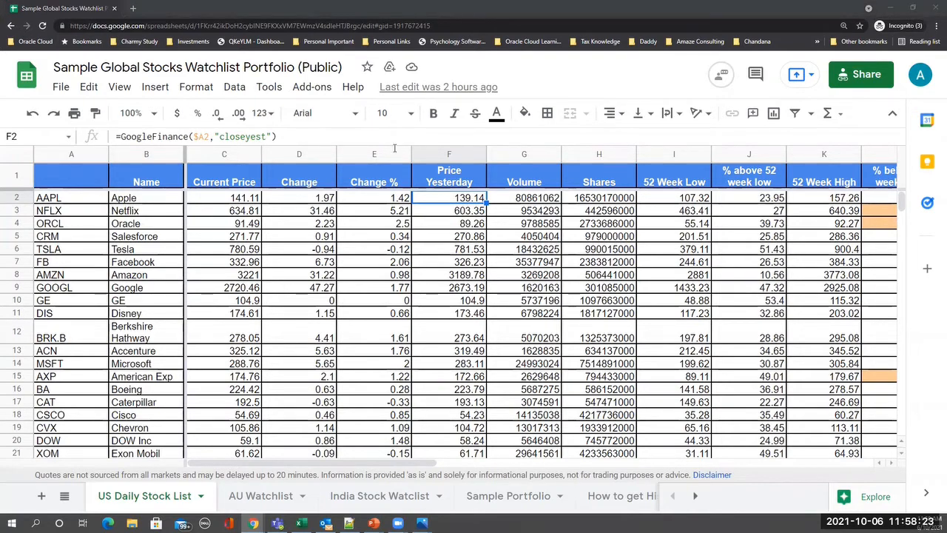
- Bring the Demo Watchlist Portfolio window forward, maximize it, and dismiss the window-too-small notice
{"action": "key", "text": "alt+Tab"}
{"action": "left_click", "coordinate": [593, 136]}
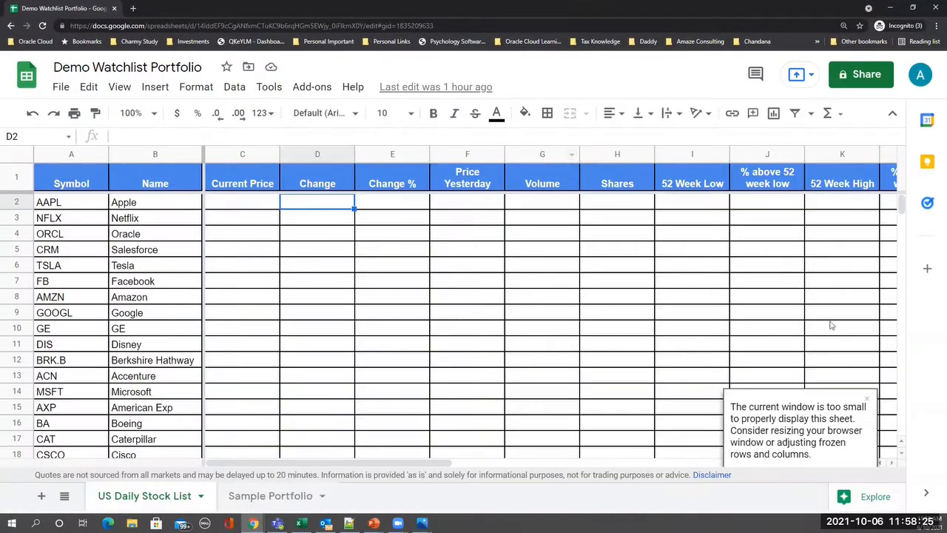
{"action": "left_click", "coordinate": [866, 399]}
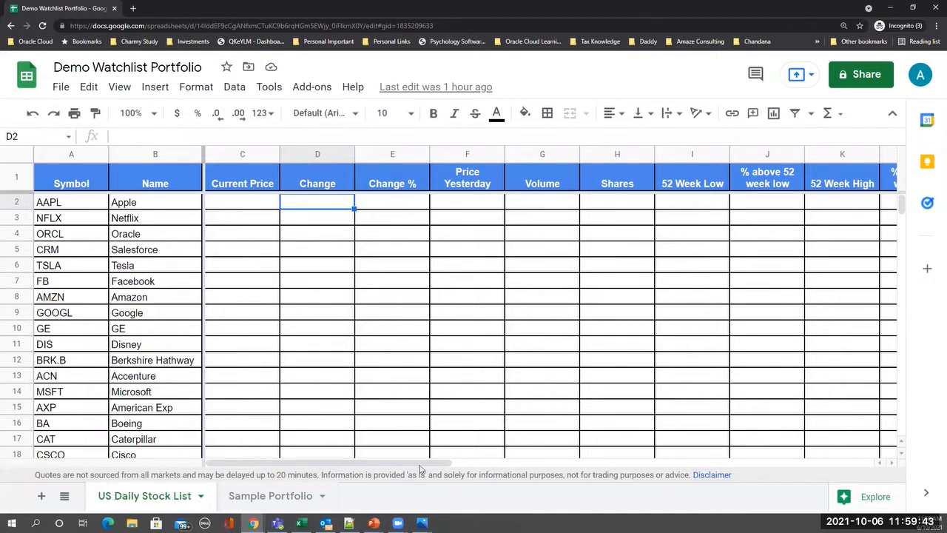
{"action": "left_click_drag", "start_coordinate": [421, 463], "coordinate": [482, 471]}
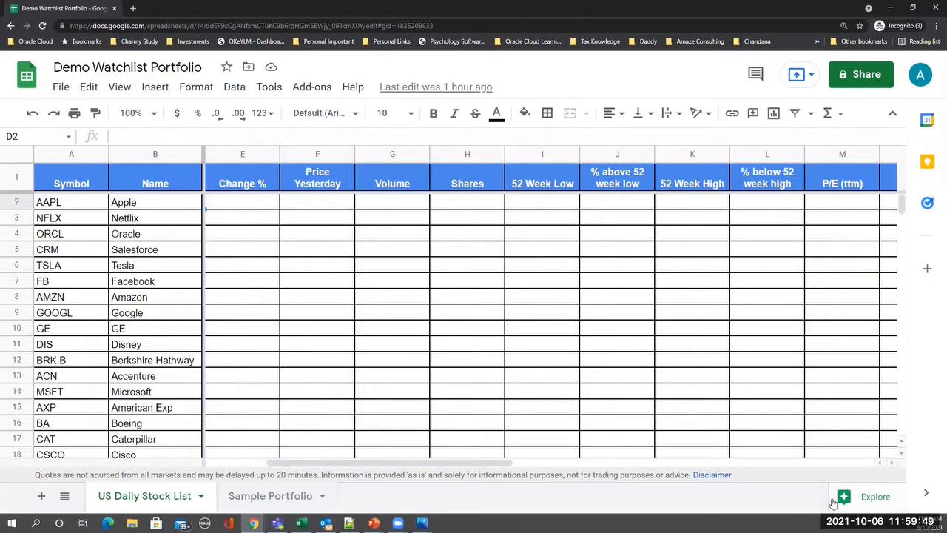
{"action": "left_click_drag", "start_coordinate": [502, 467], "coordinate": [576, 474]}
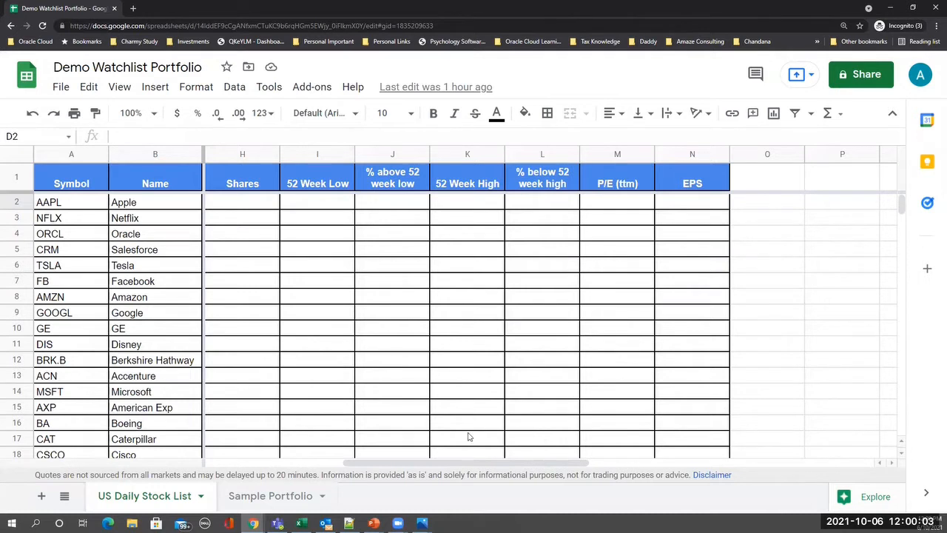
{"action": "left_click_drag", "start_coordinate": [392, 461], "coordinate": [255, 451]}
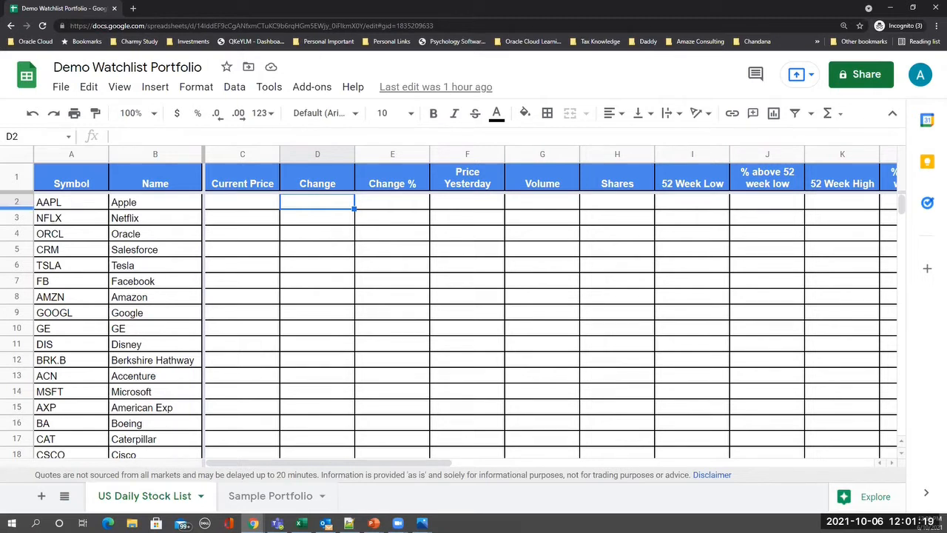
{"action": "left_click", "coordinate": [256, 207]}
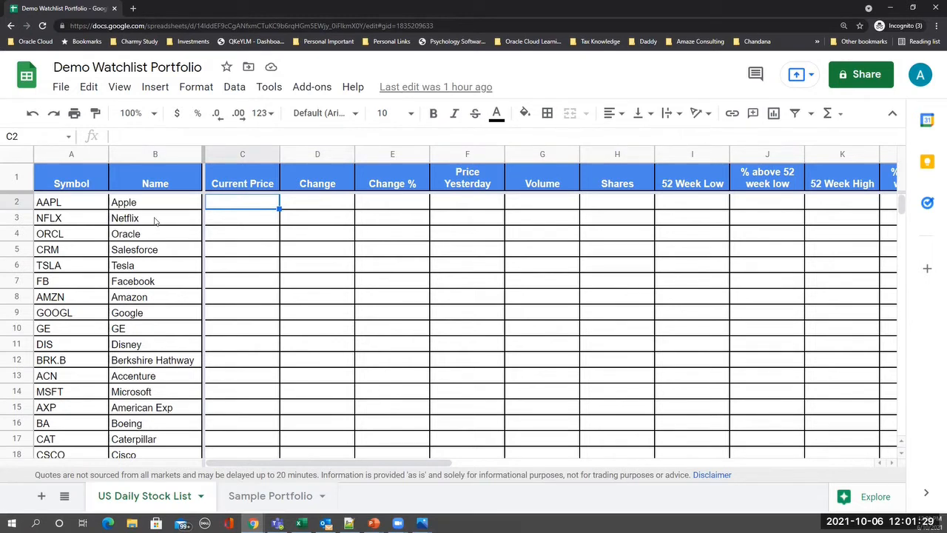
- Enter =GOOGLEFINANCE($A2,"price") in C2 so AAPL's current price shows 141.11
{"action": "type", "text": "="}
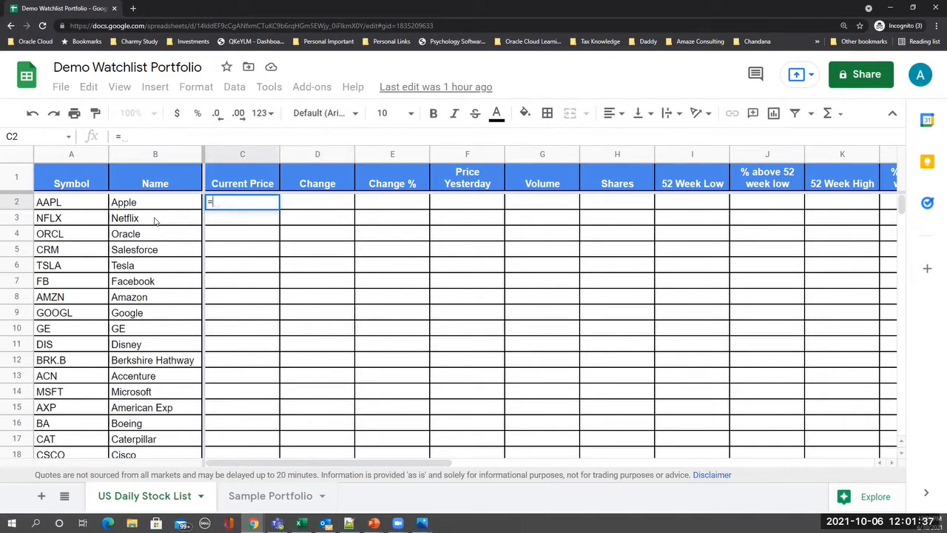
{"action": "type", "text": "Goog"}
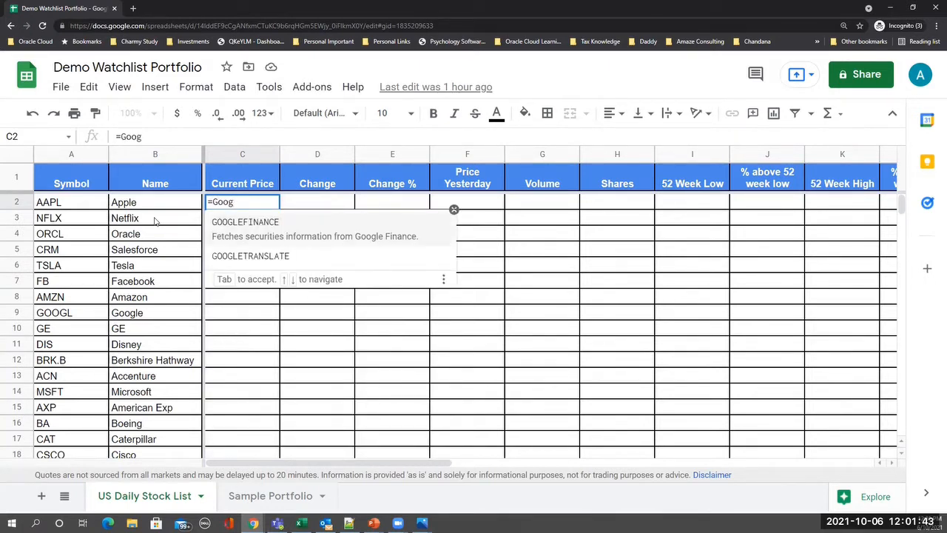
{"action": "left_click", "coordinate": [262, 225]}
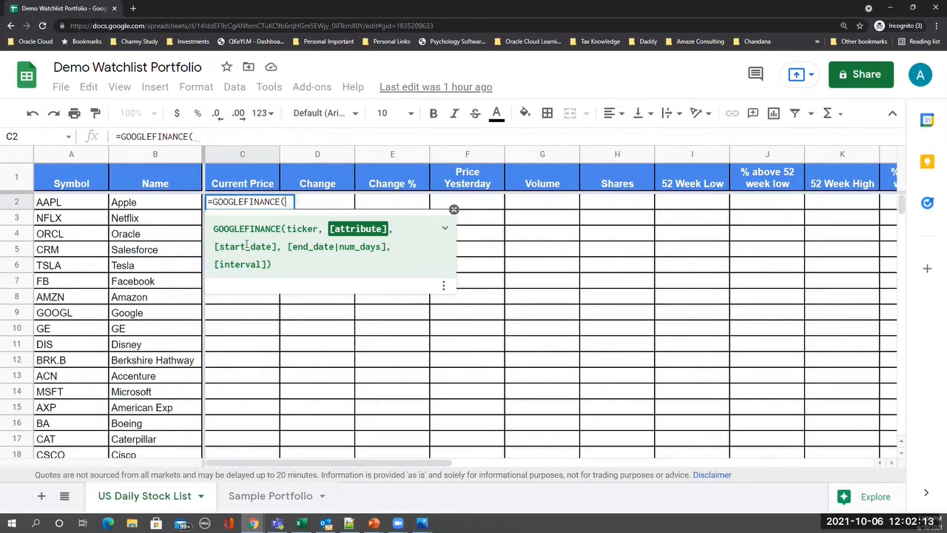
{"action": "type", "text": "$"}
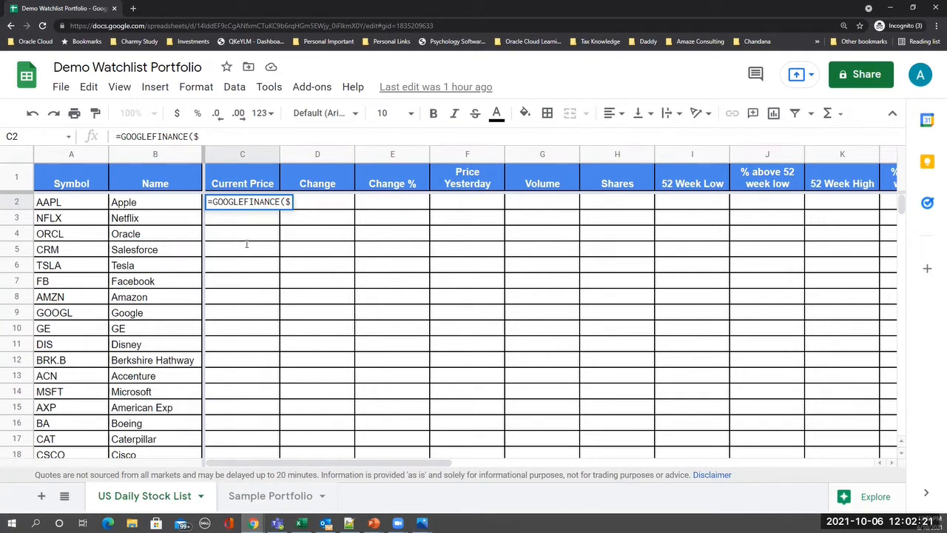
{"action": "type", "text": "A2"}
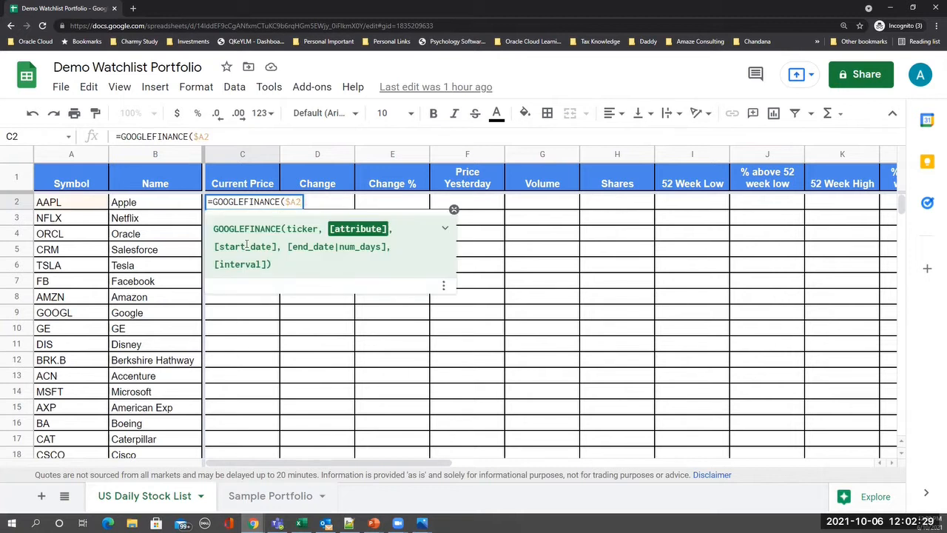
{"action": "type", "text": ","}
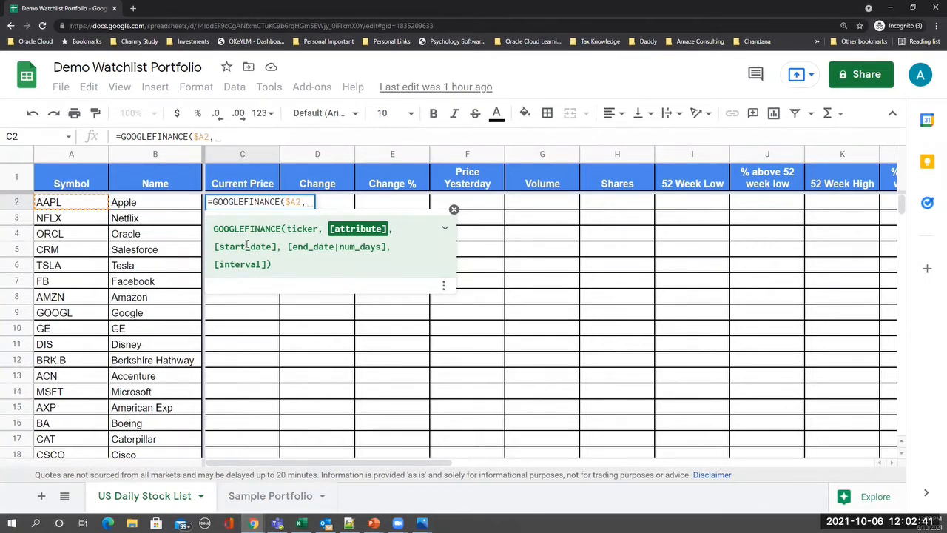
{"action": "type", "text": "\"price"}
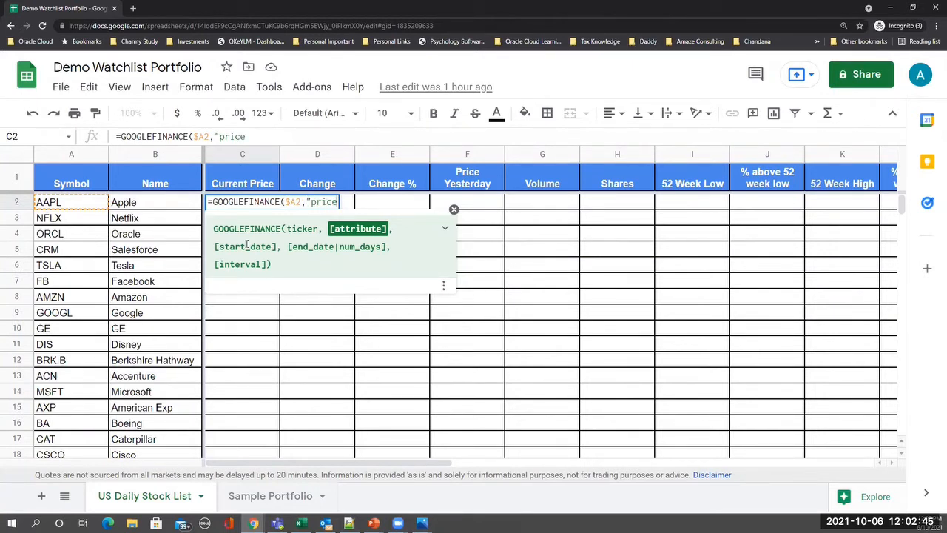
{"action": "type", "text": "\""}
{"action": "type", "text": ")"}
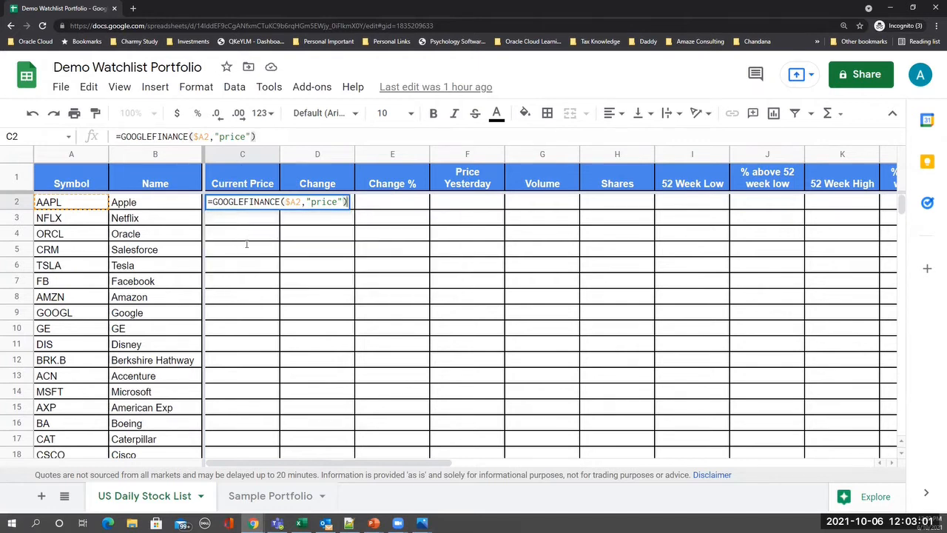
{"action": "key", "text": "Return"}
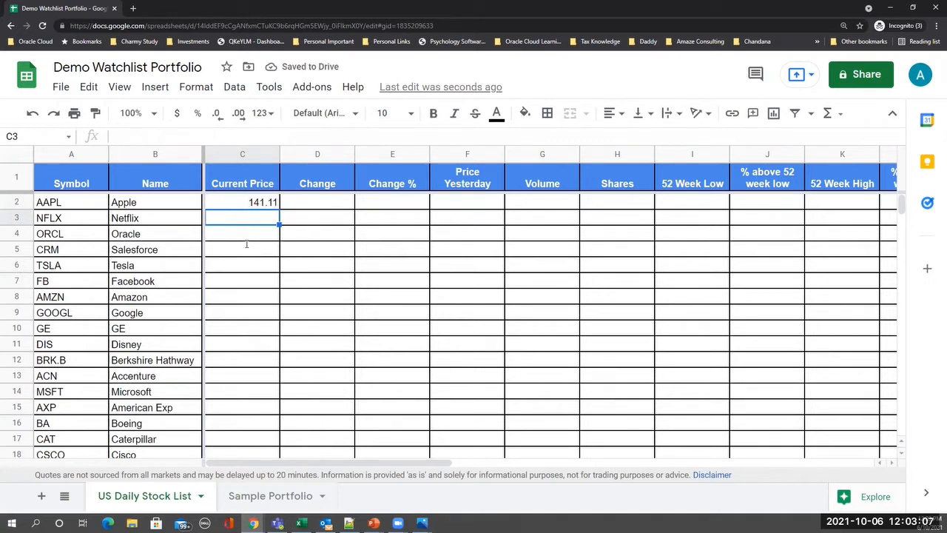
- Copy C2's formula to D2 and change its attribute to "change"
{"action": "key", "text": "Up"}
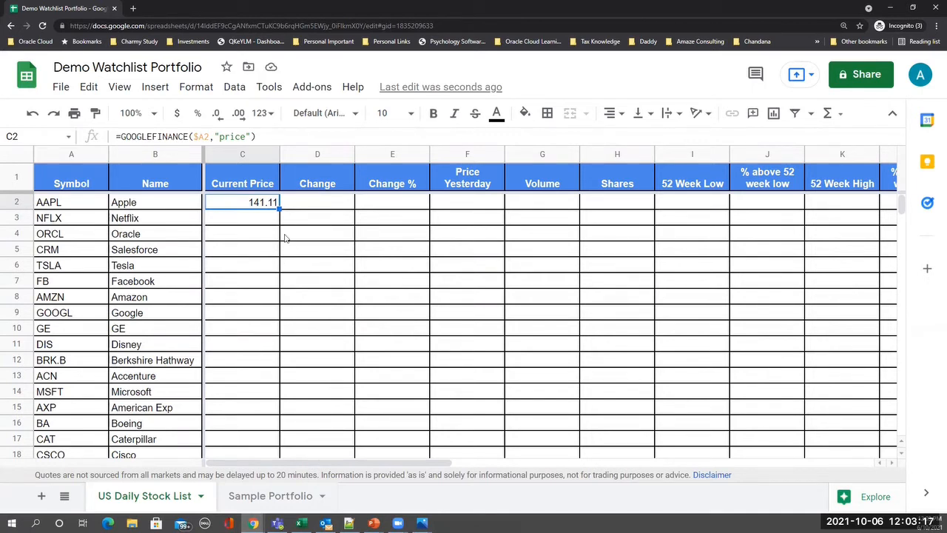
{"action": "key", "text": "ctrl+c"}
{"action": "left_click", "coordinate": [312, 206]}
{"action": "key", "text": "ctrl+v"}
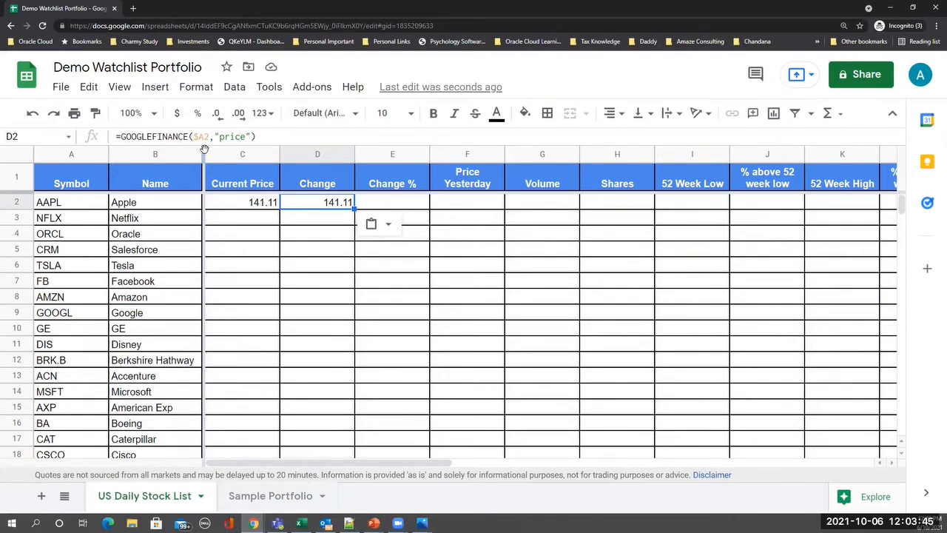
{"action": "left_click", "coordinate": [225, 136]}
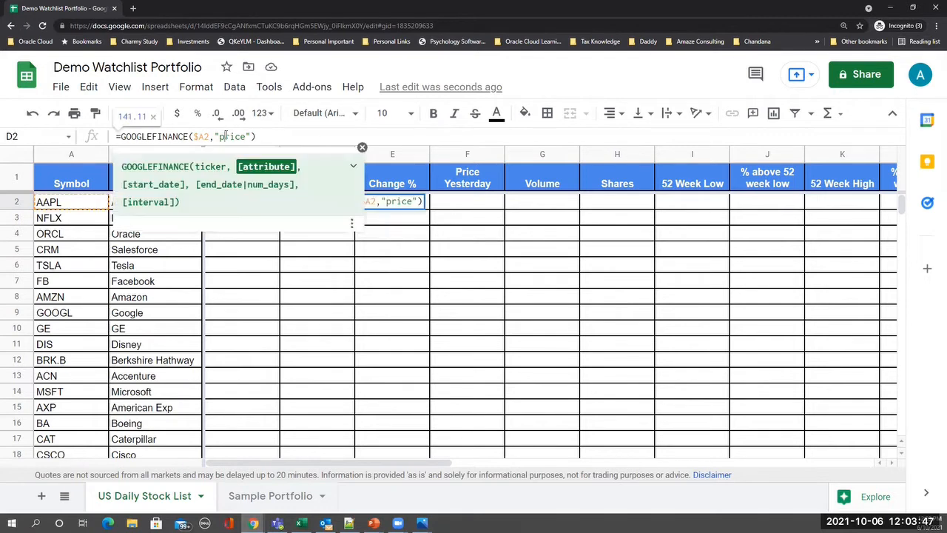
{"action": "key", "text": "shift+Right"}
{"action": "key", "text": "shift+Right"}
{"action": "key", "text": "shift+Right"}
{"action": "key", "text": "shift+Right"}
{"action": "key", "text": "shift+Right"}
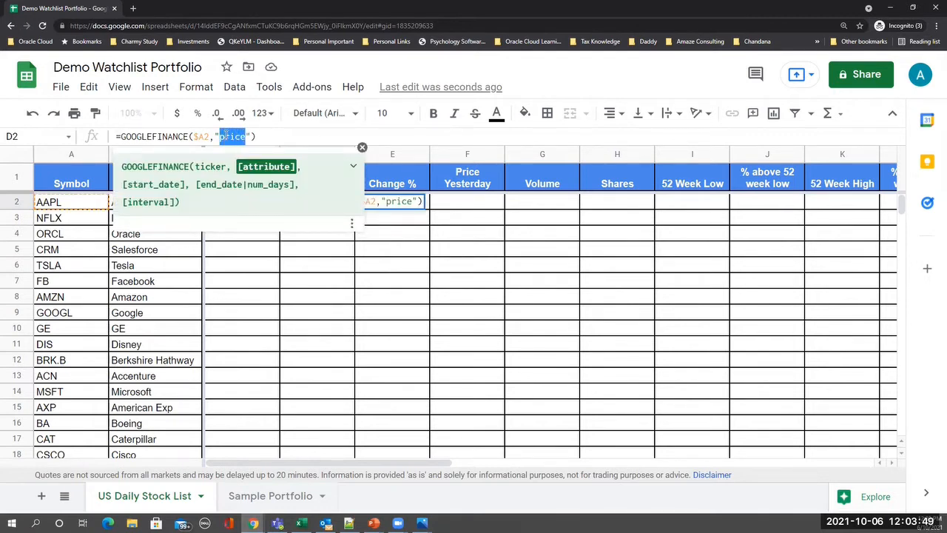
{"action": "type", "text": "change"}
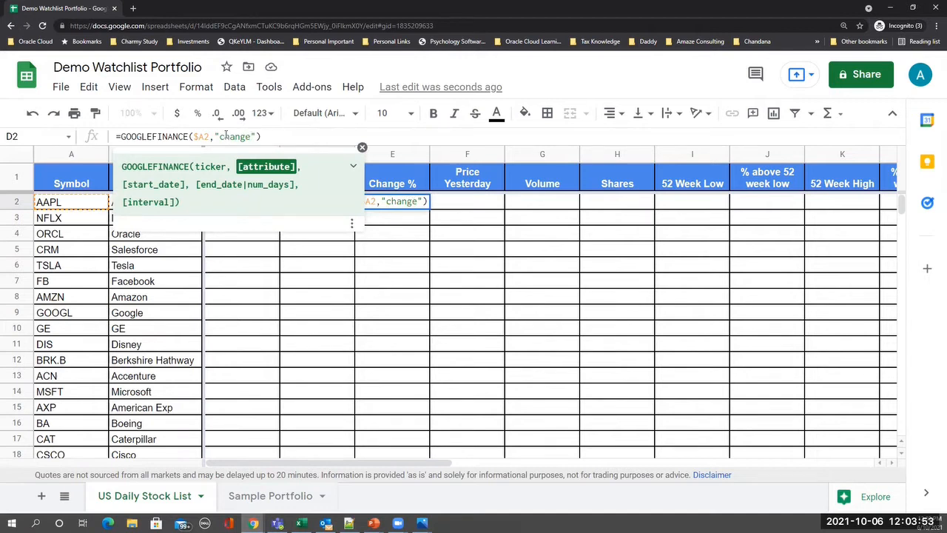
{"action": "key", "text": "Return"}
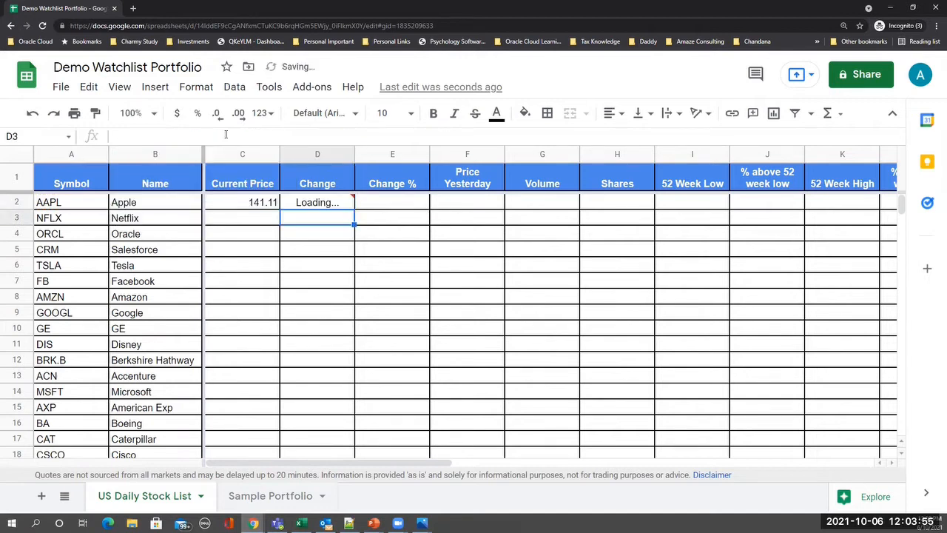
- Copy D2's formula to E2 and make it "changepct" for AAPL's Change %
{"action": "key", "text": "Up"}
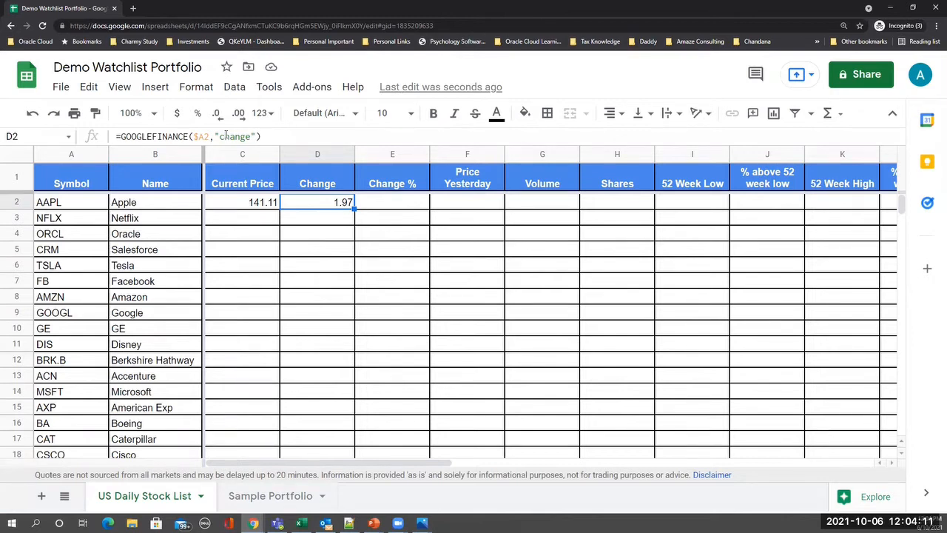
{"action": "key", "text": "ctrl+c"}
{"action": "key", "text": "Right"}
{"action": "key", "text": "ctrl+v"}
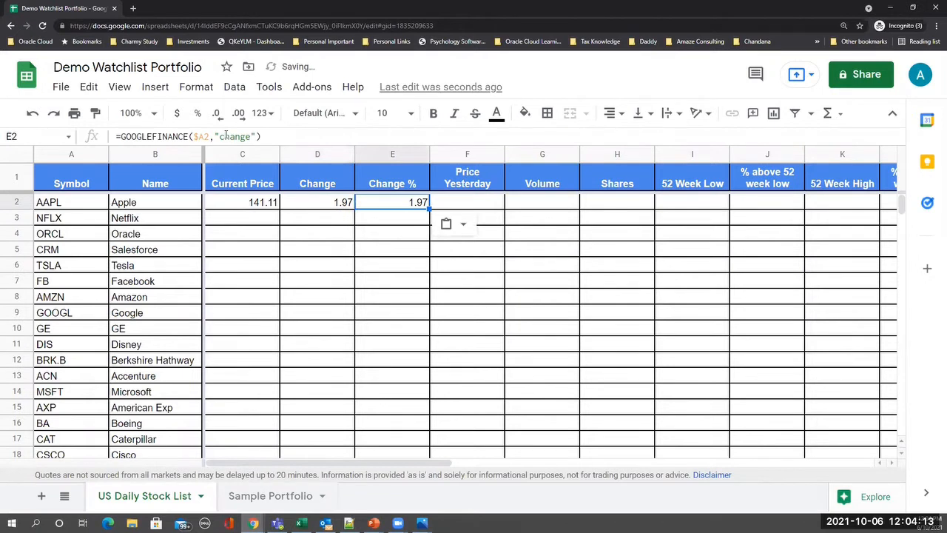
{"action": "left_click", "coordinate": [225, 136]}
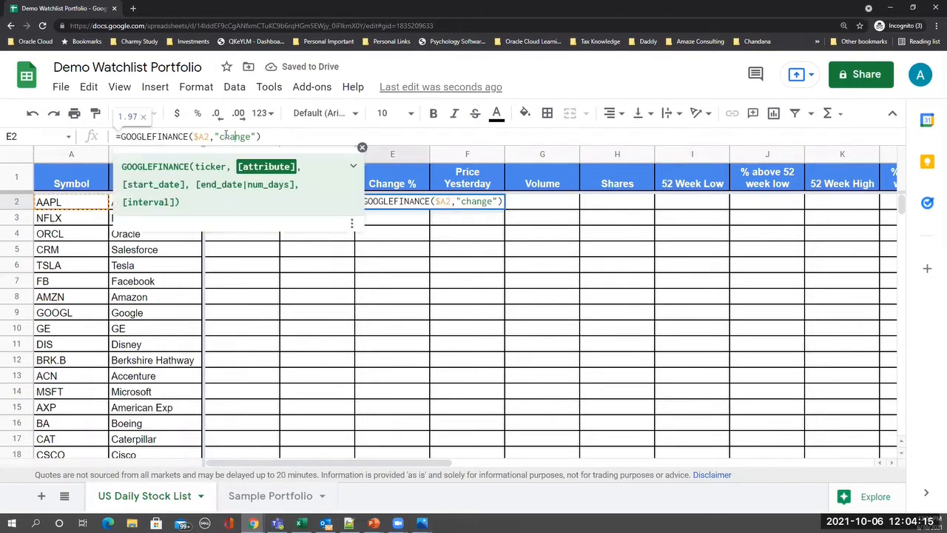
{"action": "type", "text": "pct"}
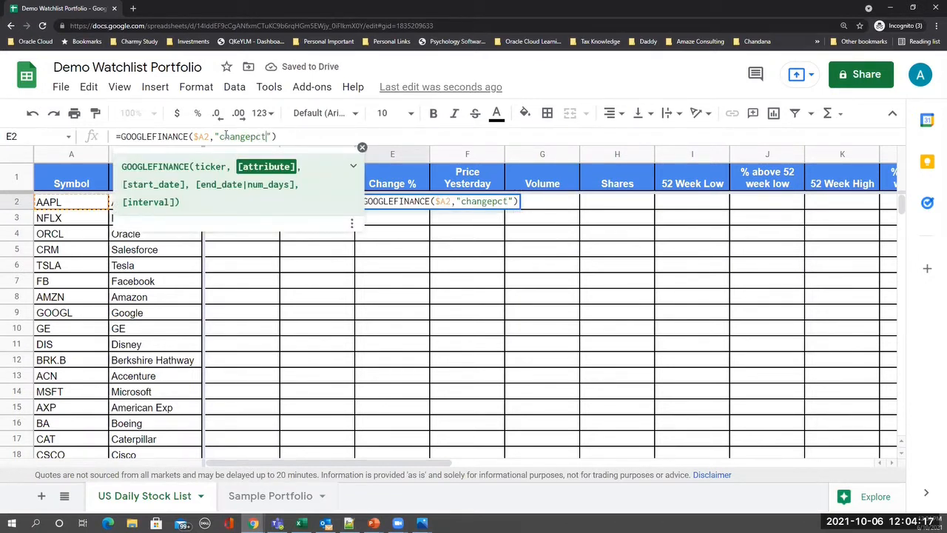
{"action": "key", "text": "Return"}
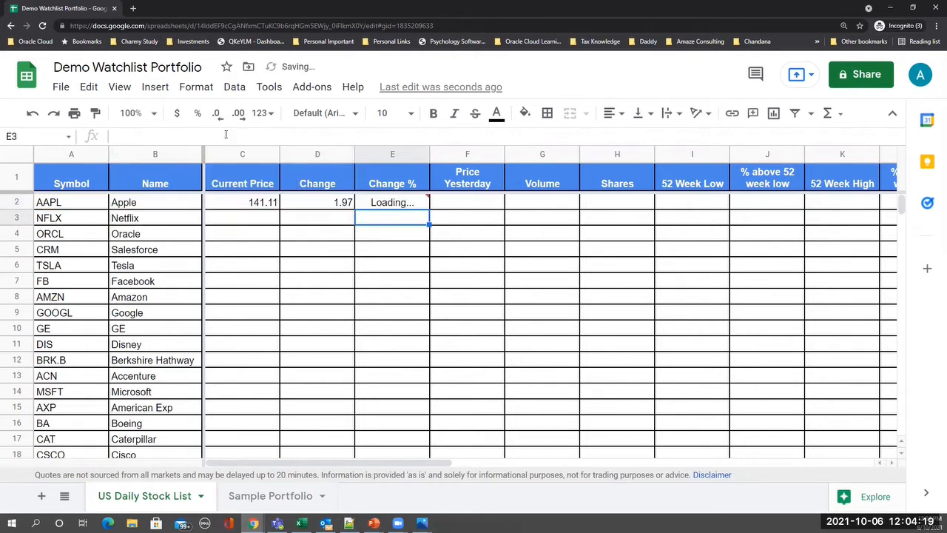
- Put =GOOGLEFINANCE($A2,"closeyest") in F2 for AAPL's Price Yesterday
{"action": "key", "text": "Up"}
{"action": "key", "text": "Right"}
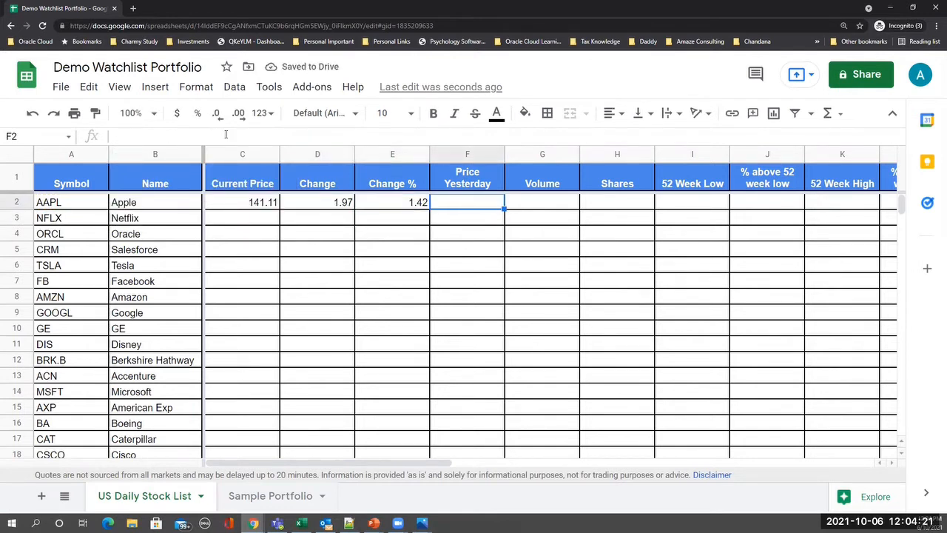
{"action": "left_click", "coordinate": [396, 209]}
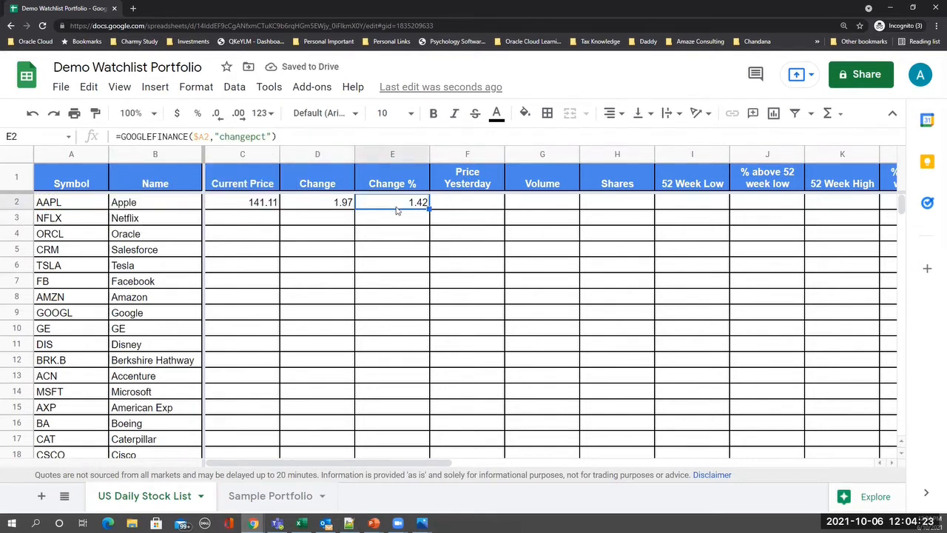
{"action": "key", "text": "ctrl+c"}
{"action": "left_click", "coordinate": [480, 206]}
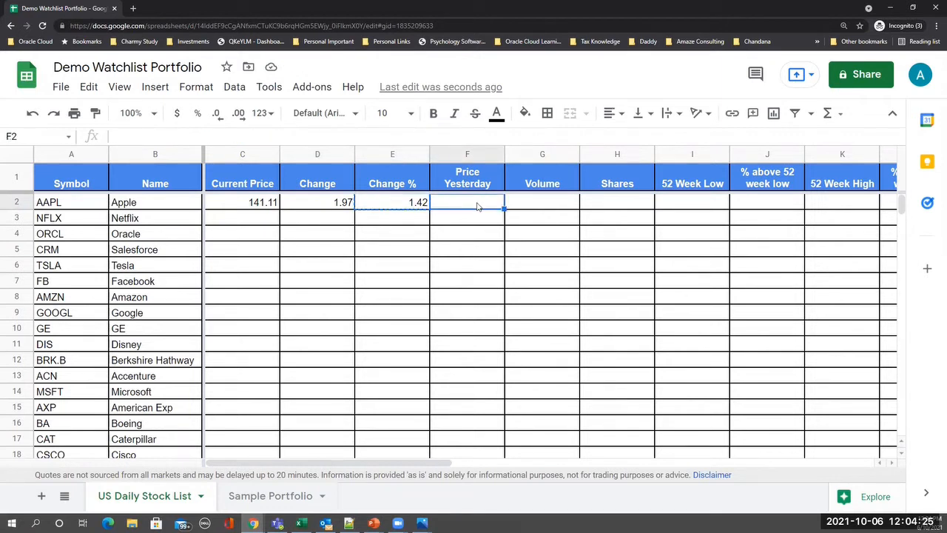
{"action": "key", "text": "ctrl+v"}
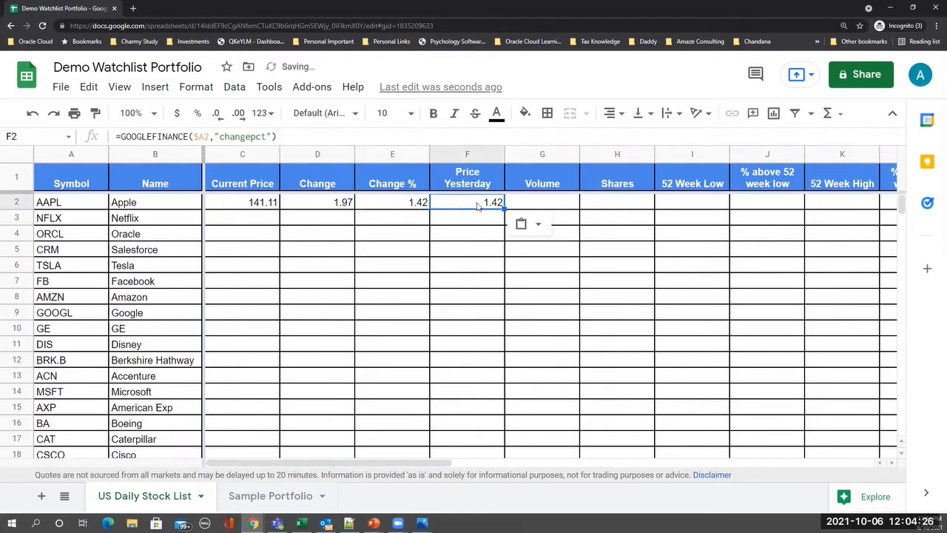
{"action": "left_click", "coordinate": [219, 136]}
{"action": "key", "text": "shift+Right"}
{"action": "key", "text": "shift+Right"}
{"action": "key", "text": "shift+Right"}
{"action": "key", "text": "shift+Right"}
{"action": "key", "text": "shift+Right"}
{"action": "key", "text": "shift+Right"}
{"action": "key", "text": "shift+Right"}
{"action": "key", "text": "shift+Right"}
{"action": "key", "text": "shift+Right"}
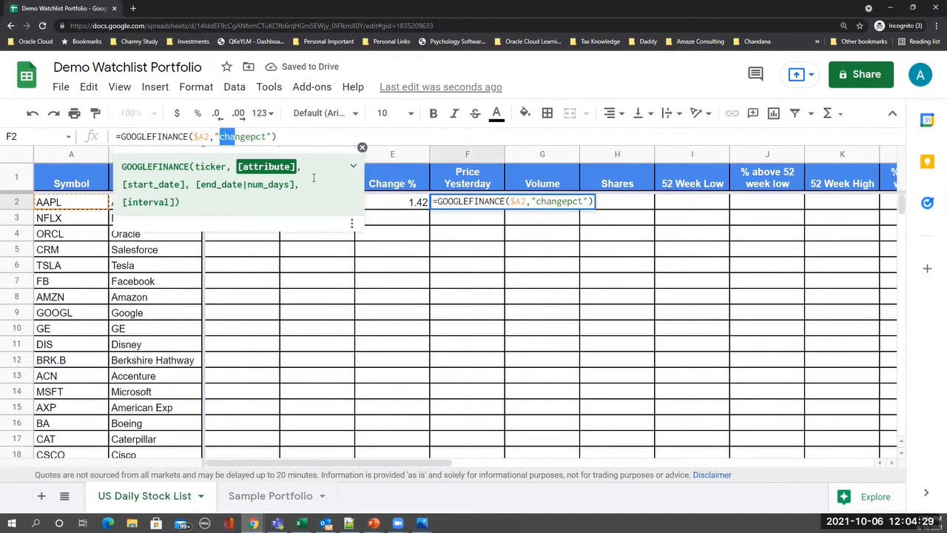
{"action": "type", "text": "closeyes"}
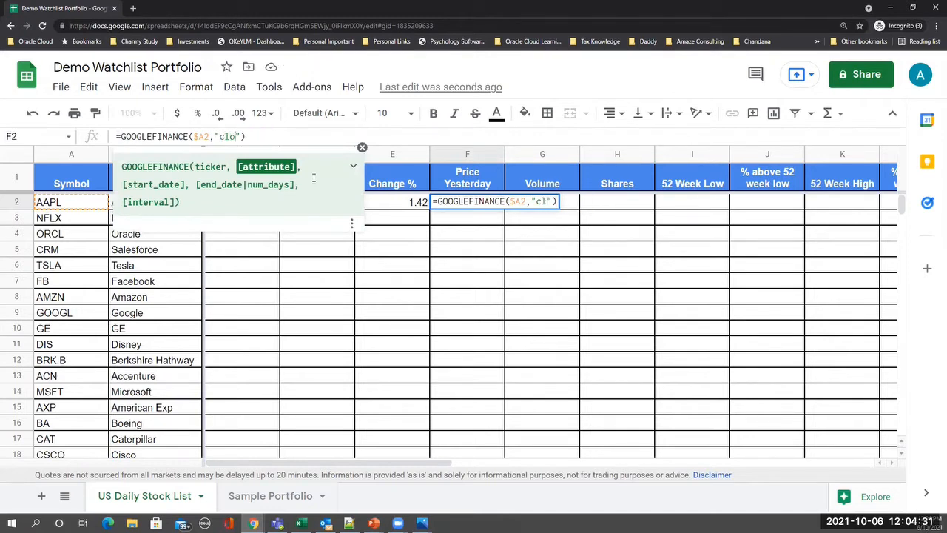
{"action": "type", "text": "t"}
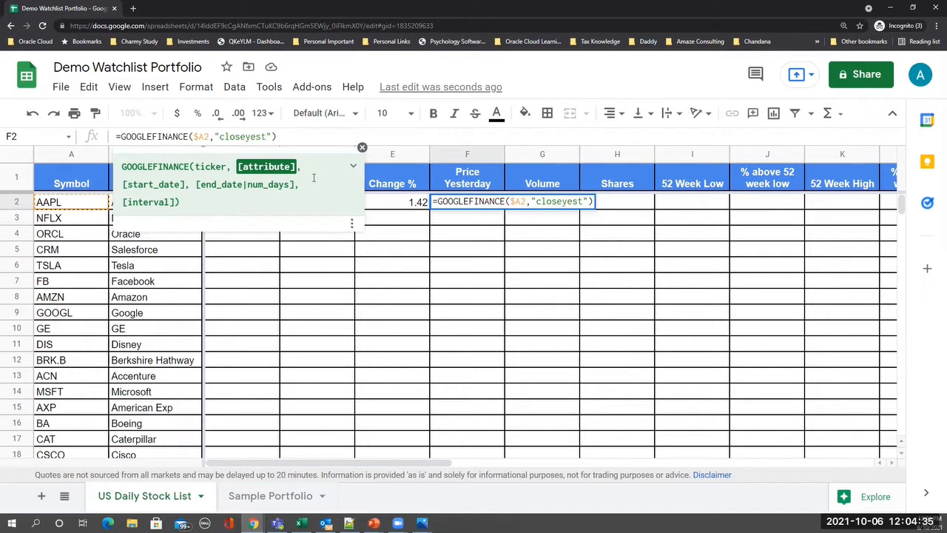
{"action": "key", "text": "Return"}
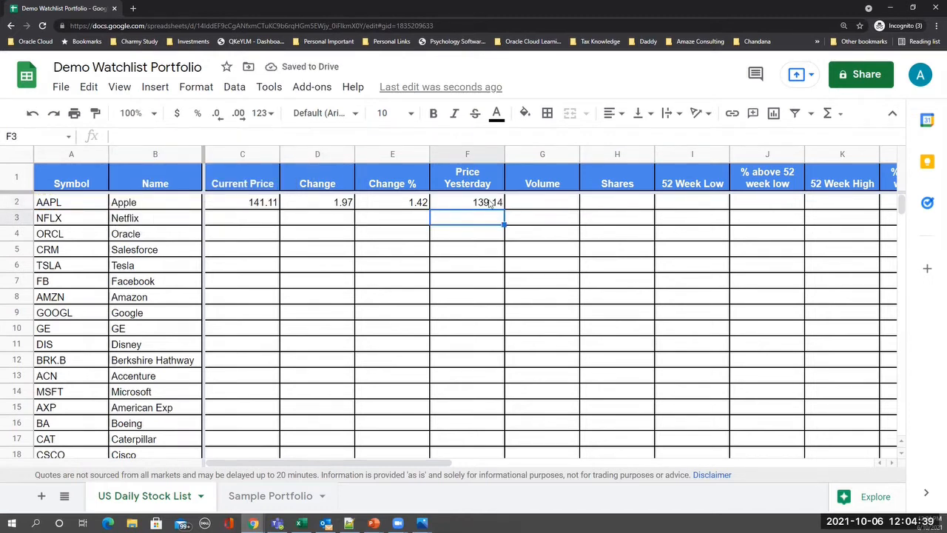
- Copy F2's formula to G2 and change the attribute to "volume"
{"action": "left_click", "coordinate": [492, 202]}
{"action": "key", "text": "ctrl+c"}
{"action": "left_click", "coordinate": [547, 203]}
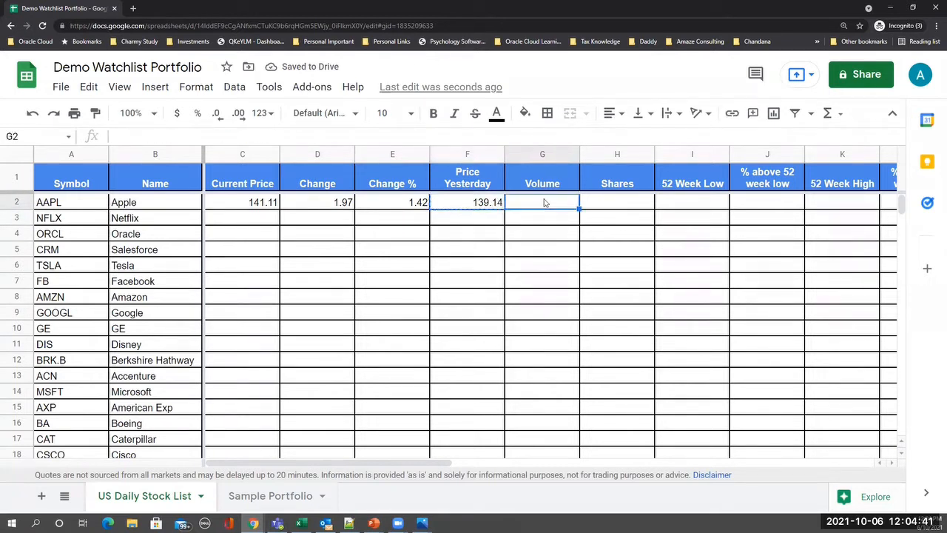
{"action": "key", "text": "ctrl+v"}
{"action": "left_click", "coordinate": [223, 136]}
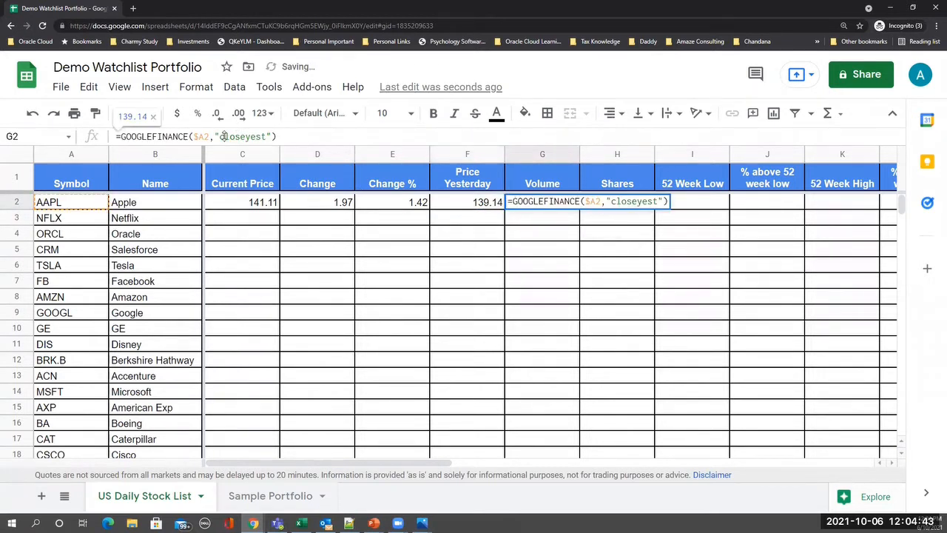
{"action": "key", "text": "shift+Right"}
{"action": "key", "text": "shift+Right"}
{"action": "key", "text": "shift+Right"}
{"action": "key", "text": "shift+Right"}
{"action": "key", "text": "shift+Right"}
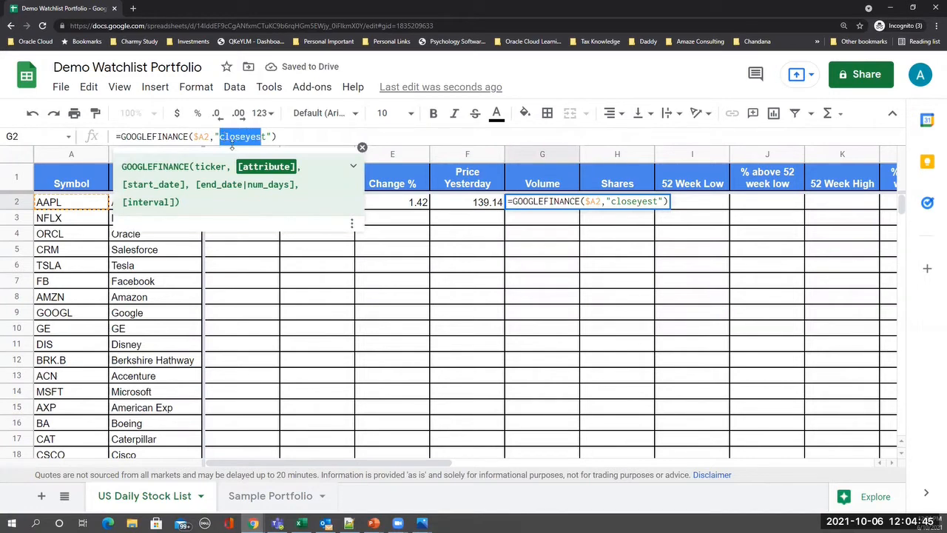
{"action": "type", "text": "volume"}
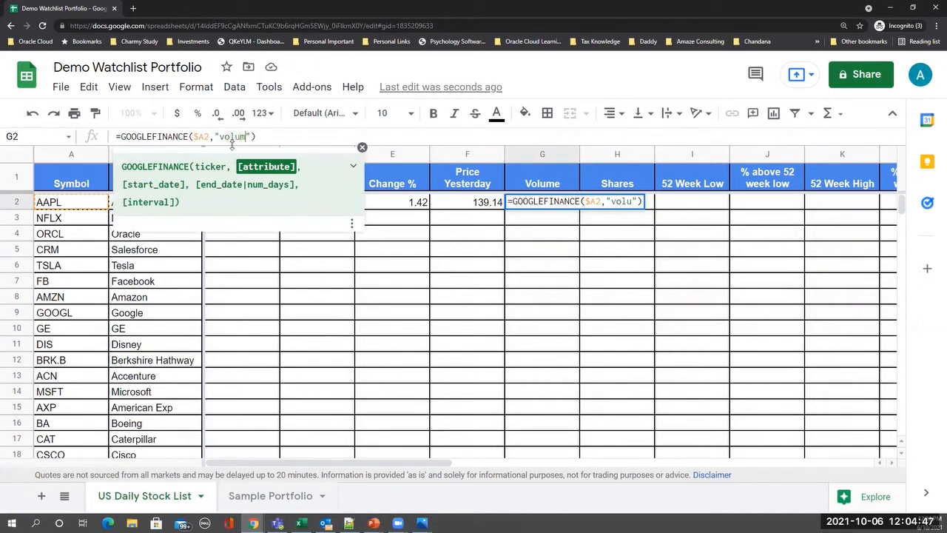
{"action": "key", "text": "Return"}
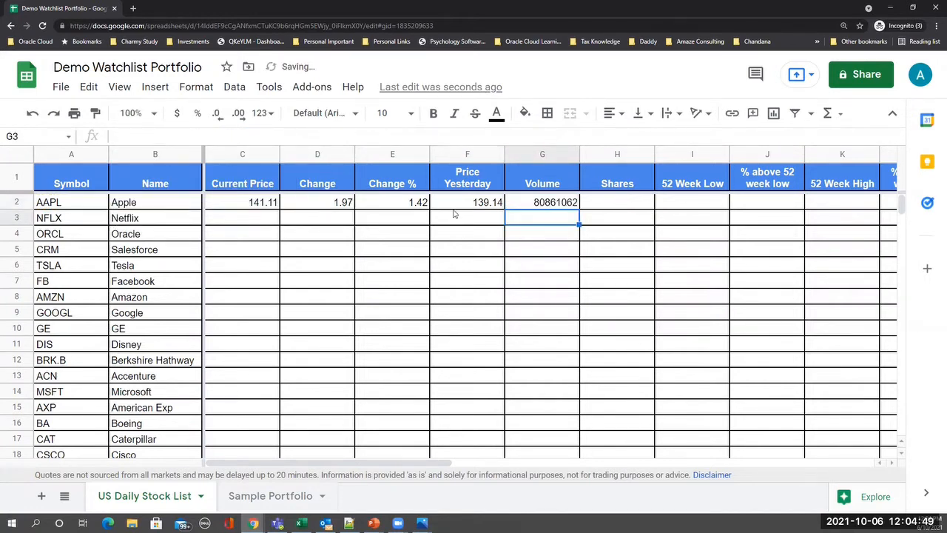
- Paste the GOOGLEFINANCE formula into H2 with the "shares" attribute
{"action": "left_click", "coordinate": [635, 201]}
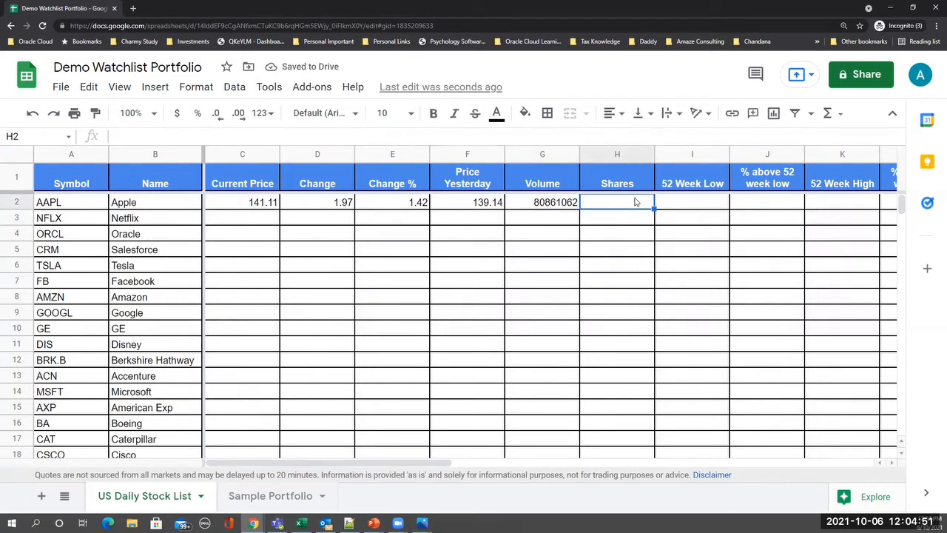
{"action": "key", "text": "ctrl+v"}
{"action": "left_click", "coordinate": [238, 135]}
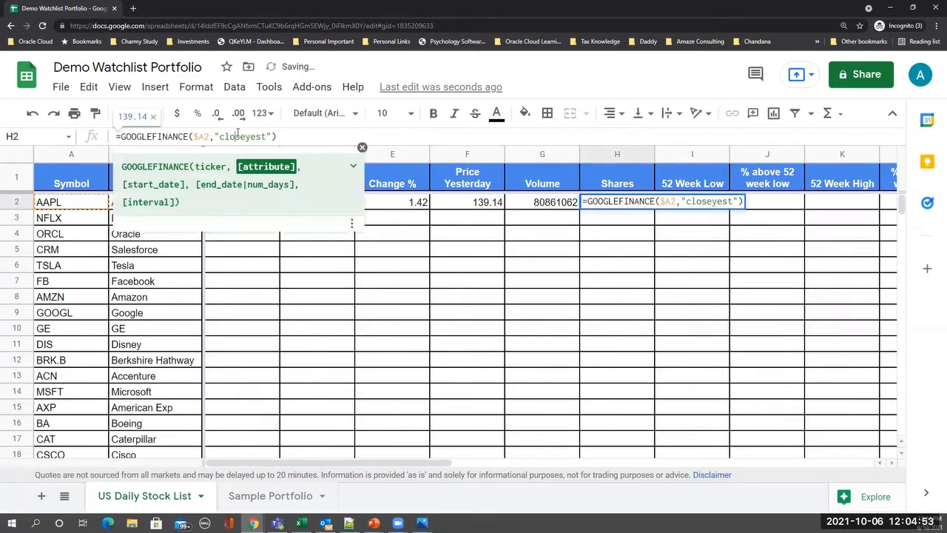
{"action": "key", "text": "Left"}
{"action": "key", "text": "Left"}
{"action": "key", "text": "Left"}
{"action": "key", "text": "shift+Right"}
{"action": "key", "text": "shift+Right"}
{"action": "key", "text": "shift+Right"}
{"action": "key", "text": "shift+Right"}
{"action": "key", "text": "shift+Right"}
{"action": "key", "text": "shift+Right"}
{"action": "key", "text": "shift+Right"}
{"action": "key", "text": "shift+Right"}
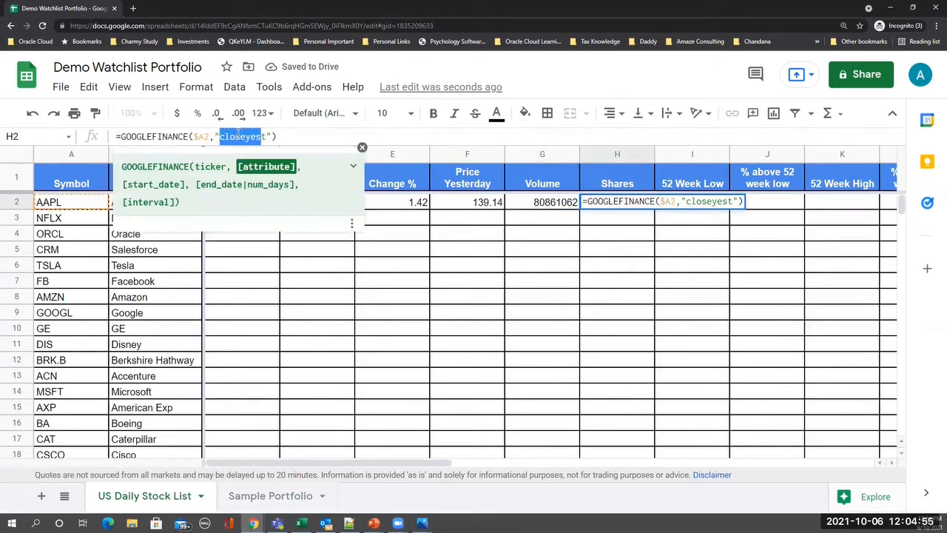
{"action": "key", "text": "shift+Right"}
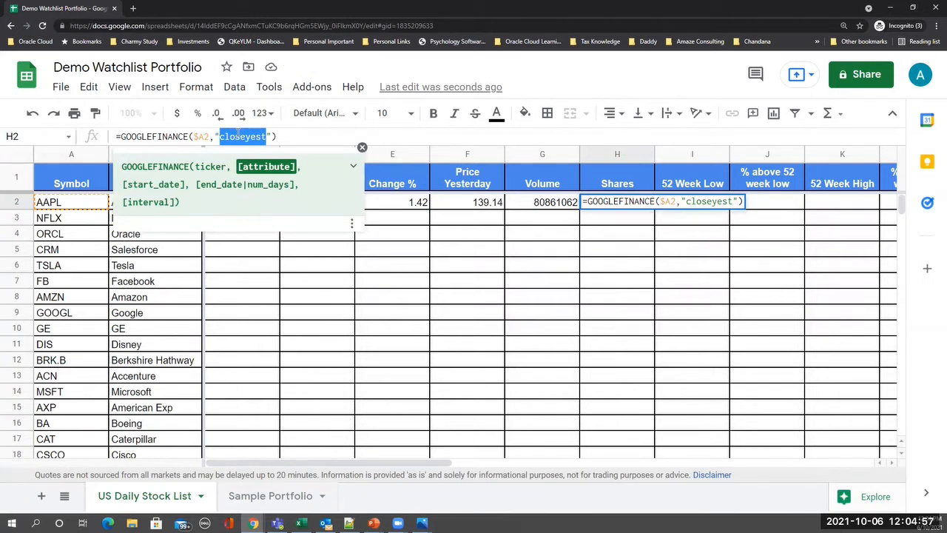
{"action": "type", "text": "shares"}
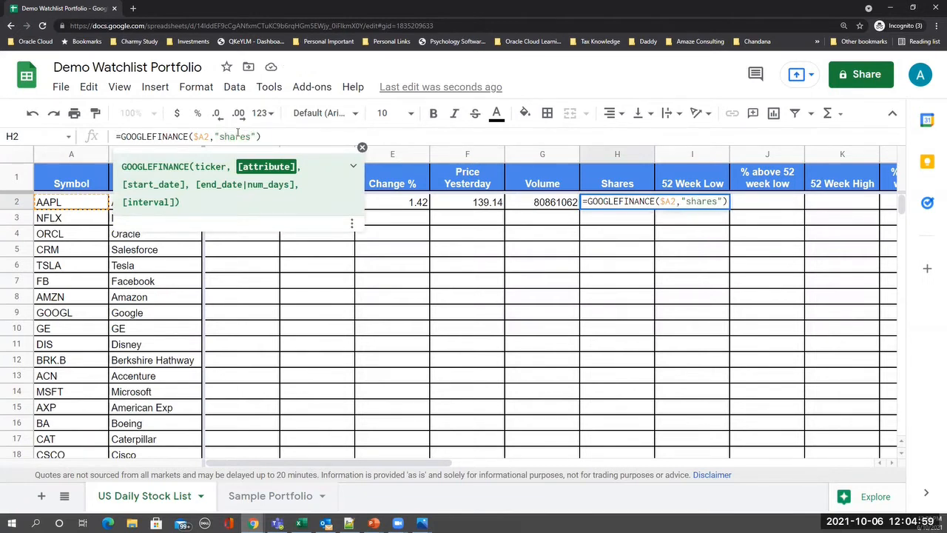
{"action": "key", "text": "Return"}
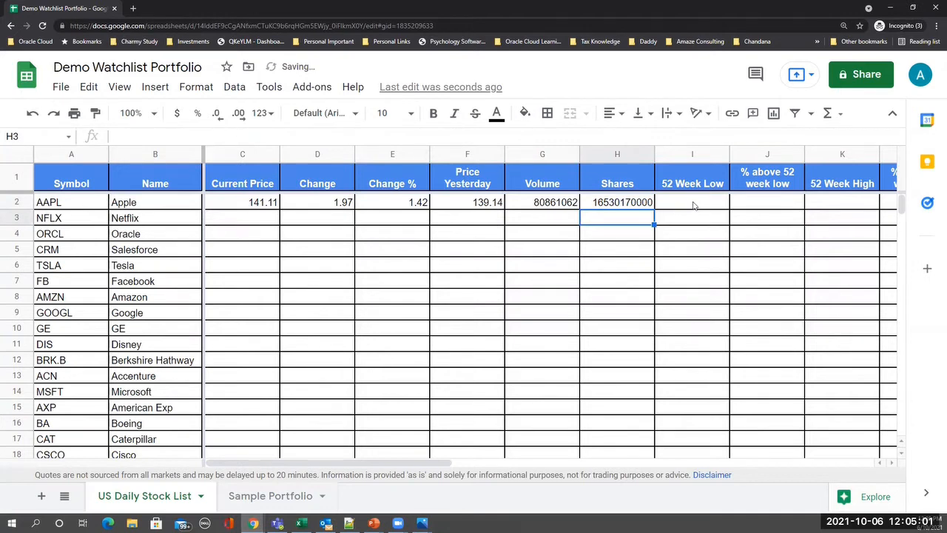
- Paste the formula into I2 with the "low52" attribute for the 52 Week Low
{"action": "left_click", "coordinate": [694, 205]}
{"action": "key", "text": "ctrl+v"}
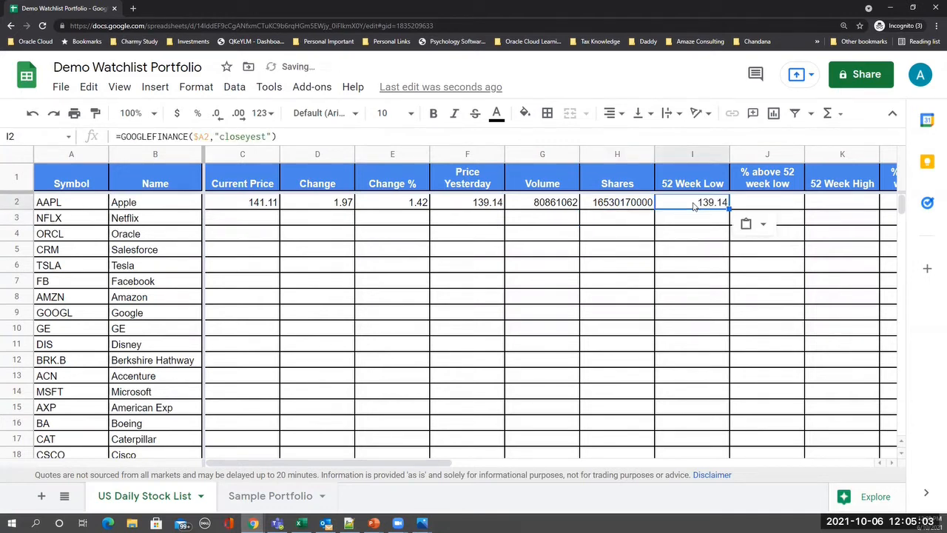
{"action": "left_click", "coordinate": [222, 137]}
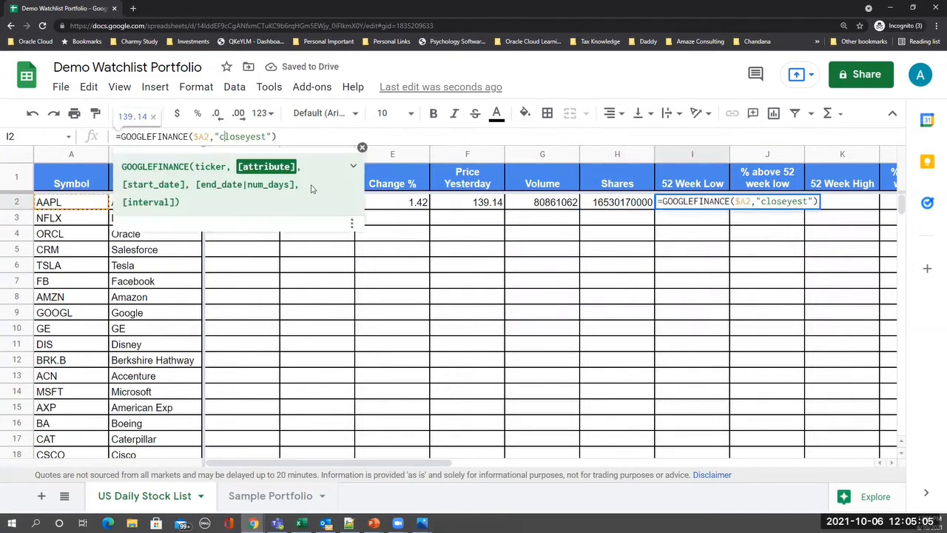
{"action": "key", "text": "shift+Right"}
{"action": "key", "text": "shift+Right"}
{"action": "key", "text": "shift+Right"}
{"action": "key", "text": "shift+Right"}
{"action": "key", "text": "shift+Right"}
{"action": "key", "text": "shift+Right"}
{"action": "key", "text": "shift+Right"}
{"action": "key", "text": "shift+Right"}
{"action": "key", "text": "shift+Right"}
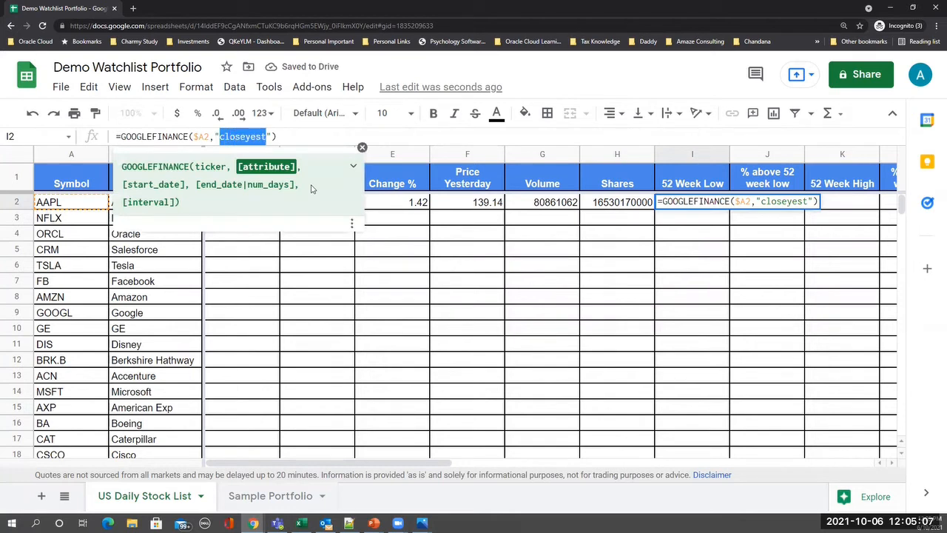
{"action": "type", "text": "low52"}
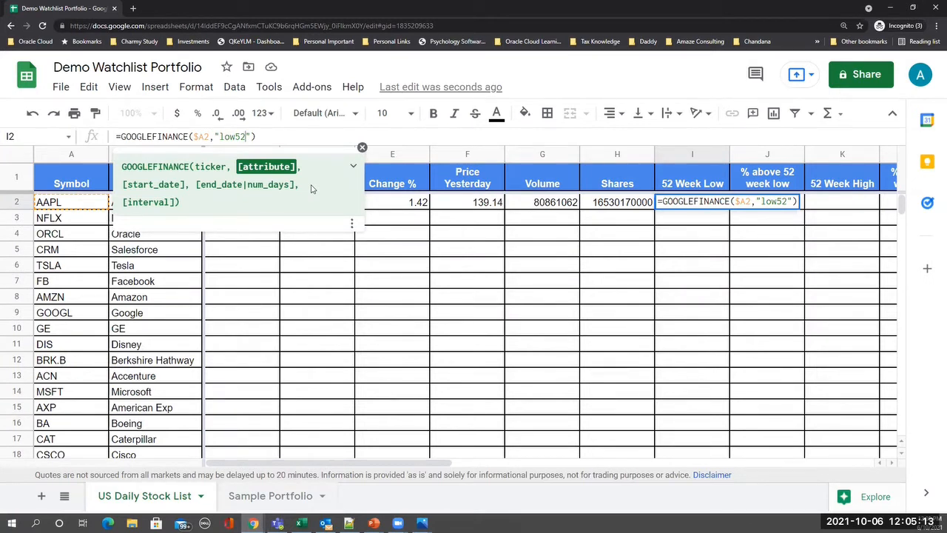
{"action": "key", "text": "Return"}
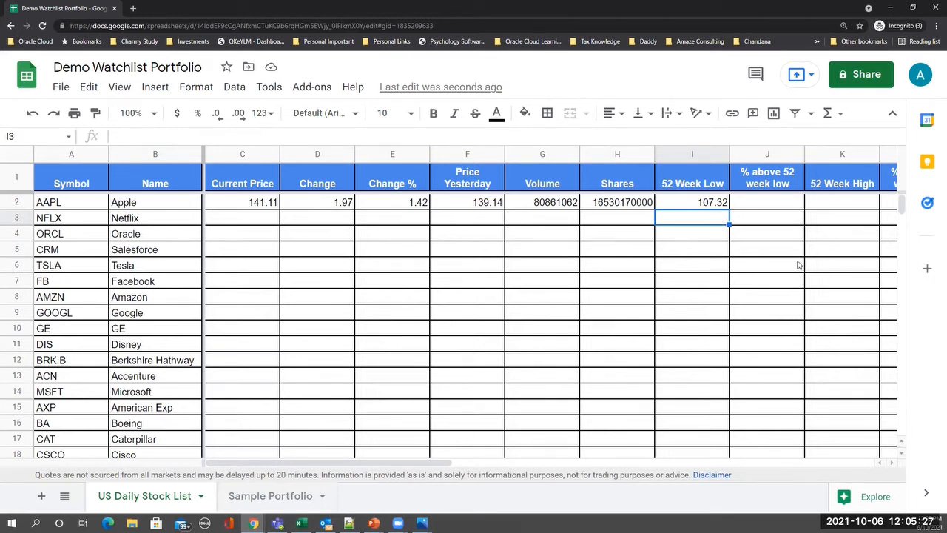
- Enter =(C2-I2)/I2 in J2, giving 31.49% above the 52-week low
{"action": "left_click", "coordinate": [756, 206]}
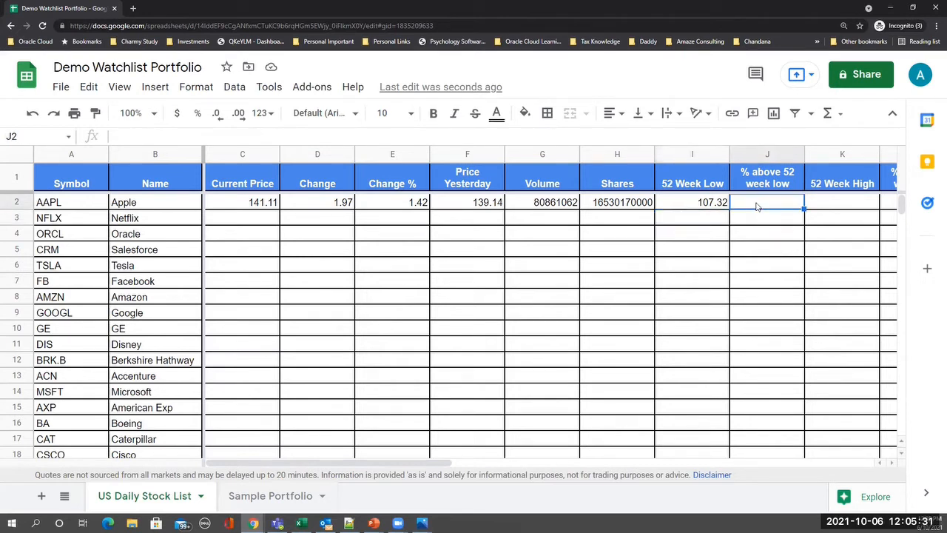
{"action": "type", "text": "="}
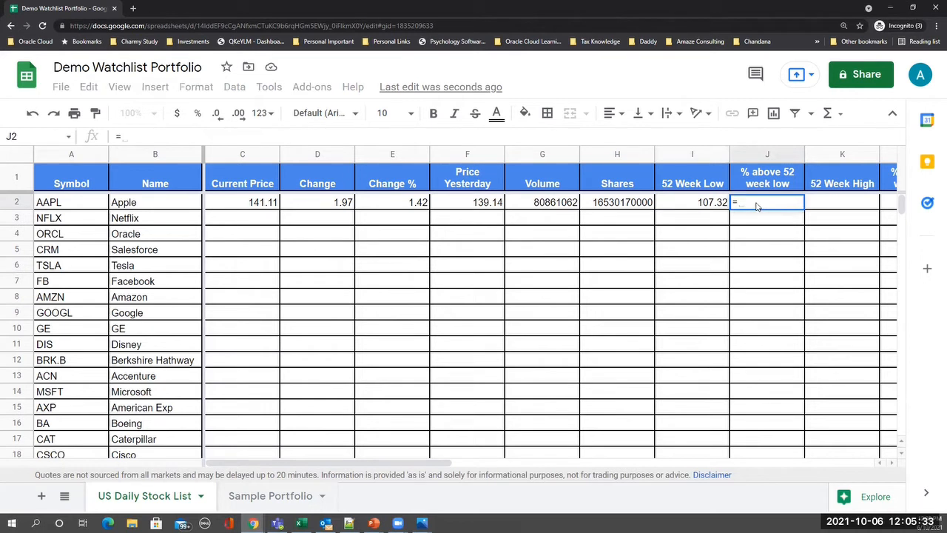
{"action": "type", "text": "("}
{"action": "left_click", "coordinate": [231, 204]}
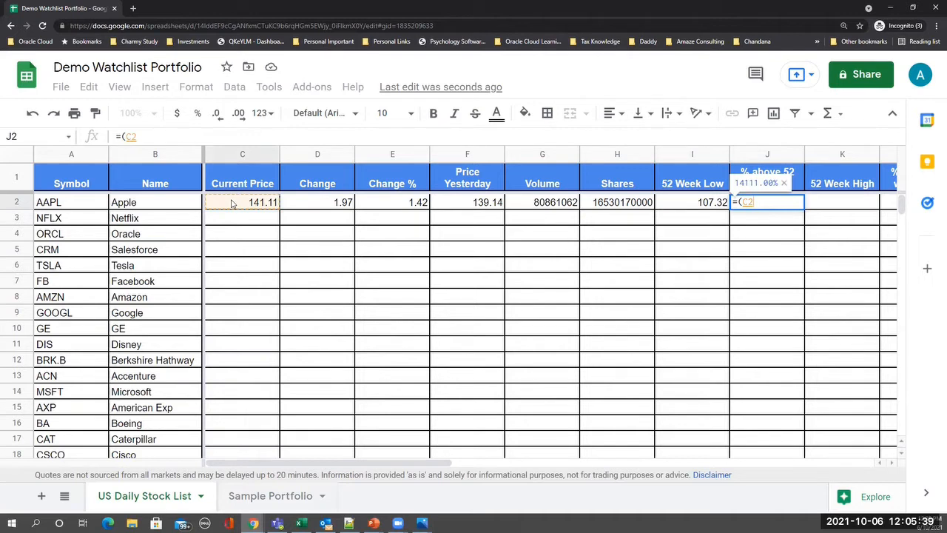
{"action": "type", "text": "-"}
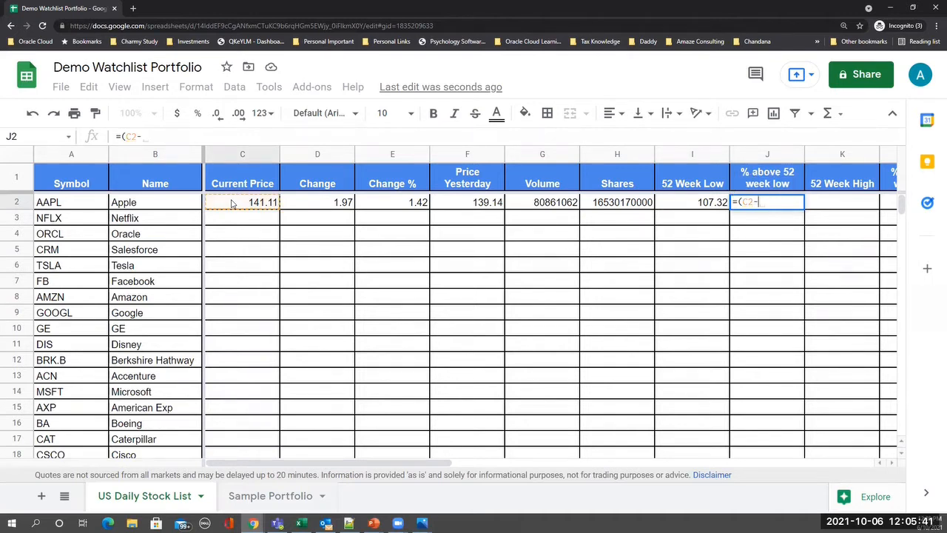
{"action": "left_click", "coordinate": [701, 205]}
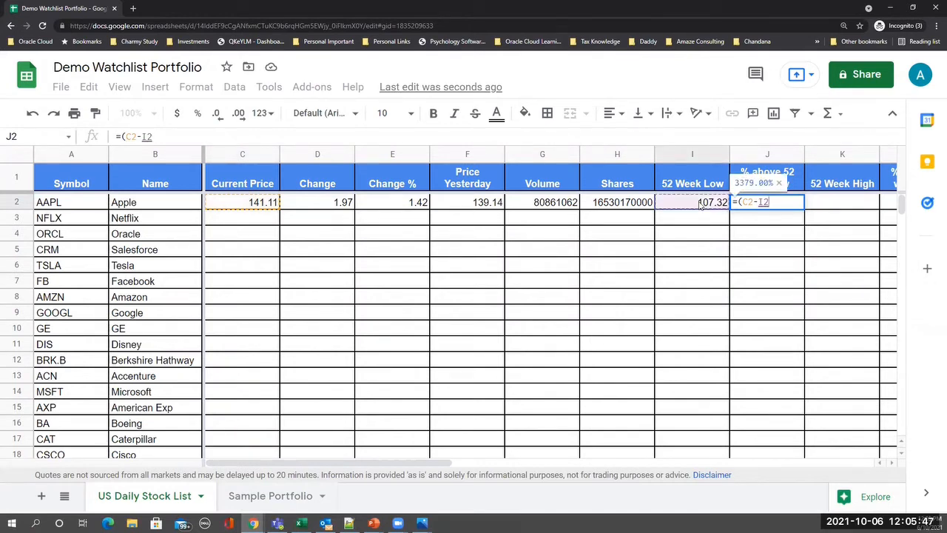
{"action": "type", "text": ")"}
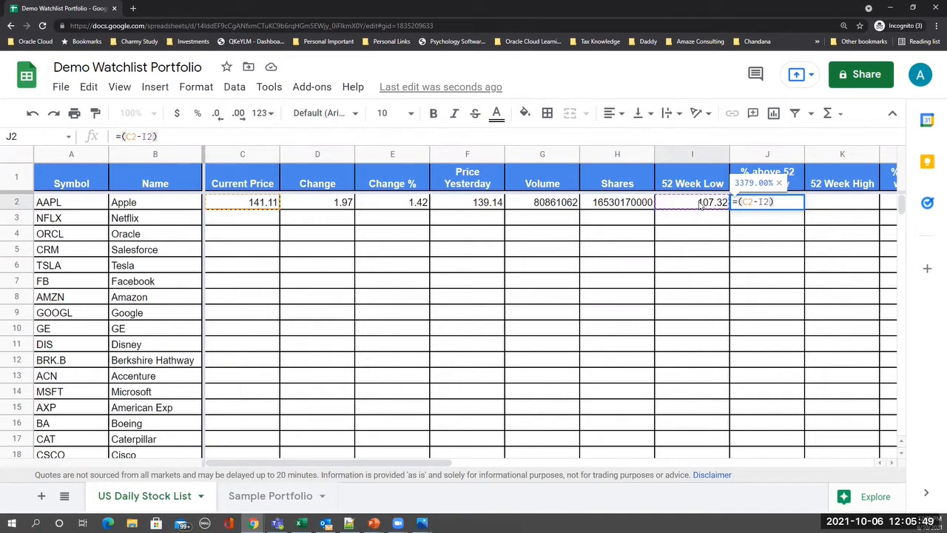
{"action": "type", "text": "/"}
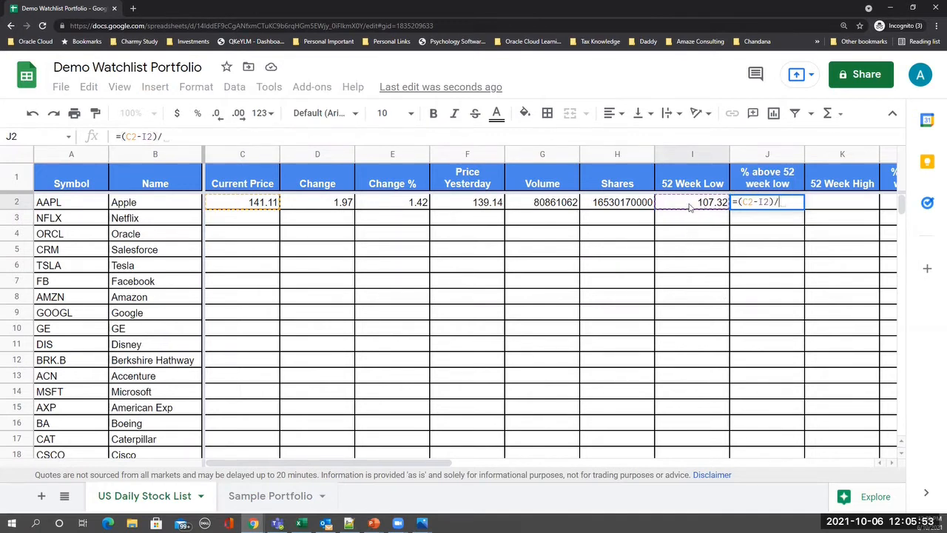
{"action": "left_click", "coordinate": [690, 208]}
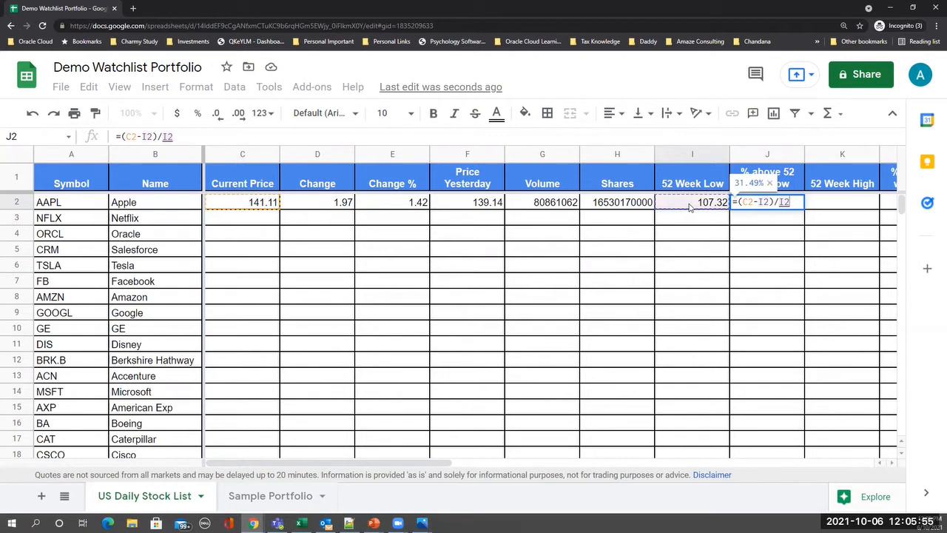
{"action": "key", "text": "Return"}
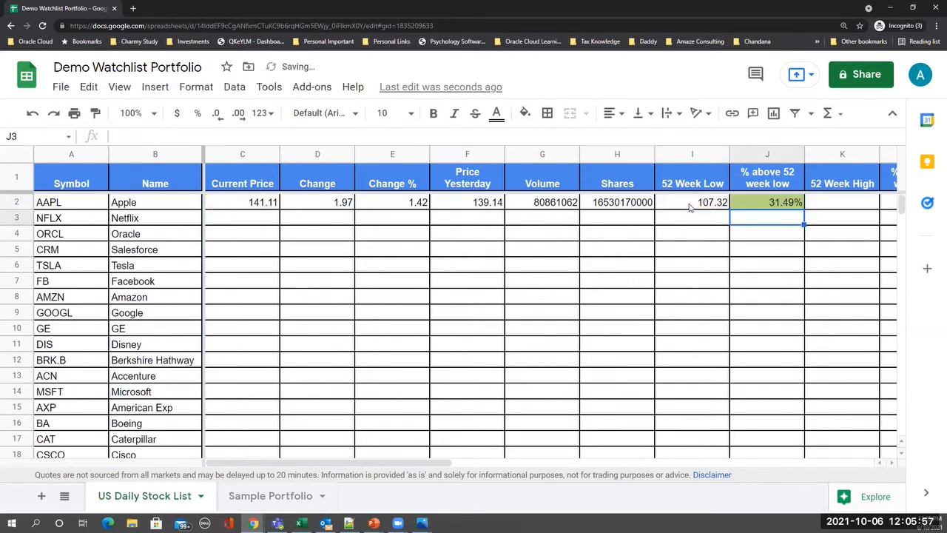
{"action": "key", "text": "Up"}
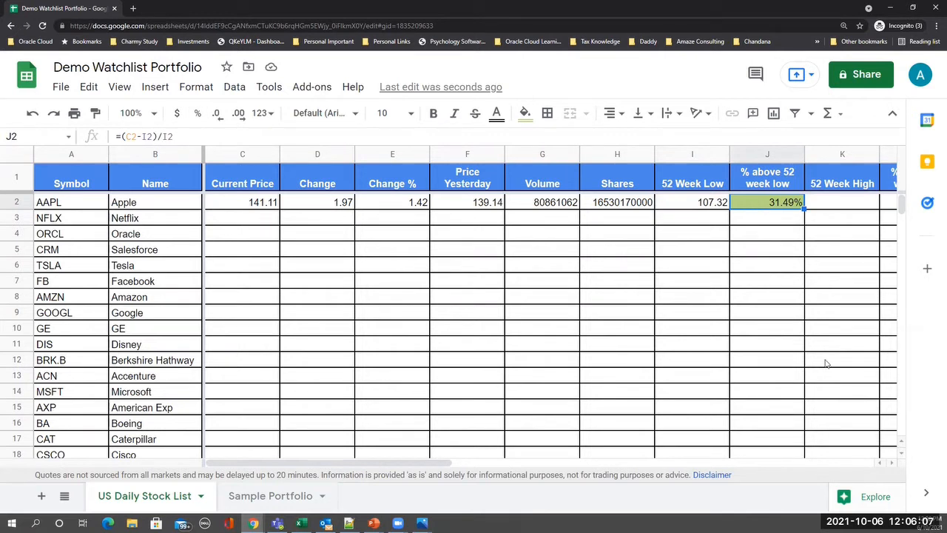
- Copy I2's formula into K2 and change "low52" to "high52", showing 157.26
{"action": "left_click", "coordinate": [835, 211]}
{"action": "left_click", "coordinate": [703, 205]}
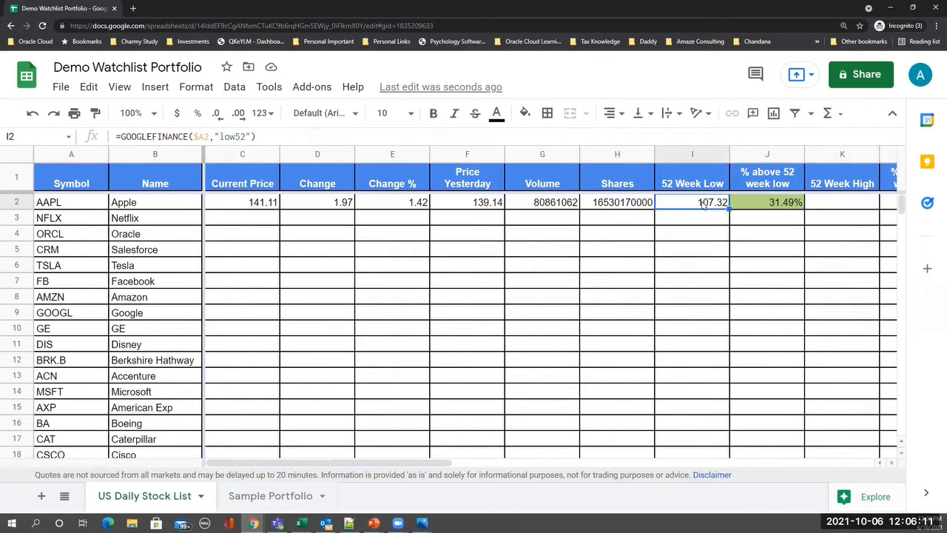
{"action": "key", "text": "ctrl+c"}
{"action": "left_click", "coordinate": [830, 211]}
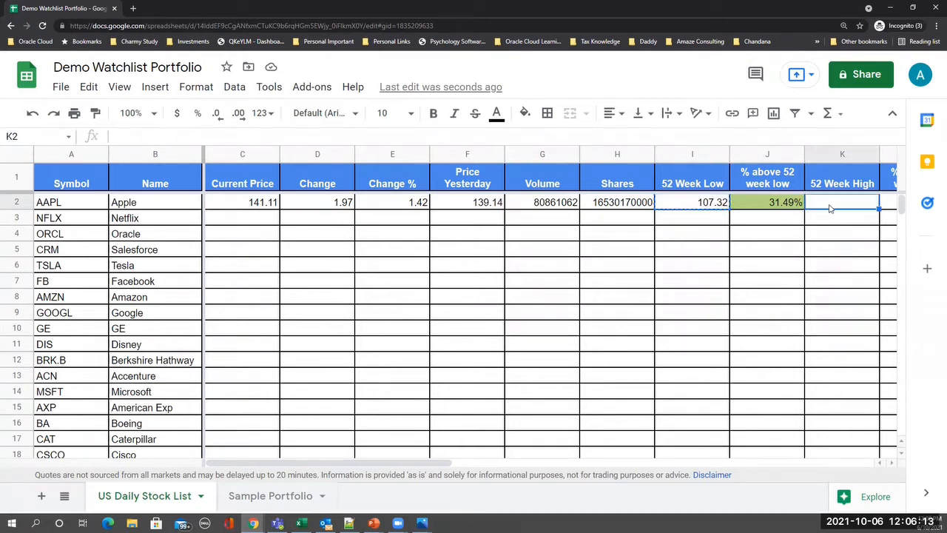
{"action": "key", "text": "ctrl+v"}
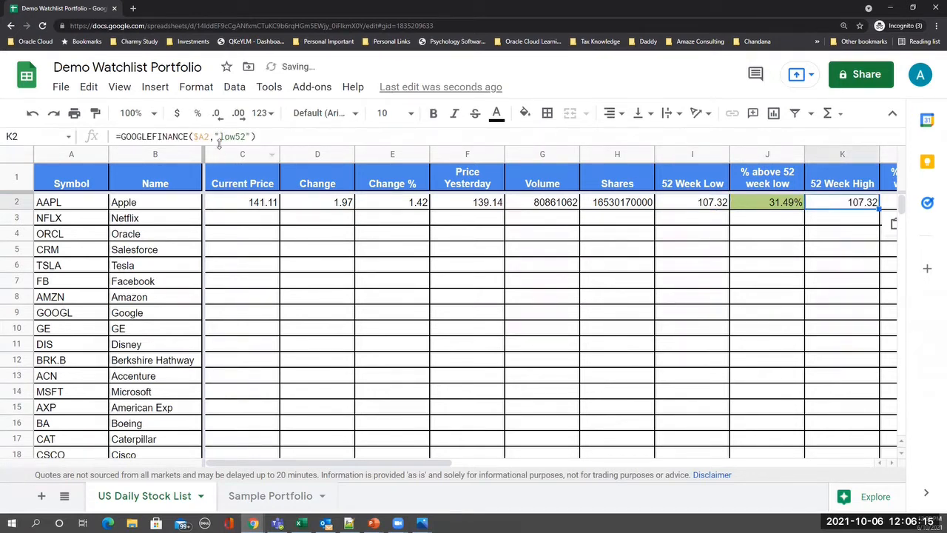
{"action": "left_click", "coordinate": [224, 137]}
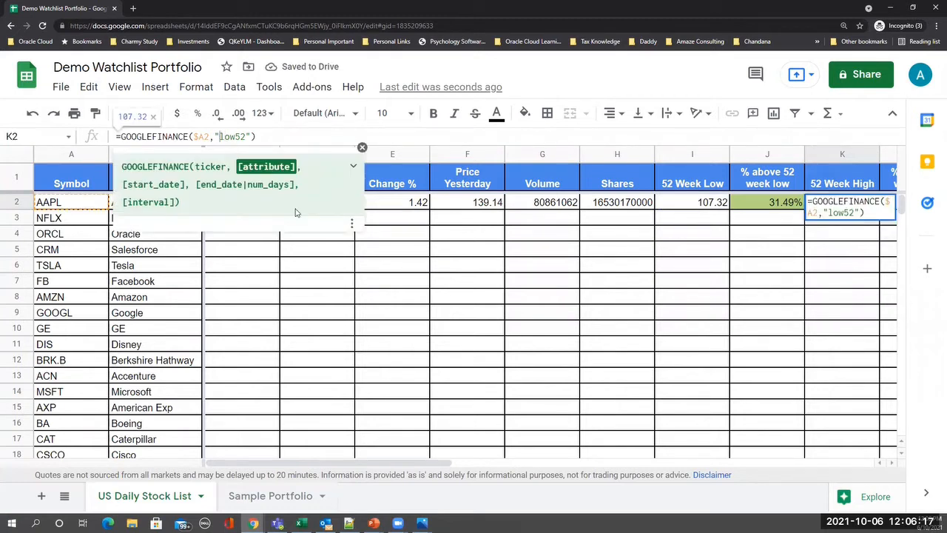
{"action": "key", "text": "shift+Right"}
{"action": "key", "text": "shift+Right"}
{"action": "key", "text": "shift+Right"}
{"action": "key", "text": "shift+Right"}
{"action": "key", "text": "shift+Right"}
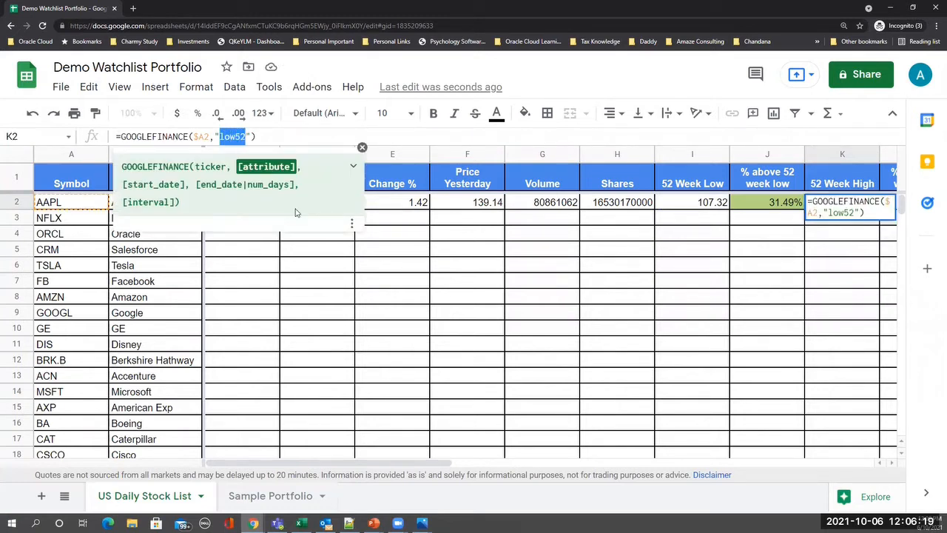
{"action": "key", "text": "shift+Left"}
{"action": "key", "text": "shift+Left"}
{"action": "type", "text": "high"}
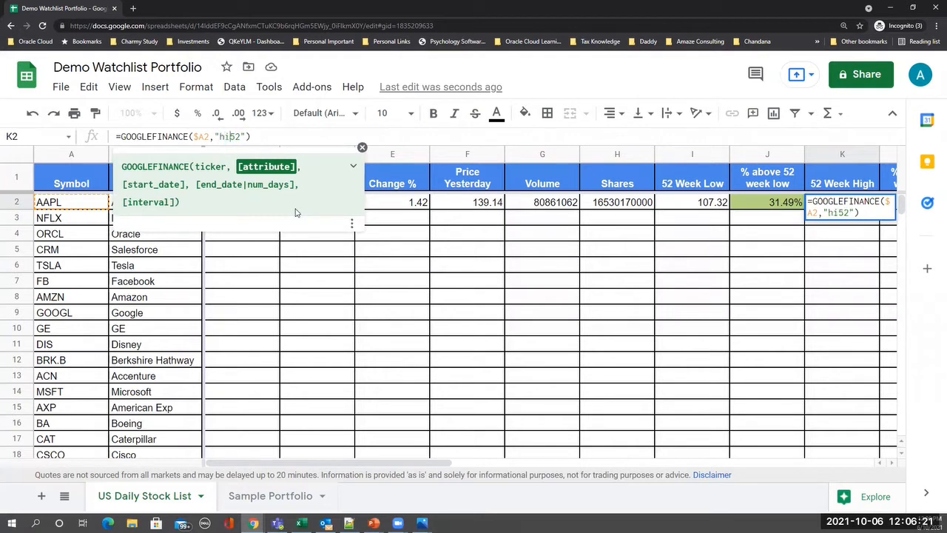
{"action": "key", "text": "Return"}
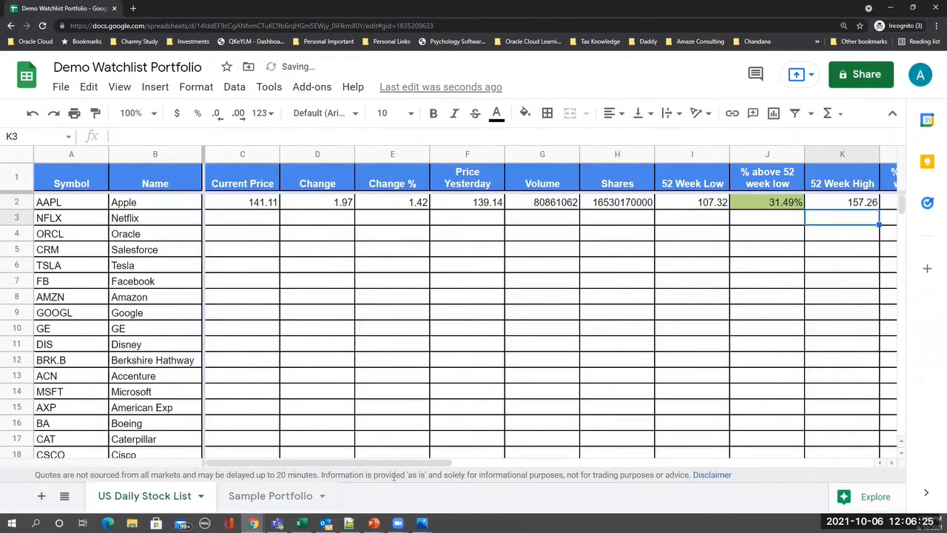
{"action": "left_click_drag", "start_coordinate": [402, 464], "coordinate": [500, 476]}
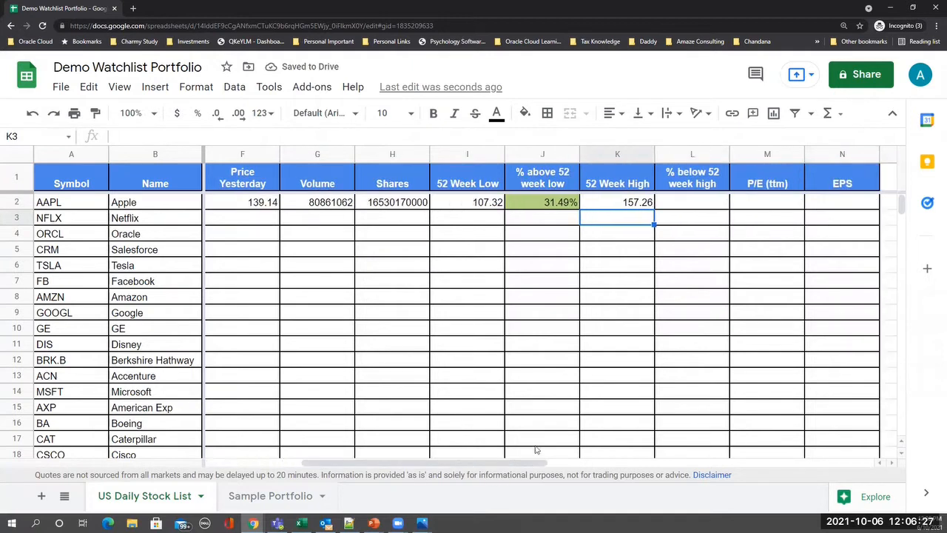
{"action": "left_click", "coordinate": [685, 204]}
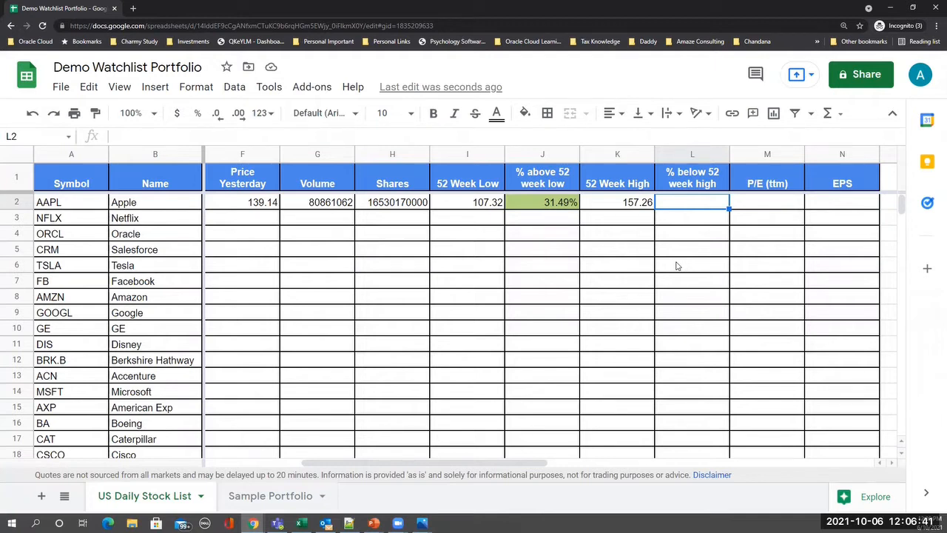
- Enter =(K2-C2)/K2 in L2, giving 10.27% below the 52-week high
{"action": "type", "text": "="}
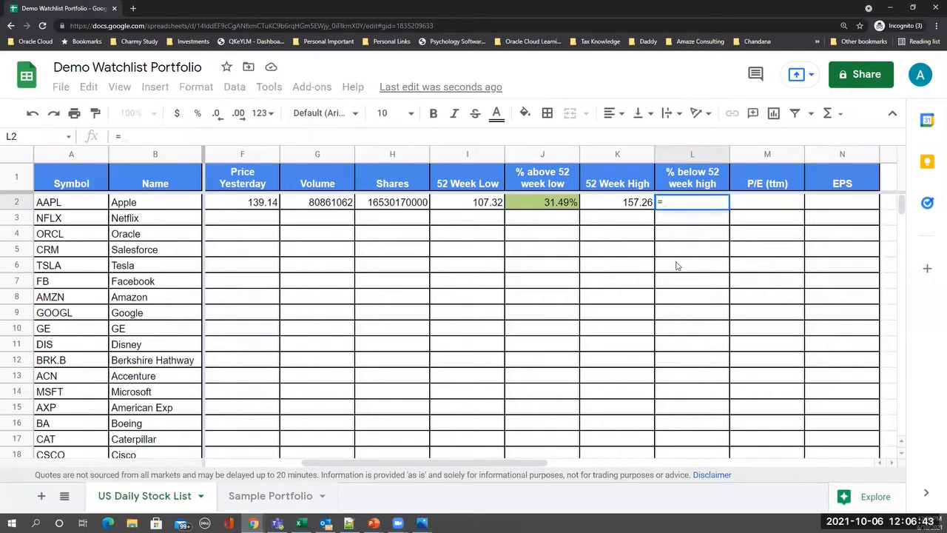
{"action": "type", "text": "("}
{"action": "left_click", "coordinate": [627, 206]}
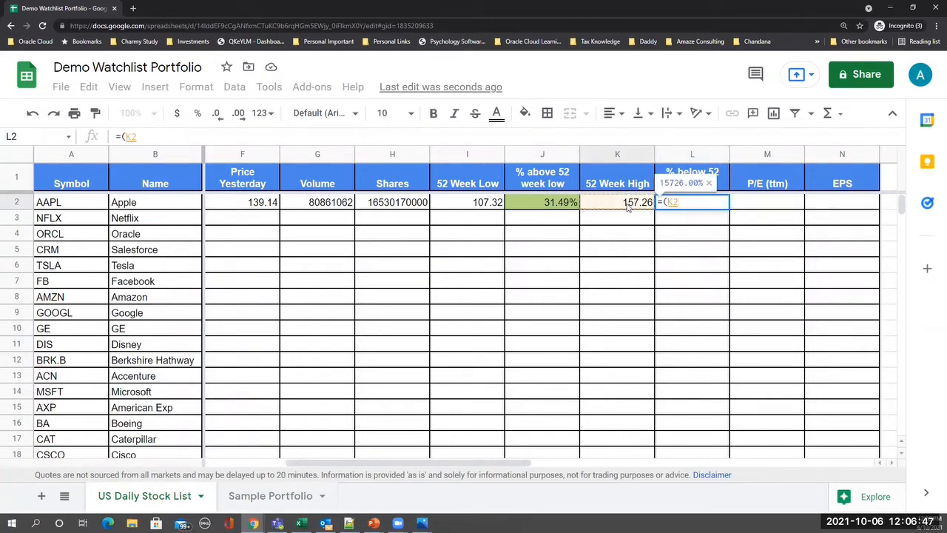
{"action": "type", "text": "-"}
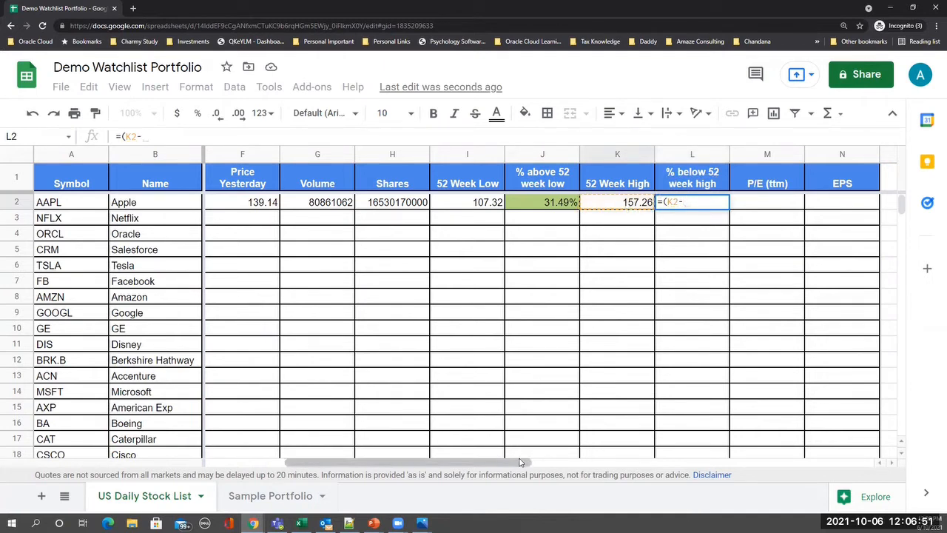
{"action": "left_click_drag", "start_coordinate": [520, 462], "coordinate": [440, 462]}
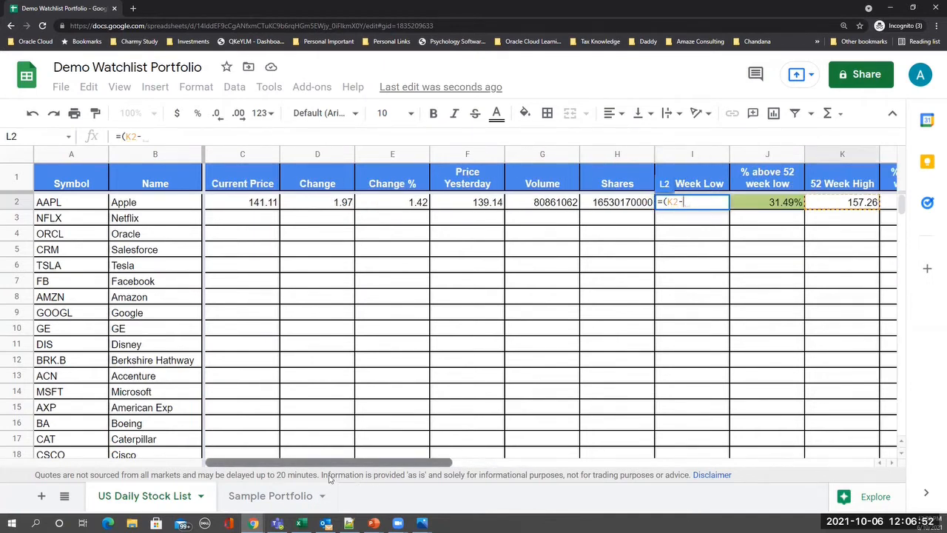
{"action": "left_click", "coordinate": [244, 203]}
{"action": "type", "text": ")"}
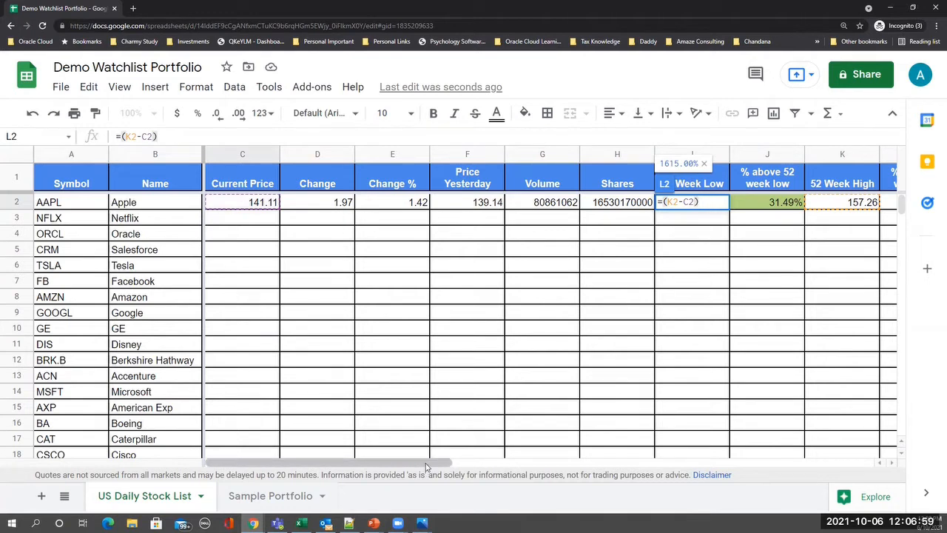
{"action": "type", "text": "/"}
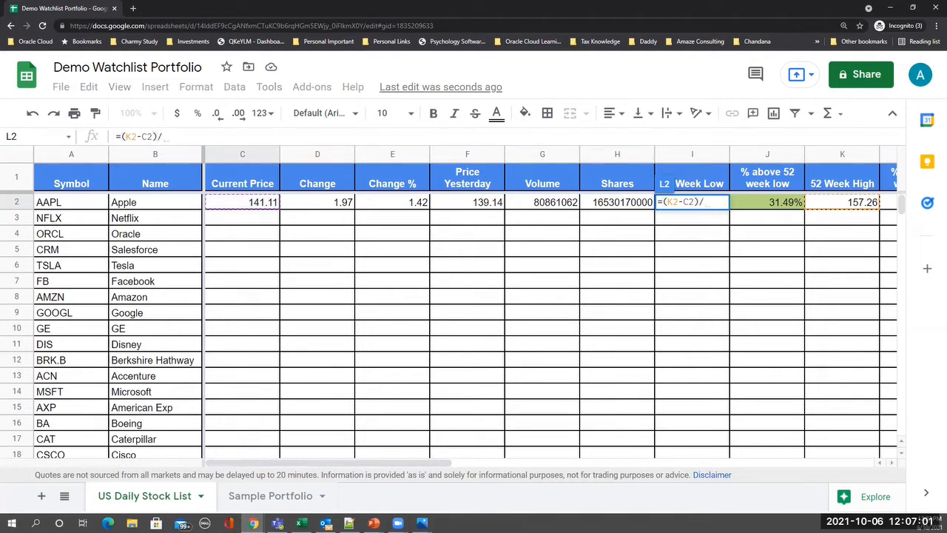
{"action": "left_click", "coordinate": [843, 207]}
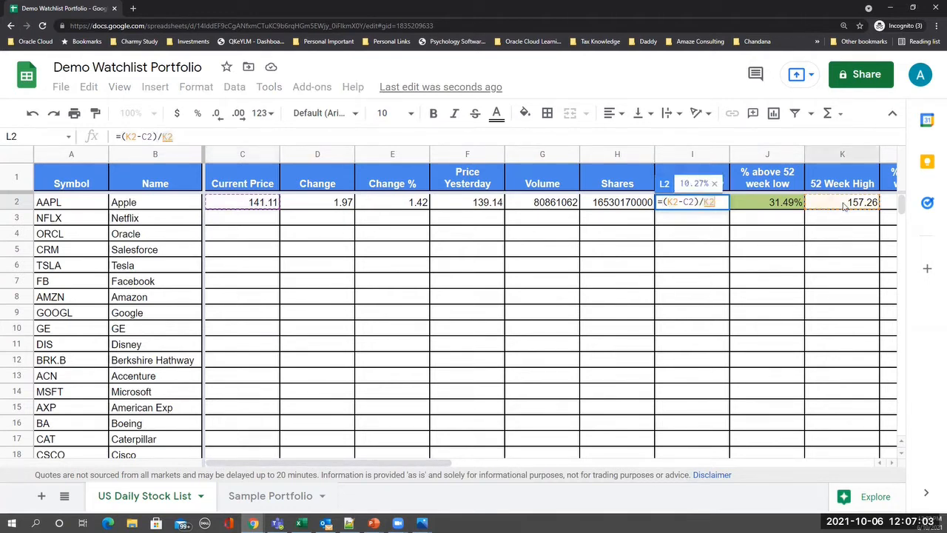
{"action": "key", "text": "Return"}
{"action": "left_click", "coordinate": [844, 207]}
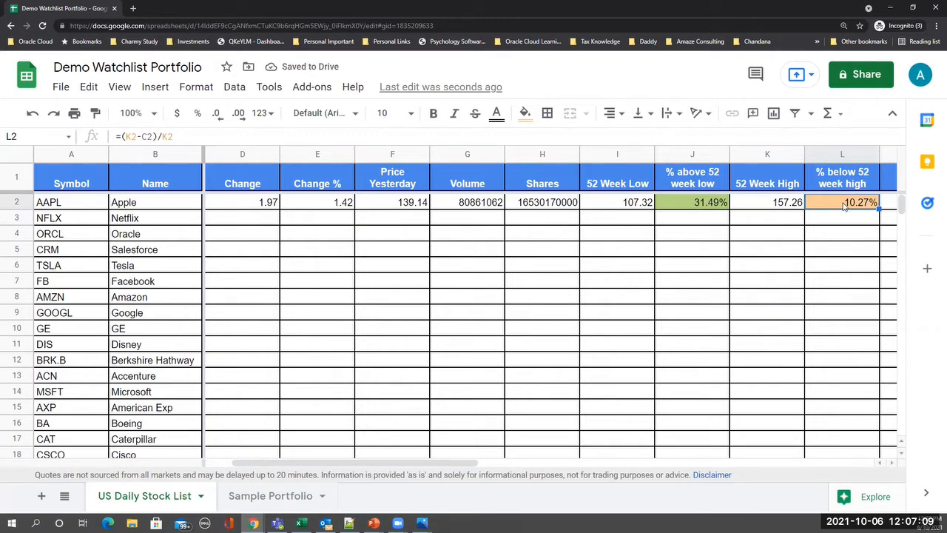
{"action": "key", "text": "Right"}
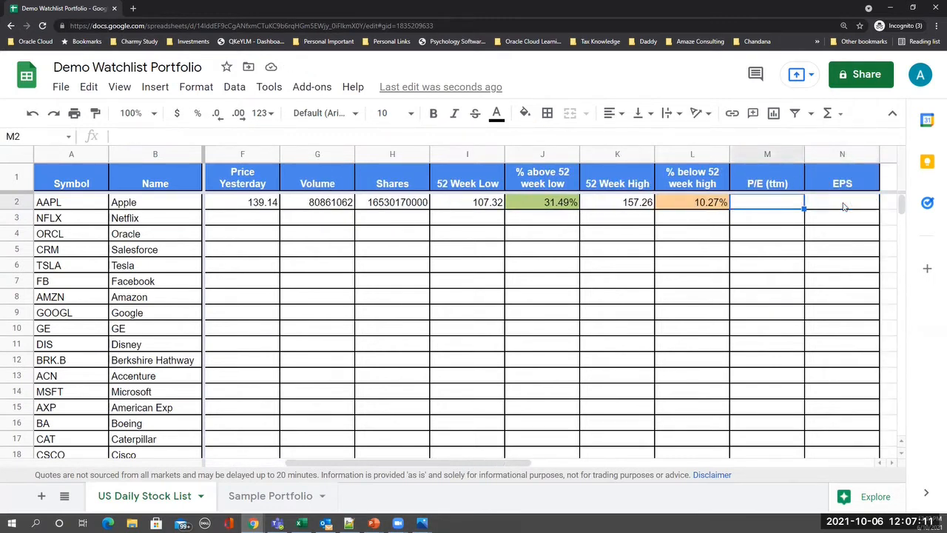
- Copy K2's formula to M2 and change "high52" to "pe" for P/E 27.64
{"action": "left_click", "coordinate": [629, 203]}
{"action": "key", "text": "ctrl+c"}
{"action": "left_click", "coordinate": [770, 203]}
{"action": "key", "text": "ctrl+v"}
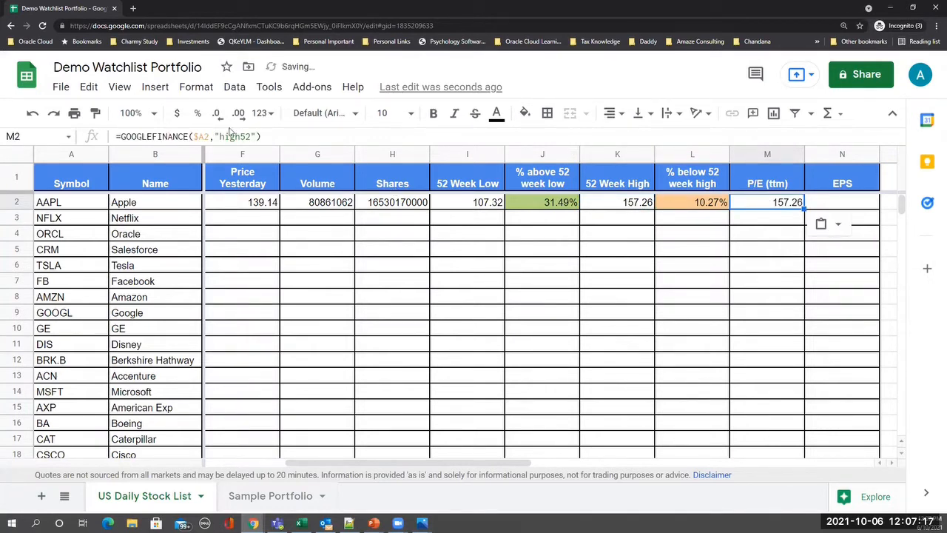
{"action": "left_click", "coordinate": [234, 136]}
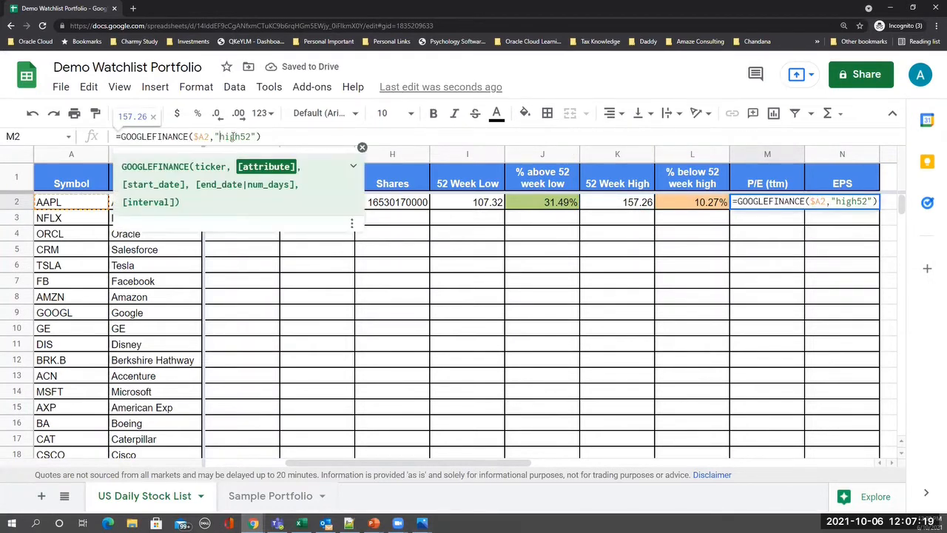
{"action": "double_click", "coordinate": [231, 136]}
{"action": "type", "text": "pe"}
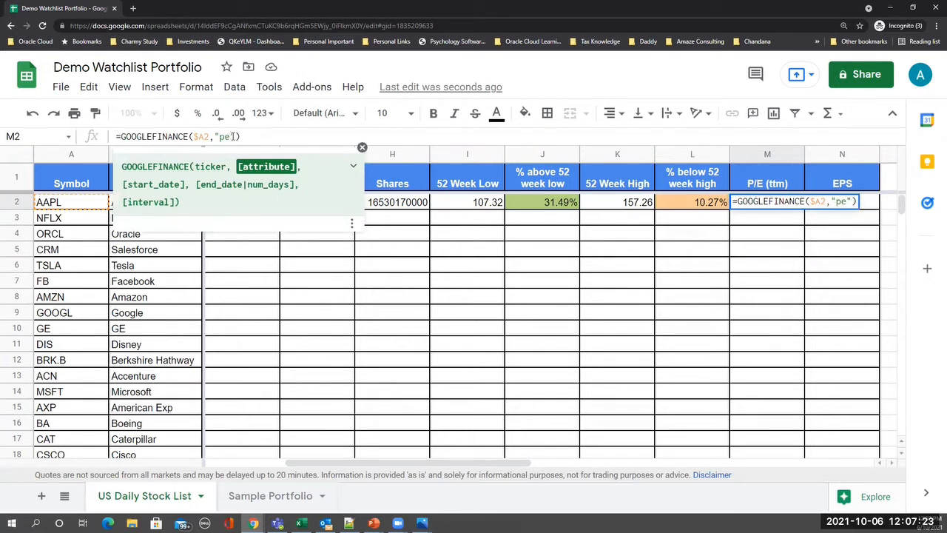
{"action": "key", "text": "Return"}
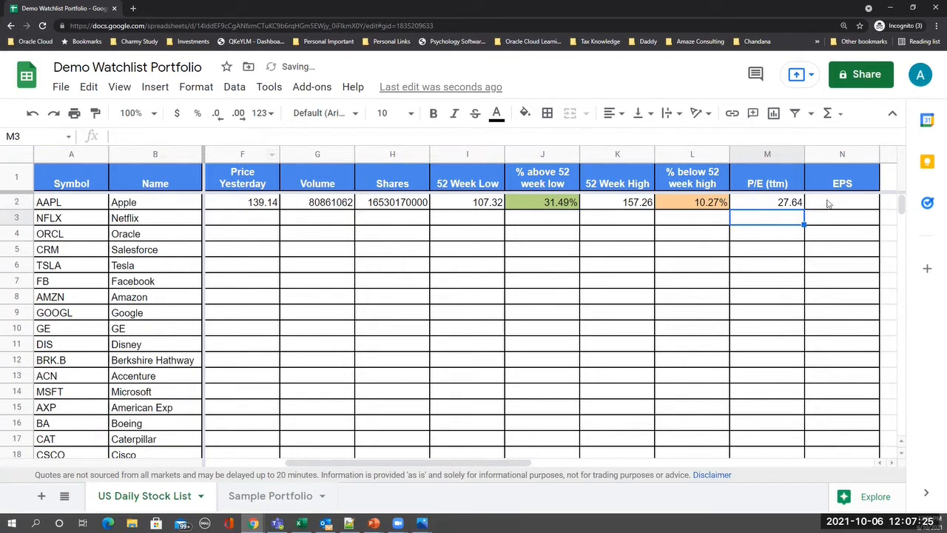
- Copy M2's formula to N2 and change "pe" to "eps" for EPS 5.11
{"action": "key", "text": "Up"}
{"action": "key", "text": "ctrl+c"}
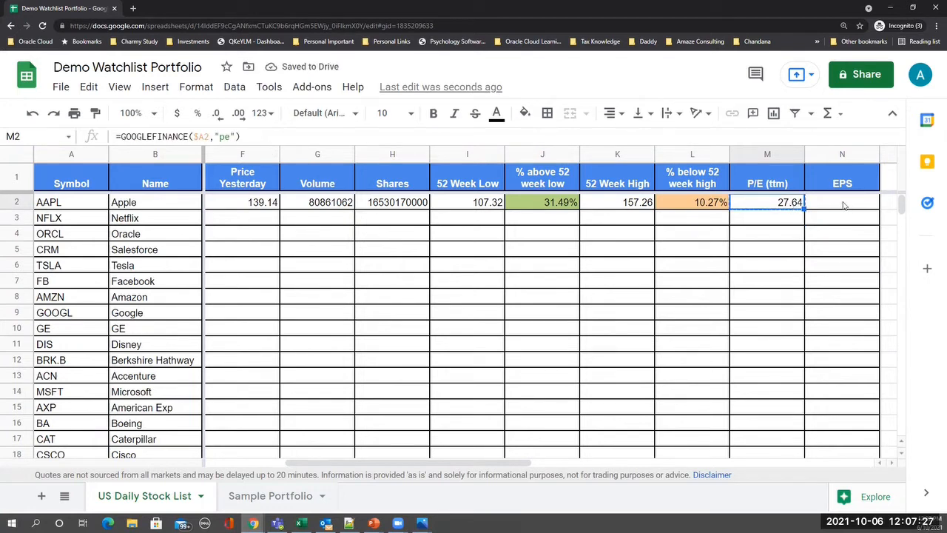
{"action": "left_click", "coordinate": [844, 205]}
{"action": "key", "text": "ctrl+v"}
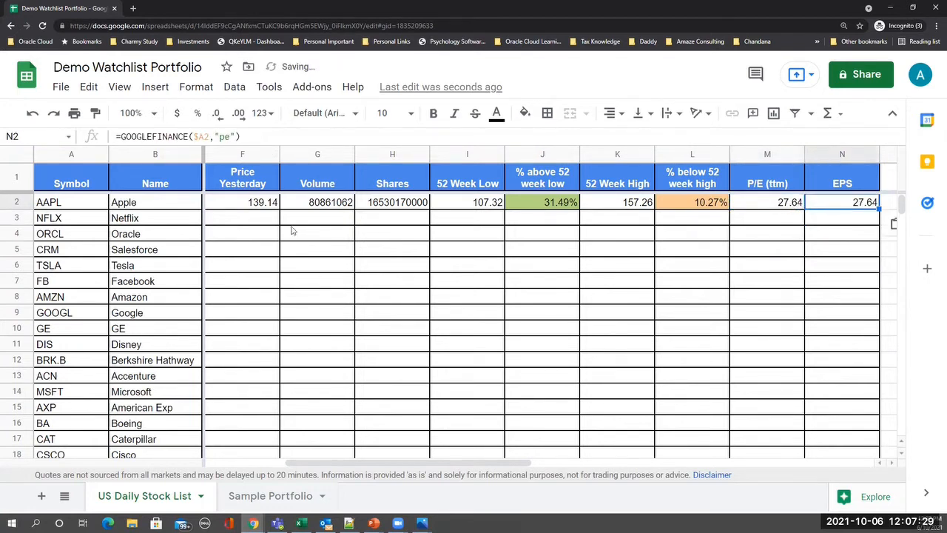
{"action": "left_click", "coordinate": [231, 137]}
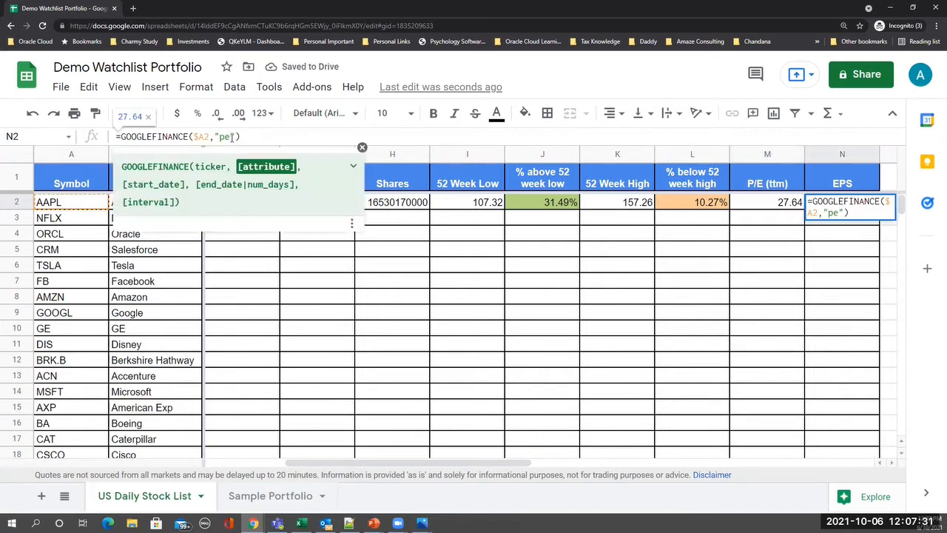
{"action": "key", "text": "BackSpace"}
{"action": "key", "text": "BackSpace"}
{"action": "type", "text": "ep"}
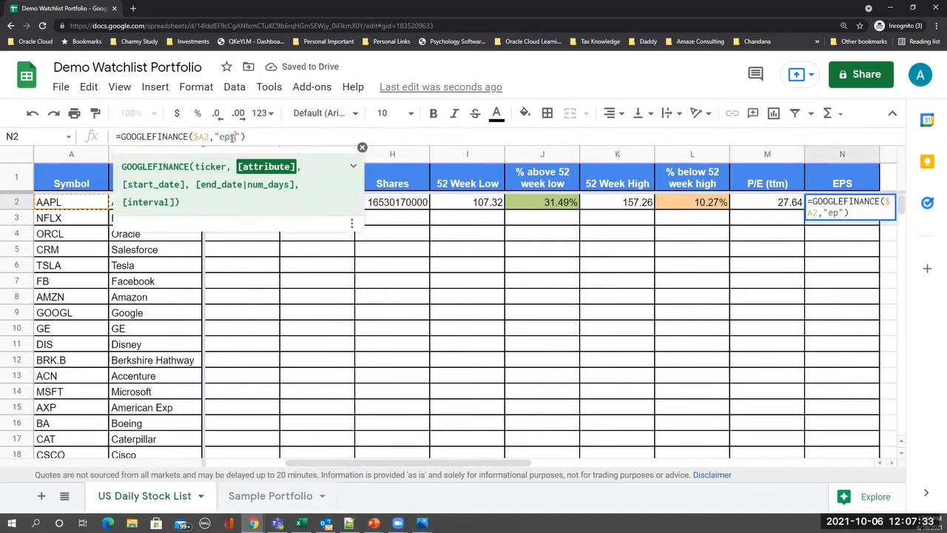
{"action": "type", "text": "s"}
{"action": "key", "text": "Return"}
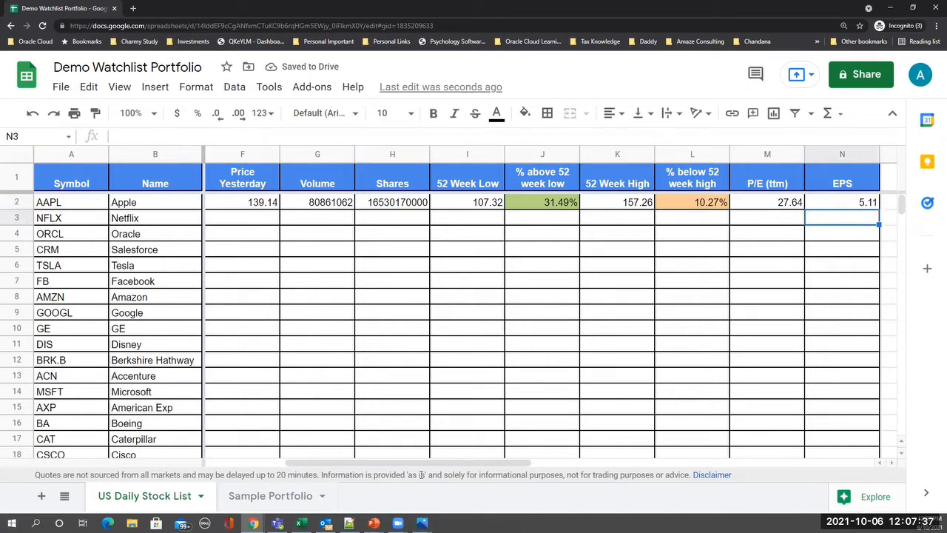
{"action": "left_click_drag", "start_coordinate": [428, 468], "coordinate": [279, 477]}
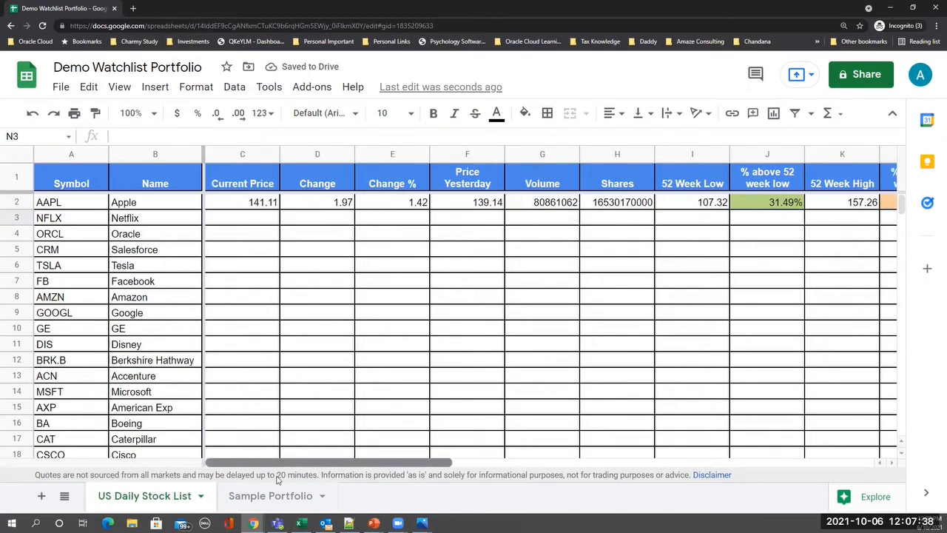
- Select C3:N142 below AAPL's formulas and fill them down with Ctrl+D
{"action": "left_click", "coordinate": [227, 202]}
{"action": "key", "text": "shift+Right"}
{"action": "key", "text": "shift+Right"}
{"action": "key", "text": "shift+Right"}
{"action": "key", "text": "shift+Right"}
{"action": "key", "text": "shift+Right"}
{"action": "key", "text": "shift+Right"}
{"action": "key", "text": "shift+Right"}
{"action": "key", "text": "shift+Right"}
{"action": "key", "text": "shift+Right"}
{"action": "key", "text": "shift+Right"}
{"action": "key", "text": "shift+Right"}
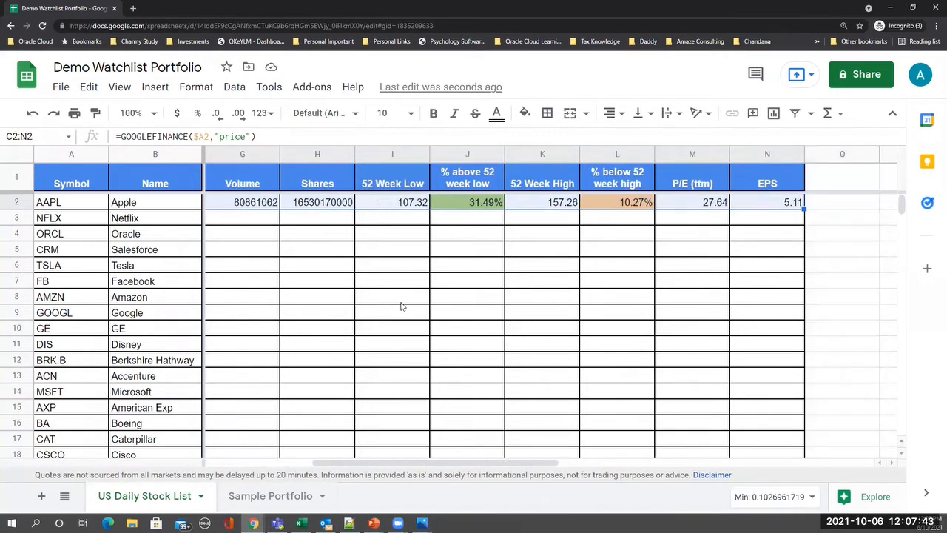
{"action": "key", "text": "ctrl+c"}
{"action": "key", "text": "Left"}
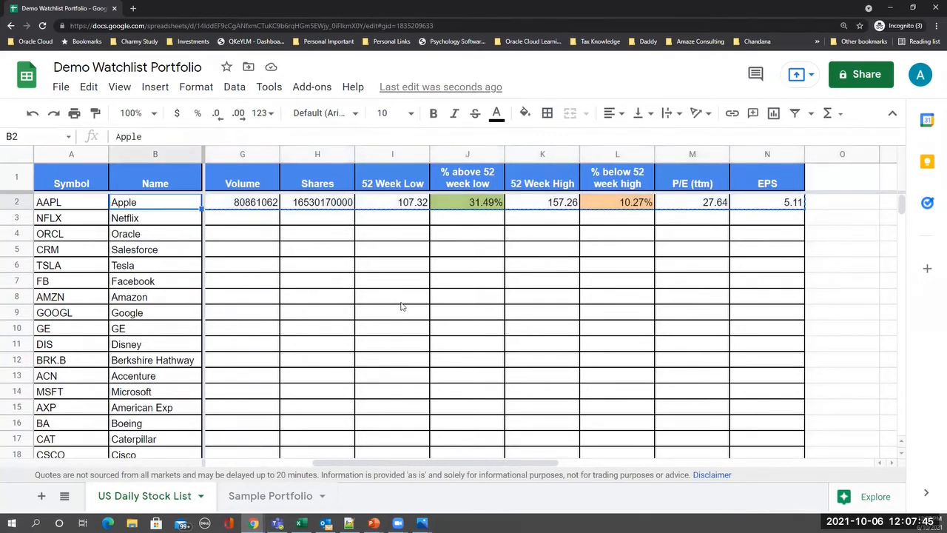
{"action": "key", "text": "Down"}
{"action": "key", "text": "Right"}
{"action": "key", "text": "shift+Down"}
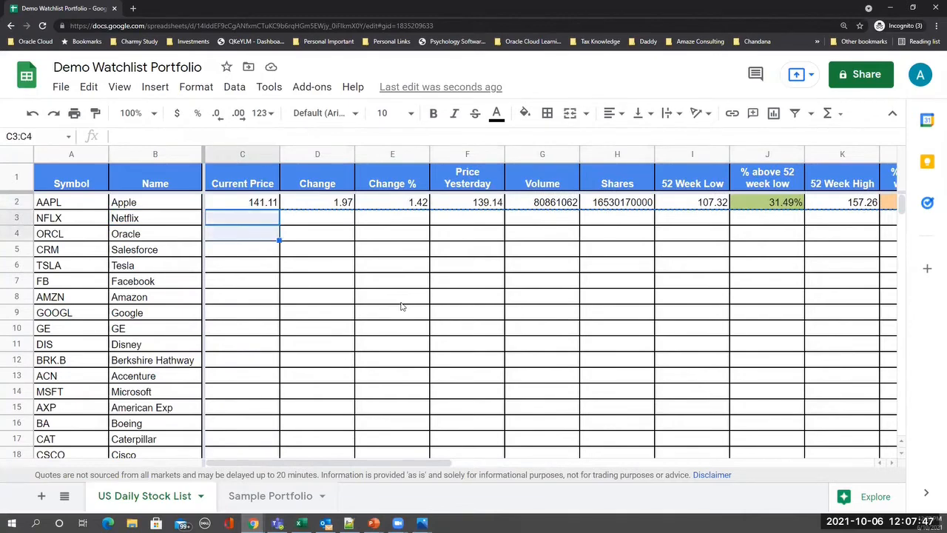
{"action": "key", "text": "shift+Down"}
{"action": "key", "text": "shift+Down"}
{"action": "key", "text": "shift+Down"}
{"action": "key", "text": "shift+Down"}
{"action": "key", "text": "shift+Down"}
{"action": "key", "text": "shift+Down"}
{"action": "key", "text": "shift+Down"}
{"action": "key", "text": "shift+Down"}
{"action": "key", "text": "shift+Down"}
{"action": "key", "text": "shift+Down"}
{"action": "key", "text": "shift+Down"}
{"action": "key", "text": "shift+Down"}
{"action": "key", "text": "shift+Down"}
{"action": "key", "text": "shift+Down"}
{"action": "key", "text": "shift+Down"}
{"action": "key", "text": "shift+Down"}
{"action": "key", "text": "shift+Down"}
{"action": "key", "text": "shift+Down"}
{"action": "key", "text": "shift+Down"}
{"action": "key", "text": "shift+Down"}
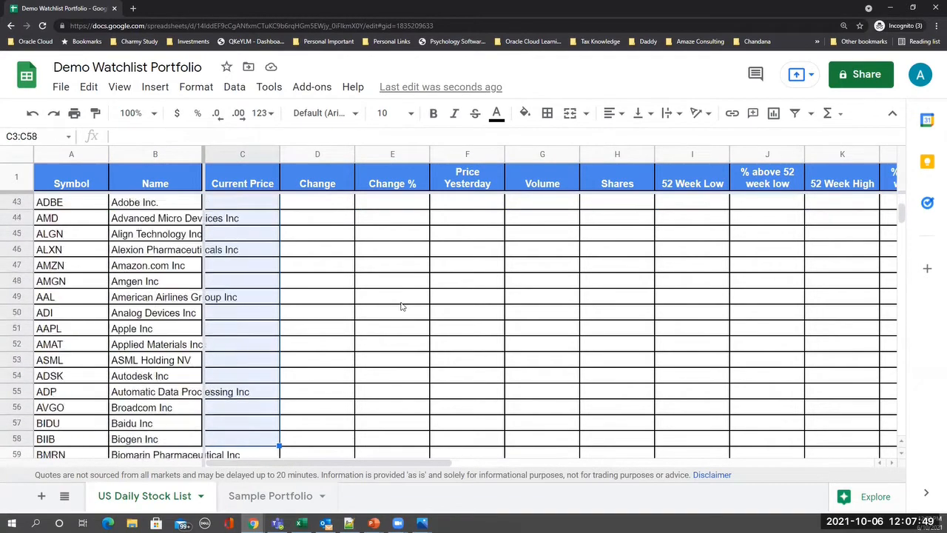
{"action": "key", "text": "shift+Down"}
{"action": "key", "text": "shift+Down"}
{"action": "key", "text": "shift+Down"}
{"action": "key", "text": "shift+Down"}
{"action": "key", "text": "shift+Down"}
{"action": "key", "text": "shift+Down"}
{"action": "key", "text": "shift+Down"}
{"action": "key", "text": "shift+Down"}
{"action": "key", "text": "shift+Down"}
{"action": "key", "text": "shift+Down"}
{"action": "key", "text": "shift+Down"}
{"action": "key", "text": "shift+Down"}
{"action": "key", "text": "shift+Down"}
{"action": "key", "text": "shift+Down"}
{"action": "key", "text": "shift+Down"}
{"action": "key", "text": "shift+Down"}
{"action": "key", "text": "shift+Down"}
{"action": "key", "text": "shift+Down"}
{"action": "key", "text": "shift+Down"}
{"action": "key", "text": "shift+Down"}
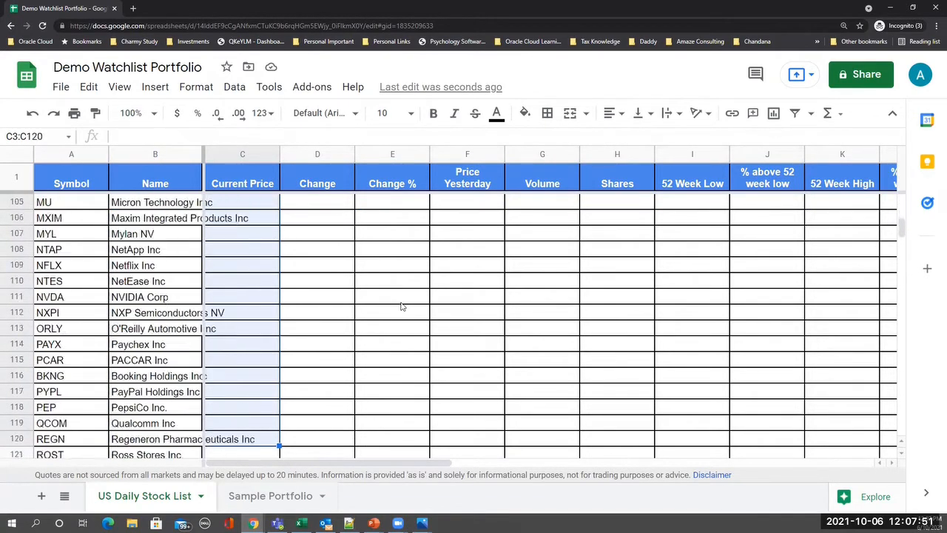
{"action": "key", "text": "shift+Down"}
{"action": "key", "text": "shift+Down"}
{"action": "key", "text": "shift+Down"}
{"action": "key", "text": "shift+Down"}
{"action": "key", "text": "shift+Down"}
{"action": "key", "text": "shift+Down"}
{"action": "key", "text": "shift+Down"}
{"action": "key", "text": "shift+Down"}
{"action": "key", "text": "shift+Down"}
{"action": "key", "text": "shift+Down"}
{"action": "key", "text": "shift+Down"}
{"action": "key", "text": "shift+Down"}
{"action": "key", "text": "shift+Down"}
{"action": "key", "text": "shift+Down"}
{"action": "key", "text": "shift+Down"}
{"action": "key", "text": "shift+Down"}
{"action": "key", "text": "shift+Down"}
{"action": "key", "text": "shift+Down"}
{"action": "key", "text": "shift+Down"}
{"action": "key", "text": "shift+Down"}
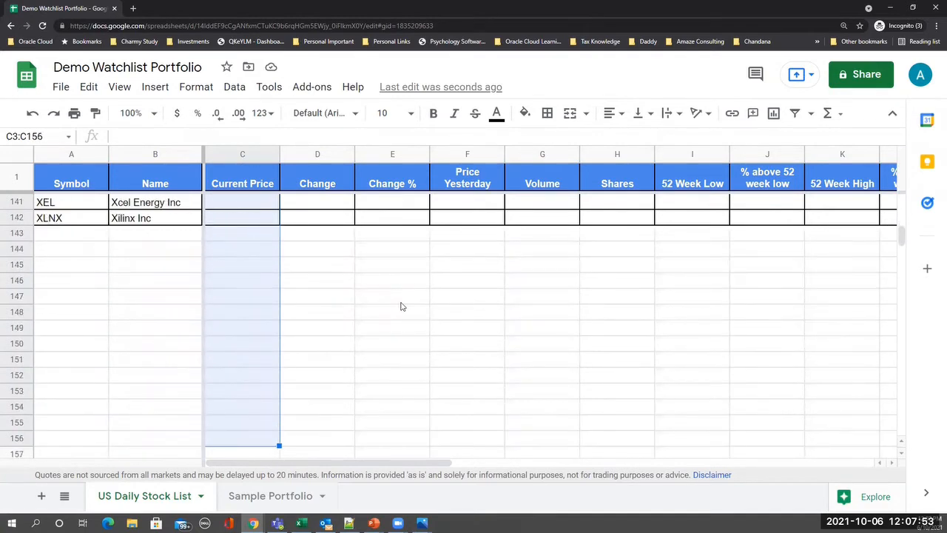
{"action": "key", "text": "shift+Up"}
{"action": "key", "text": "shift+Up"}
{"action": "key", "text": "shift+Up"}
{"action": "key", "text": "shift+Up"}
{"action": "key", "text": "shift+Up"}
{"action": "key", "text": "shift+Up"}
{"action": "key", "text": "shift+Up"}
{"action": "key", "text": "shift+Up"}
{"action": "key", "text": "shift+Up"}
{"action": "key", "text": "shift+Up"}
{"action": "key", "text": "shift+Up"}
{"action": "key", "text": "shift+Up"}
{"action": "key", "text": "shift+Up"}
{"action": "key", "text": "shift+Up"}
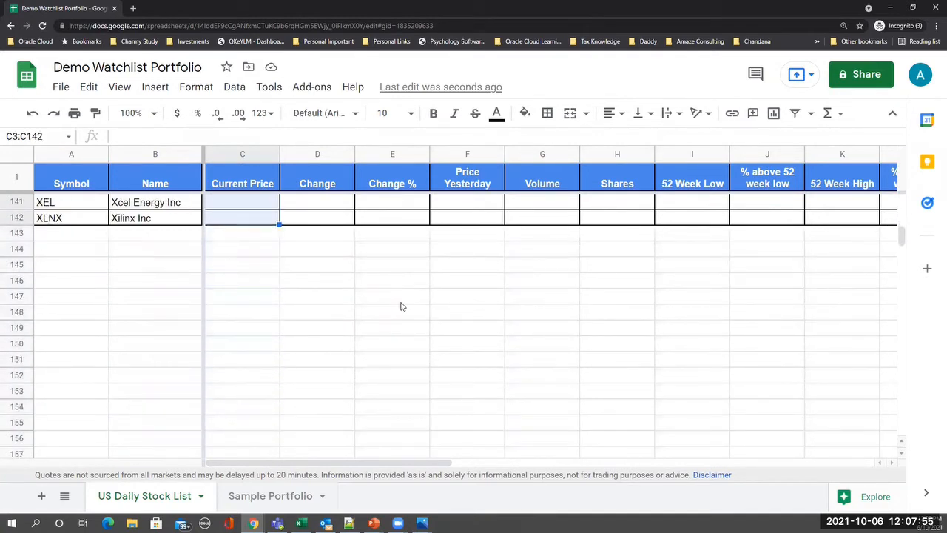
{"action": "key", "text": "shift+Right"}
{"action": "key", "text": "shift+Right"}
{"action": "key", "text": "shift+Right"}
{"action": "key", "text": "shift+Right"}
{"action": "key", "text": "shift+Right"}
{"action": "key", "text": "shift+Right"}
{"action": "key", "text": "shift+Right"}
{"action": "key", "text": "shift+Right"}
{"action": "key", "text": "shift+Right"}
{"action": "key", "text": "shift+Right"}
{"action": "key", "text": "shift+Right"}
{"action": "key", "text": "ctrl+d"}
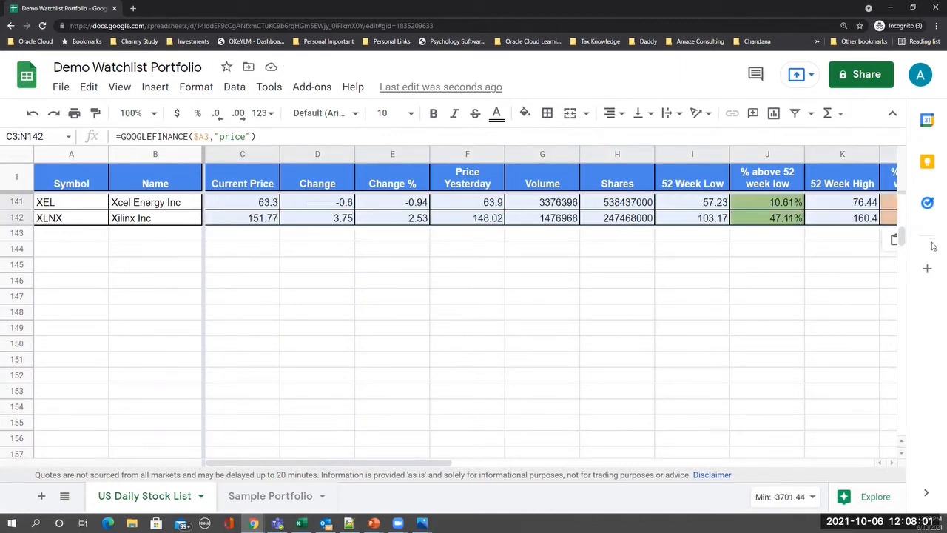
- Dismiss the data cleanup suggestions and clear the large filled selection
{"action": "left_click_drag", "start_coordinate": [902, 236], "coordinate": [903, 181]}
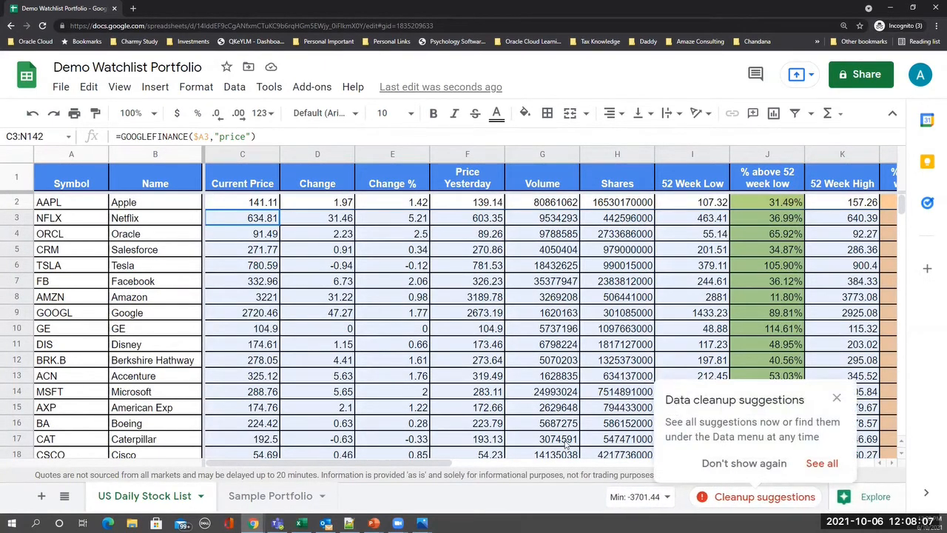
{"action": "left_click", "coordinate": [835, 398]}
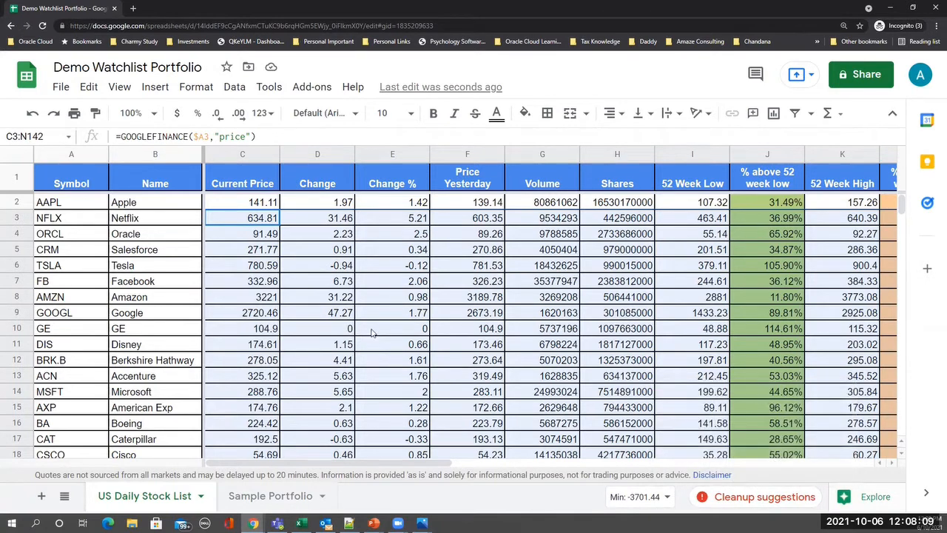
{"action": "left_click", "coordinate": [364, 281]}
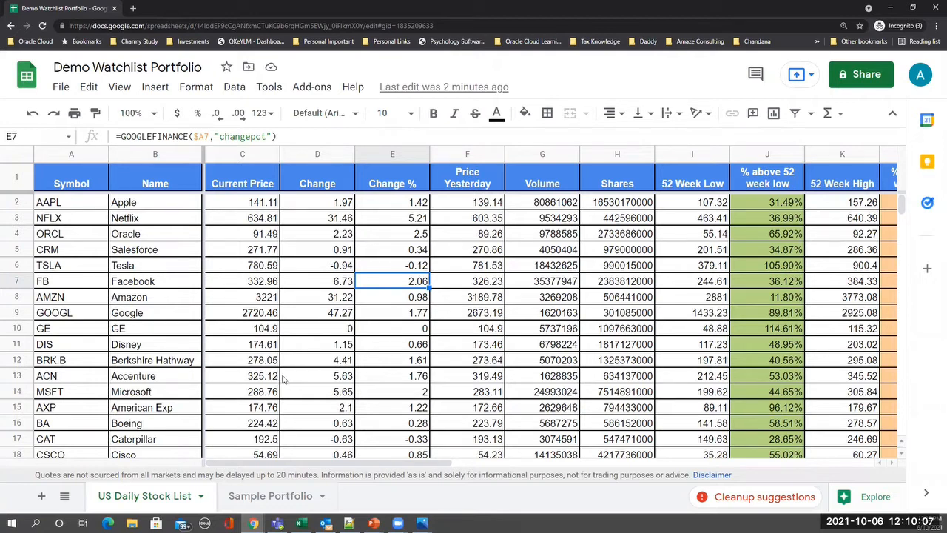
- Open the Sample Portfolio sheet tab showing the empty US Portfolio table
{"action": "left_click", "coordinate": [291, 498]}
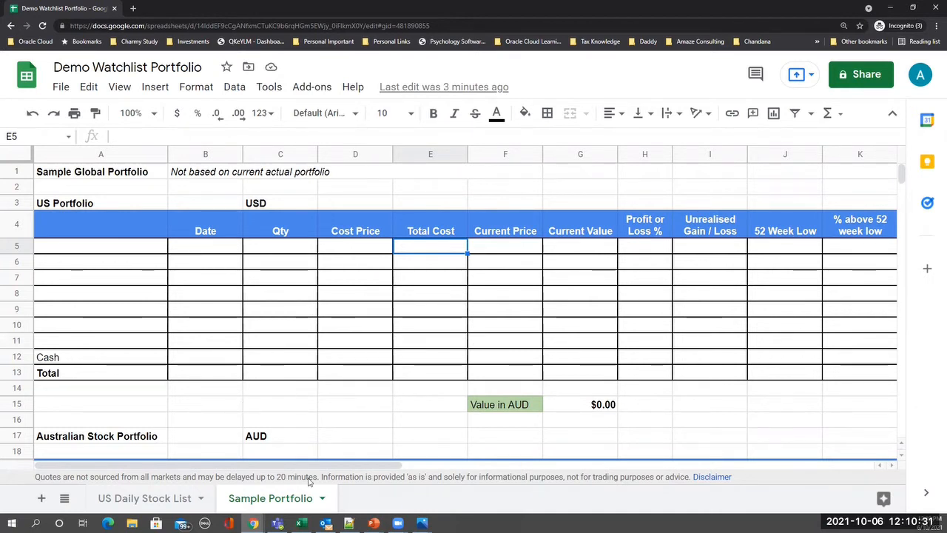
{"action": "mouse_move", "coordinate": [253, 523]}
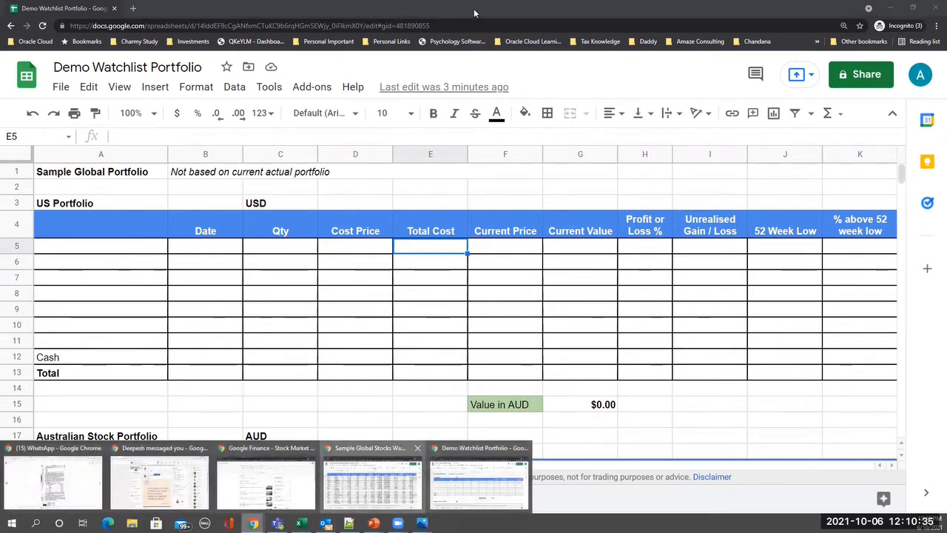
{"action": "left_click", "coordinate": [373, 481]}
{"action": "left_click_drag", "start_coordinate": [510, 15], "coordinate": [946, 15]}
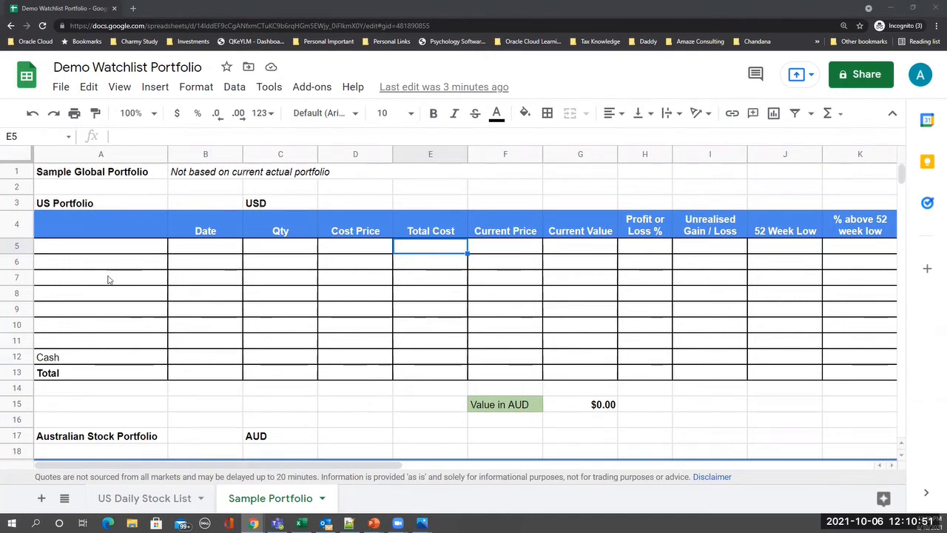
- Enter ticker BRK.B in A5 and purchase date 27-Mar-18 in B5
{"action": "key", "text": "Home"}
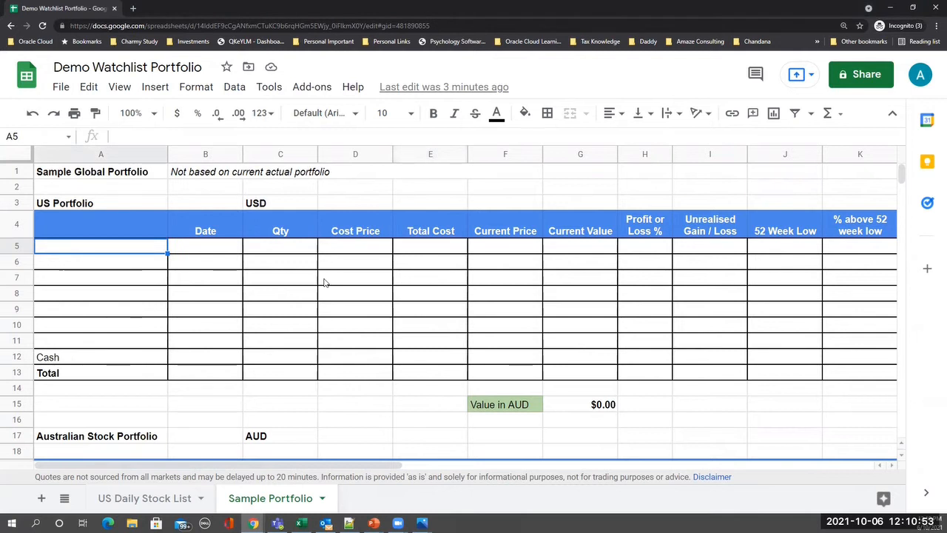
{"action": "type", "text": "BRK"}
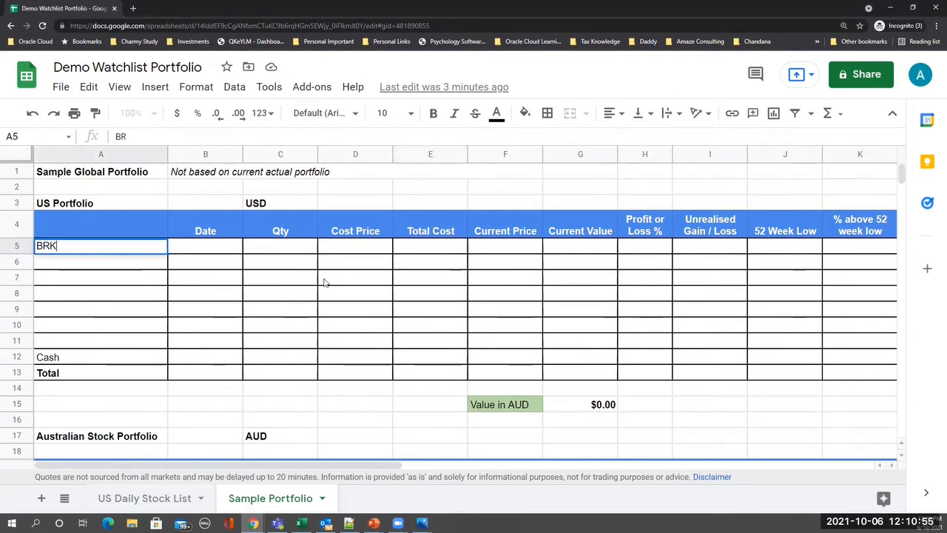
{"action": "type", "text": ".B"}
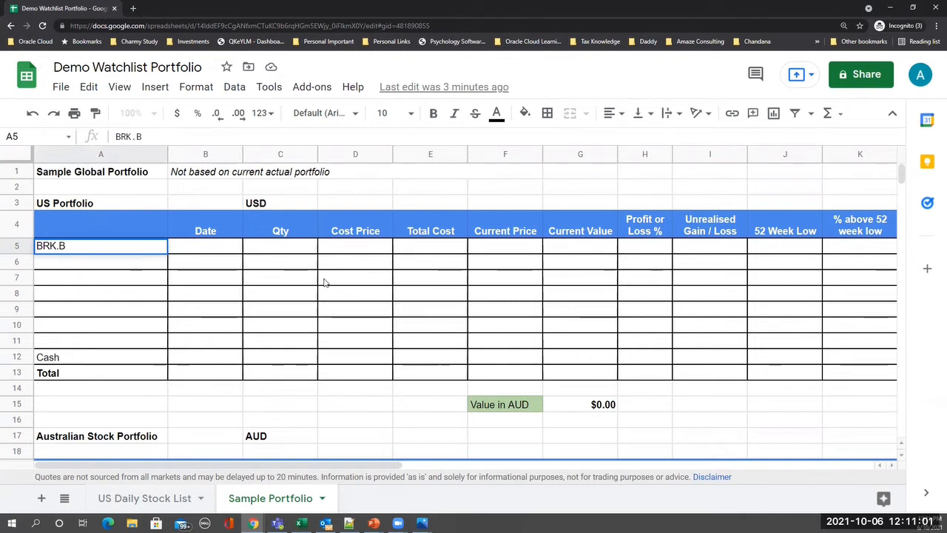
{"action": "key", "text": "Return"}
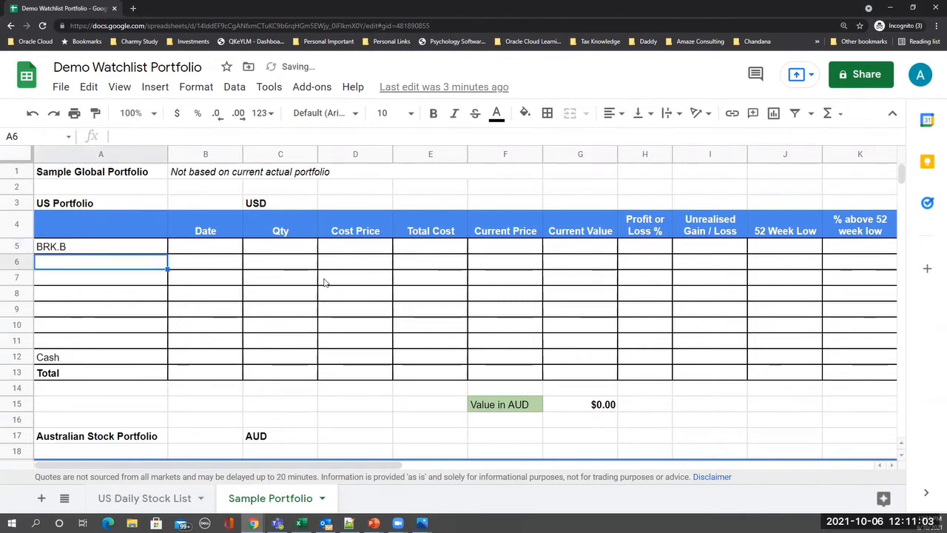
{"action": "key", "text": "Up"}
{"action": "key", "text": "Right"}
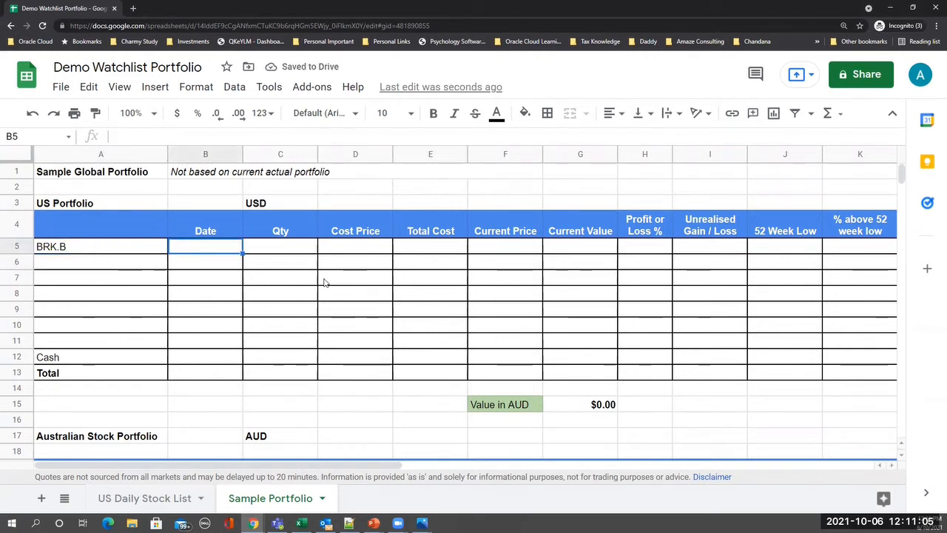
{"action": "type", "text": "27-"}
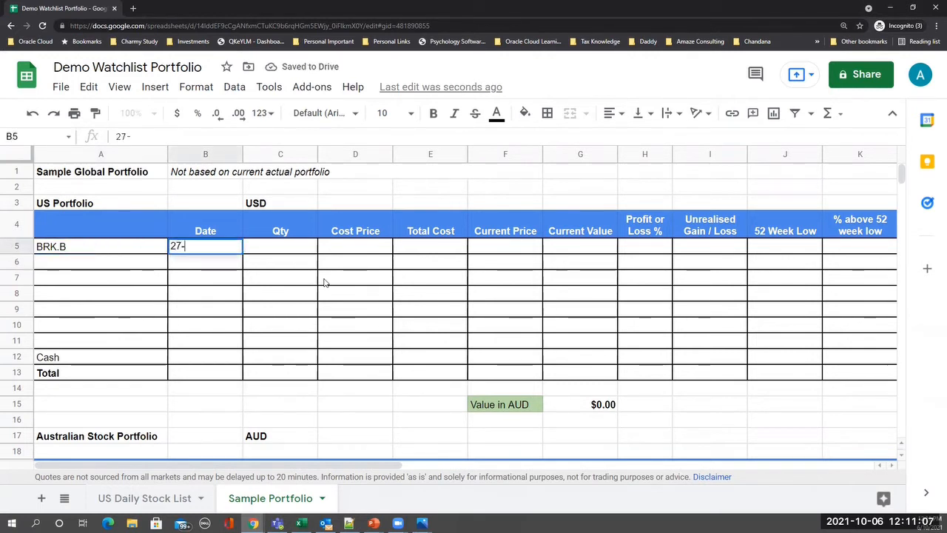
{"action": "type", "text": "Mar"}
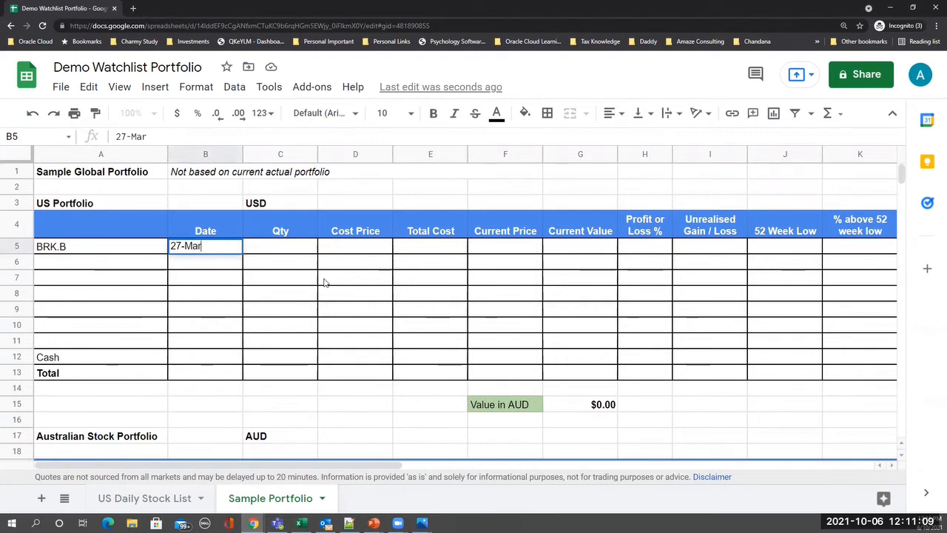
{"action": "type", "text": "-18"}
{"action": "key", "text": "Return"}
{"action": "key", "text": "Up"}
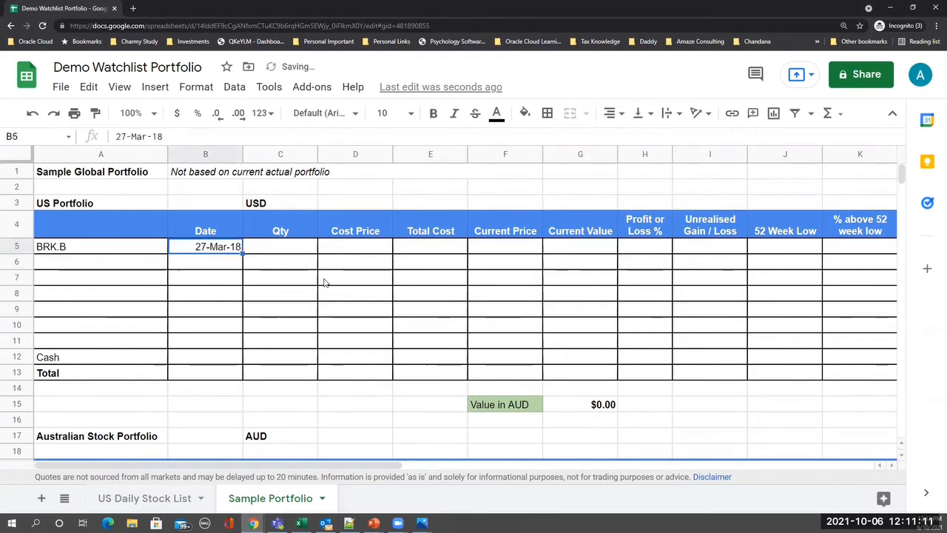
- Enter quantity 30 and cost price 196.33, then begin a formula in E5
{"action": "key", "text": "Right"}
{"action": "type", "text": "30"}
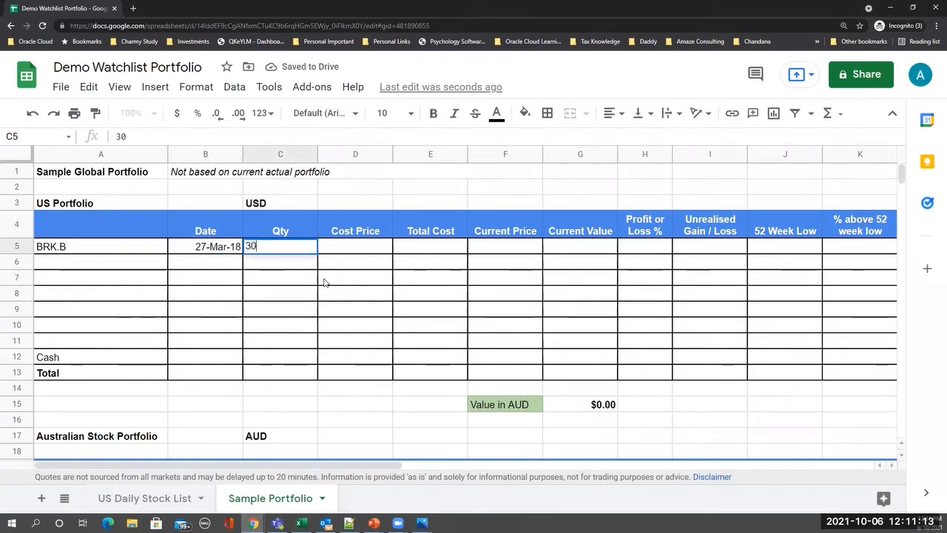
{"action": "key", "text": "Tab"}
{"action": "type", "text": "1"}
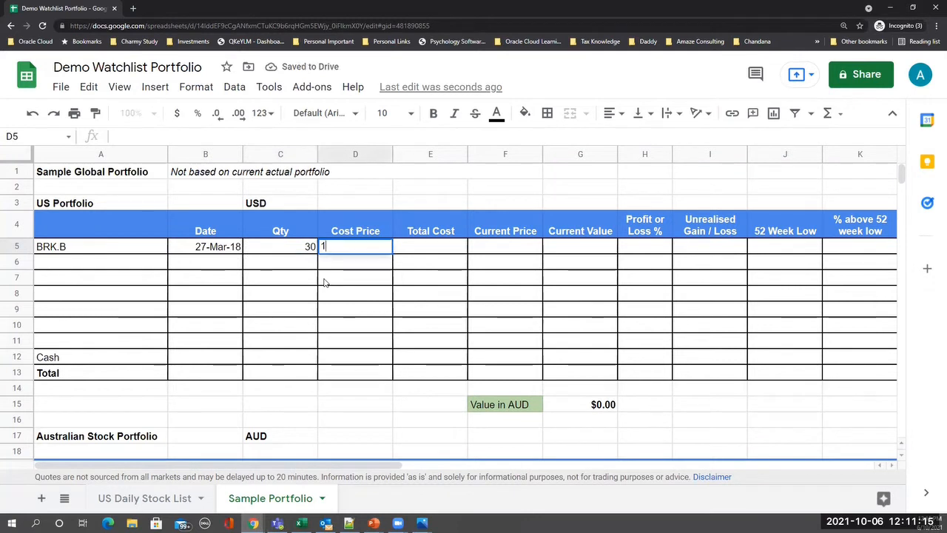
{"action": "type", "text": "96.33"}
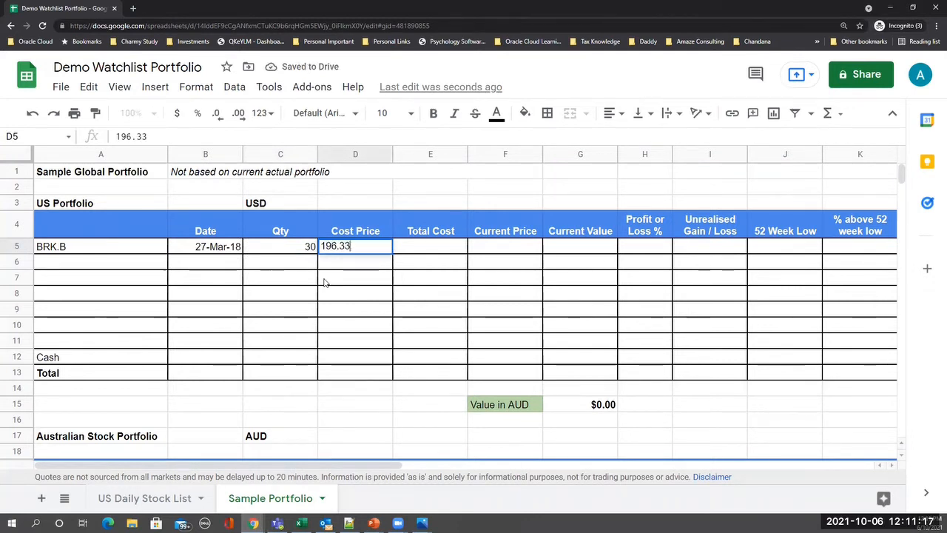
{"action": "key", "text": "Return"}
{"action": "key", "text": "Up"}
{"action": "key", "text": "Right"}
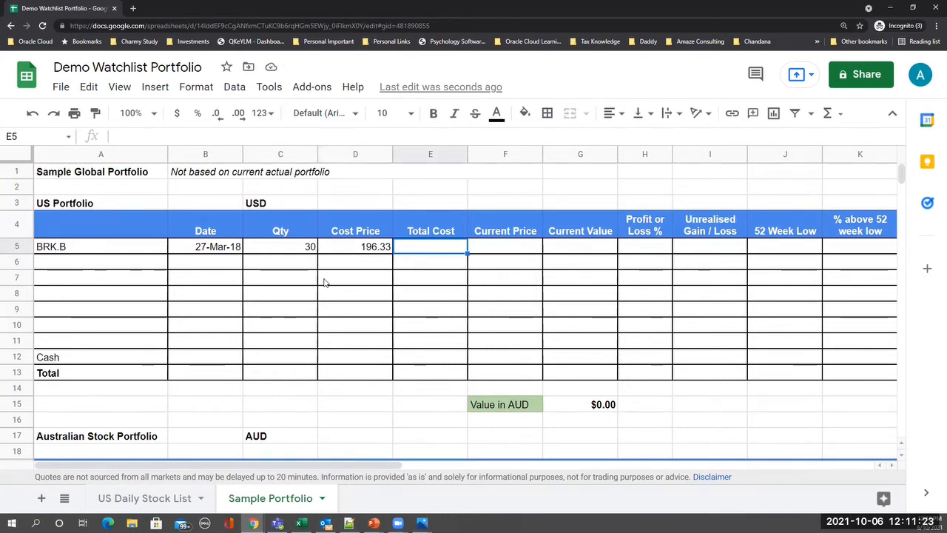
{"action": "key", "text": "Left"}
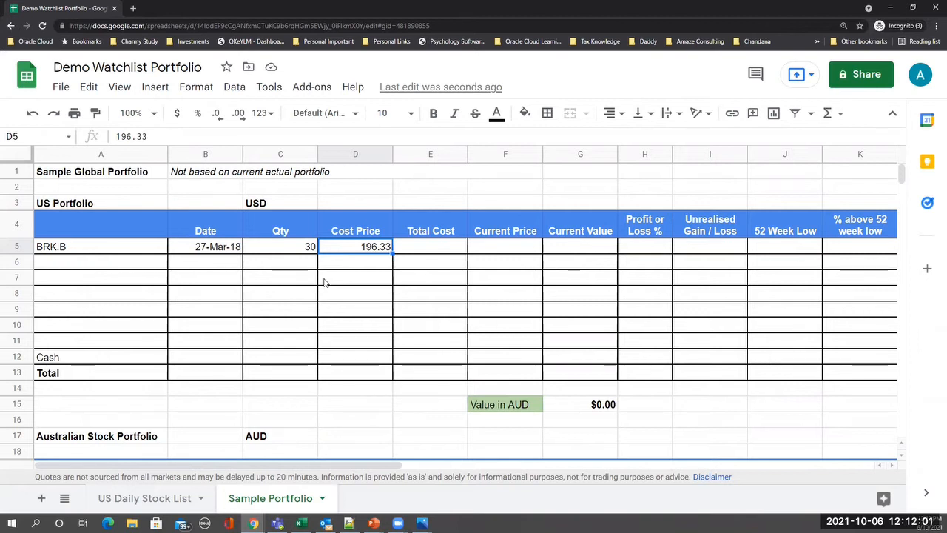
{"action": "key", "text": "Right"}
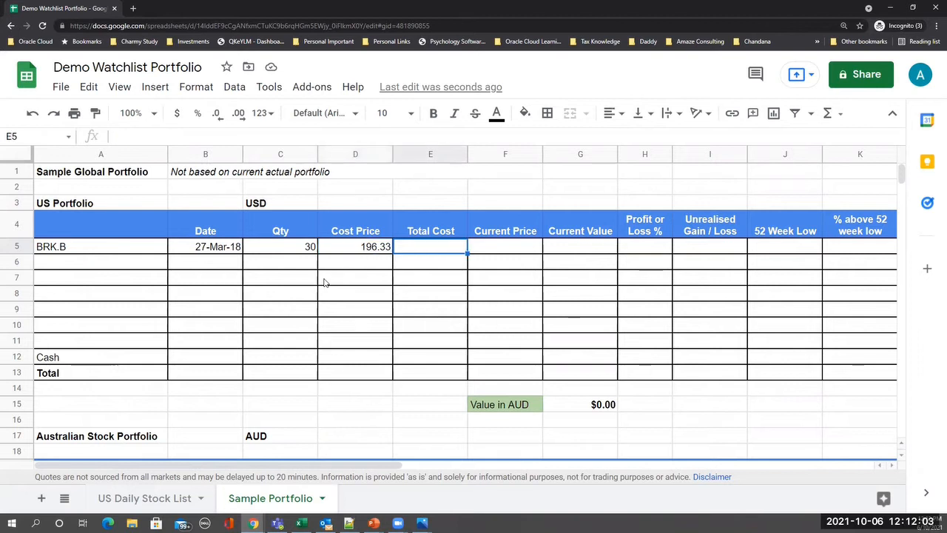
{"action": "type", "text": "="}
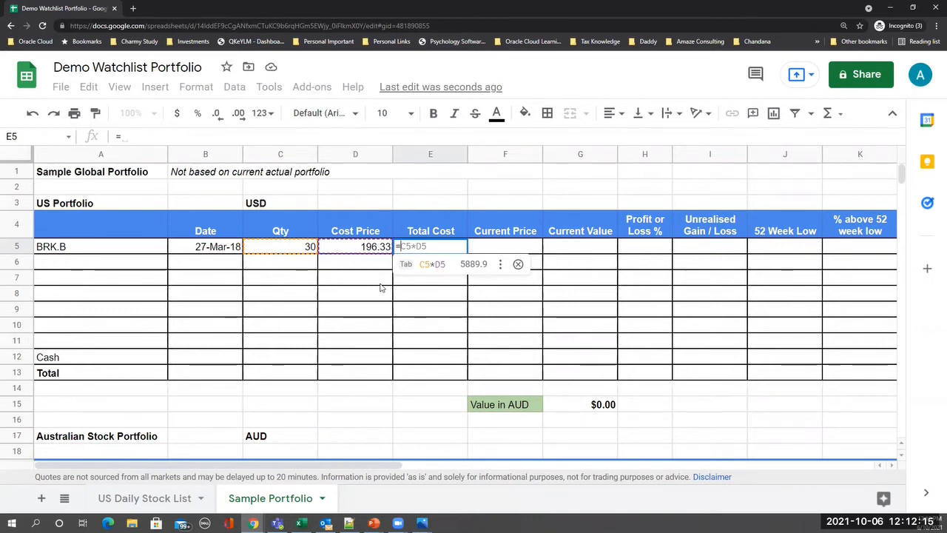
- Accept the suggested =C5*D5 in E5, giving BRK.B a Total Cost of $5,889.90
{"action": "key", "text": "Tab"}
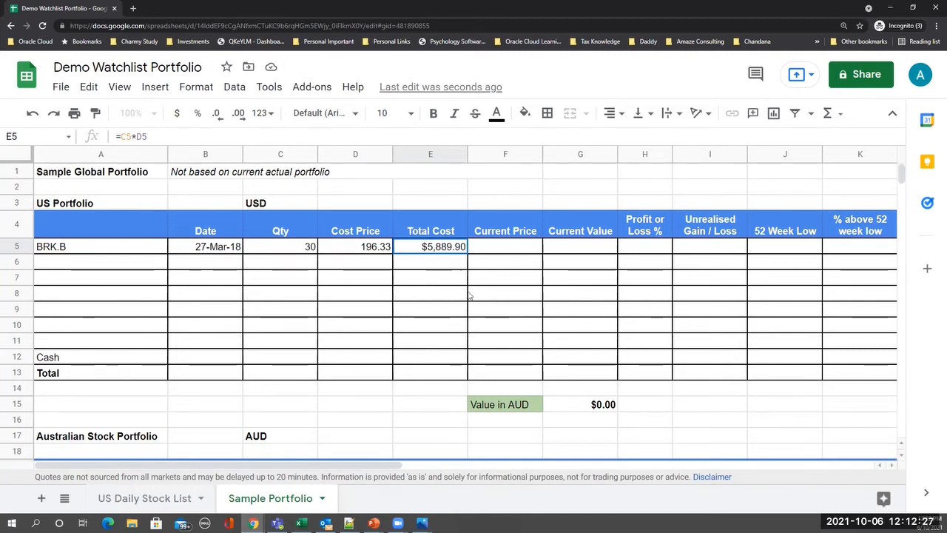
- Enter =GOOGLEFINANCE($A5, "price") in F5 to pull BRK.B's live price of 278.05
{"action": "left_click", "coordinate": [497, 250]}
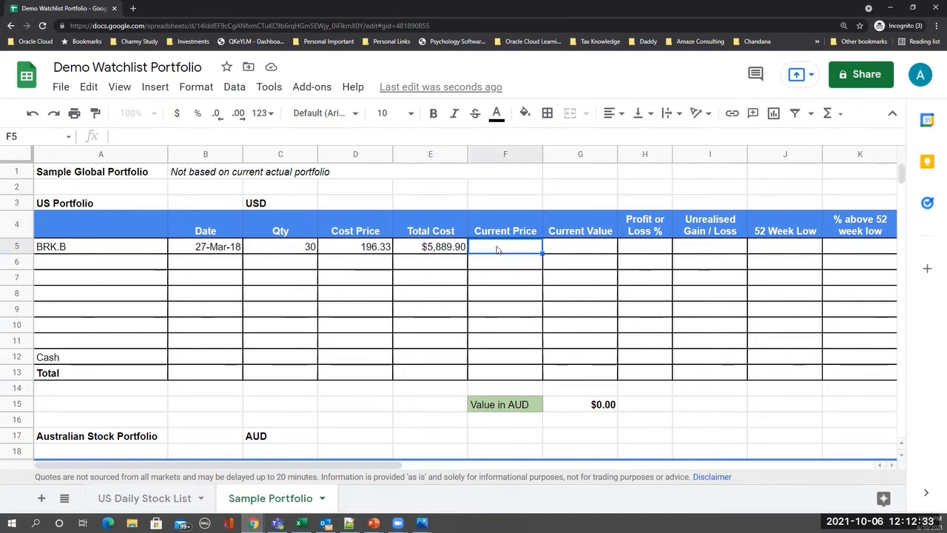
{"action": "type", "text": "=g"}
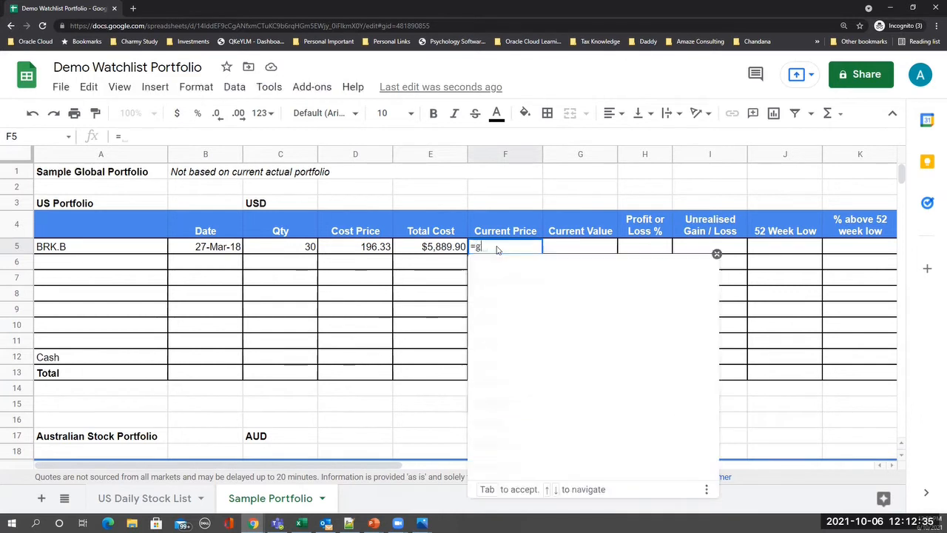
{"action": "type", "text": "oogl"}
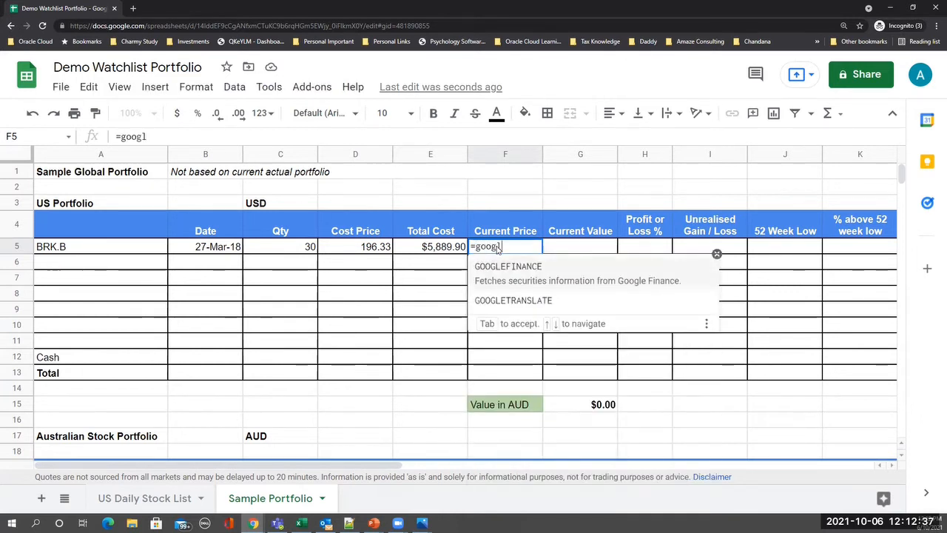
{"action": "left_click", "coordinate": [527, 281]}
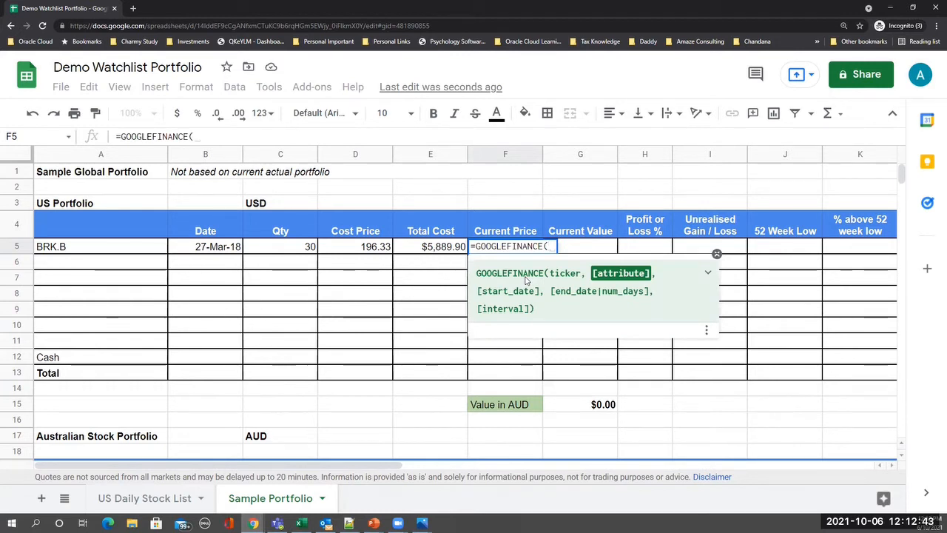
{"action": "type", "text": "$"}
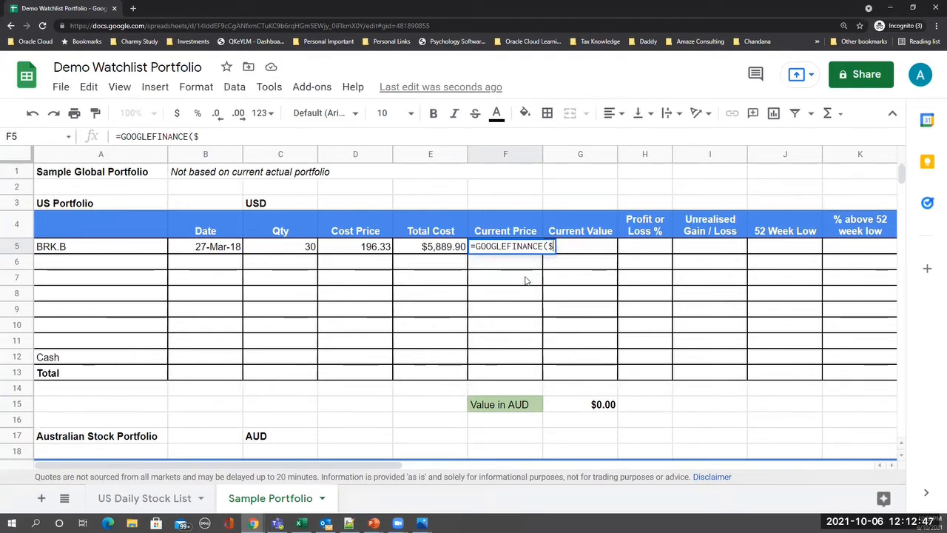
{"action": "type", "text": "A"}
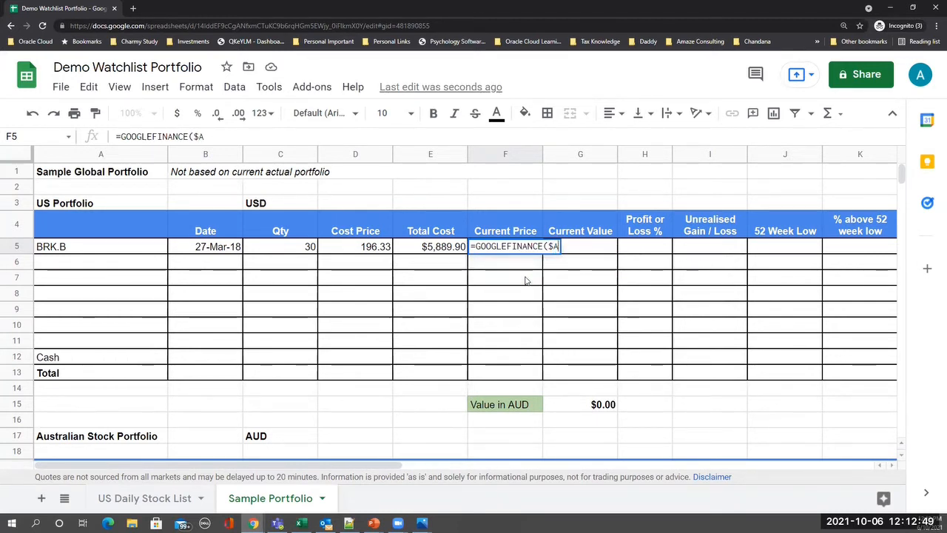
{"action": "type", "text": "5"}
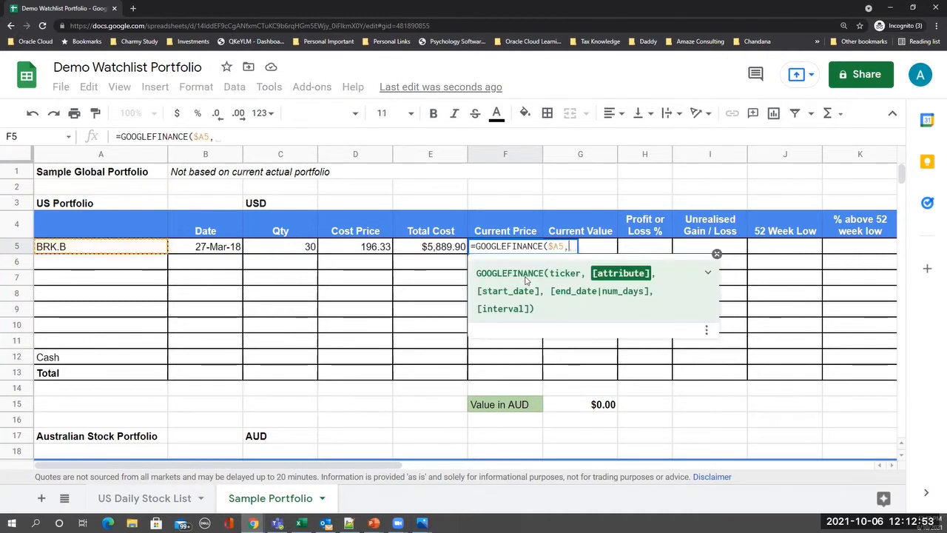
{"action": "type", "text": ", "}
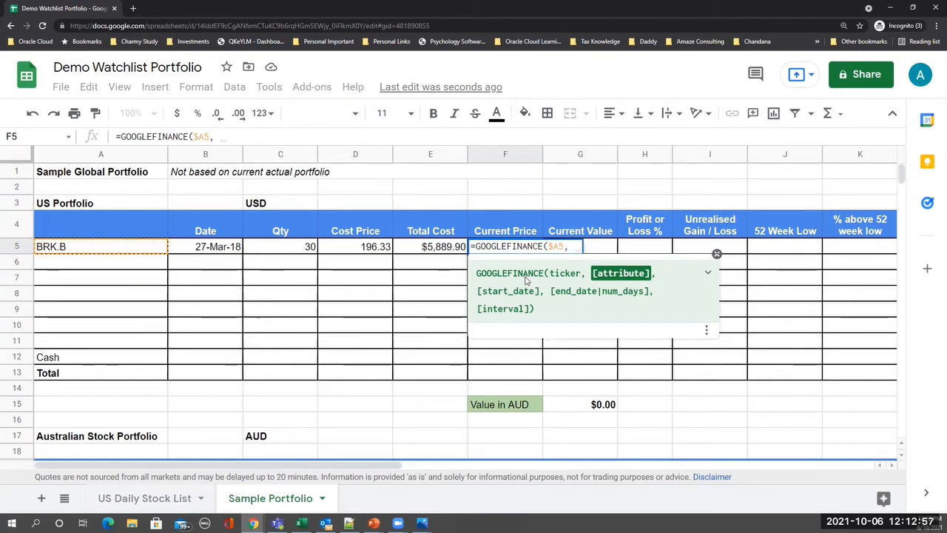
{"action": "type", "text": "\"price"}
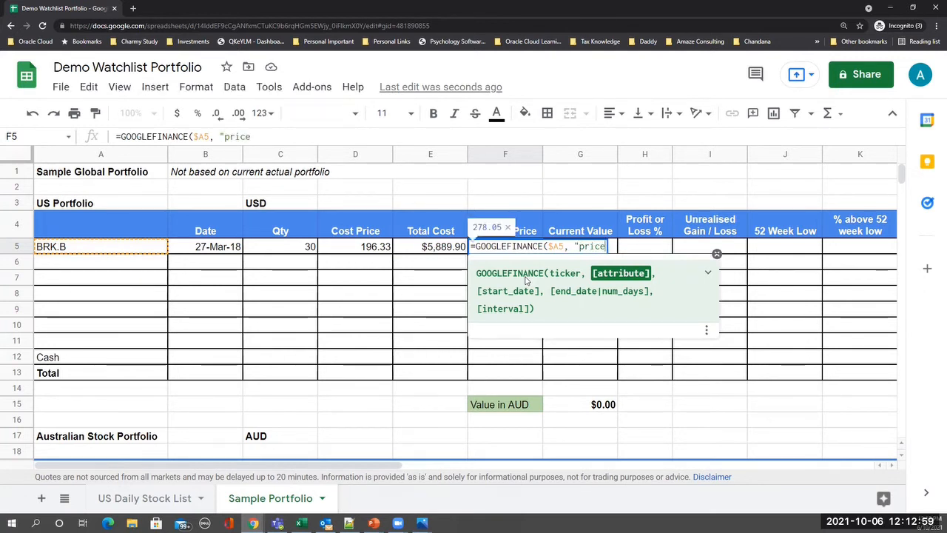
{"action": "type", "text": "\")"}
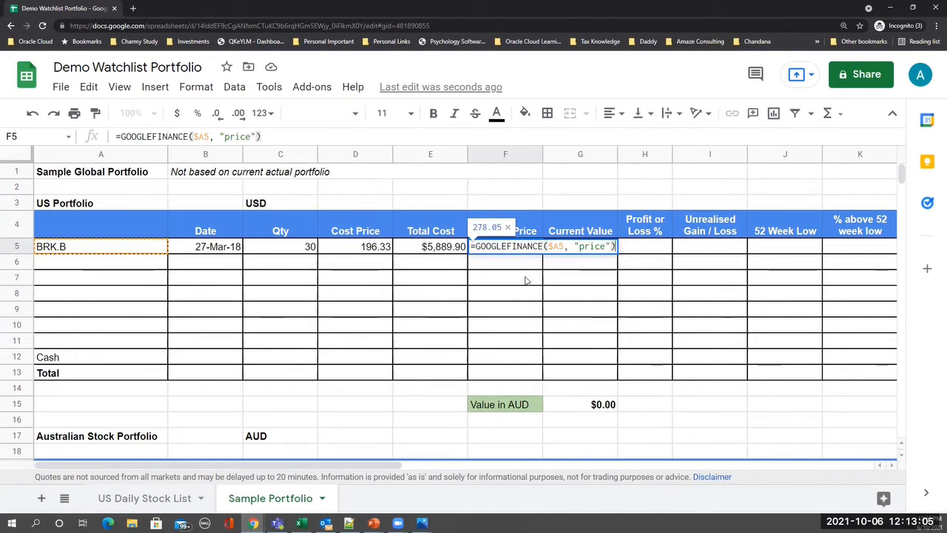
{"action": "key", "text": "Return"}
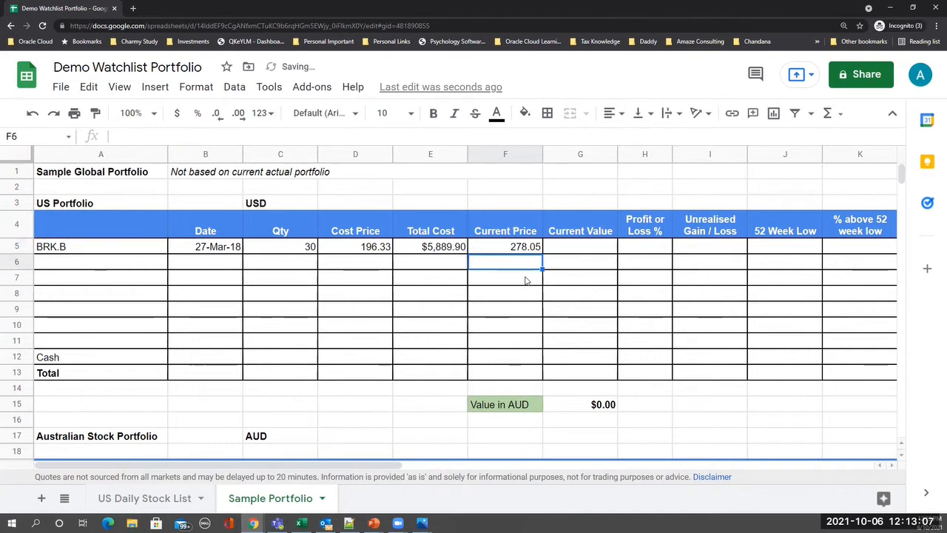
{"action": "key", "text": "Up"}
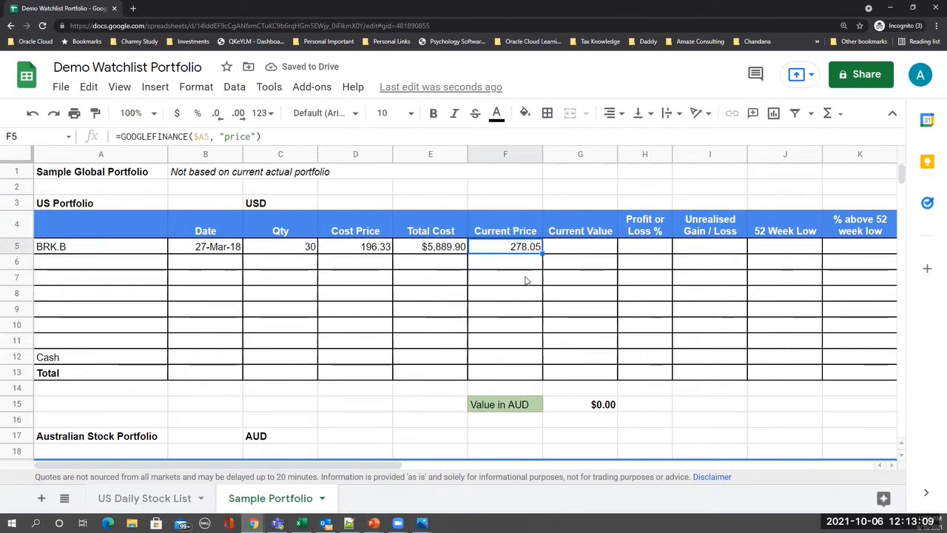
- Enter =C5*F5 in G5 so BRK.B's Current Value shows $8,341.50
{"action": "key", "text": "Right"}
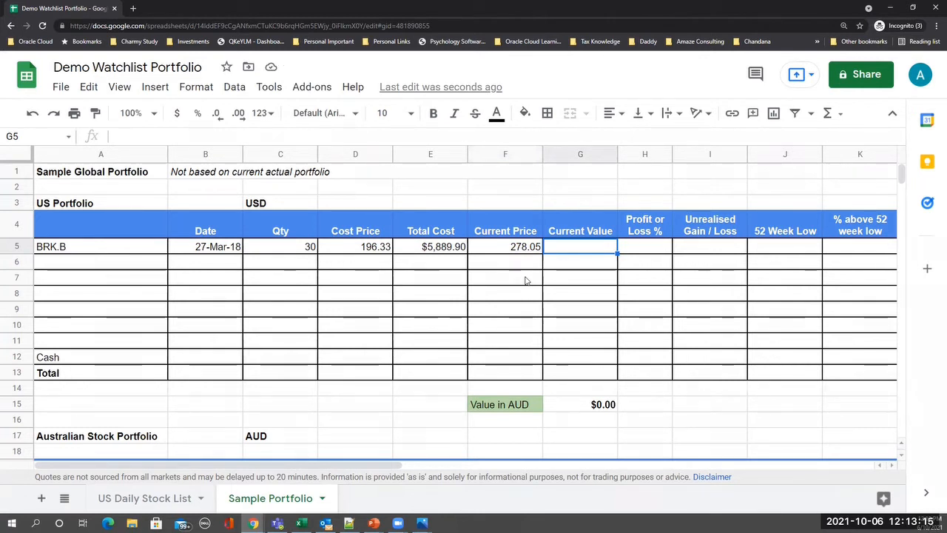
{"action": "type", "text": "="}
{"action": "key", "text": "Left"}
{"action": "key", "text": "Left"}
{"action": "key", "text": "Left"}
{"action": "key", "text": "Left"}
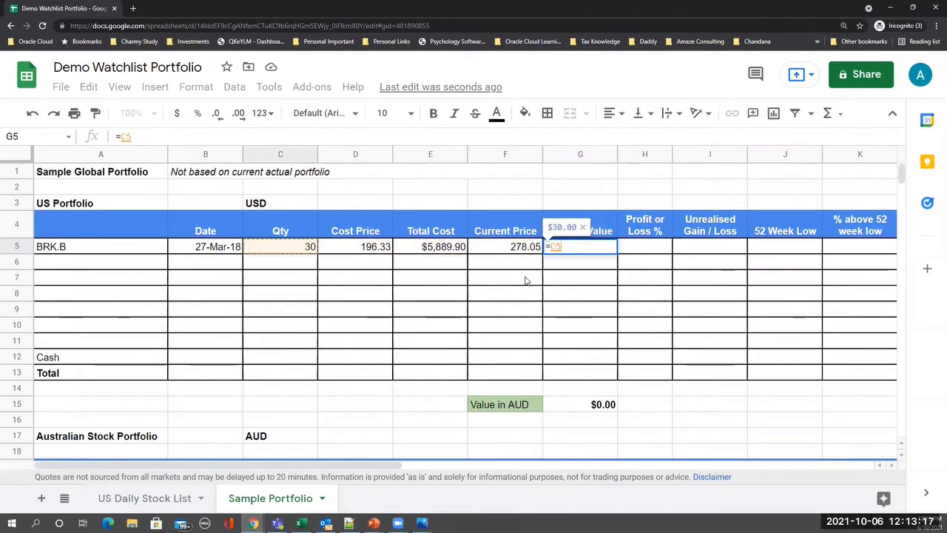
{"action": "type", "text": "*"}
{"action": "key", "text": "Left"}
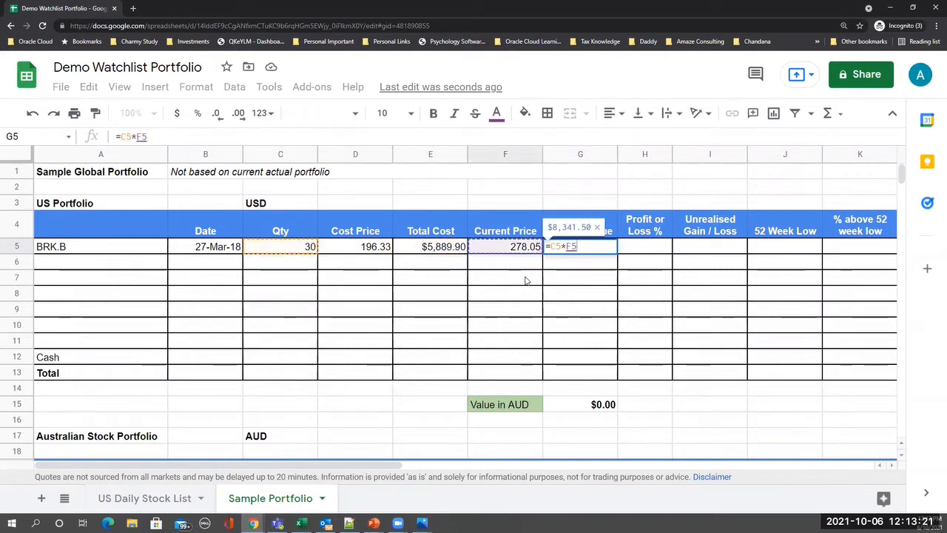
{"action": "key", "text": "Return"}
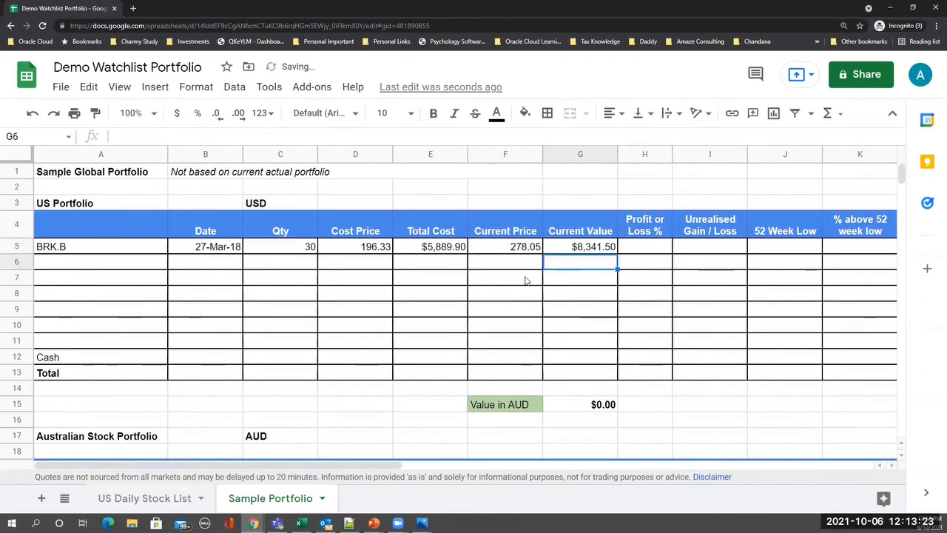
{"action": "key", "text": "Up"}
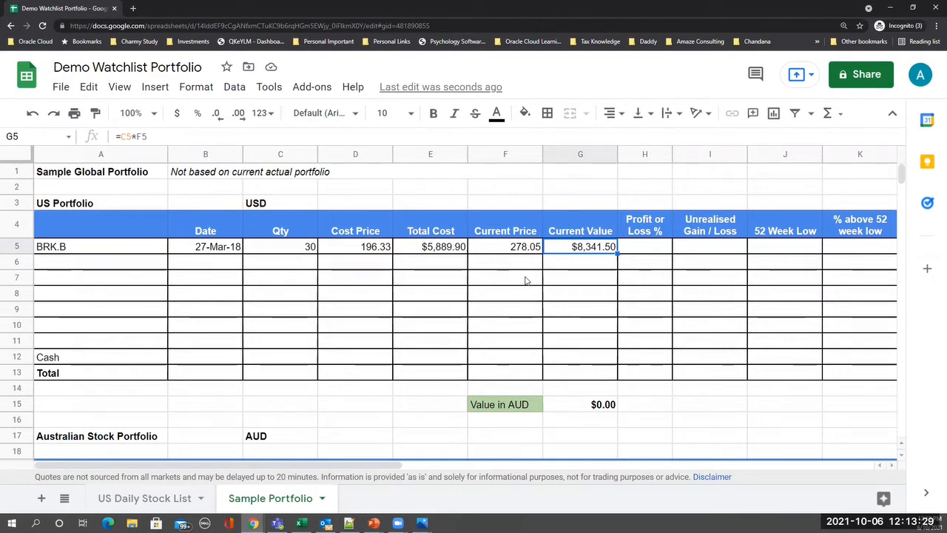
{"action": "key", "text": "Right"}
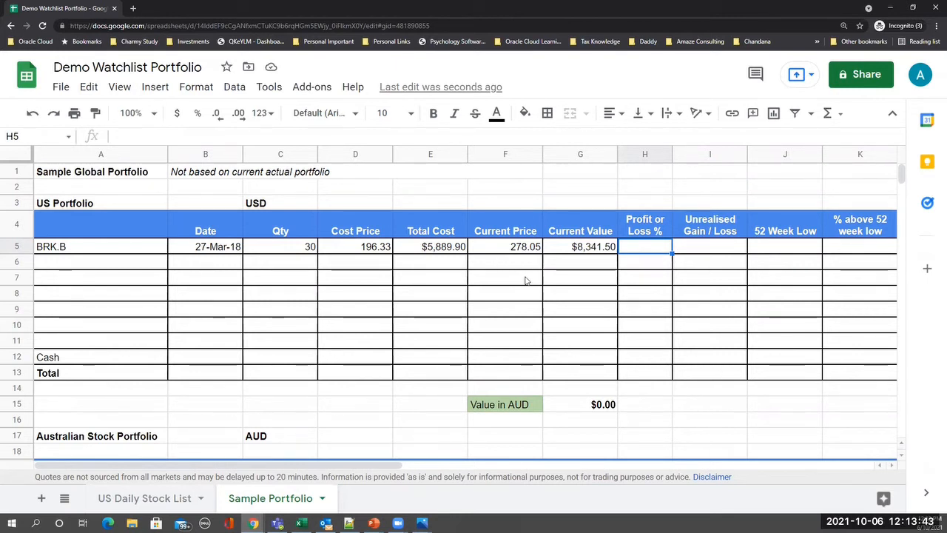
- Build =(F5-D5)/D5*C5 in H5, showing 1248.71% for BRK.B's Profit or Loss %
{"action": "type", "text": "="}
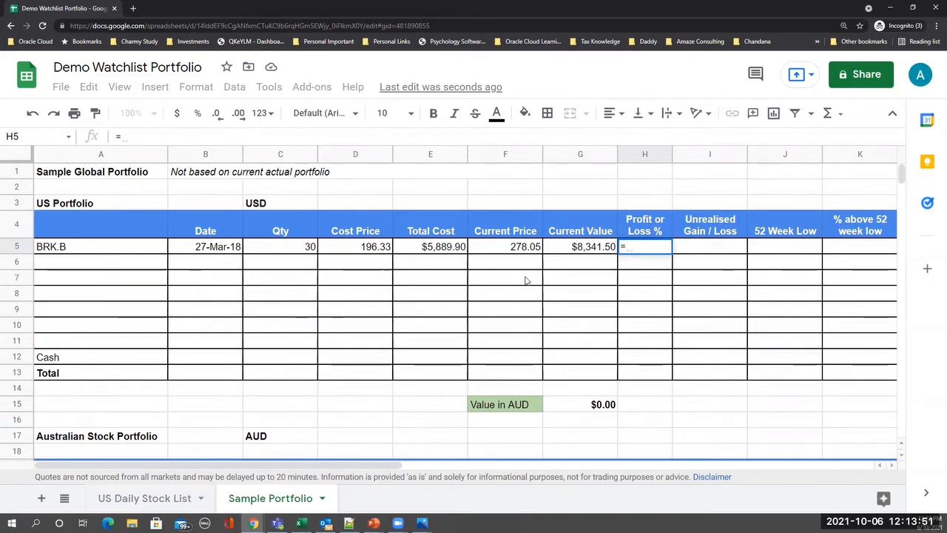
{"action": "type", "text": "("}
{"action": "key", "text": "Left"}
{"action": "key", "text": "Left"}
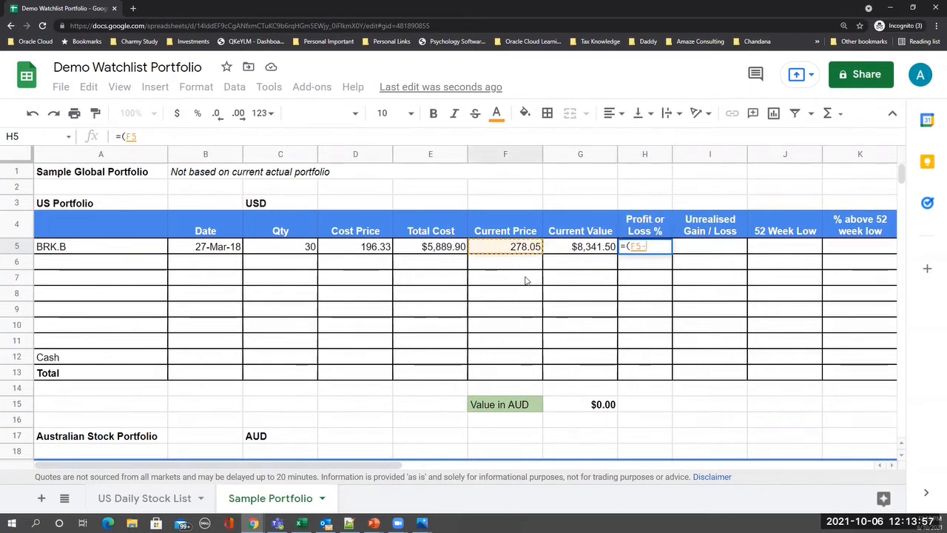
{"action": "type", "text": "-"}
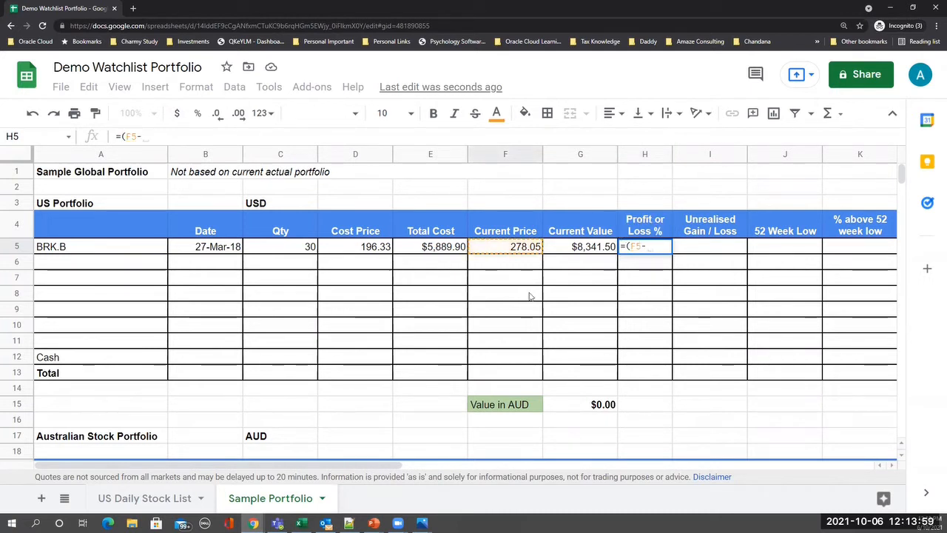
{"action": "left_click", "coordinate": [355, 250]}
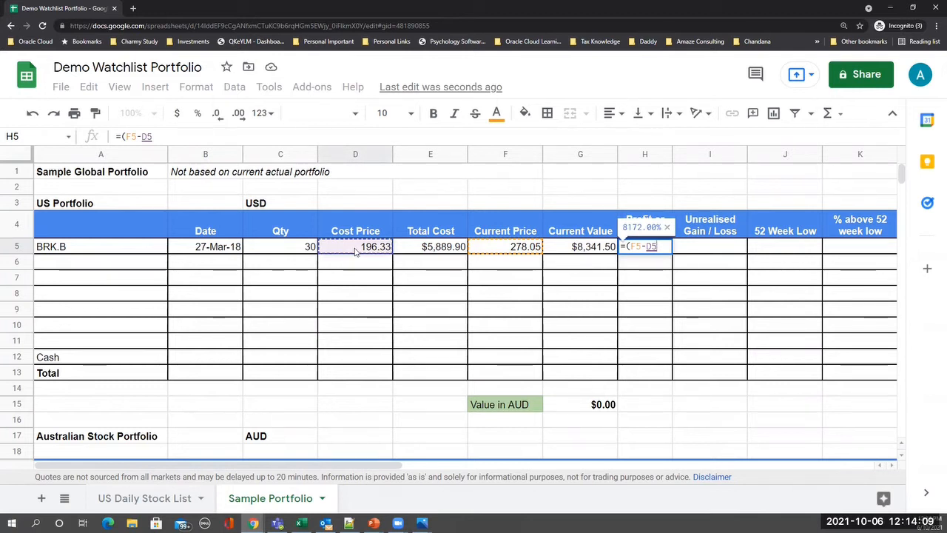
{"action": "type", "text": ")"}
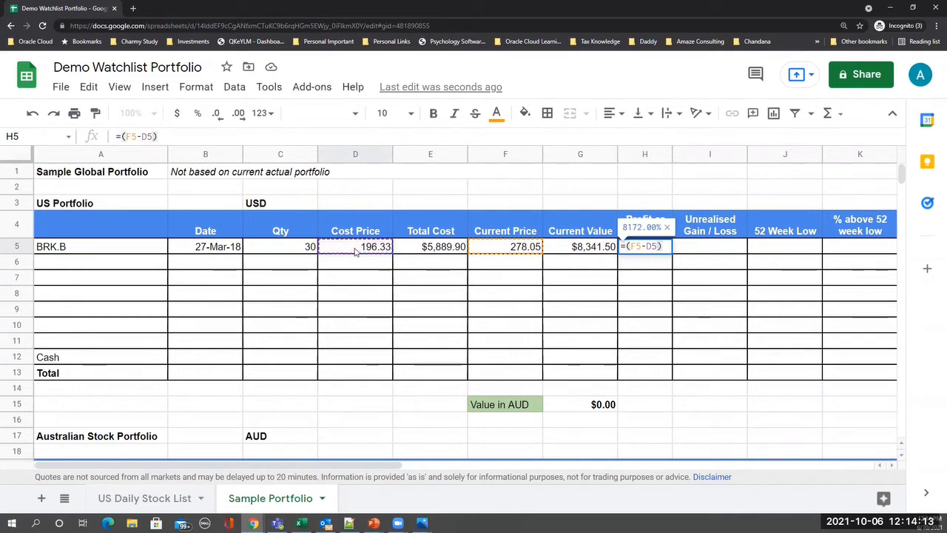
{"action": "type", "text": "/"}
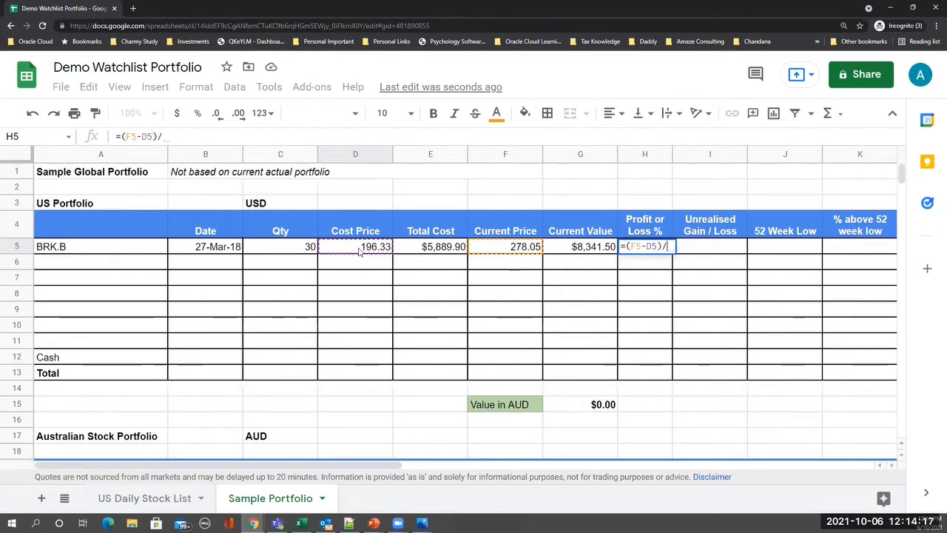
{"action": "left_click", "coordinate": [359, 248]}
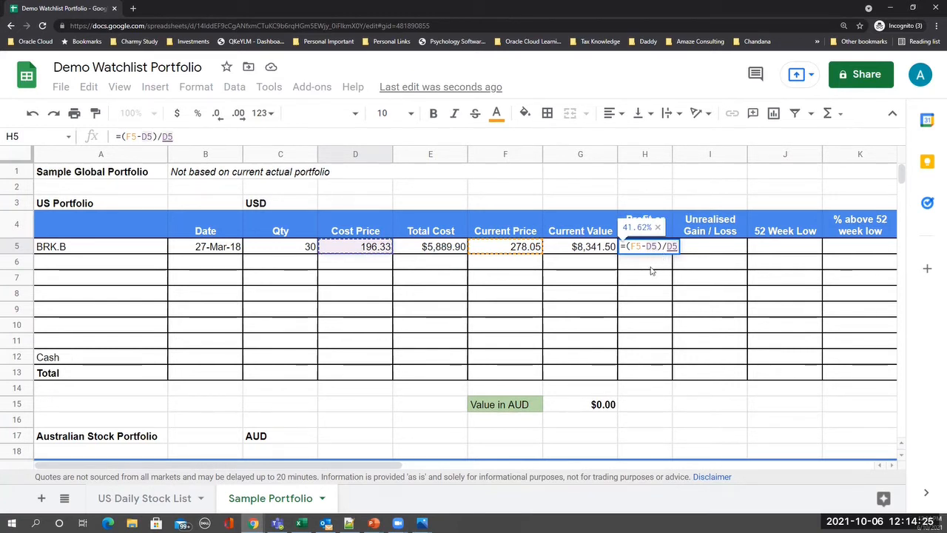
{"action": "type", "text": "*"}
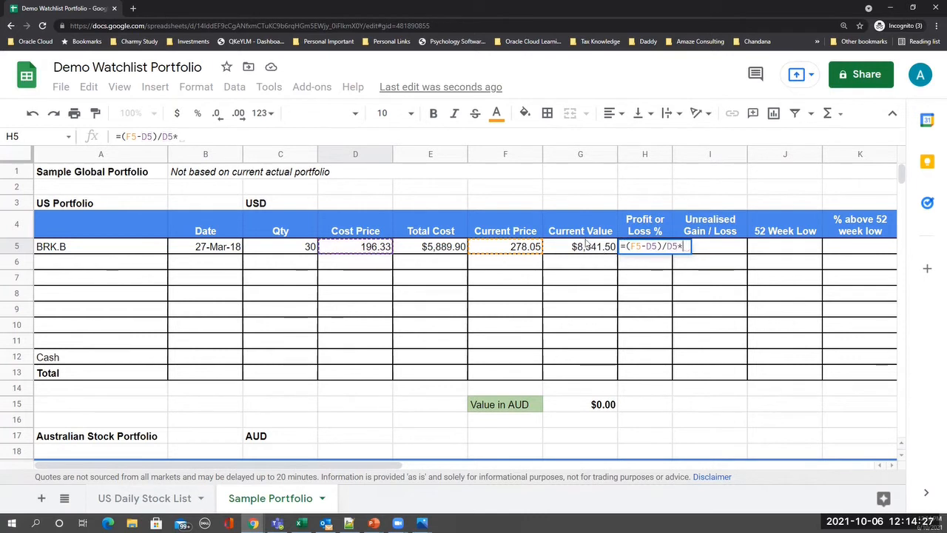
{"action": "left_click", "coordinate": [283, 249]}
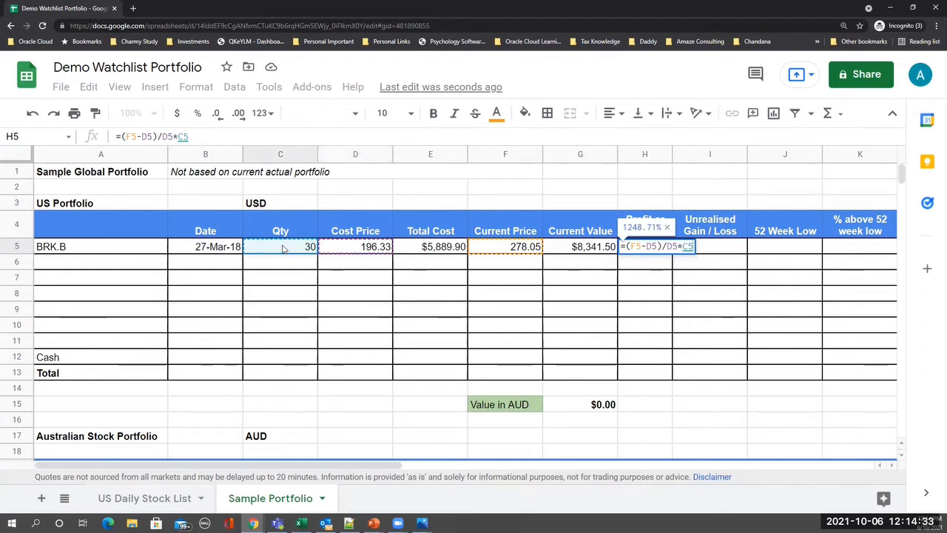
{"action": "key", "text": "Return"}
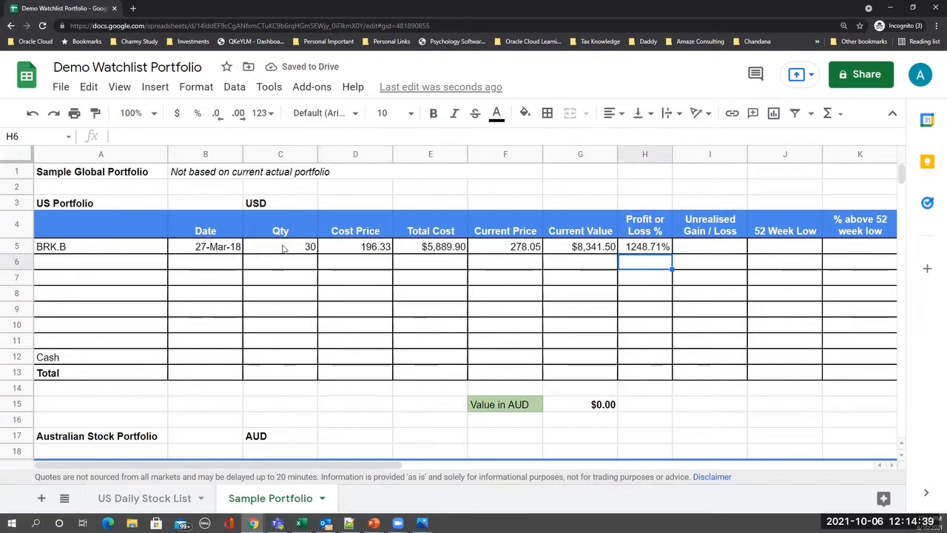
- Rewrite H5 as =((F5-D5)/D5*C5)/100 so the Profit or Loss % shows 12.49%
{"action": "key", "text": "Up"}
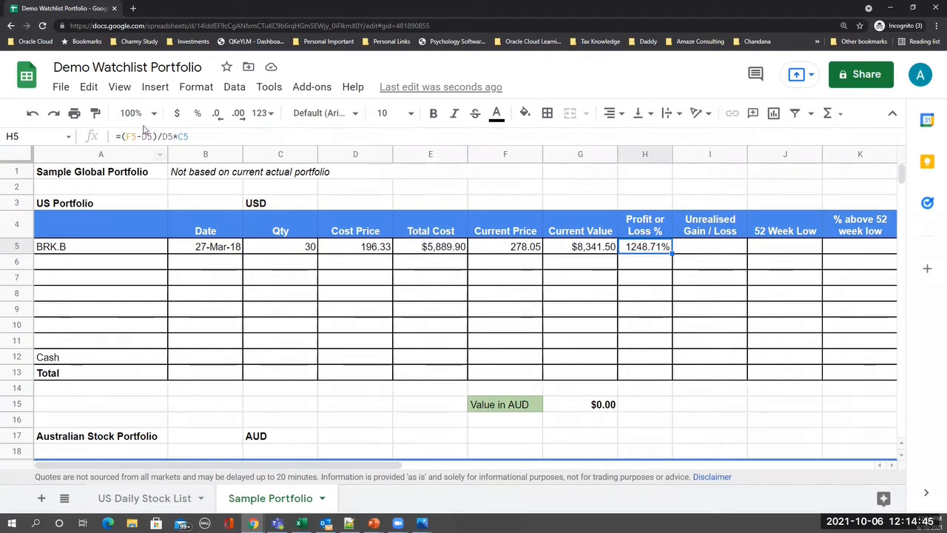
{"action": "left_click", "coordinate": [208, 137]}
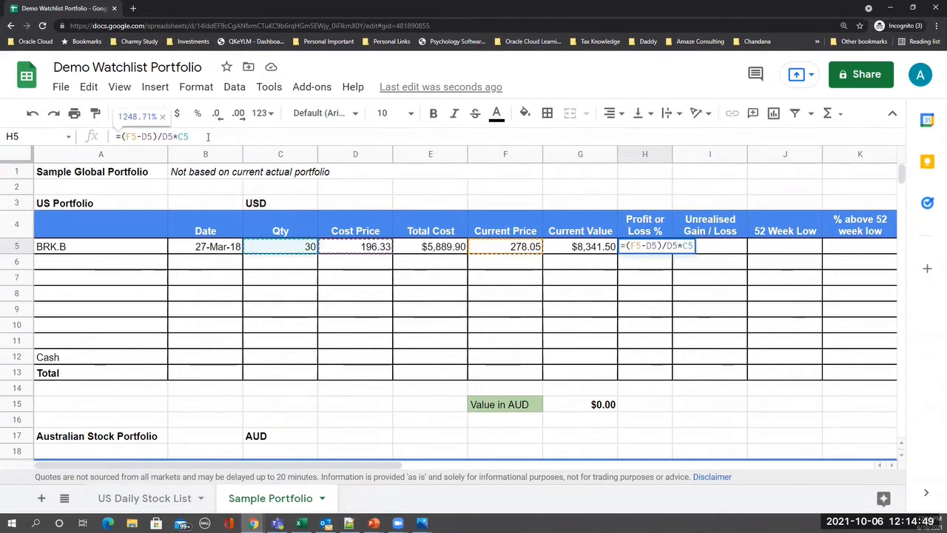
{"action": "type", "text": "*100"}
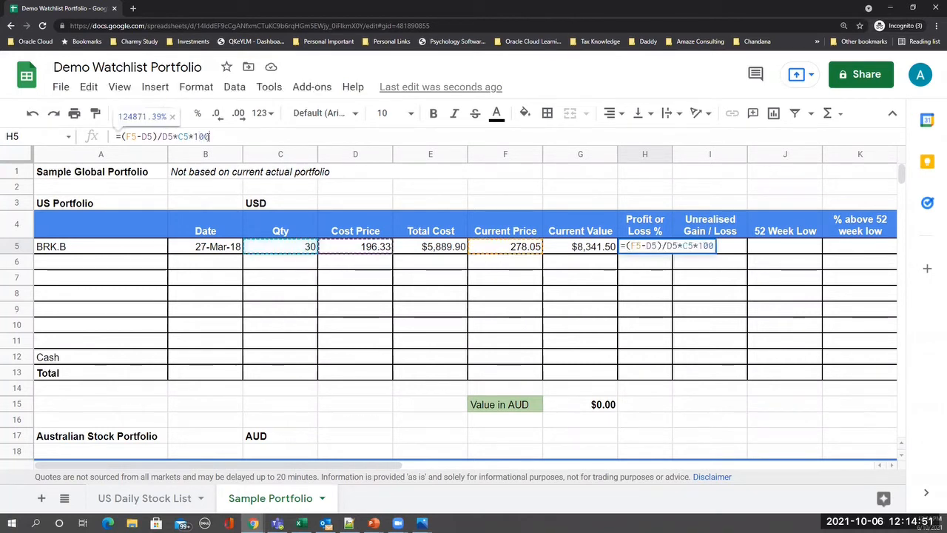
{"action": "key", "text": "BackSpace"}
{"action": "key", "text": "BackSpace"}
{"action": "key", "text": "BackSpace"}
{"action": "key", "text": "BackSpace"}
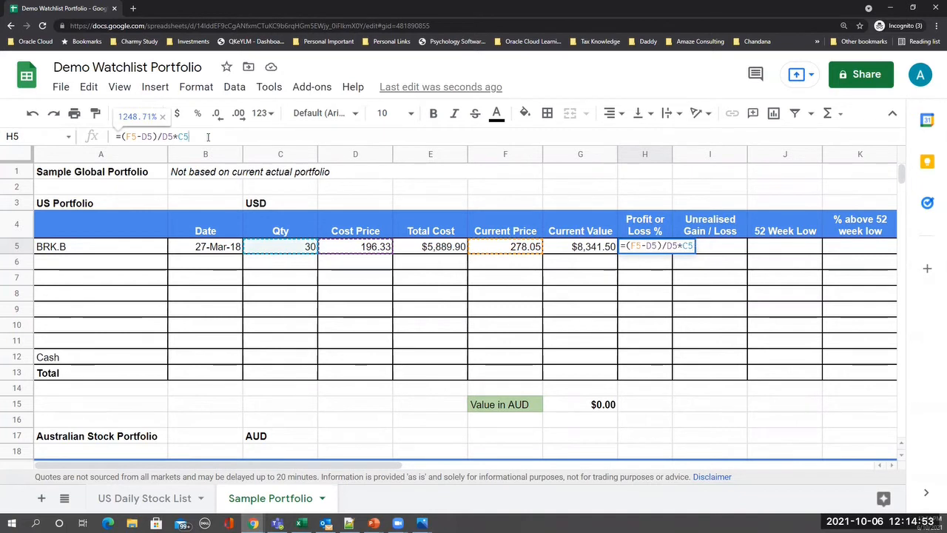
{"action": "key", "text": "Home"}
{"action": "key", "text": "Right"}
{"action": "type", "text": "("}
{"action": "key", "text": "End"}
{"action": "type", "text": ")/100"}
{"action": "key", "text": "Return"}
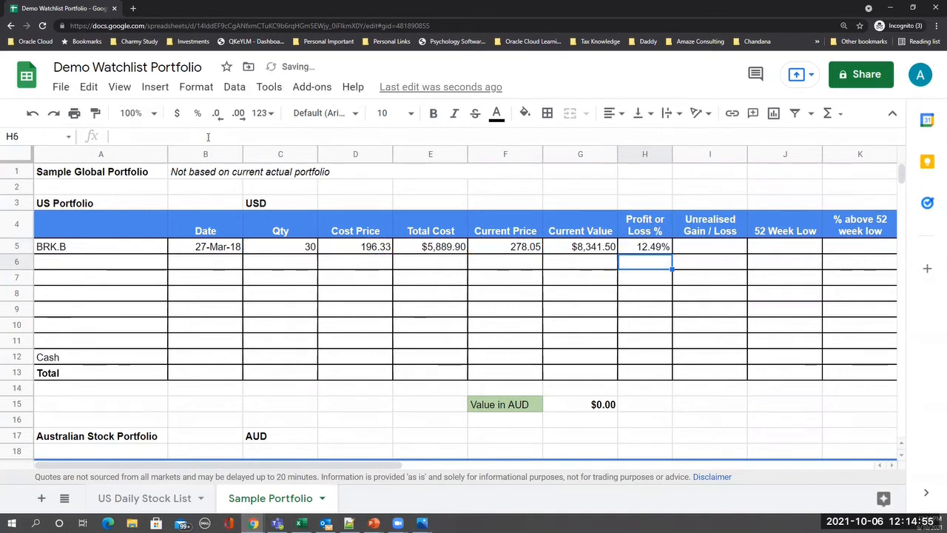
{"action": "key", "text": "Up"}
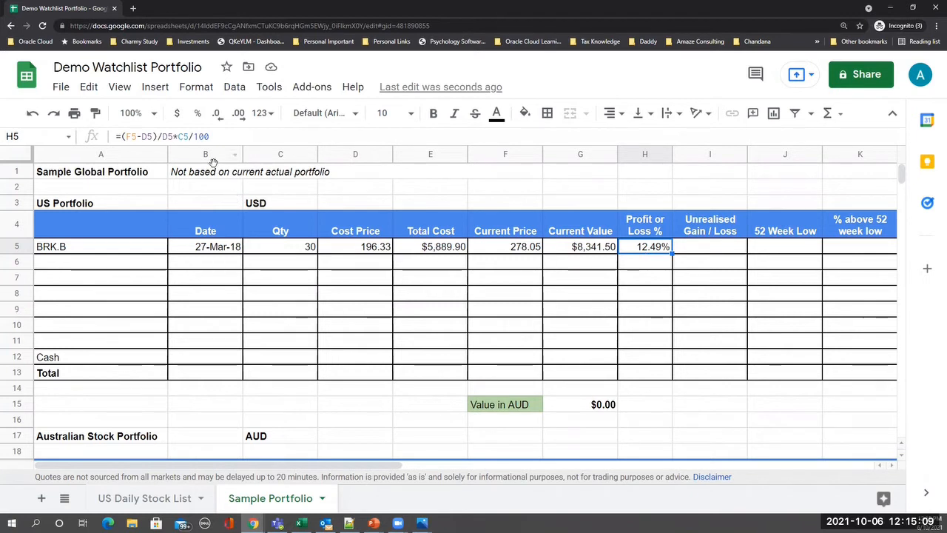
- Enter =G5-E5 in I5, giving BRK.B an unrealised gain of $2,451.60
{"action": "left_click", "coordinate": [687, 247]}
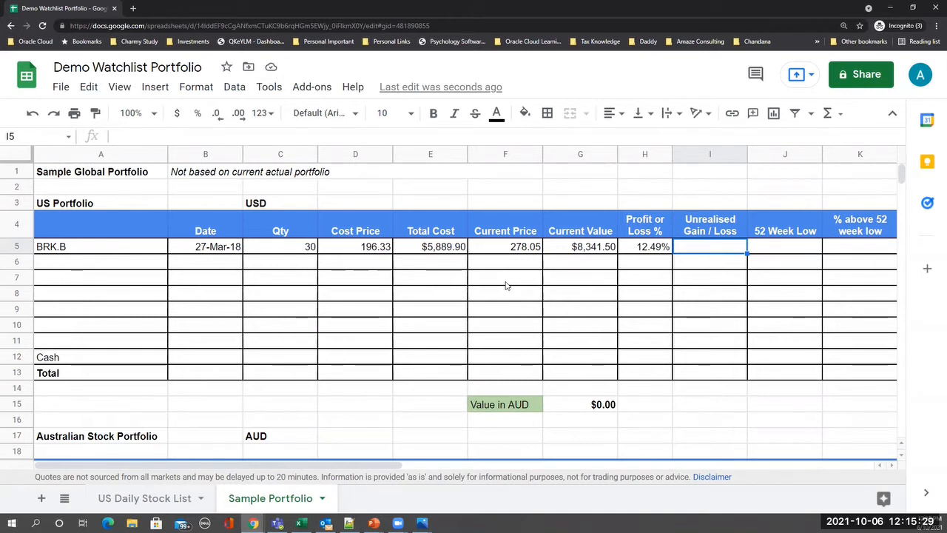
{"action": "type", "text": "="}
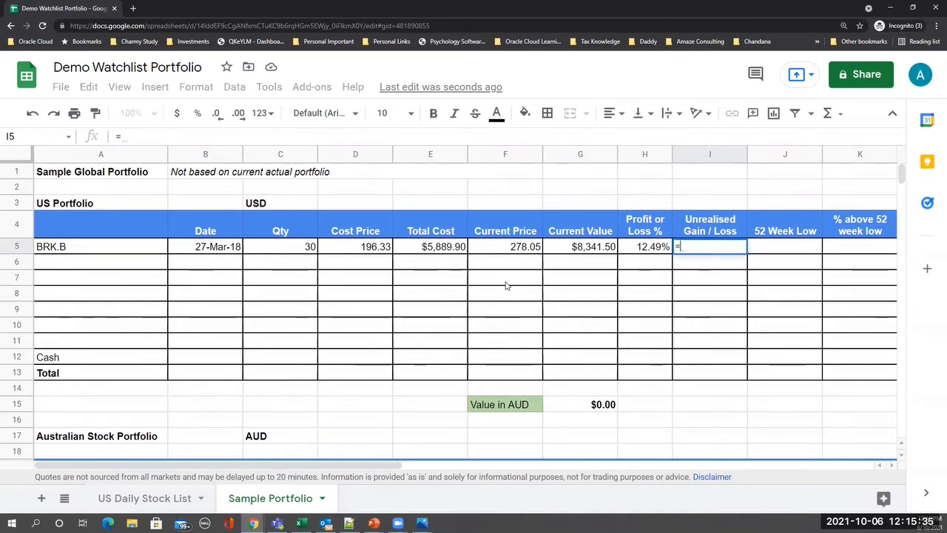
{"action": "type", "text": "G5"}
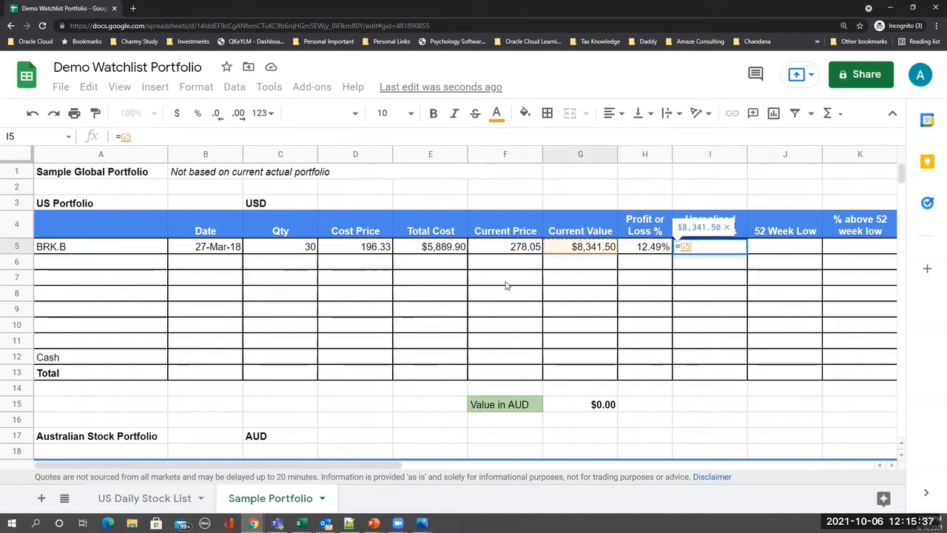
{"action": "type", "text": "-E5"}
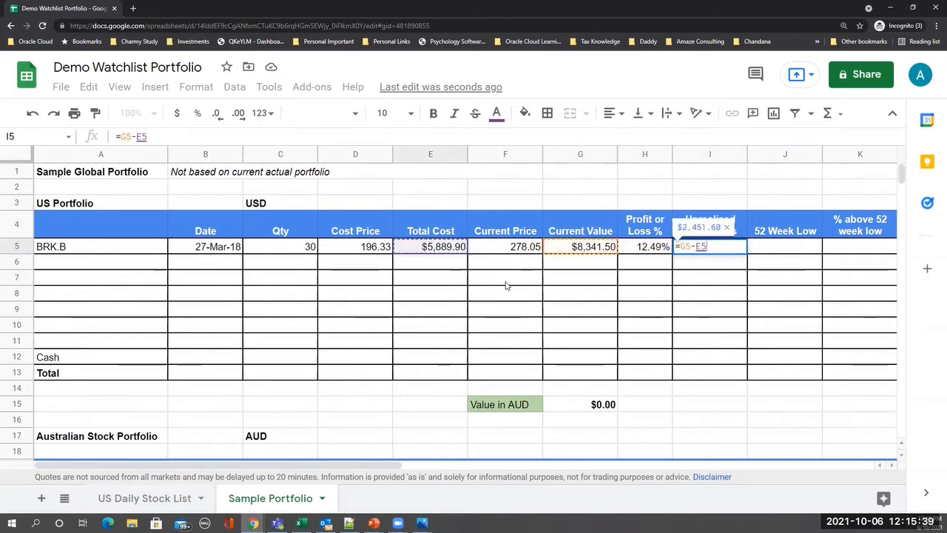
{"action": "key", "text": "Tab"}
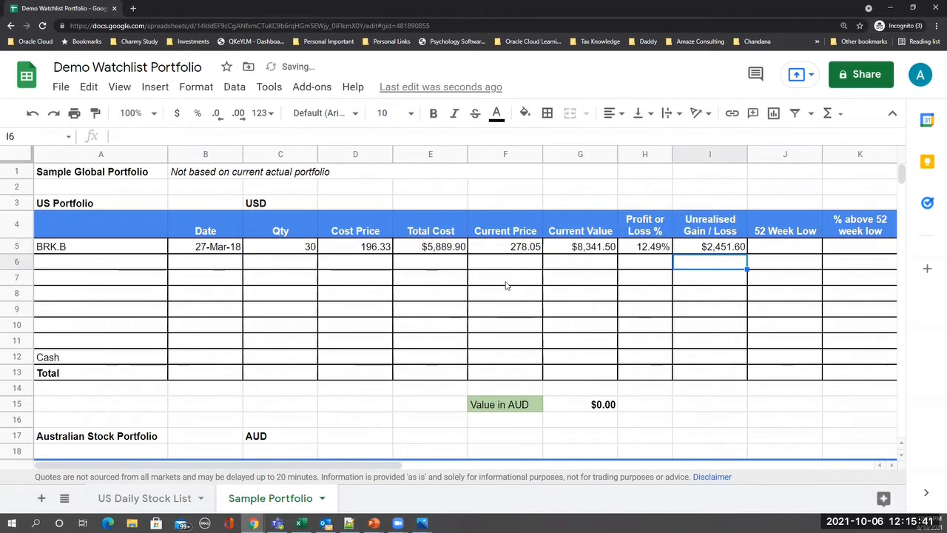
{"action": "key", "text": "Right"}
{"action": "key", "text": "Right"}
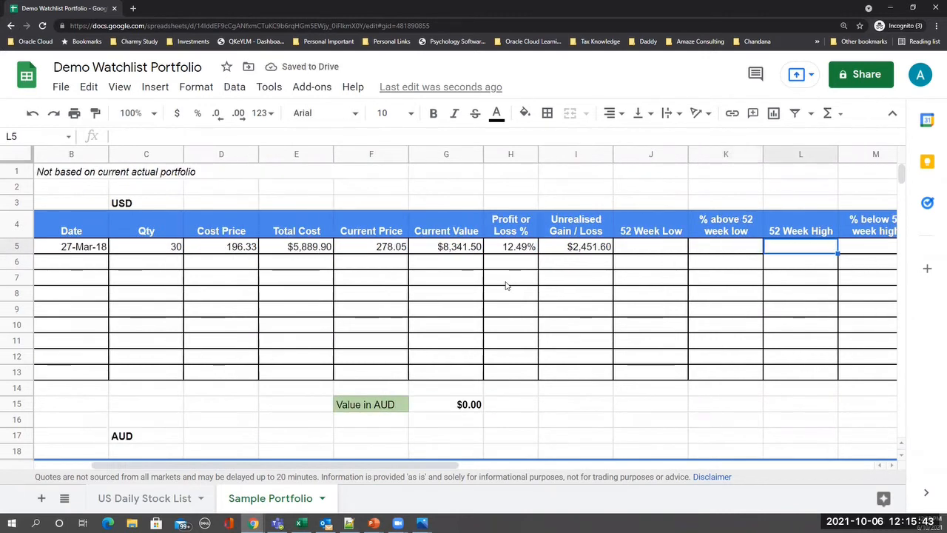
{"action": "key", "text": "Left"}
{"action": "key", "text": "Left"}
{"action": "key", "text": "Left"}
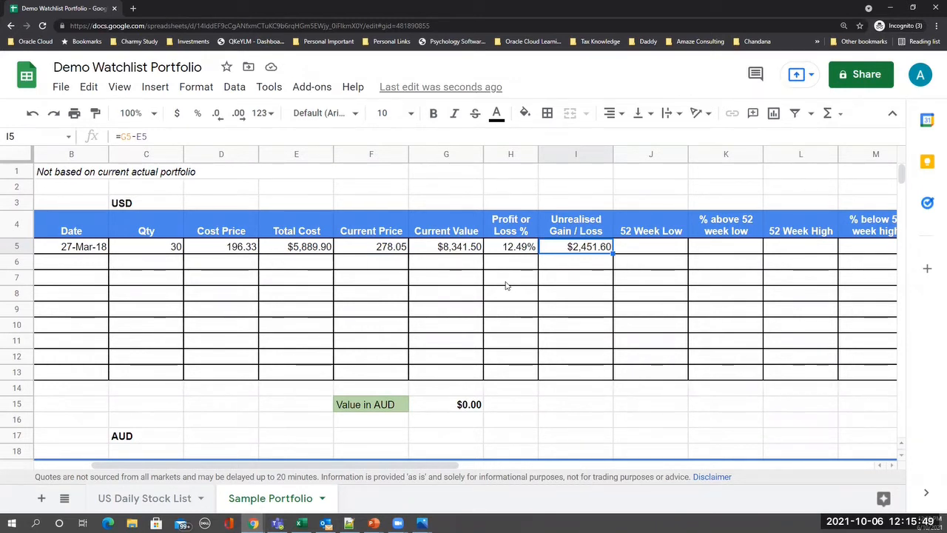
- Review row 5's formulas and copy F5's GOOGLEFINANCE price formula
{"action": "key", "text": "Left"}
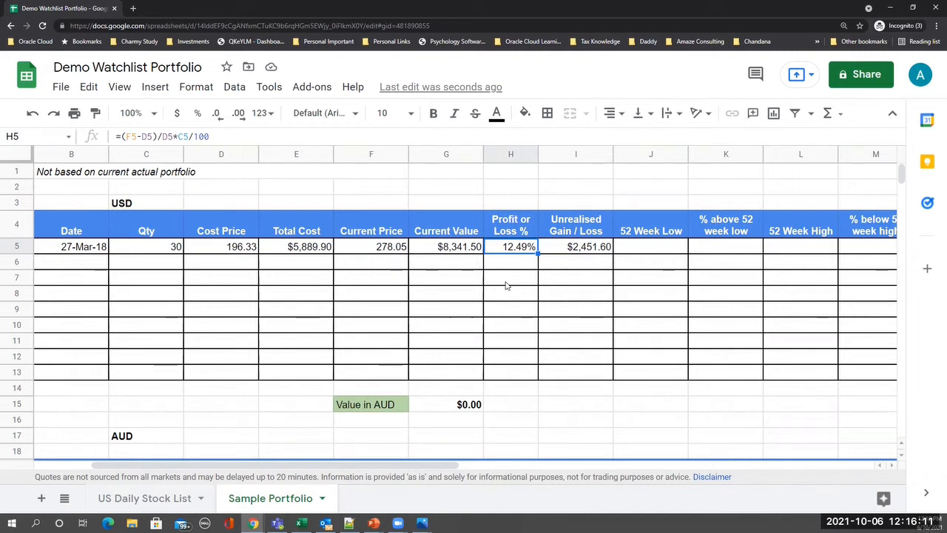
{"action": "key", "text": "Right"}
{"action": "key", "text": "Right"}
{"action": "key", "text": "Right"}
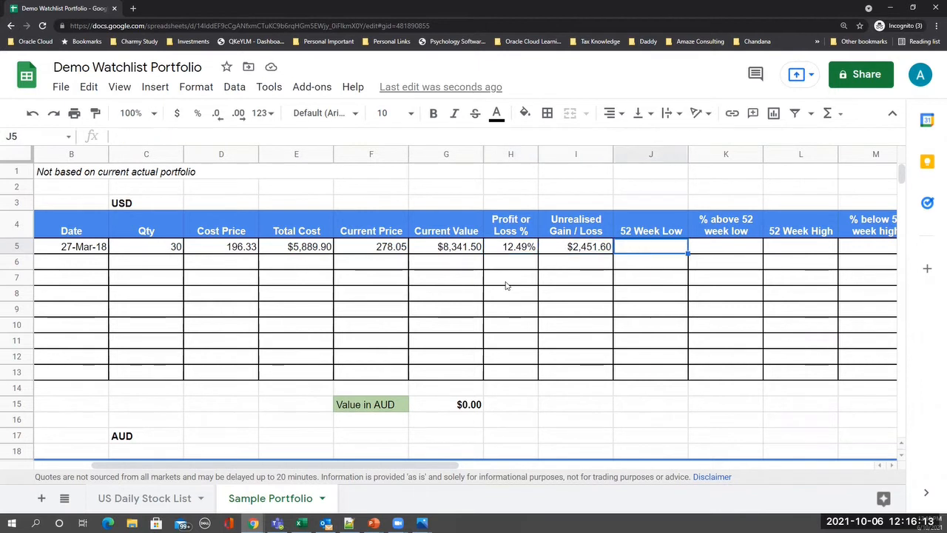
{"action": "key", "text": "Left"}
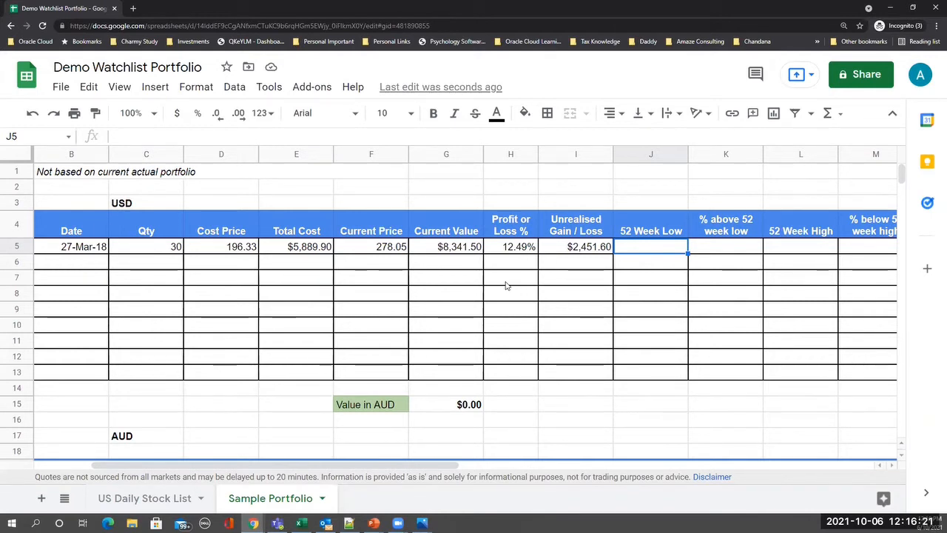
{"action": "key", "text": "Right"}
{"action": "key", "text": "Right"}
{"action": "key", "text": "Right"}
{"action": "key", "text": "Right"}
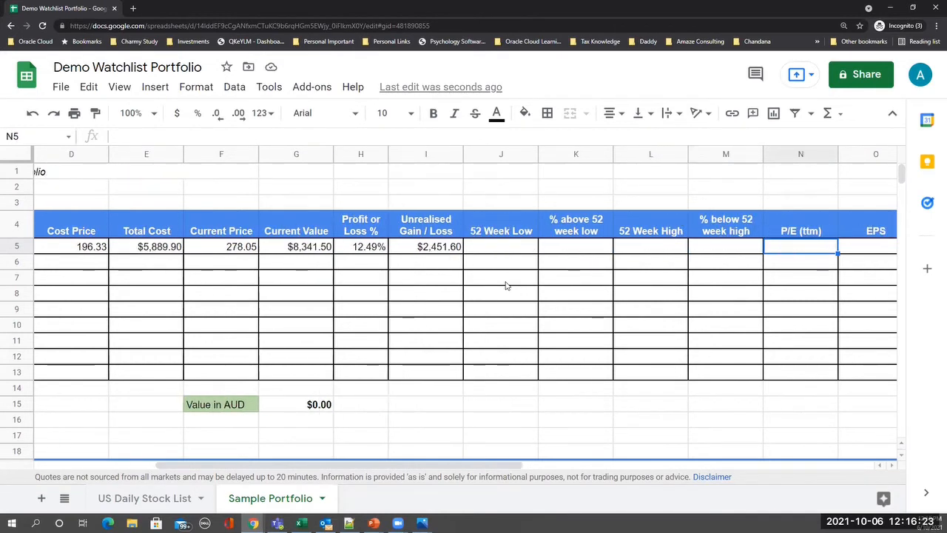
{"action": "key", "text": "Right"}
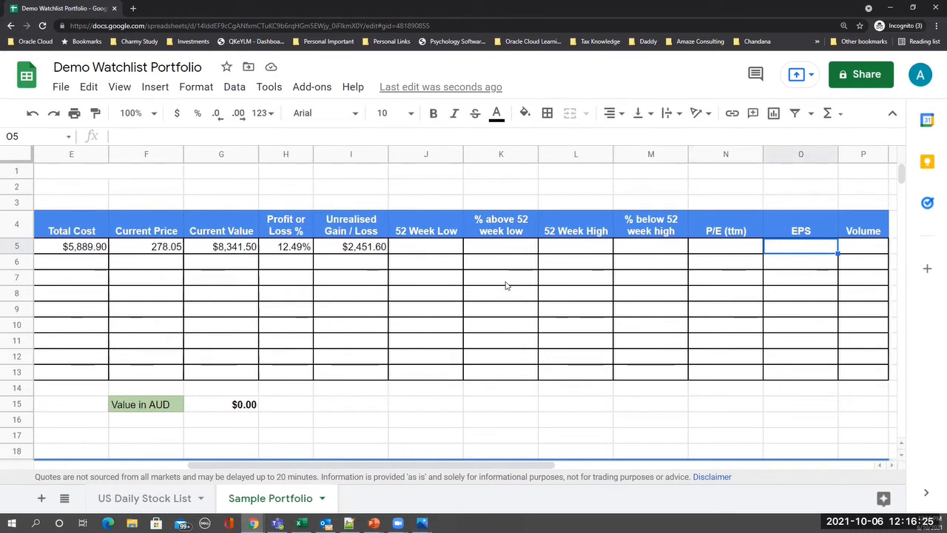
{"action": "key", "text": "Left"}
{"action": "key", "text": "Left"}
{"action": "key", "text": "Left"}
{"action": "key", "text": "Left"}
{"action": "key", "text": "Left"}
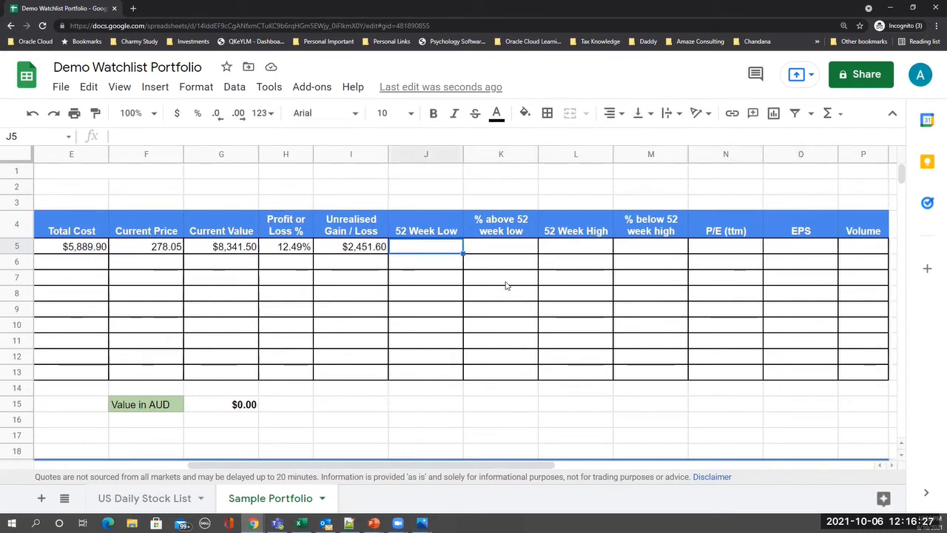
{"action": "key", "text": "Left"}
{"action": "key", "text": "Left"}
{"action": "key", "text": "Left"}
{"action": "key", "text": "Left"}
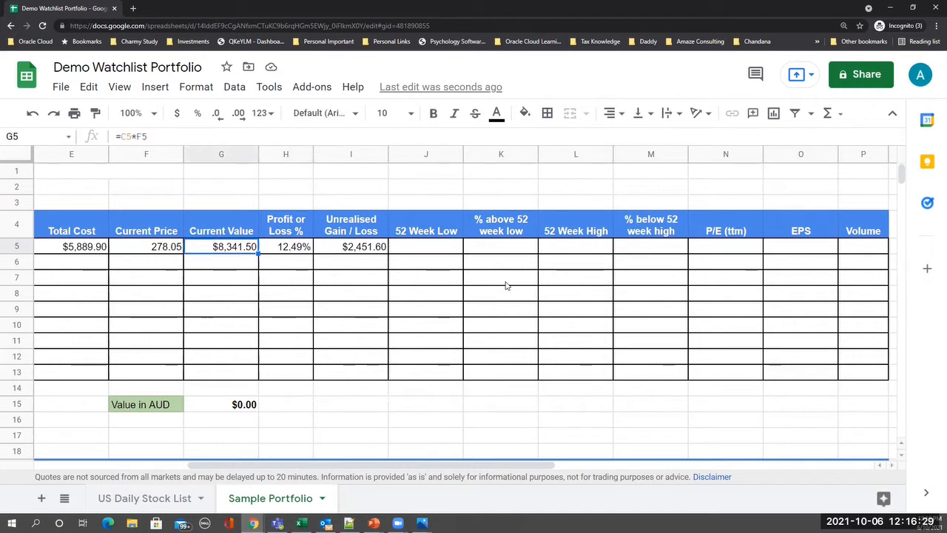
{"action": "key", "text": "ctrl+c"}
{"action": "key", "text": "Right"}
{"action": "key", "text": "Right"}
{"action": "key", "text": "Right"}
{"action": "key", "text": "Right"}
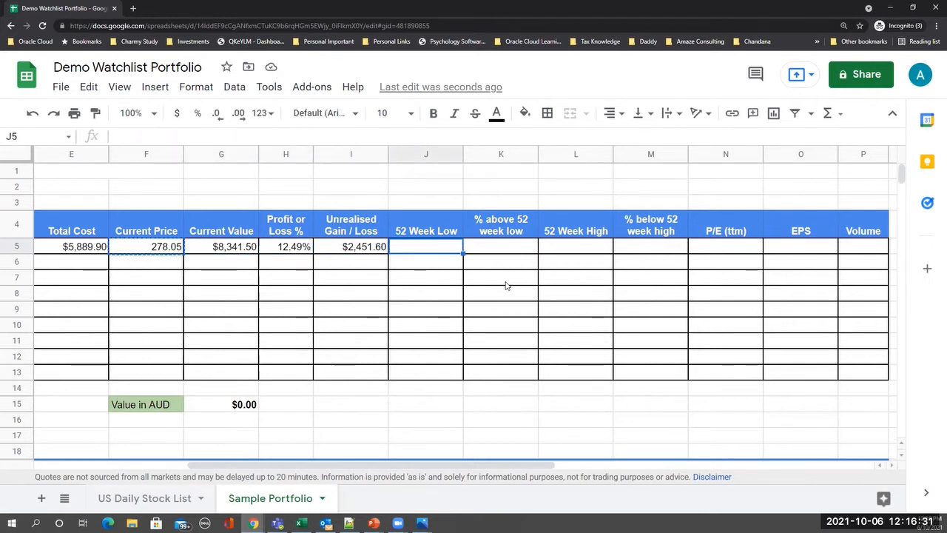
- Paste the price formula into J5 and change its attribute to low52, showing 197.81
{"action": "key", "text": "ctrl+v"}
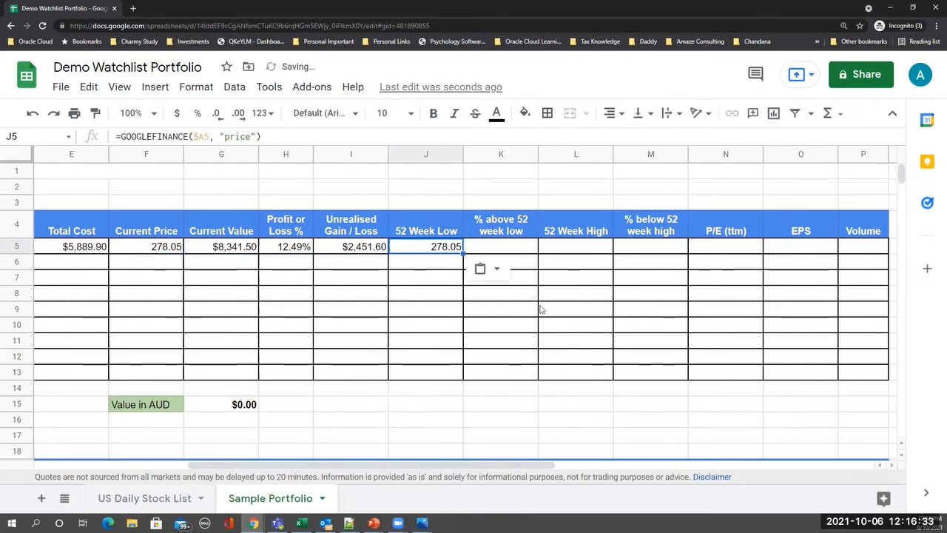
{"action": "left_click", "coordinate": [224, 137]}
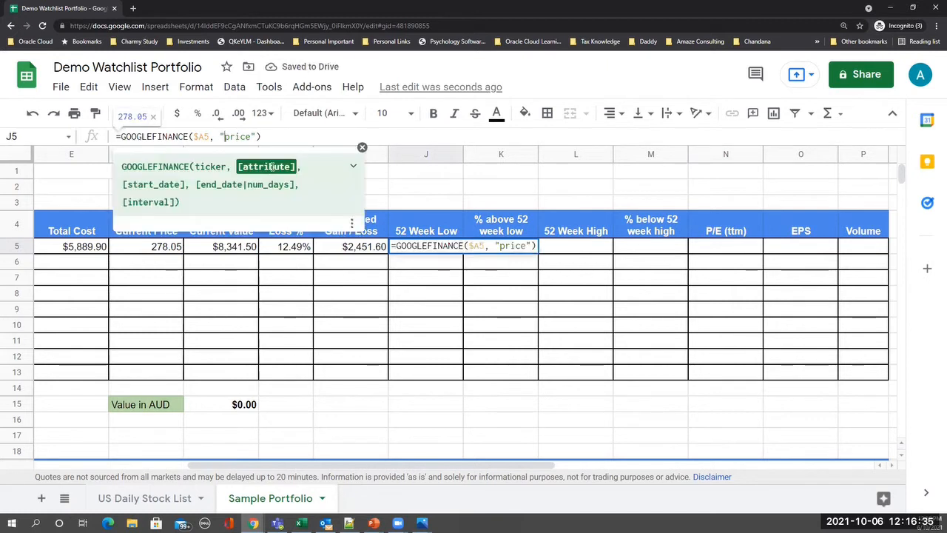
{"action": "left_click_drag", "start_coordinate": [224, 137], "coordinate": [252, 137]}
{"action": "type", "text": "low5"}
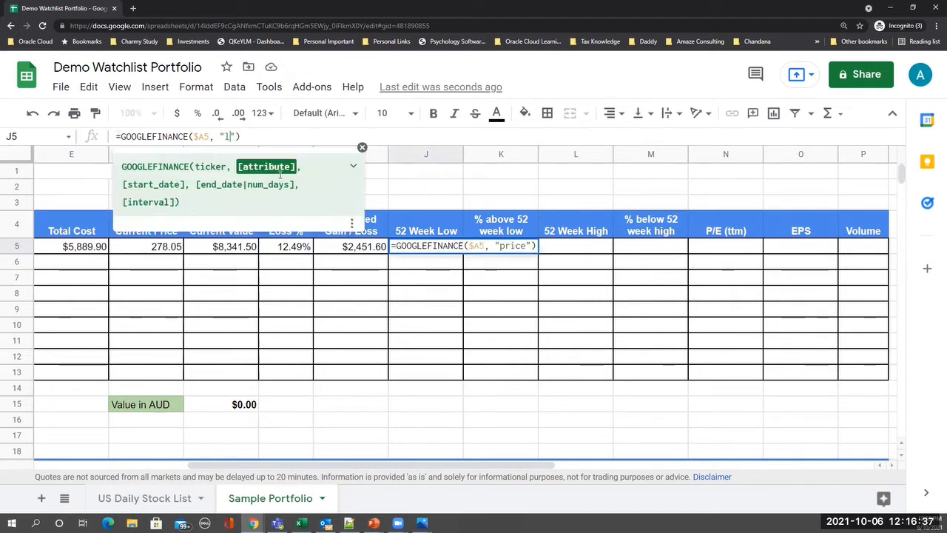
{"action": "type", "text": "2"}
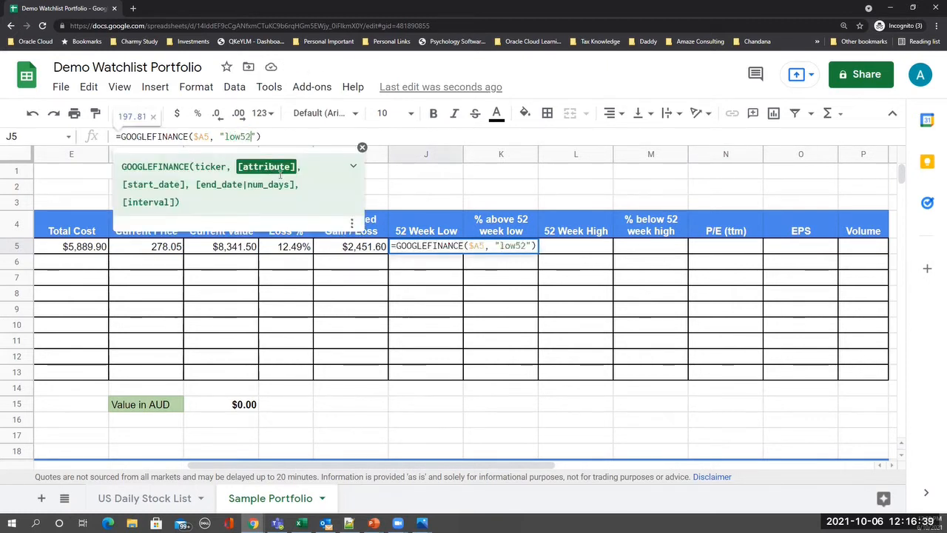
{"action": "key", "text": "Return"}
{"action": "key", "text": "Up"}
- Copy the formula into L5 and change low52 to high52, showing 295.08
{"action": "key", "text": "ctrl+c"}
{"action": "key", "text": "Right"}
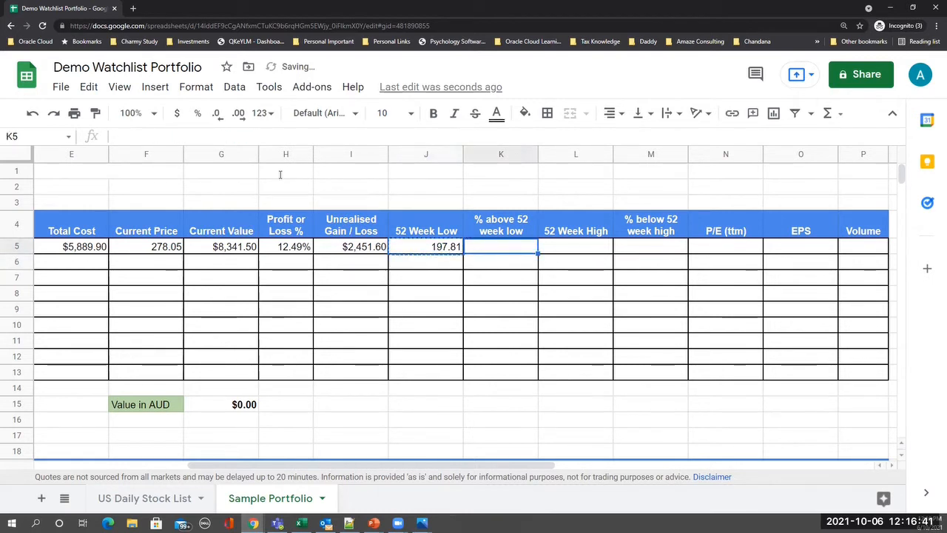
{"action": "key", "text": "Right"}
{"action": "key", "text": "Right"}
{"action": "key", "text": "Left"}
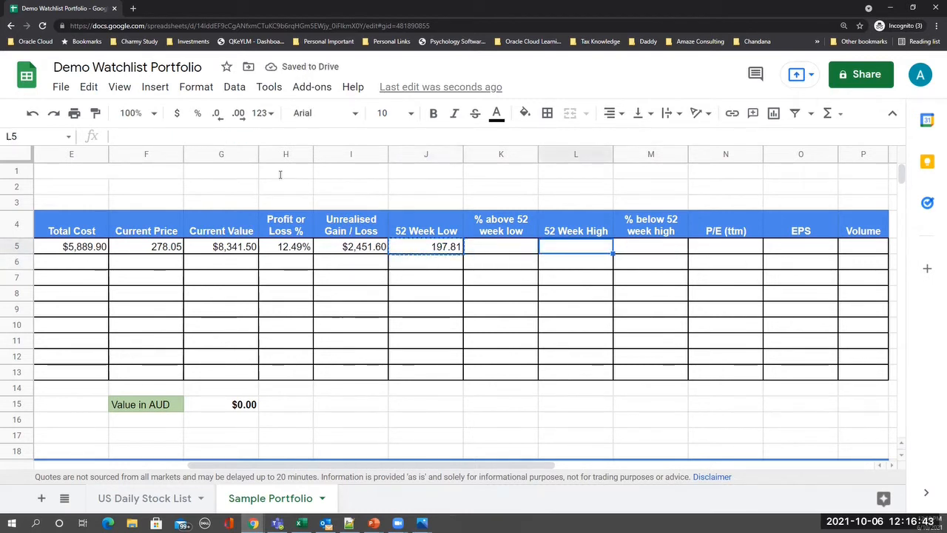
{"action": "key", "text": "ctrl+v"}
{"action": "left_click", "coordinate": [234, 137]}
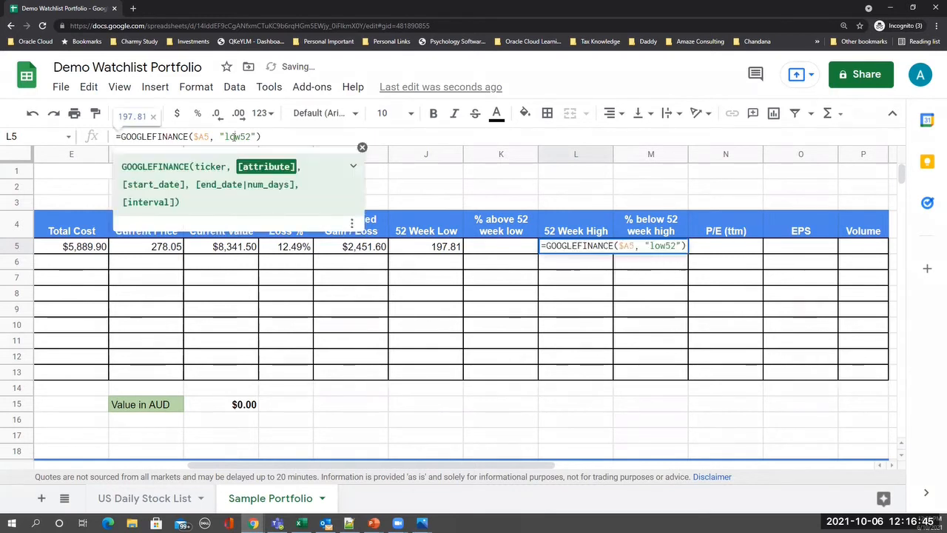
{"action": "left_click_drag", "start_coordinate": [225, 137], "coordinate": [235, 137]}
{"action": "type", "text": "high"}
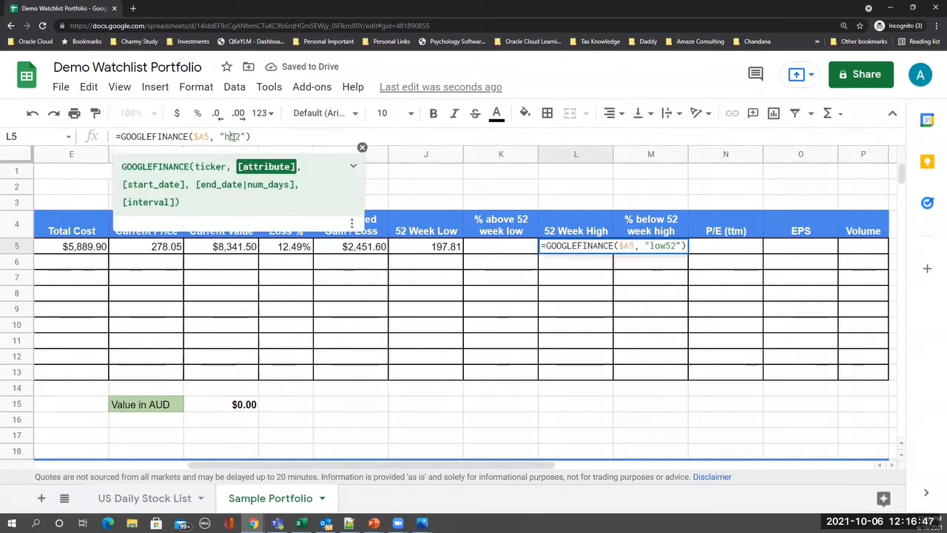
{"action": "key", "text": "Return"}
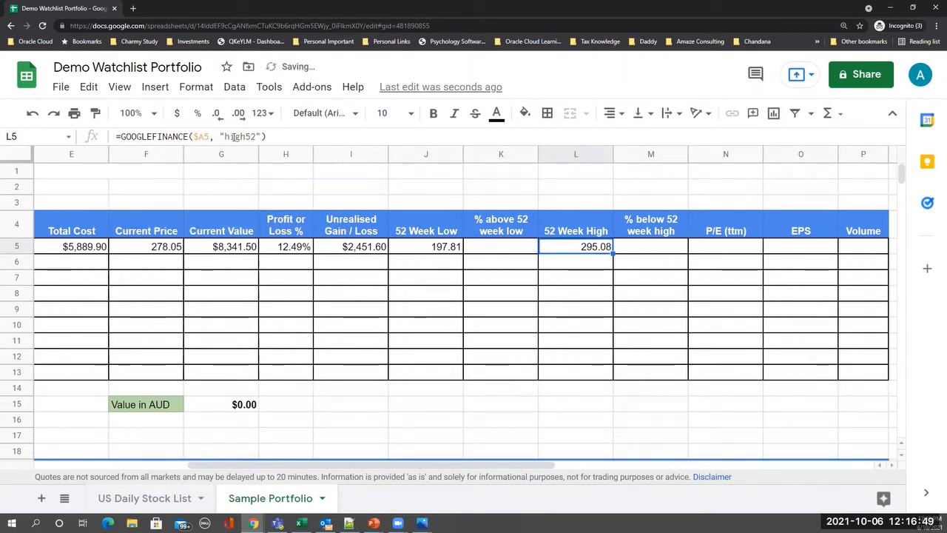
{"action": "key", "text": "ctrl+c"}
{"action": "key", "text": "Right"}
{"action": "key", "text": "Right"}
{"action": "key", "text": "Right"}
{"action": "key", "text": "Left"}
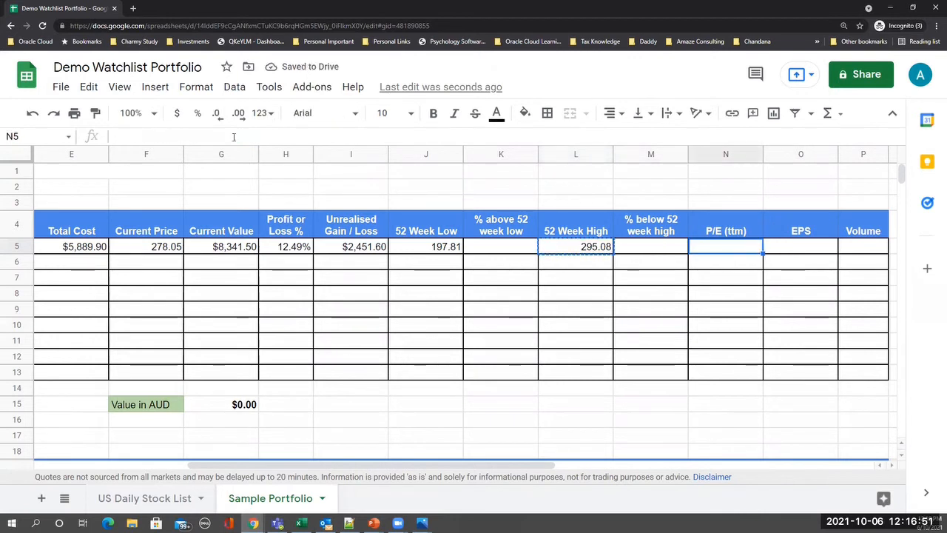
- Paste the high52 formula across N5:P5 and change N5's attribute to pe
{"action": "key", "text": "shift+Right"}
{"action": "key", "text": "shift+Right"}
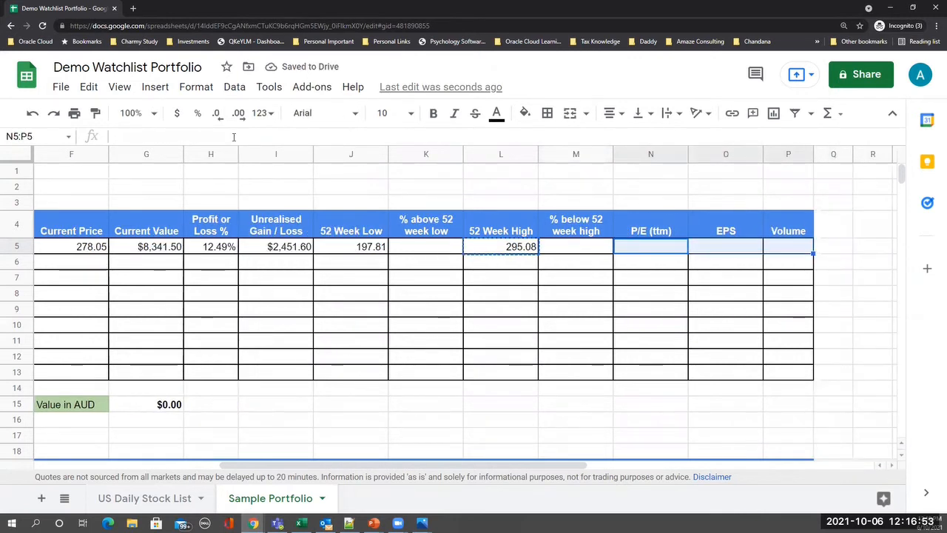
{"action": "key", "text": "ctrl+v"}
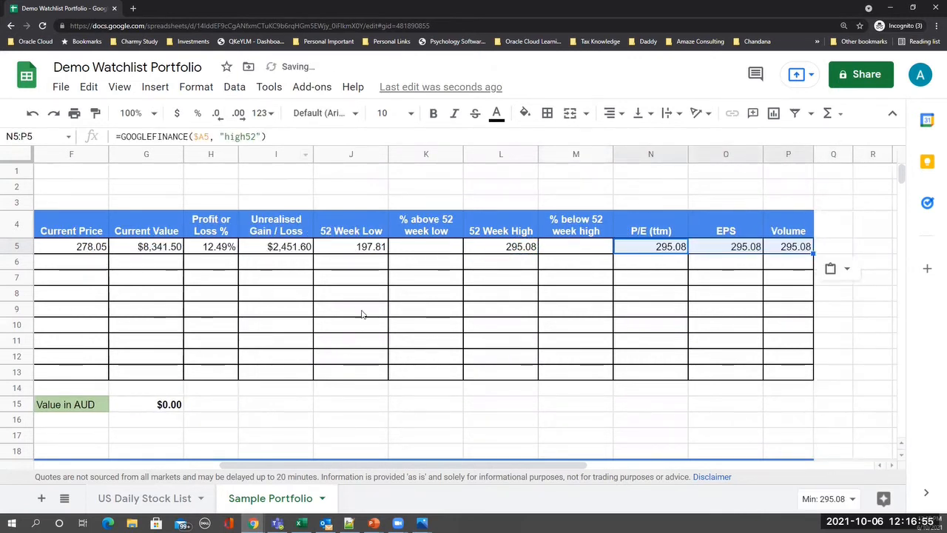
{"action": "left_click", "coordinate": [655, 298]}
{"action": "left_click", "coordinate": [660, 248]}
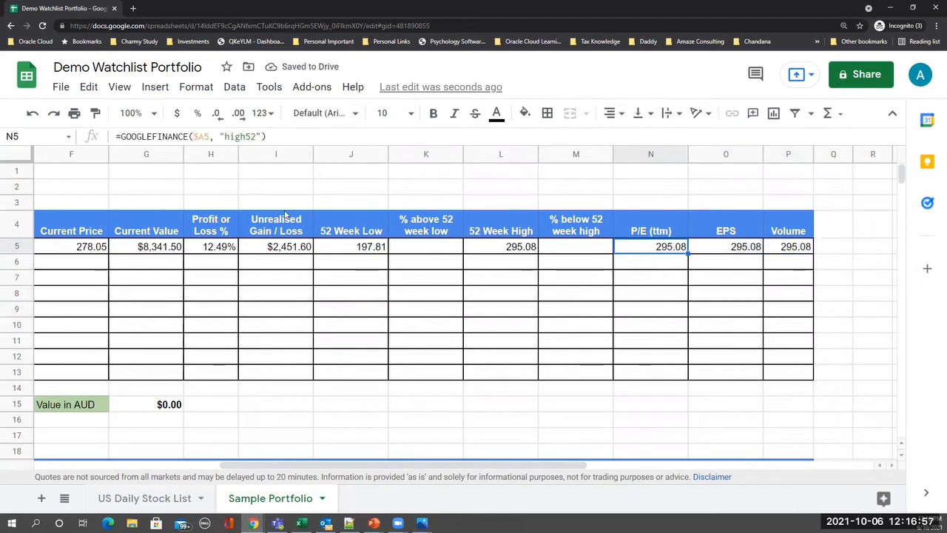
{"action": "left_click", "coordinate": [239, 136]}
{"action": "key", "text": "Left"}
{"action": "key", "text": "Left"}
{"action": "key", "text": "Left"}
{"action": "key", "text": "shift+Right"}
{"action": "key", "text": "shift+Right"}
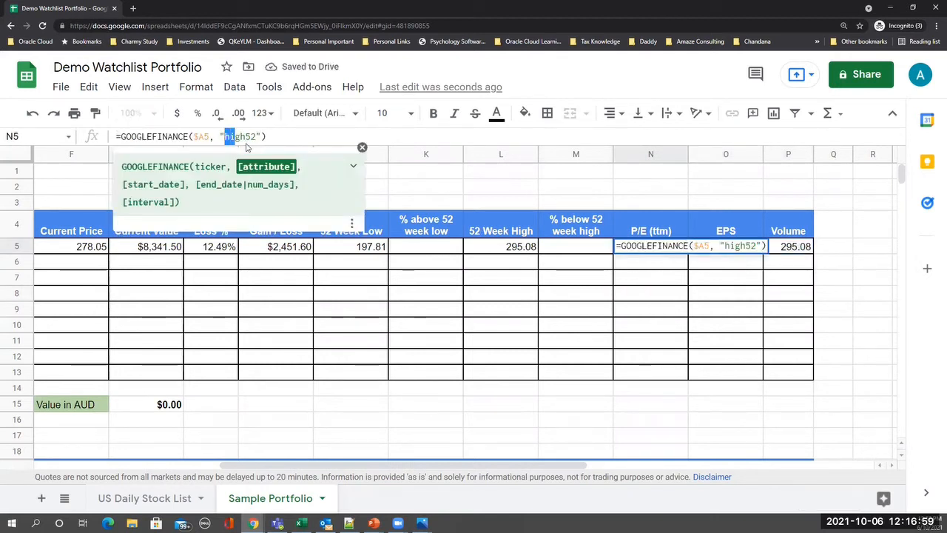
{"action": "key", "text": "shift+Right"}
{"action": "key", "text": "shift+Right"}
{"action": "key", "text": "shift+Right"}
{"action": "key", "text": "shift+Right"}
{"action": "type", "text": "pe"}
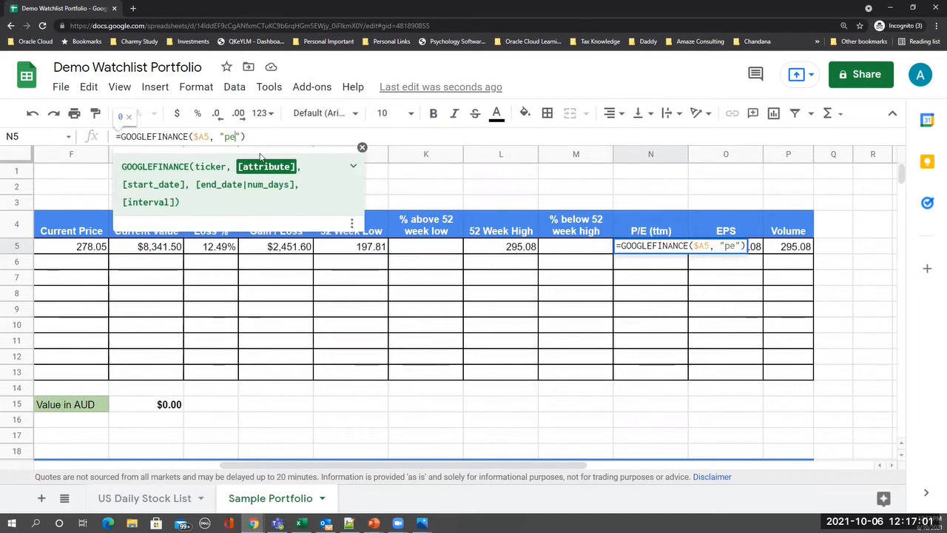
{"action": "key", "text": "Return"}
{"action": "key", "text": "Up"}
- Change O5's attribute to eps, giving BRK.B an EPS of 68138.51
{"action": "key", "text": "Right"}
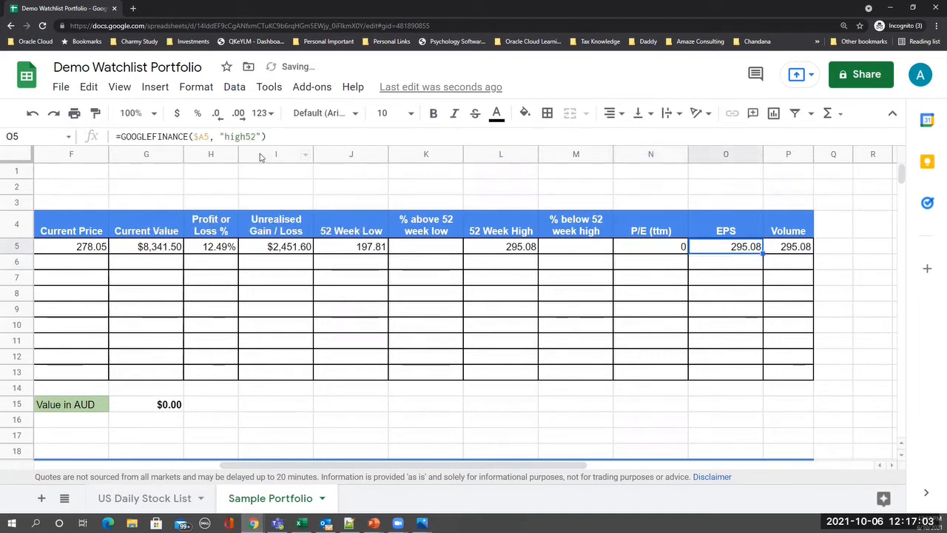
{"action": "left_click", "coordinate": [233, 136]}
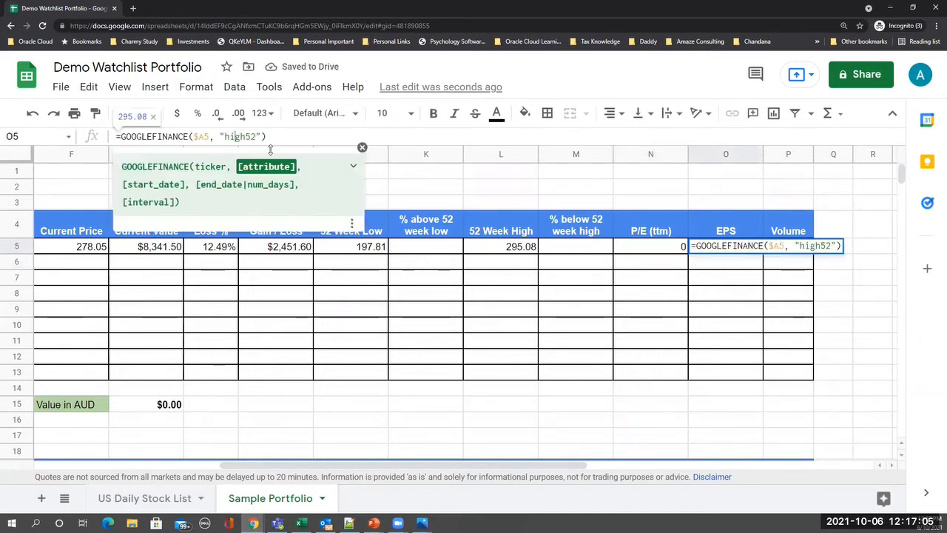
{"action": "key", "text": "Left"}
{"action": "key", "text": "Left"}
{"action": "key", "text": "shift+Right"}
{"action": "key", "text": "shift+Right"}
{"action": "key", "text": "shift+Right"}
{"action": "key", "text": "shift+Right"}
{"action": "key", "text": "shift+Right"}
{"action": "key", "text": "shift+Right"}
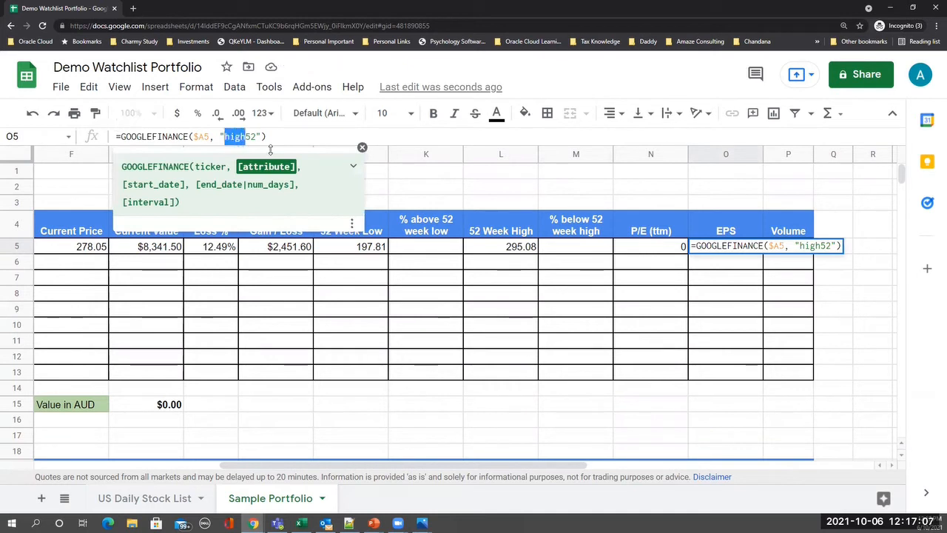
{"action": "type", "text": "eps"}
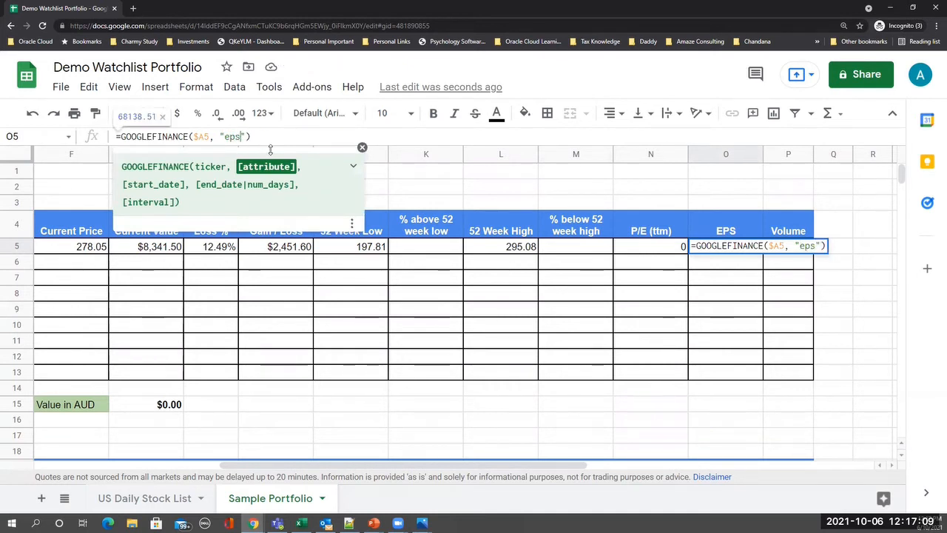
{"action": "key", "text": "Return"}
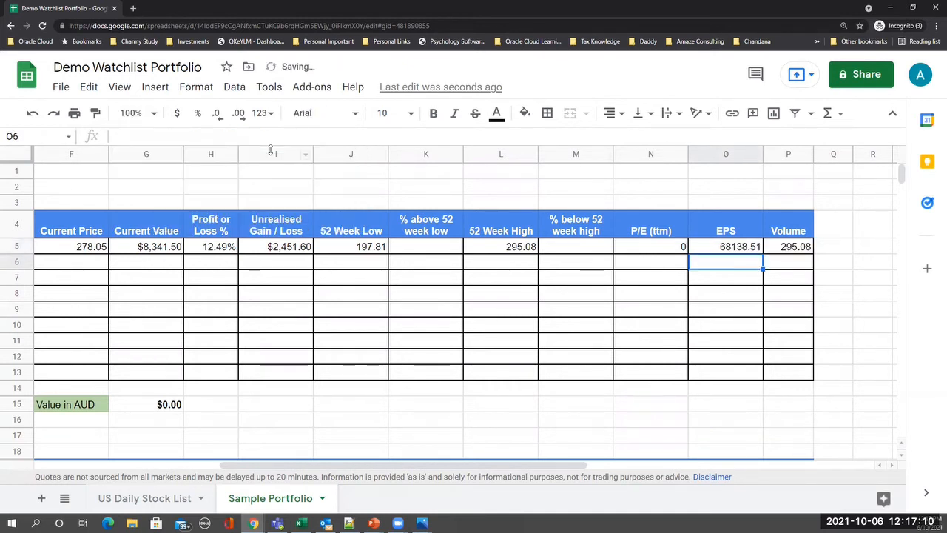
- Change P5's attribute to volume, showing 5070203, and review row 5 back to A5
{"action": "left_click", "coordinate": [799, 248]}
{"action": "left_click", "coordinate": [228, 136]}
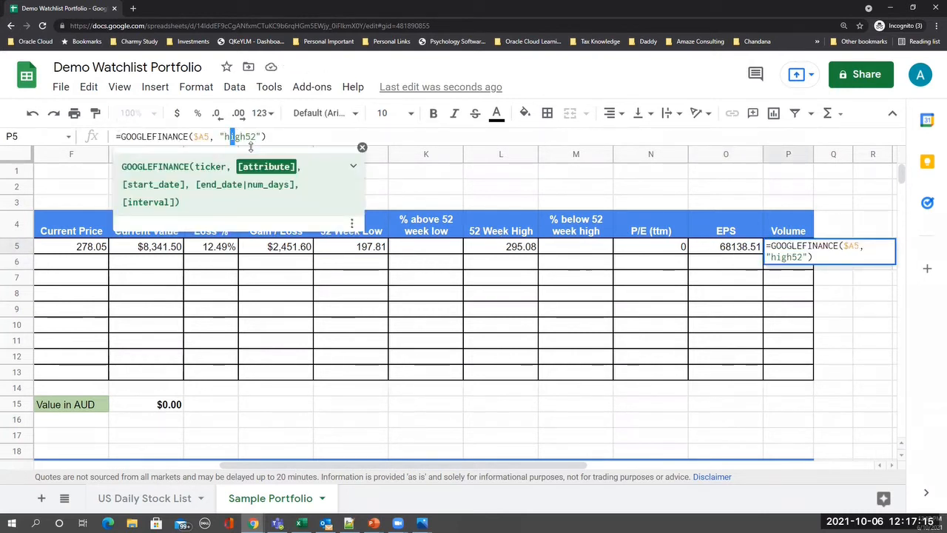
{"action": "left_click_drag", "start_coordinate": [225, 137], "coordinate": [251, 146]}
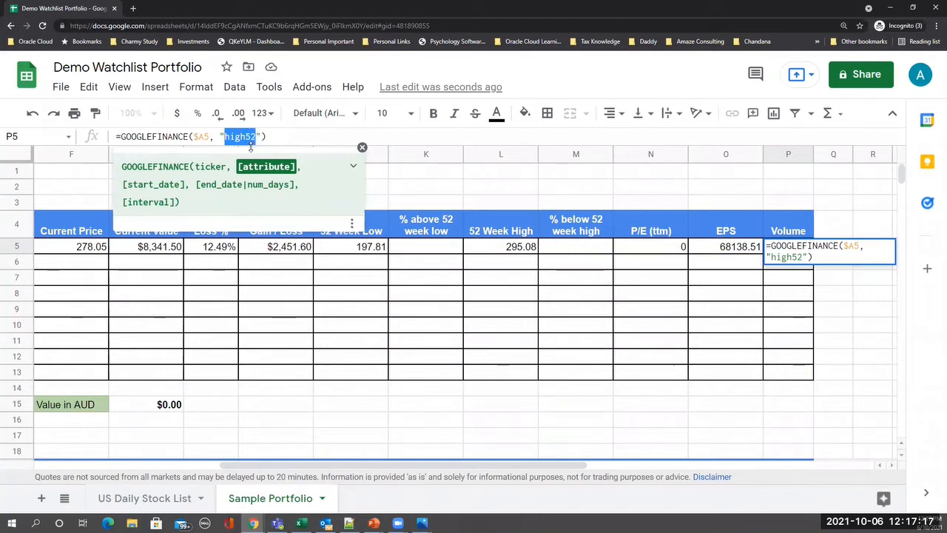
{"action": "type", "text": "volume"}
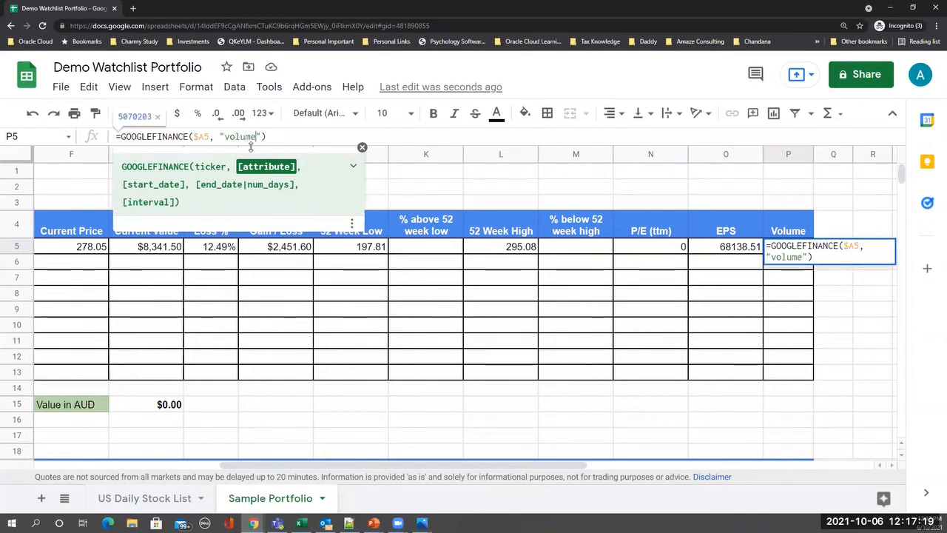
{"action": "key", "text": "Return"}
{"action": "key", "text": "Up"}
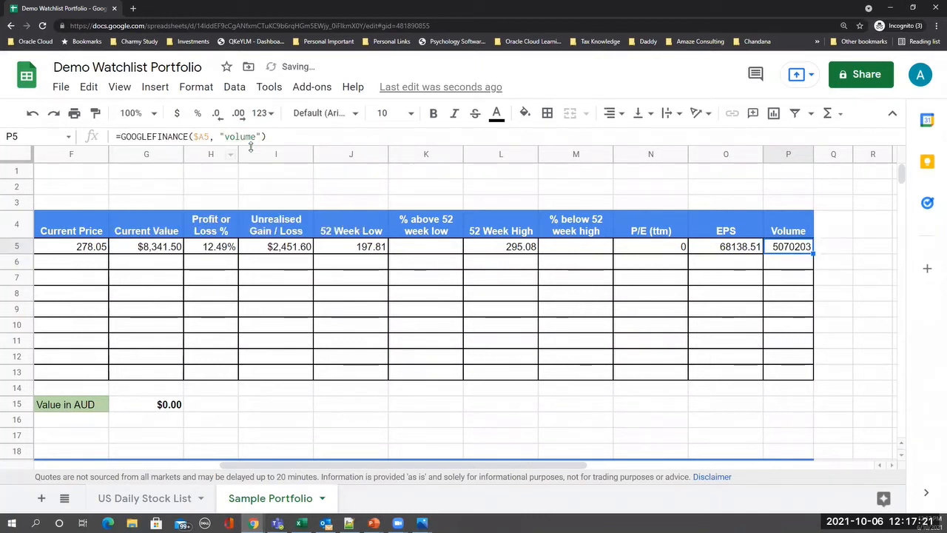
{"action": "key", "text": "Left"}
{"action": "key", "text": "Left"}
{"action": "key", "text": "Left"}
{"action": "key", "text": "Left"}
{"action": "key", "text": "Left"}
{"action": "key", "text": "Left"}
{"action": "key", "text": "Left"}
{"action": "key", "text": "Left"}
{"action": "key", "text": "Left"}
{"action": "key", "text": "Left"}
{"action": "key", "text": "Left"}
{"action": "key", "text": "Left"}
{"action": "key", "text": "Left"}
{"action": "key", "text": "Left"}
{"action": "key", "text": "Left"}
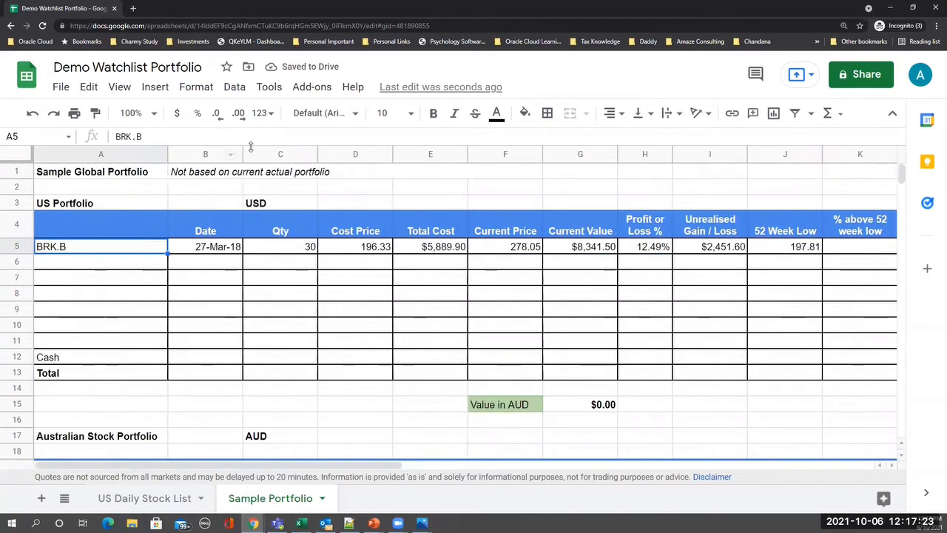
{"action": "key", "text": "Right"}
{"action": "key", "text": "Right"}
{"action": "key", "text": "Right"}
{"action": "key", "text": "Right"}
{"action": "key", "text": "Right"}
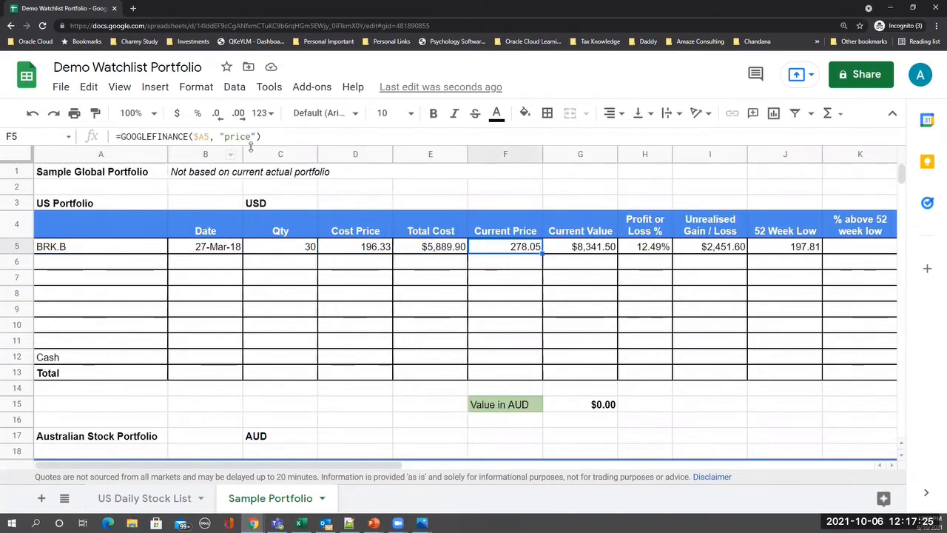
{"action": "key", "text": "Left"}
{"action": "key", "text": "Left"}
{"action": "key", "text": "Left"}
{"action": "key", "text": "Left"}
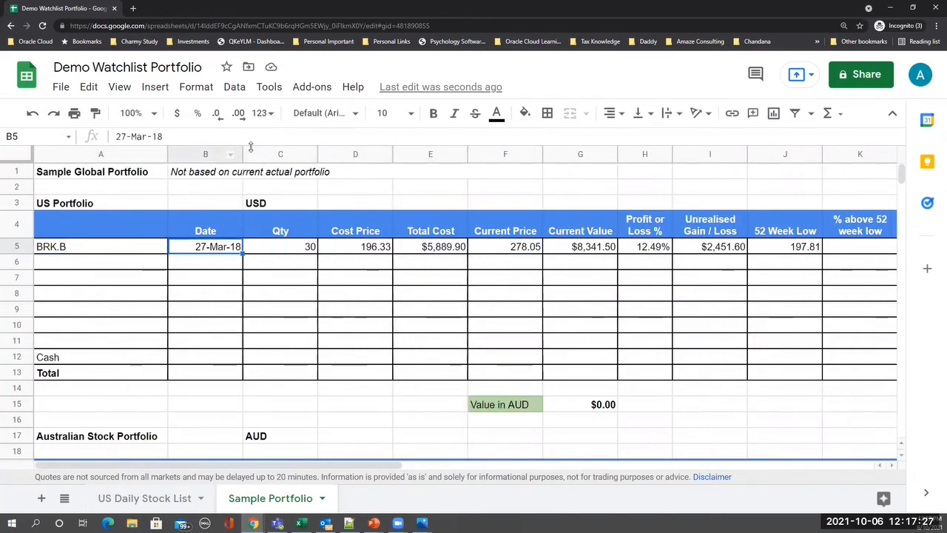
{"action": "key", "text": "Left"}
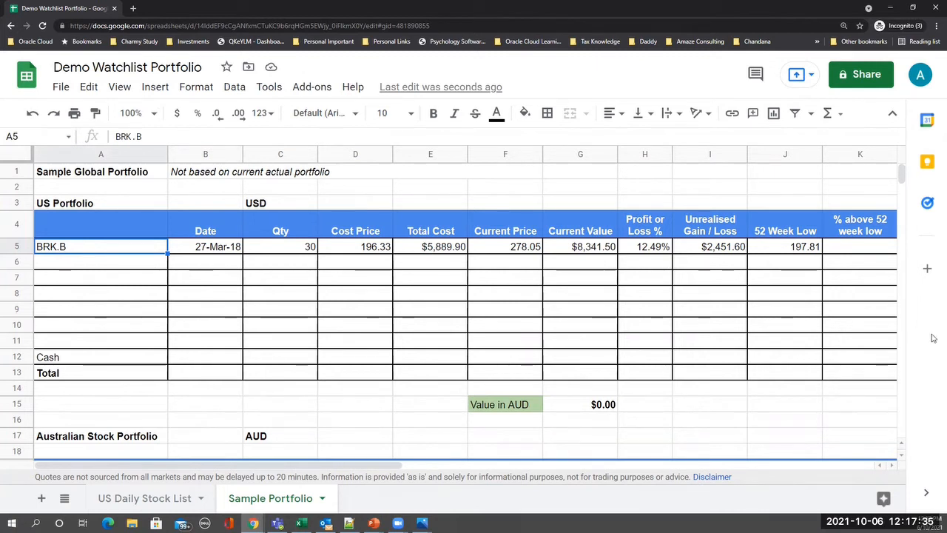
- Enter =(F5-J5) in K5: BRK.B's current price minus its 52-week low
{"action": "left_click", "coordinate": [851, 250]}
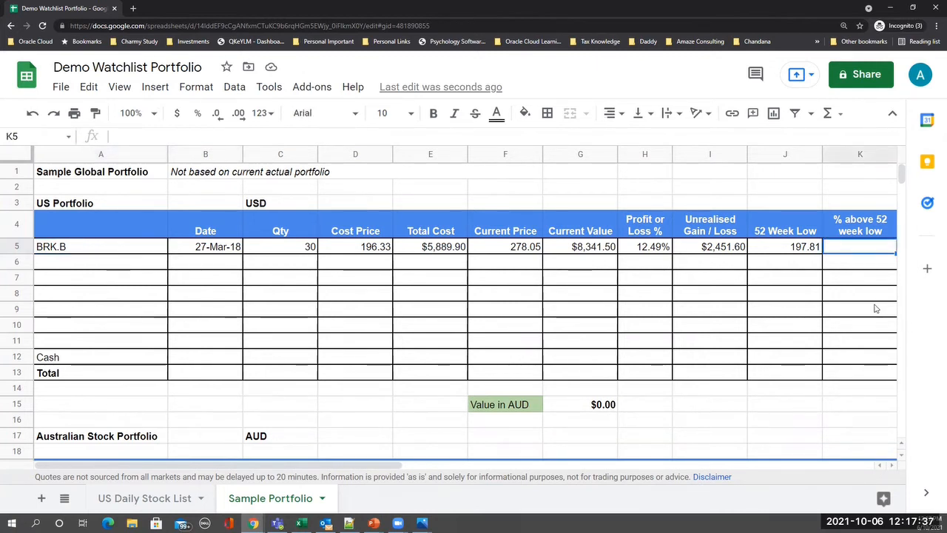
{"action": "key", "text": "Right"}
{"action": "key", "text": "Right"}
{"action": "key", "text": "Left"}
{"action": "key", "text": "Left"}
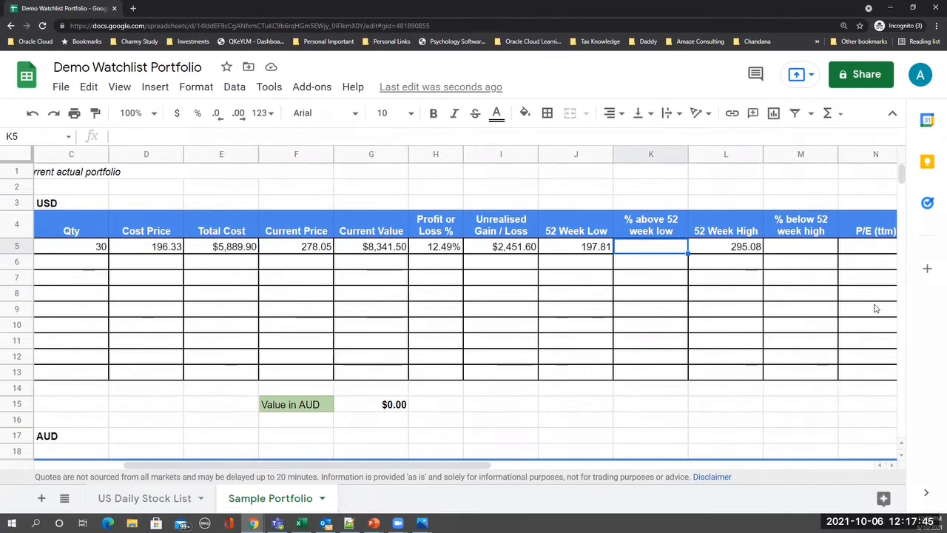
{"action": "type", "text": "="}
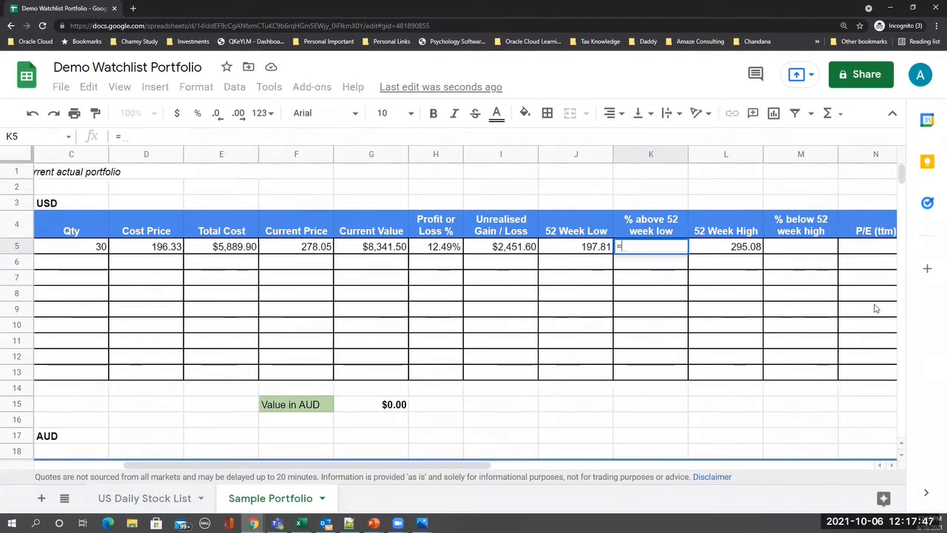
{"action": "type", "text": "("}
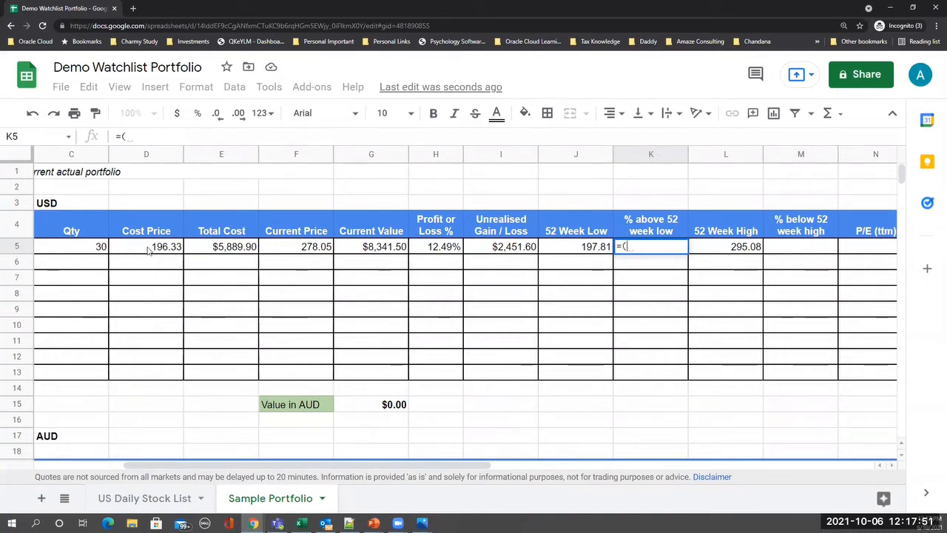
{"action": "left_click", "coordinate": [288, 250]}
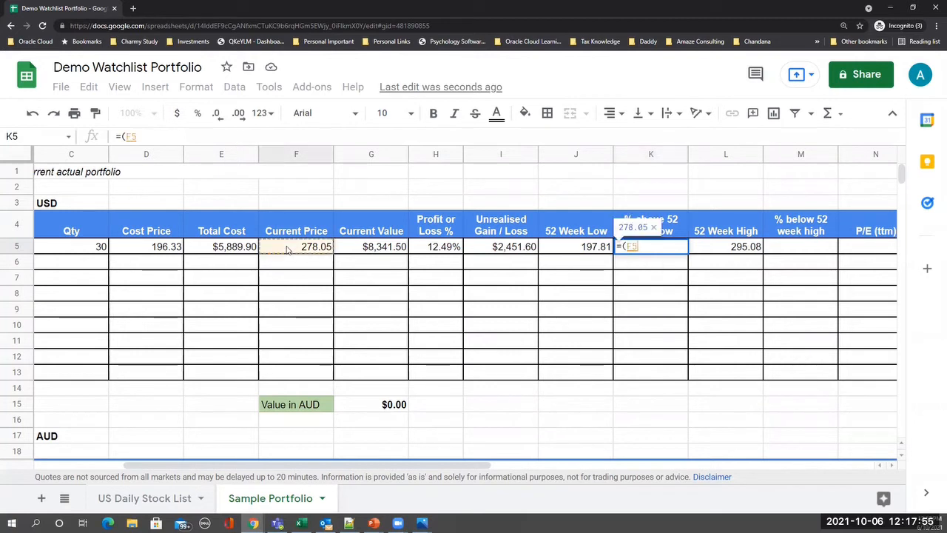
{"action": "type", "text": "-"}
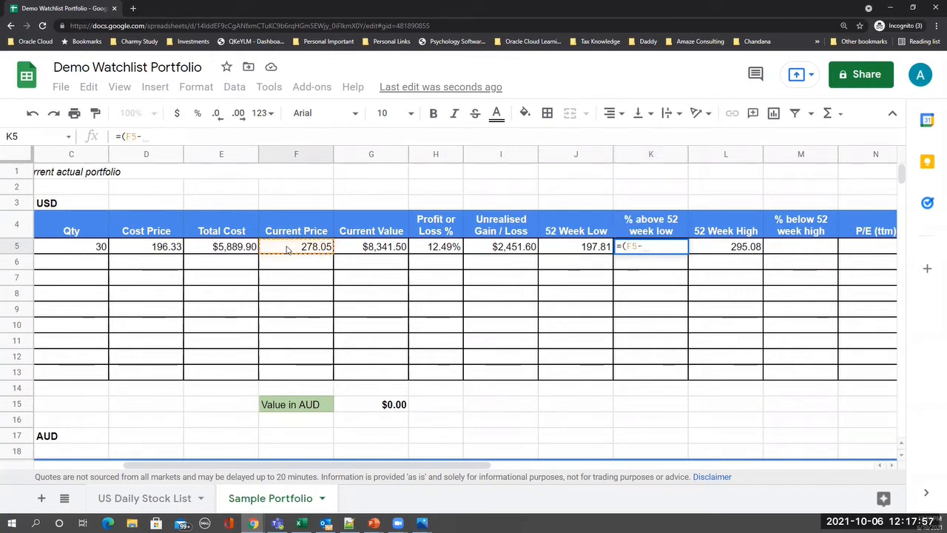
{"action": "left_click", "coordinate": [563, 247]}
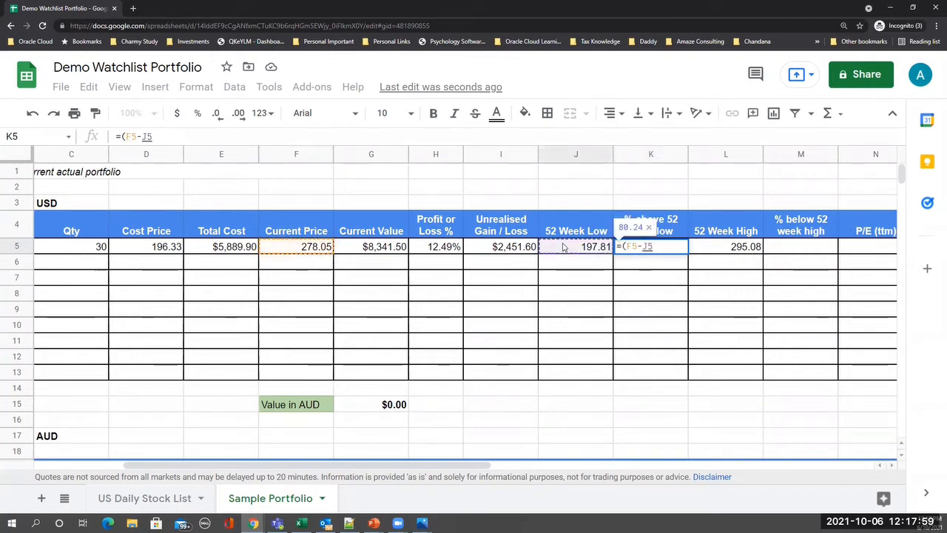
{"action": "type", "text": ")"}
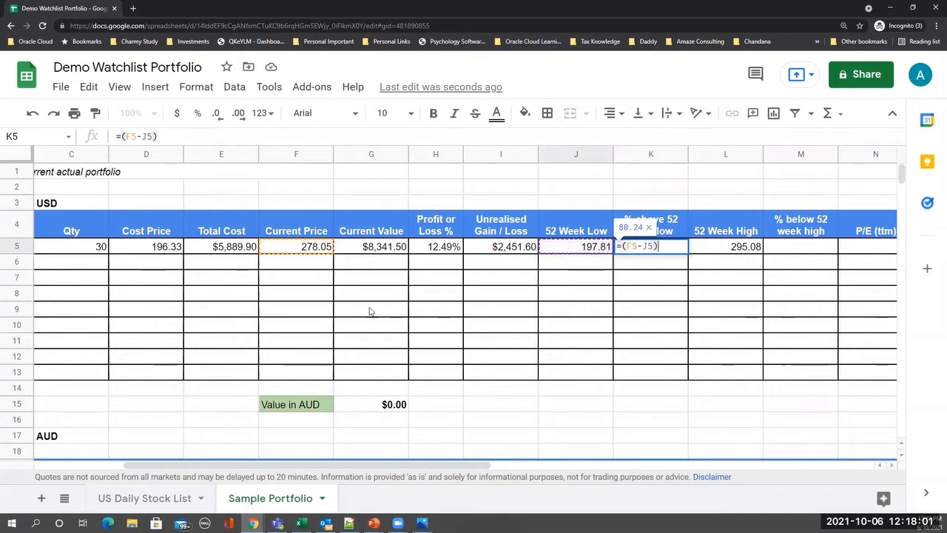
{"action": "left_click", "coordinate": [303, 250]}
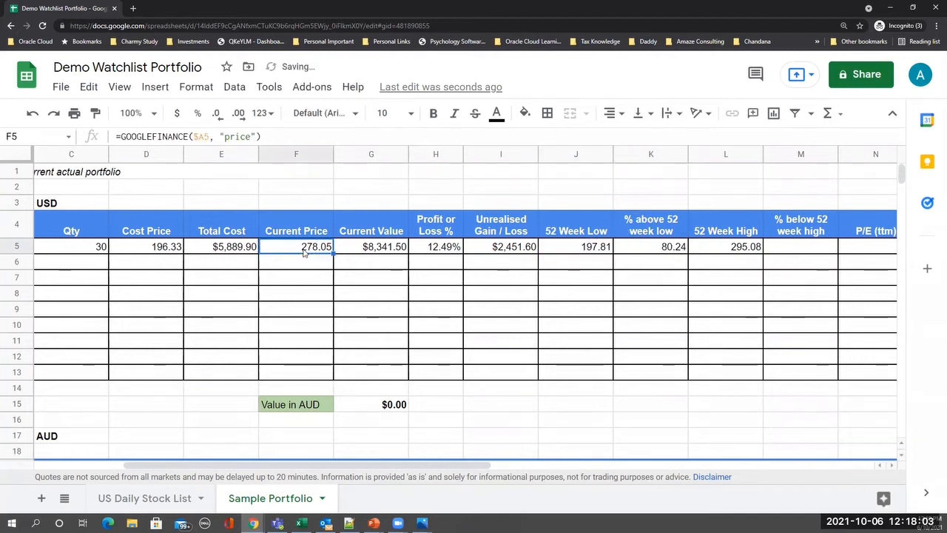
- Extend K5 to =(F5-J5)/F5, dividing by the current price to give 0.2885811904
{"action": "left_click", "coordinate": [675, 250]}
{"action": "left_click", "coordinate": [204, 136]}
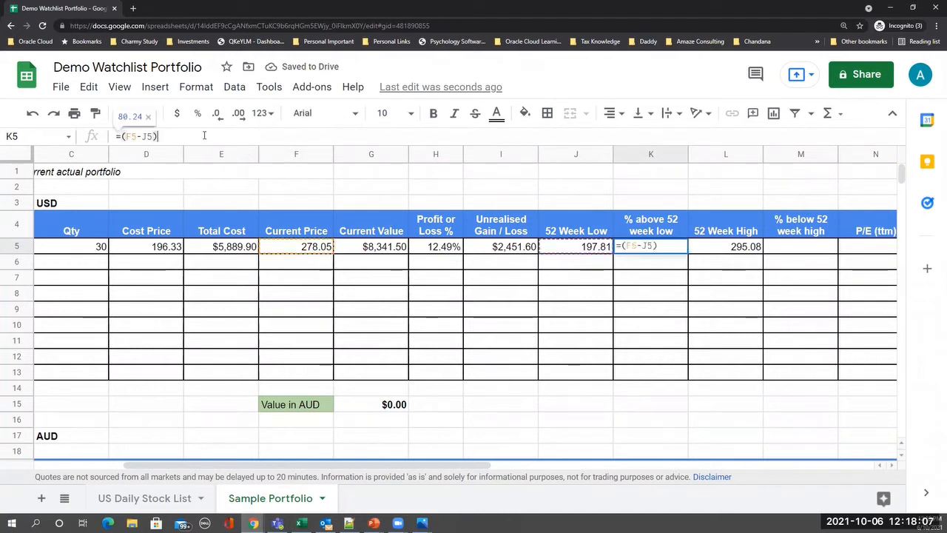
{"action": "type", "text": "/"}
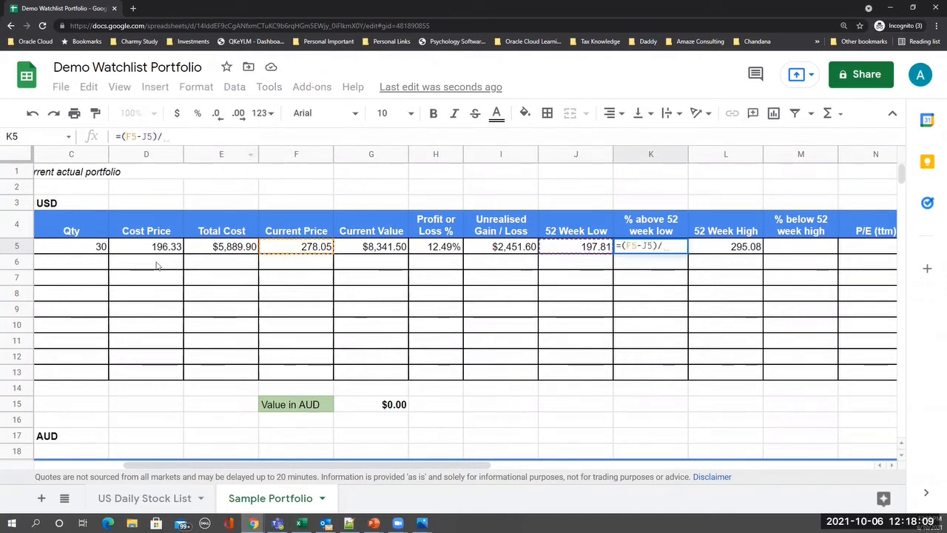
{"action": "left_click", "coordinate": [298, 248]}
{"action": "key", "text": "Return"}
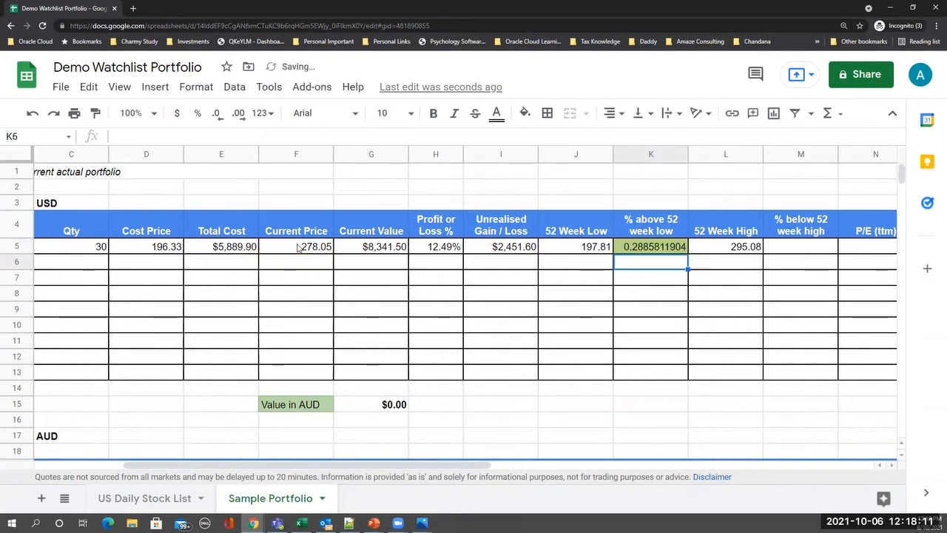
{"action": "key", "text": "Up"}
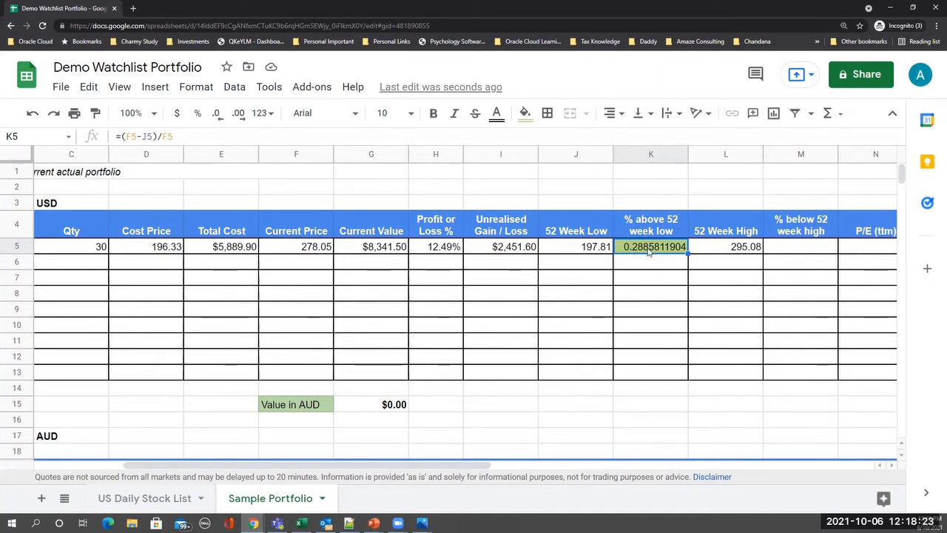
- Change K5 to =(F5-J5)/J5 and format it as a percentage, showing 40.56%
{"action": "left_click", "coordinate": [176, 133]}
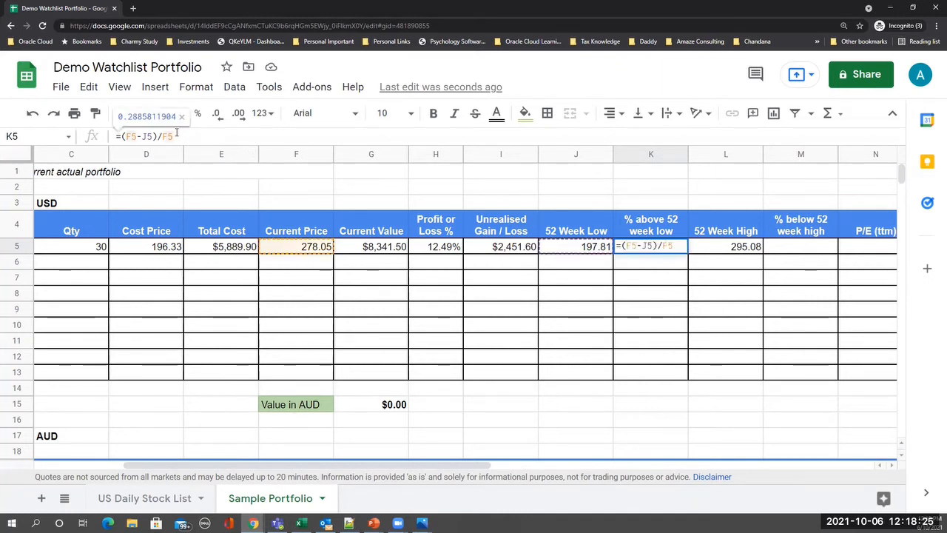
{"action": "key", "text": "BackSpace"}
{"action": "key", "text": "BackSpace"}
{"action": "key", "text": "BackSpace"}
{"action": "type", "text": "/"}
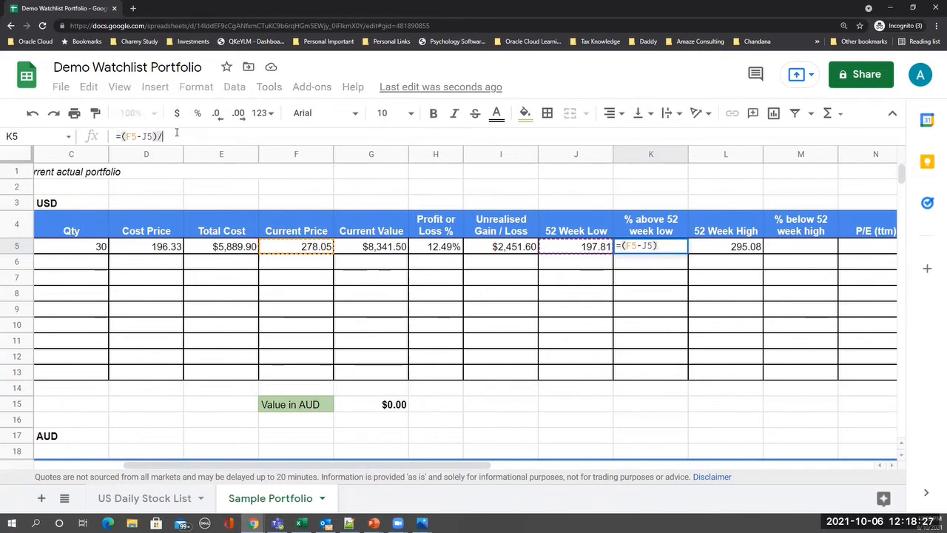
{"action": "left_click", "coordinate": [575, 250]}
{"action": "key", "text": "Return"}
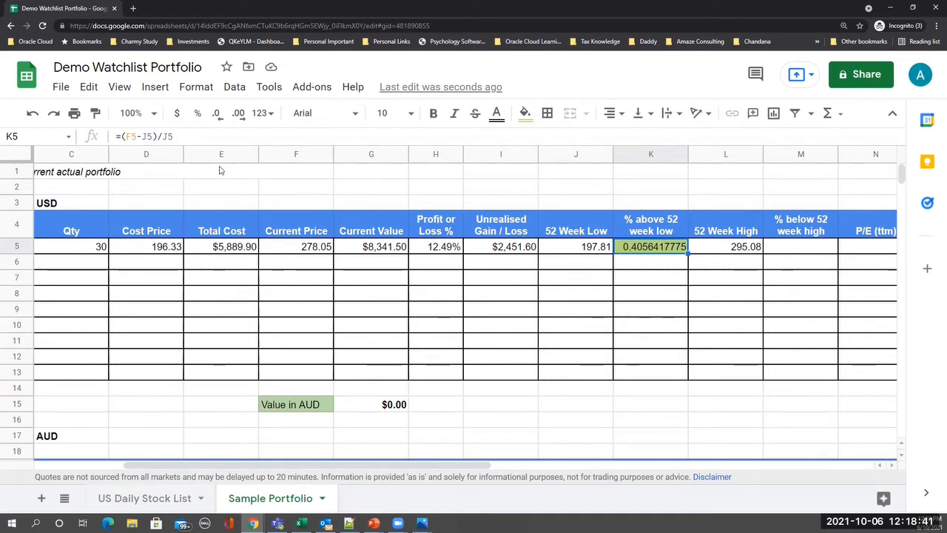
{"action": "left_click", "coordinate": [197, 114]}
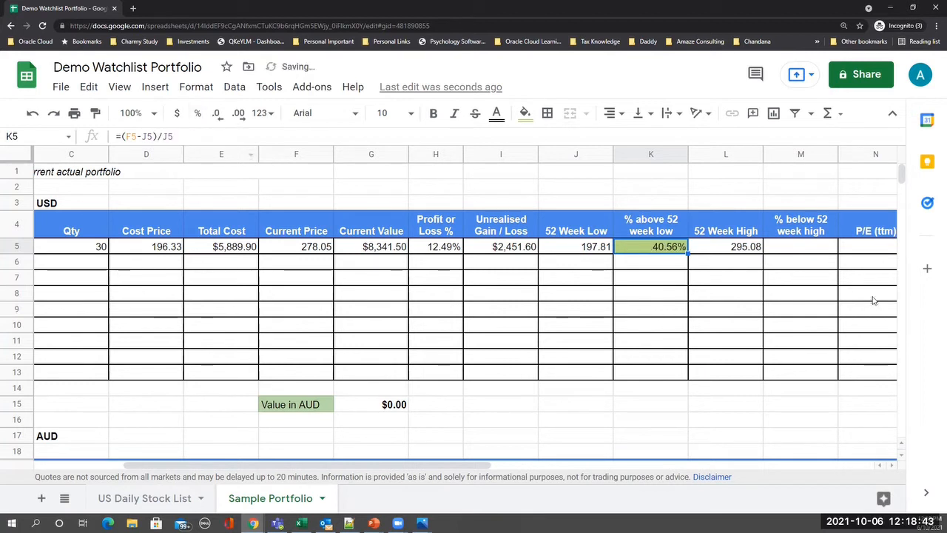
{"action": "left_click", "coordinate": [779, 250]}
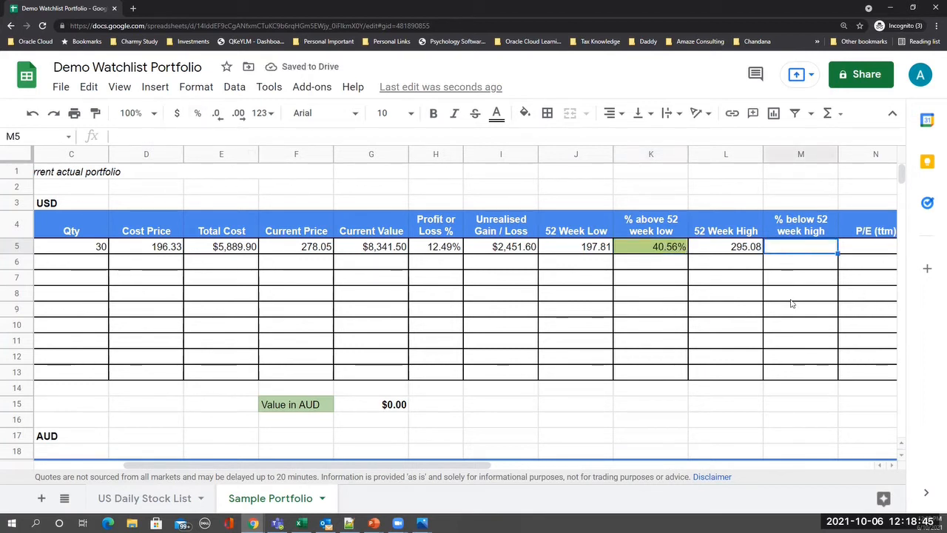
- Enter =(L5-F5)/L5 in M5 and format it as a percentage (5.77%)
{"action": "type", "text": "="}
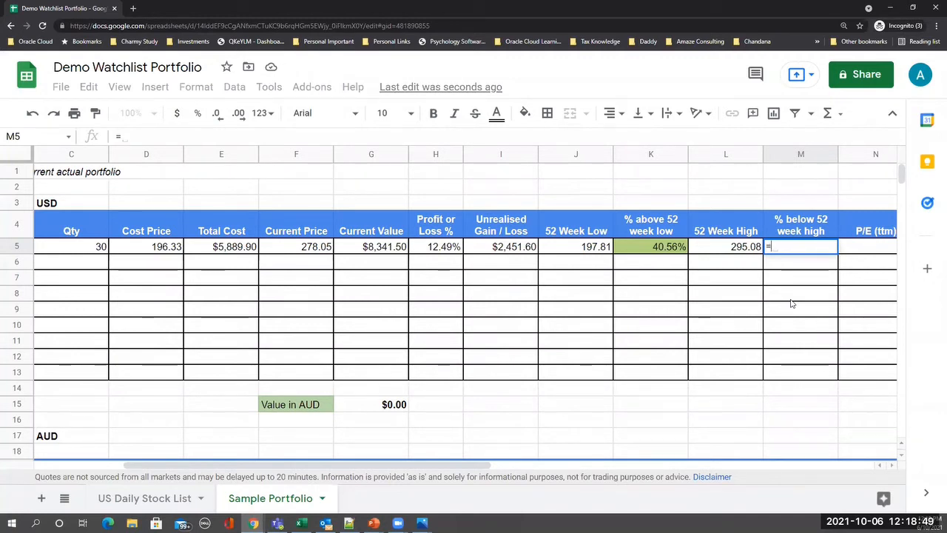
{"action": "type", "text": "("}
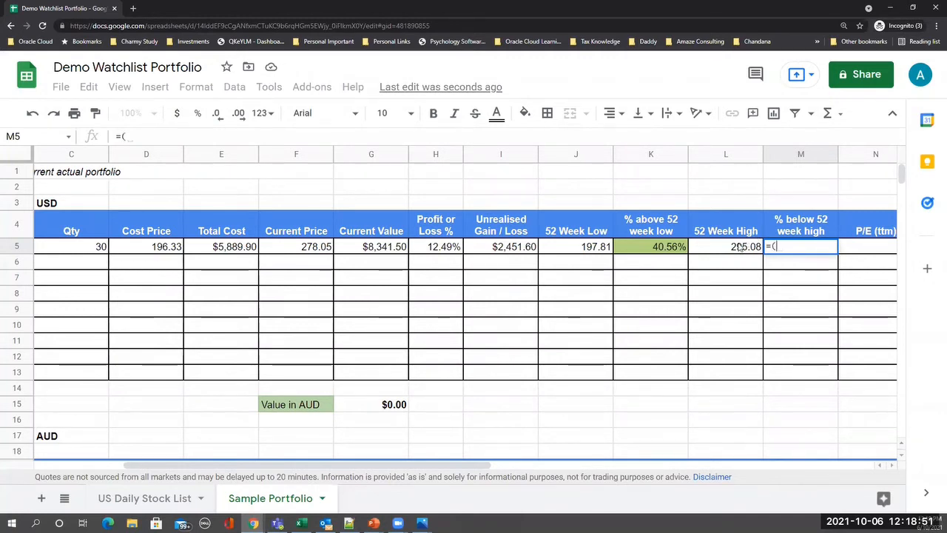
{"action": "left_click", "coordinate": [740, 247]}
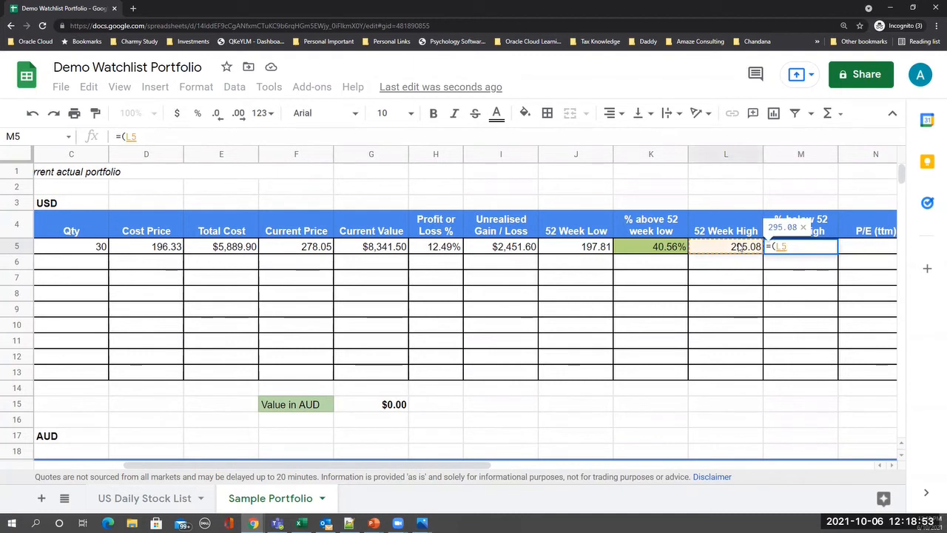
{"action": "type", "text": "-"}
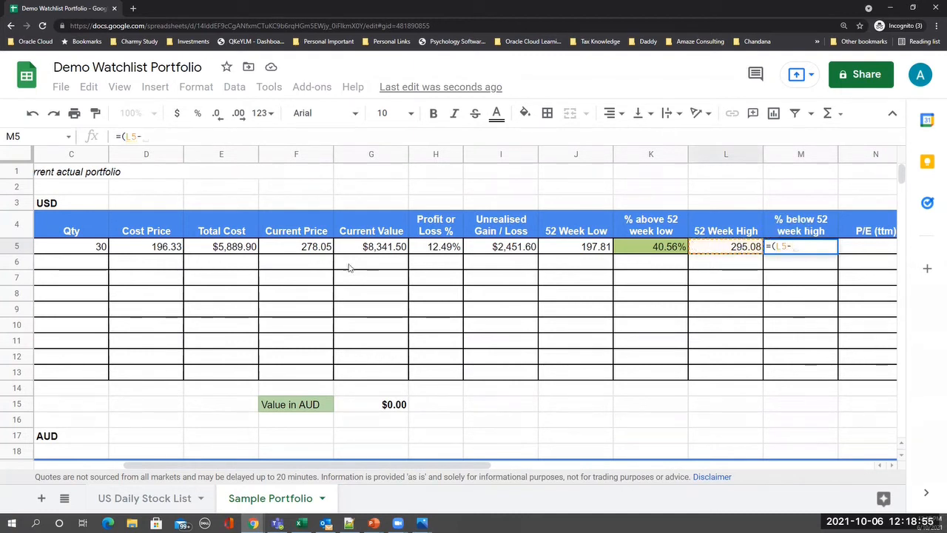
{"action": "left_click", "coordinate": [314, 250]}
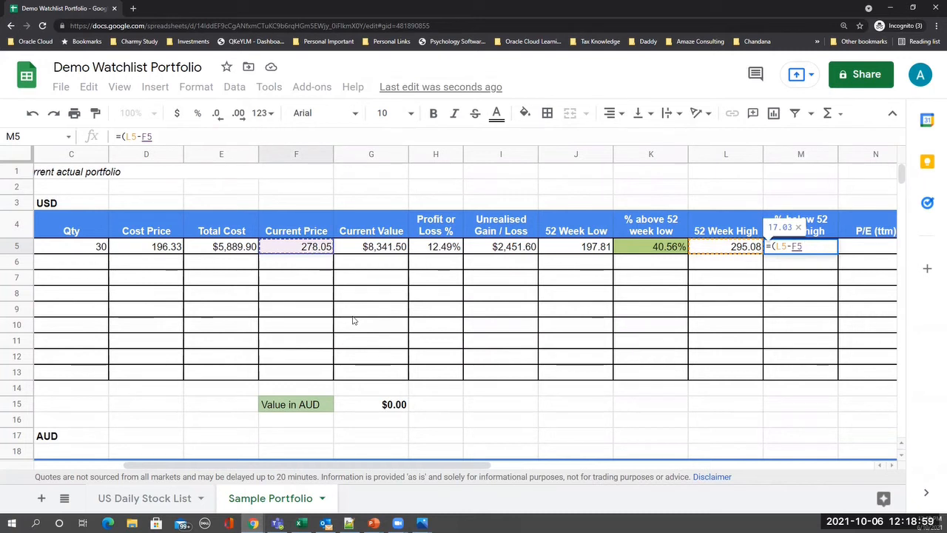
{"action": "type", "text": ")/"}
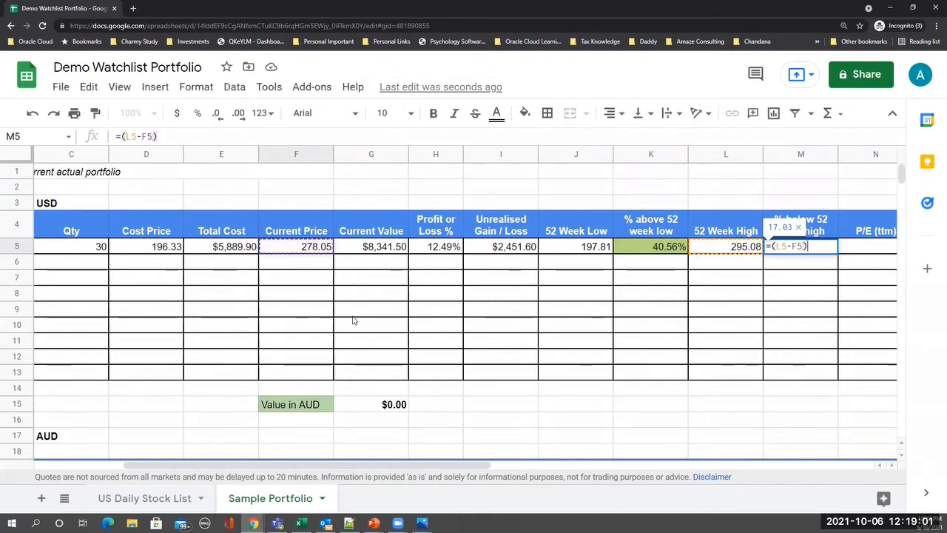
{"action": "left_click", "coordinate": [737, 248]}
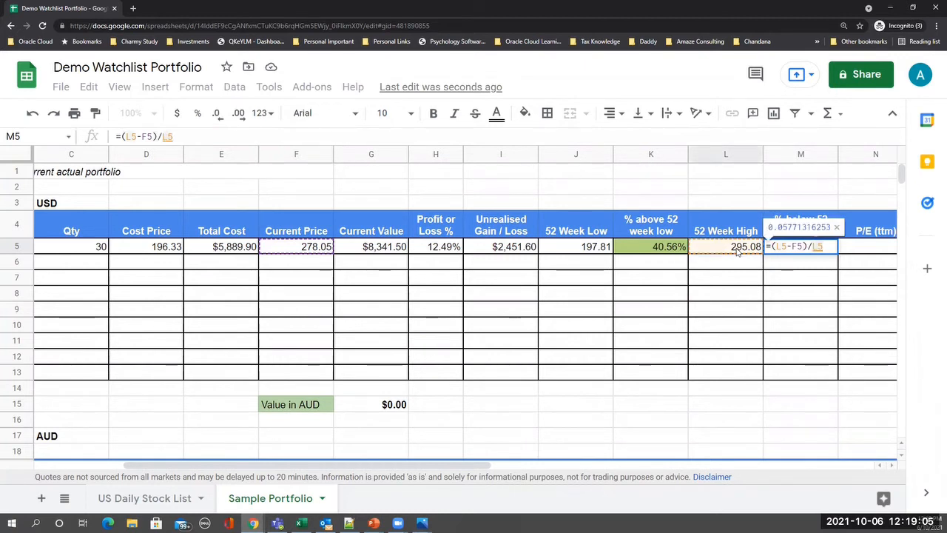
{"action": "key", "text": "Return"}
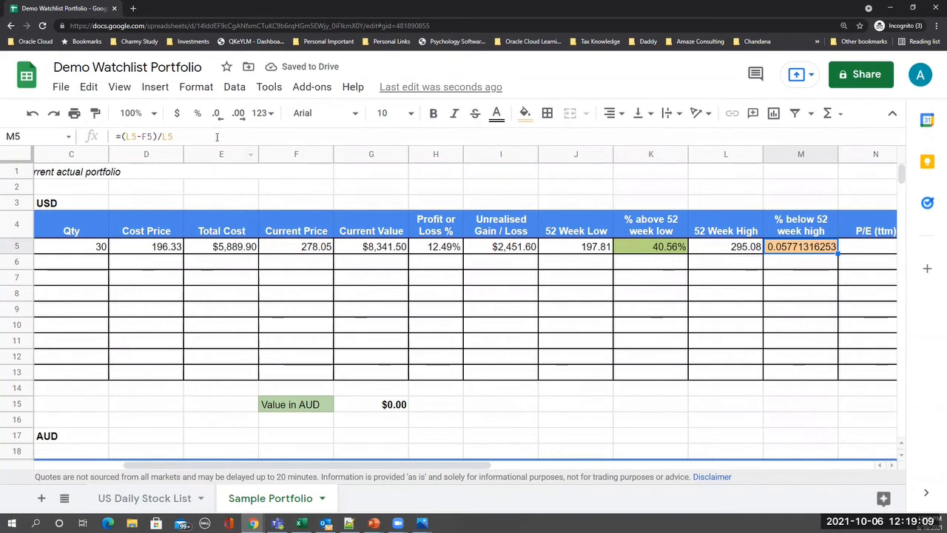
{"action": "left_click", "coordinate": [198, 116]}
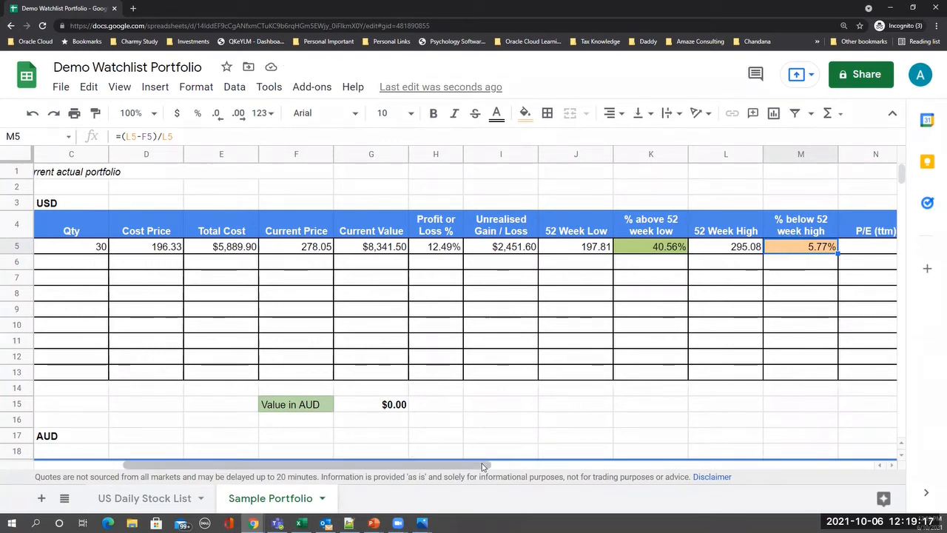
{"action": "scroll", "coordinate": [482, 466], "scroll_direction": "right", "scroll_amount": 3}
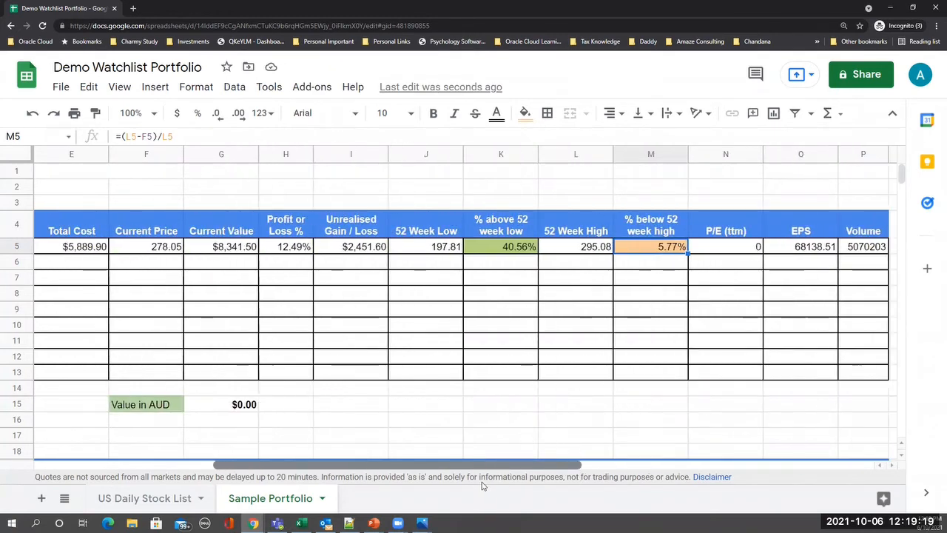
{"action": "scroll", "coordinate": [481, 485], "scroll_direction": "left", "scroll_amount": 3}
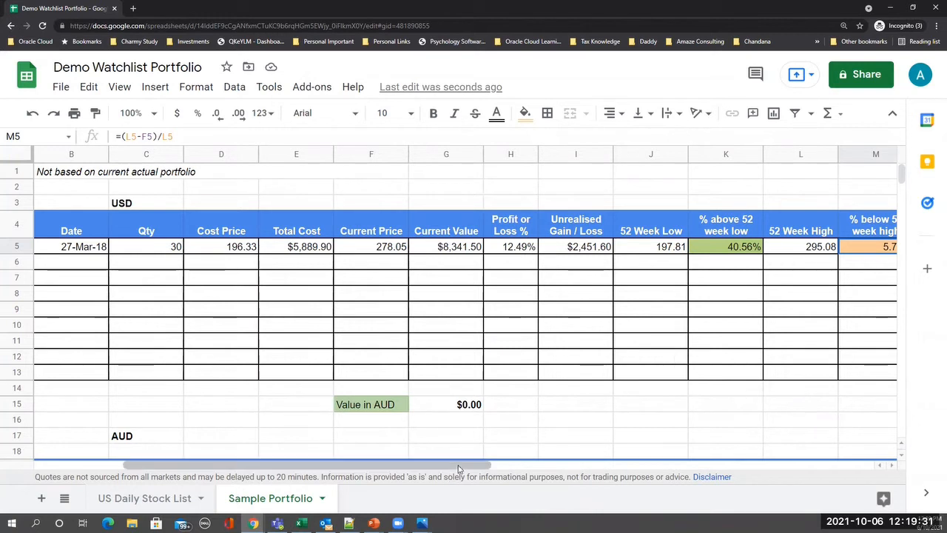
{"action": "left_click_drag", "start_coordinate": [442, 469], "coordinate": [299, 477]}
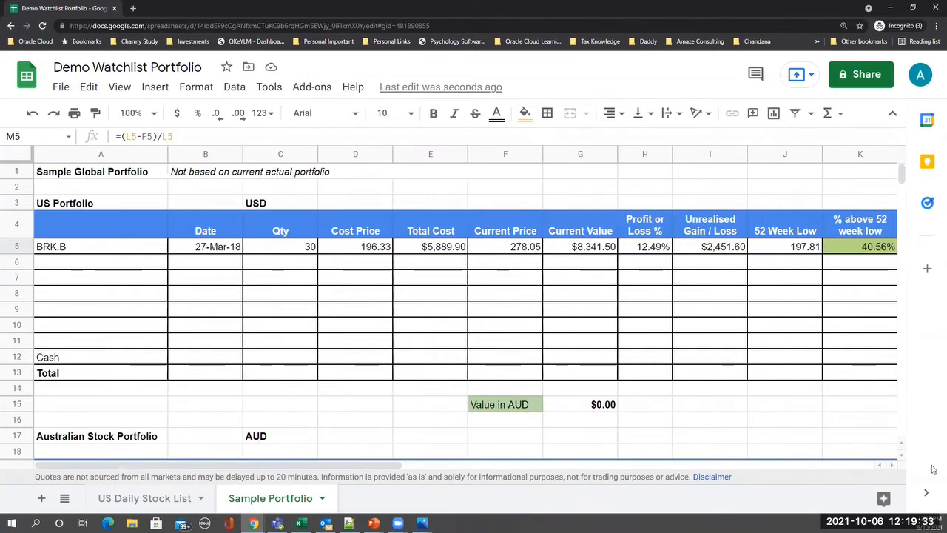
- Enter the HD row: ticker HD, date 12-Jul-12, quantity 60, cost price 64.34
{"action": "left_click", "coordinate": [95, 261]}
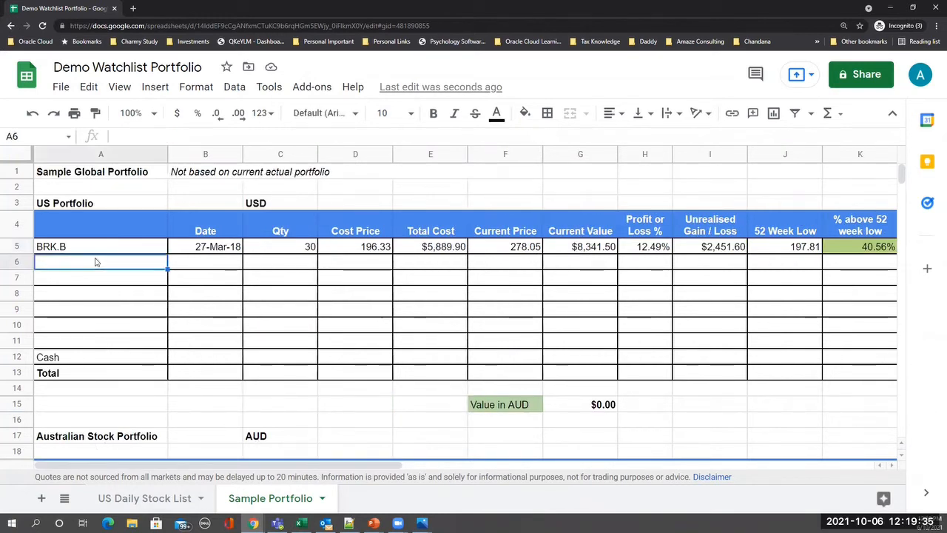
{"action": "type", "text": "HD"}
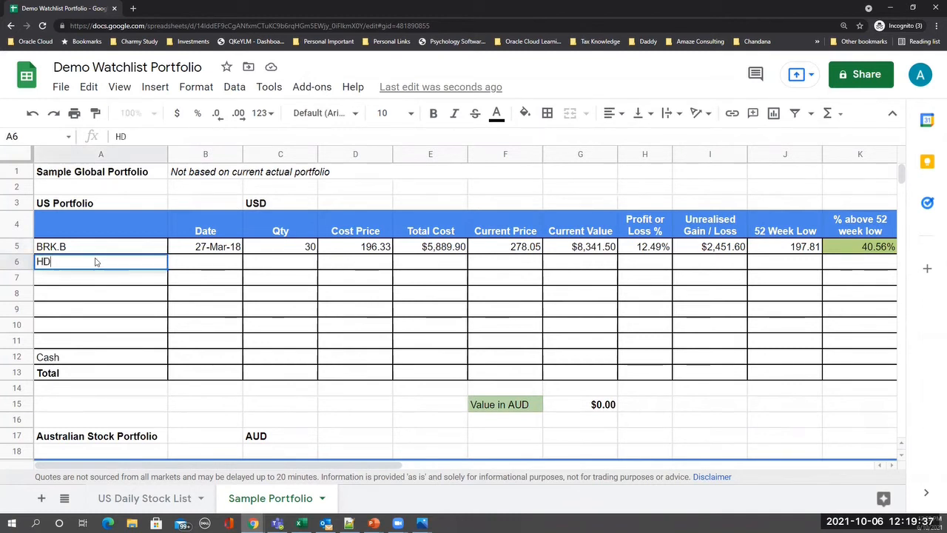
{"action": "key", "text": "Return"}
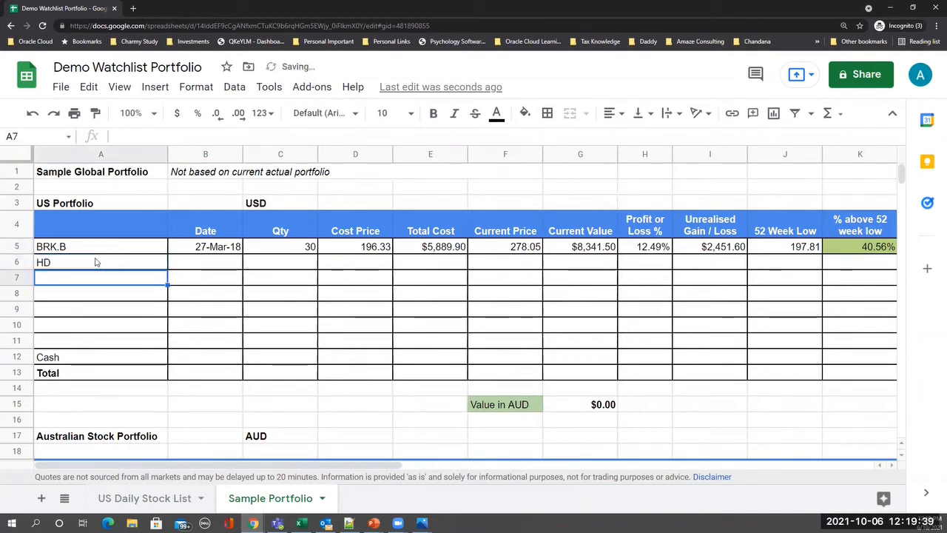
{"action": "left_click", "coordinate": [95, 261]}
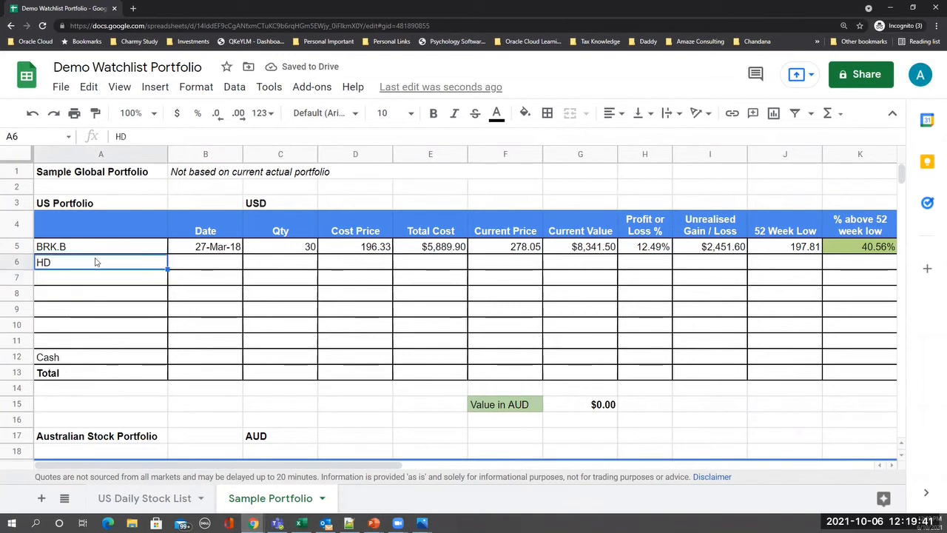
{"action": "key", "text": "Tab"}
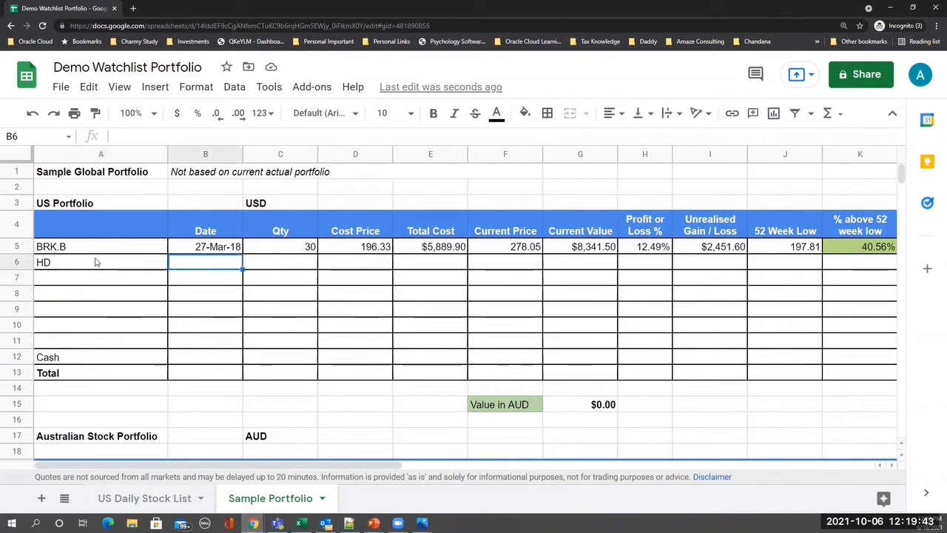
{"action": "type", "text": "12-Ju"}
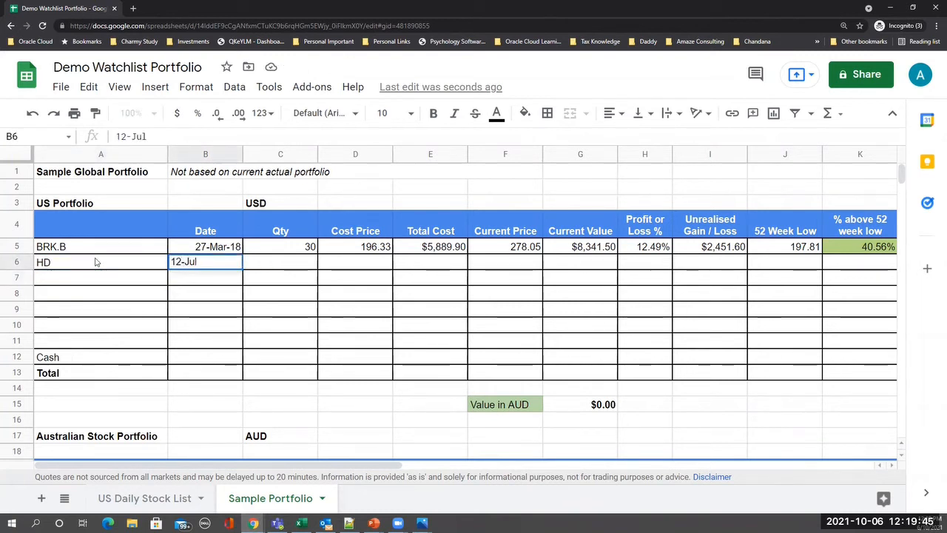
{"action": "type", "text": "l-12"}
{"action": "key", "text": "Tab"}
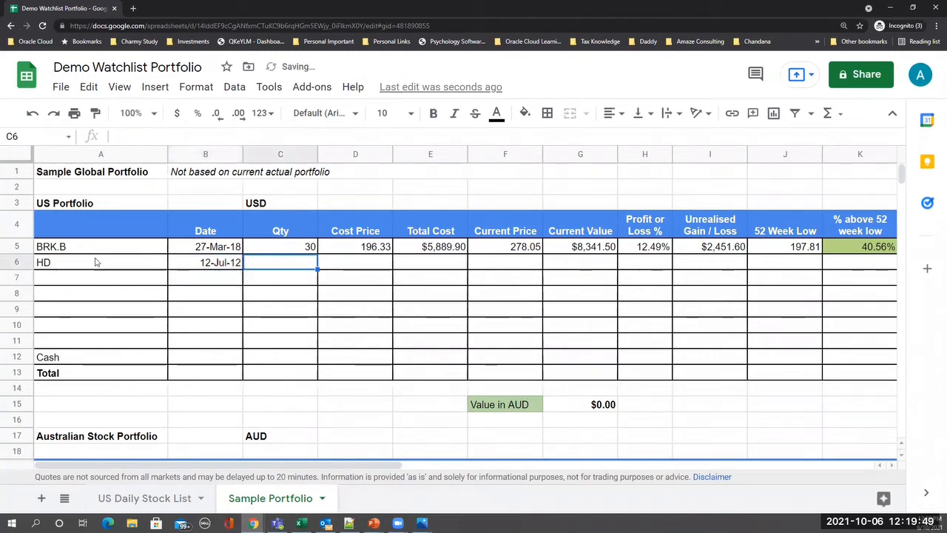
{"action": "type", "text": "60"}
{"action": "key", "text": "Tab"}
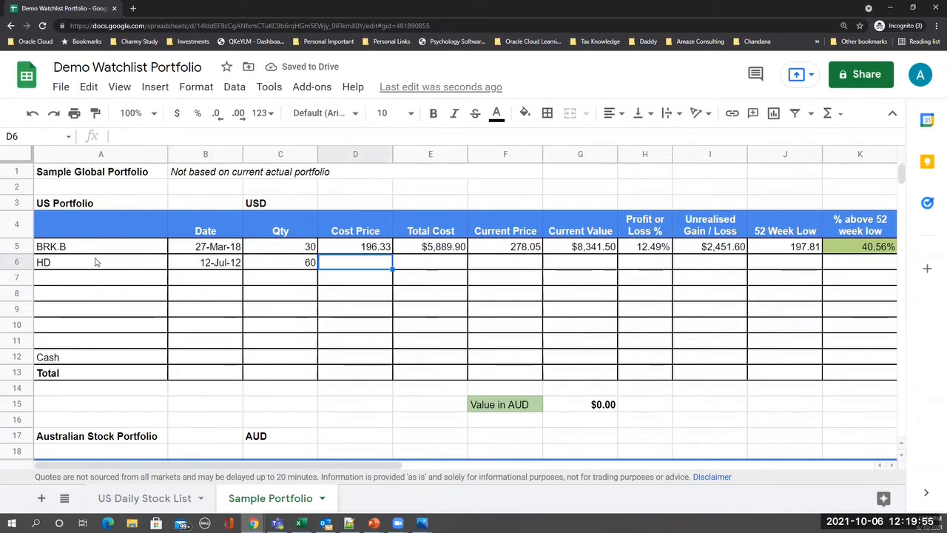
{"action": "type", "text": "64.34"}
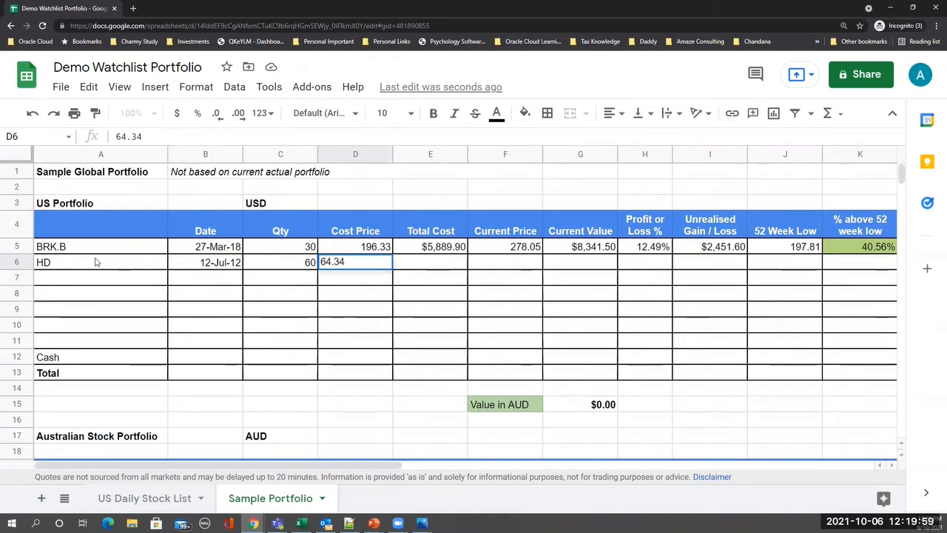
{"action": "key", "text": "Return"}
- Copy BRK.B's metric formulas E5:P5 into the HD row E6:P6
{"action": "key", "text": "Right"}
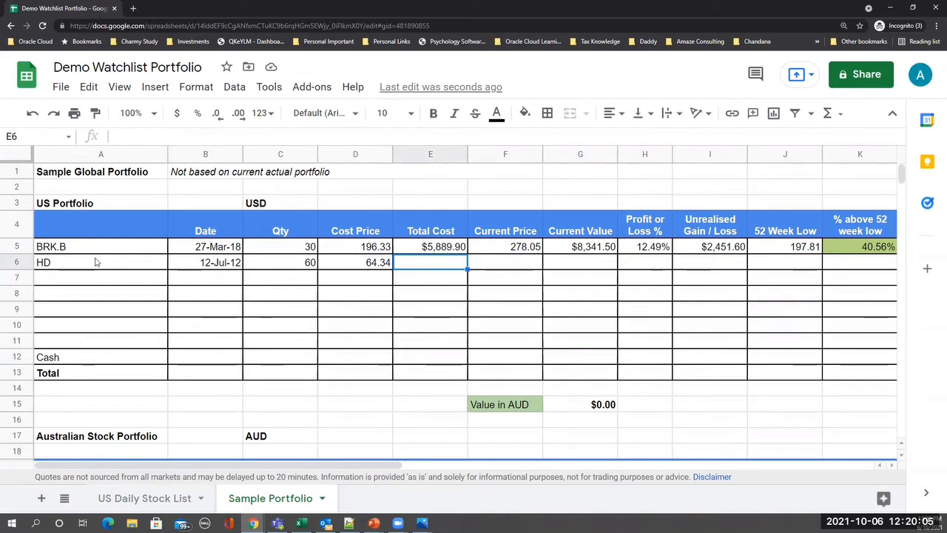
{"action": "key", "text": "Up"}
{"action": "key", "text": "shift+Right"}
{"action": "key", "text": "shift+Right"}
{"action": "key", "text": "shift+Right"}
{"action": "key", "text": "shift+Right"}
{"action": "key", "text": "shift+Right"}
{"action": "key", "text": "shift+Right"}
{"action": "key", "text": "shift+Right"}
{"action": "key", "text": "shift+Right"}
{"action": "key", "text": "shift+Right"}
{"action": "key", "text": "shift+Right"}
{"action": "key", "text": "shift+Right"}
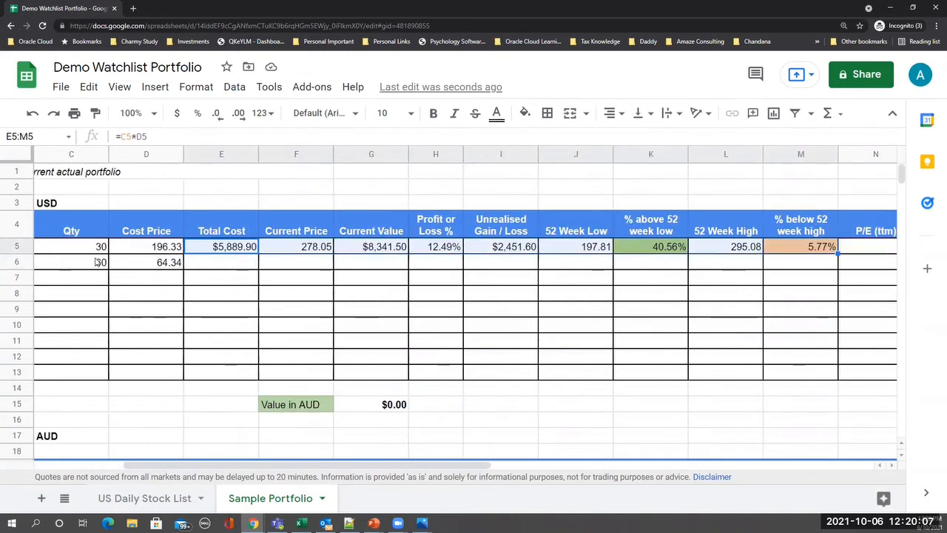
{"action": "key", "text": "shift+Right"}
{"action": "key", "text": "shift+Left"}
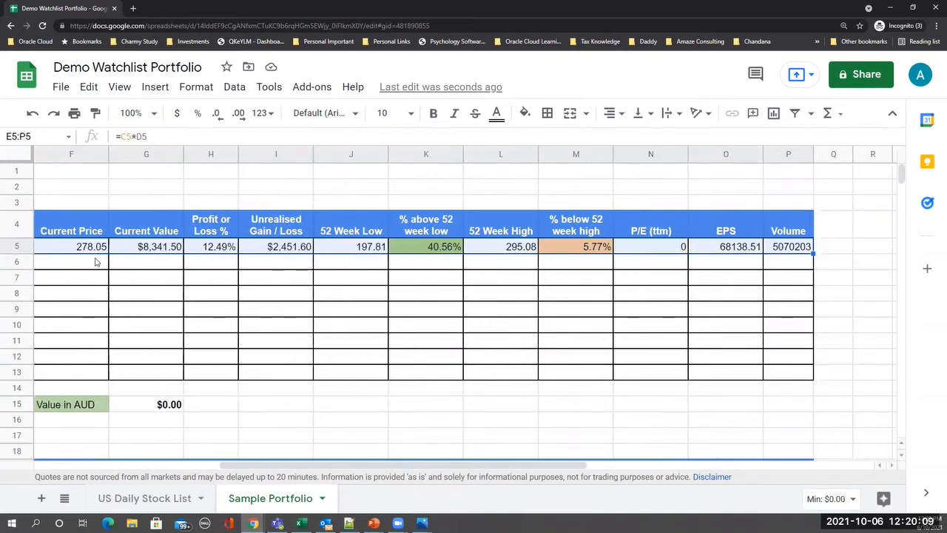
{"action": "key", "text": "ctrl+c"}
{"action": "key", "text": "Down"}
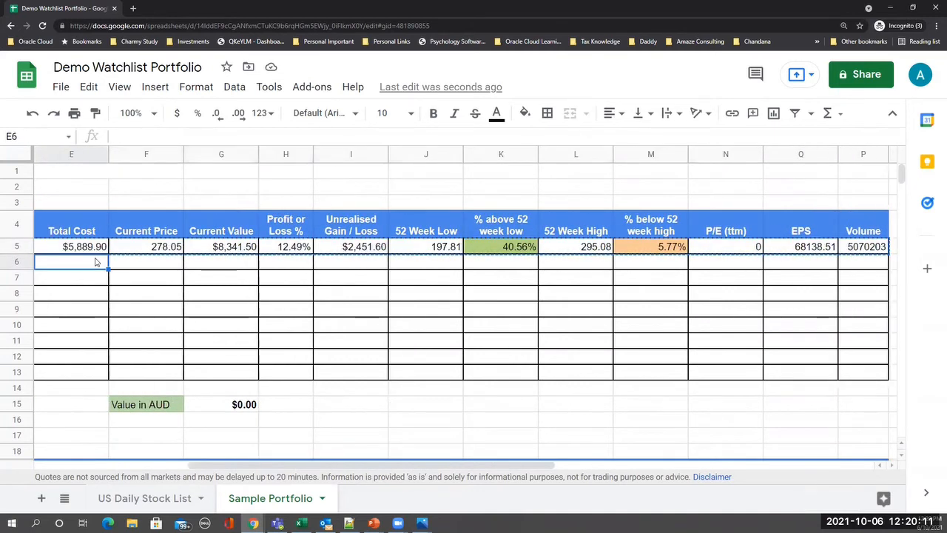
{"action": "key", "text": "ctrl+v"}
{"action": "key", "text": "Down"}
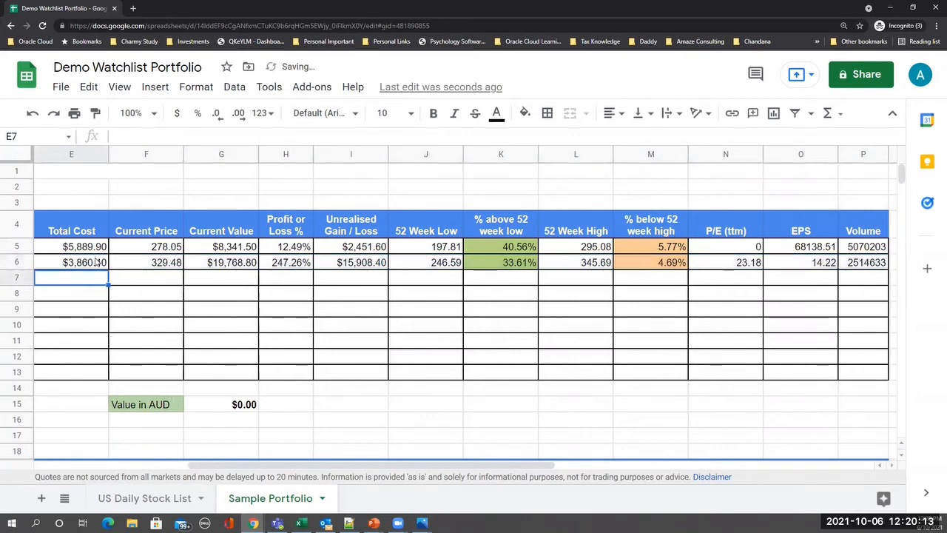
{"action": "key", "text": "Left"}
{"action": "key", "text": "Left"}
{"action": "key", "text": "Left"}
{"action": "key", "text": "Left"}
{"action": "key", "text": "Right"}
{"action": "key", "text": "Right"}
{"action": "key", "text": "Right"}
{"action": "key", "text": "Right"}
{"action": "key", "text": "Right"}
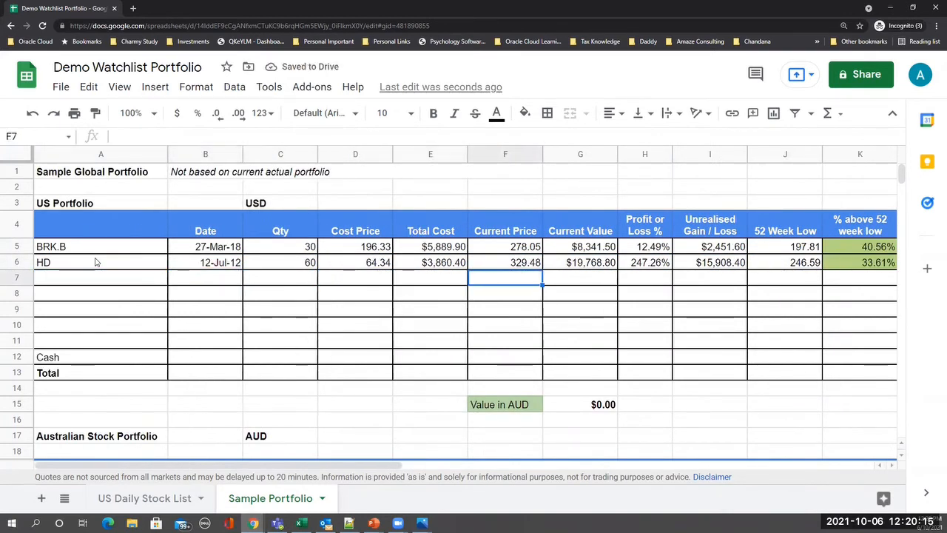
- Enter the GE row: ticker GE, date 24-Jul-09, quantity 400, cost price 12
{"action": "left_click", "coordinate": [90, 279]}
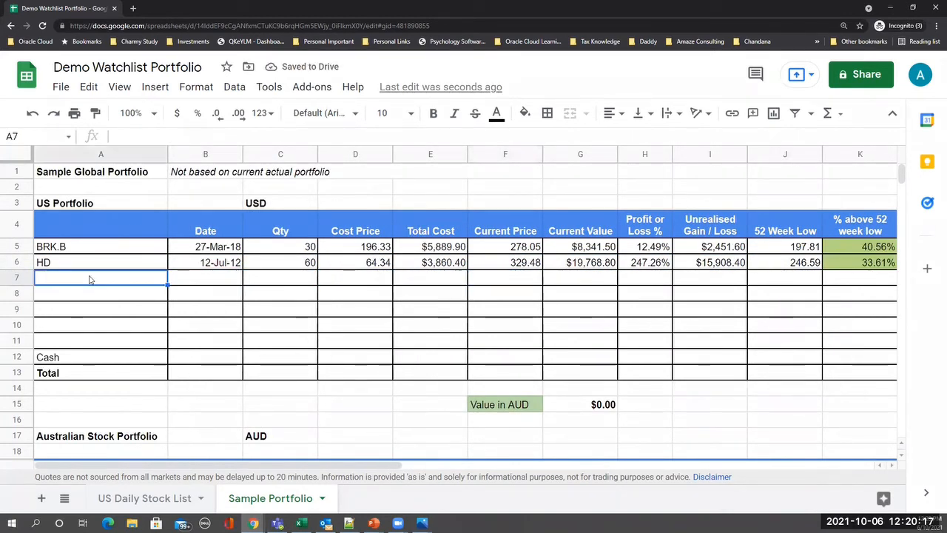
{"action": "type", "text": "GE"}
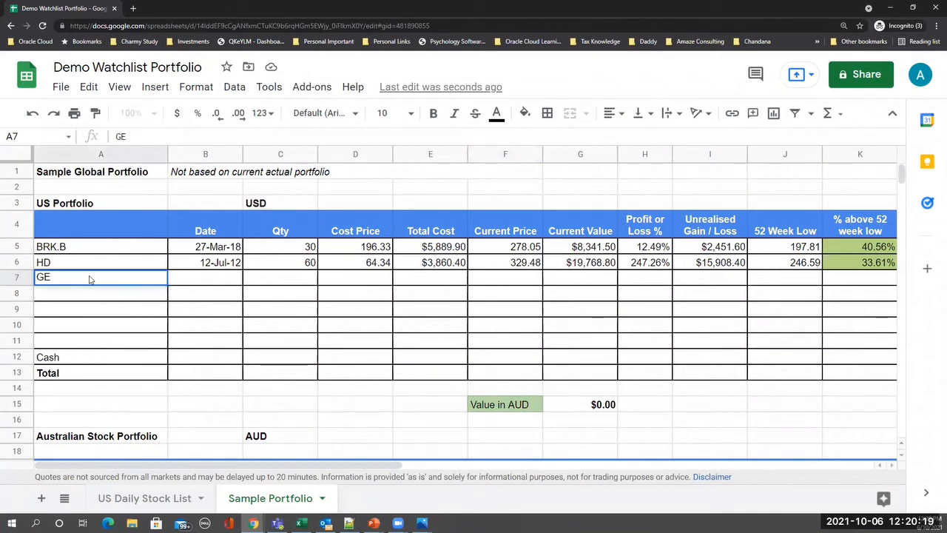
{"action": "key", "text": "Return"}
{"action": "key", "text": "Up"}
{"action": "key", "text": "Right"}
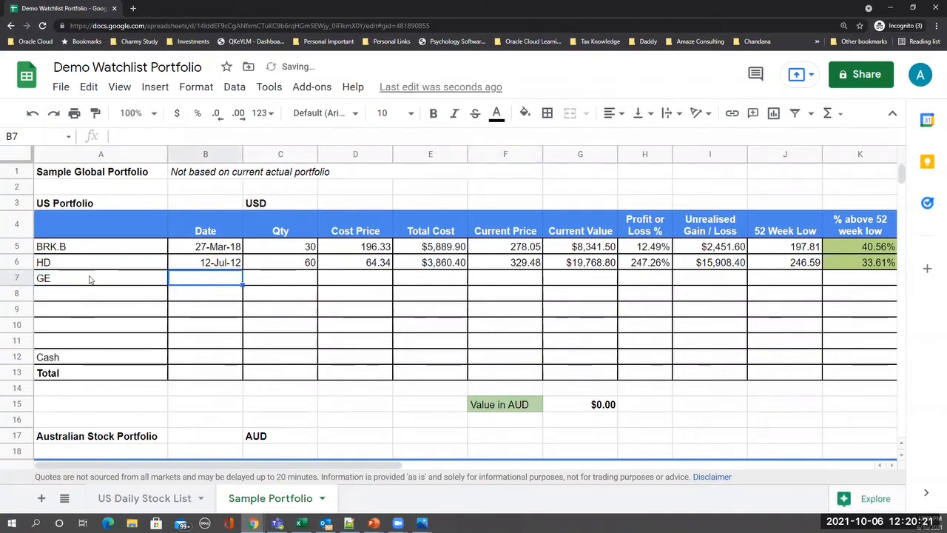
{"action": "type", "text": "24-Jul"}
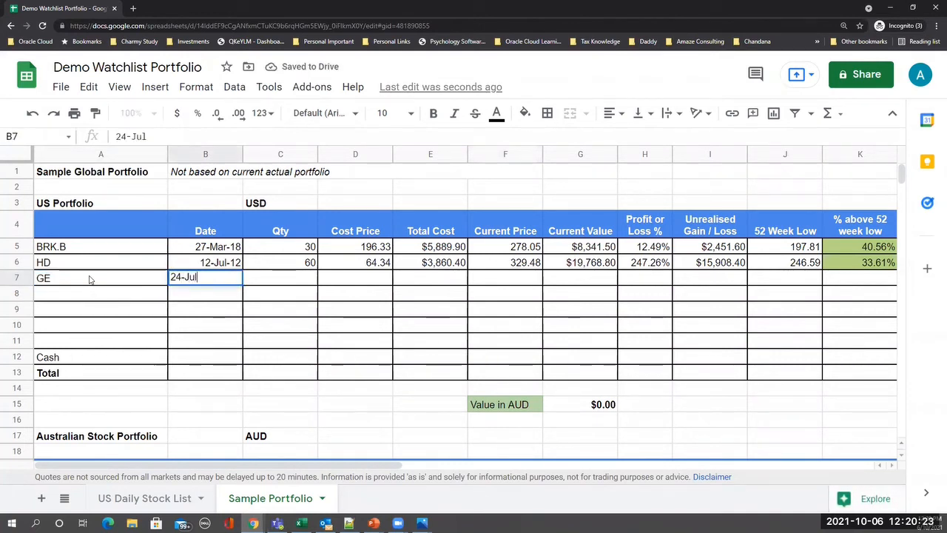
{"action": "type", "text": "-09"}
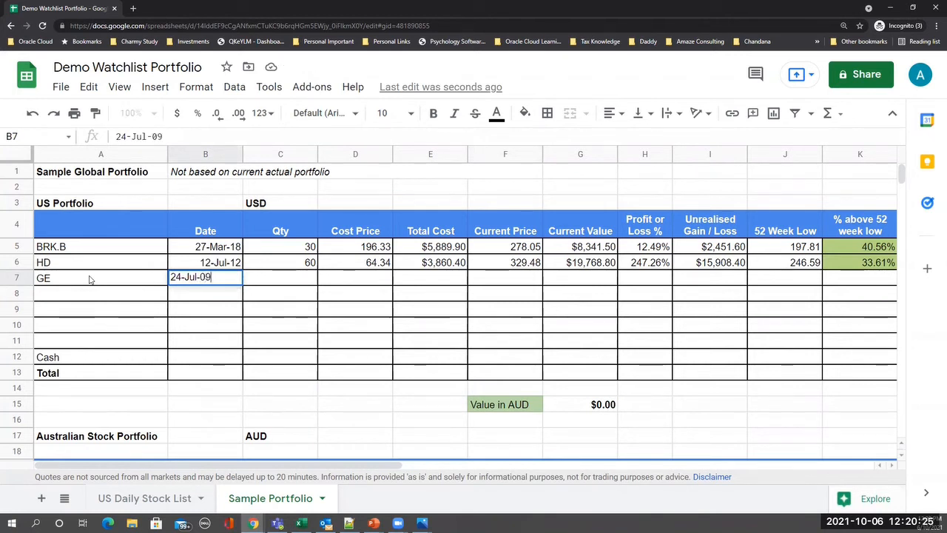
{"action": "key", "text": "Return"}
{"action": "key", "text": "Up"}
{"action": "key", "text": "Tab"}
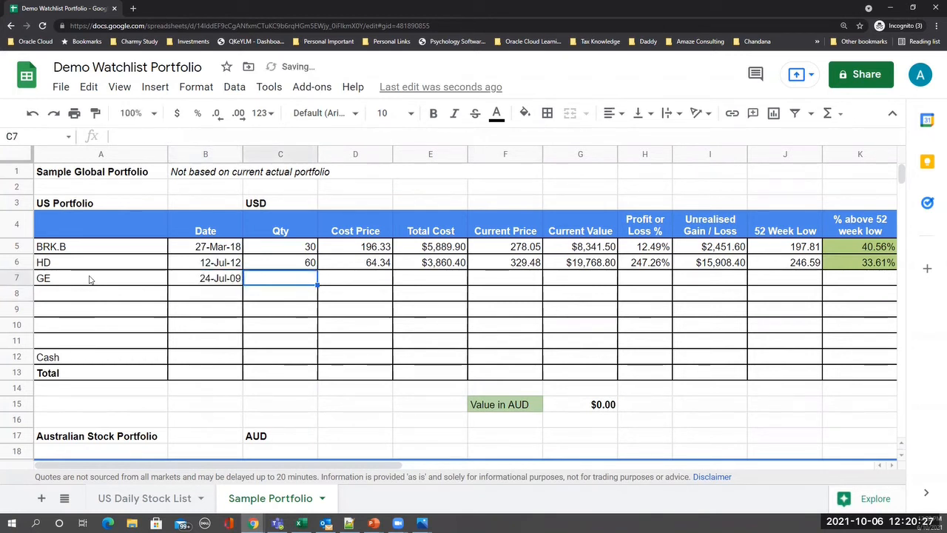
{"action": "type", "text": "400"}
{"action": "key", "text": "Return"}
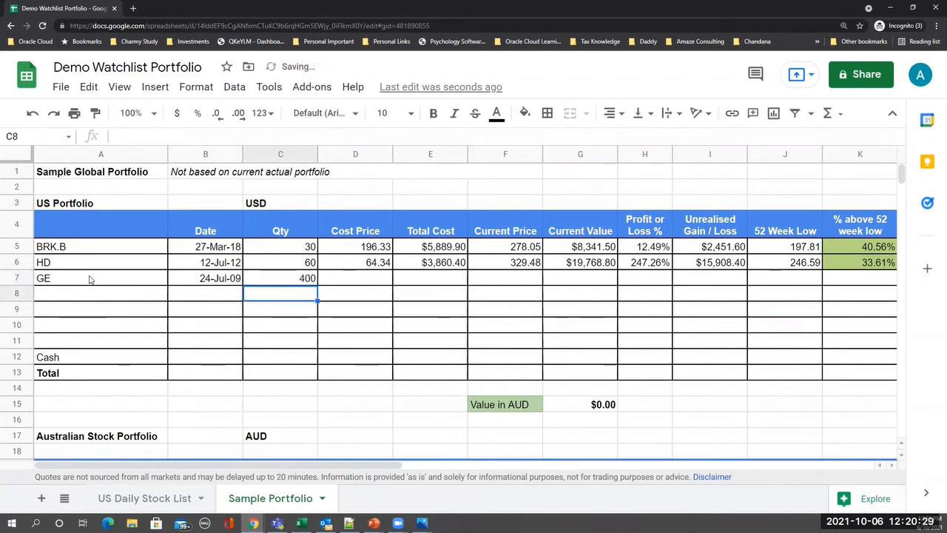
{"action": "key", "text": "Up"}
{"action": "key", "text": "Tab"}
{"action": "type", "text": "1"}
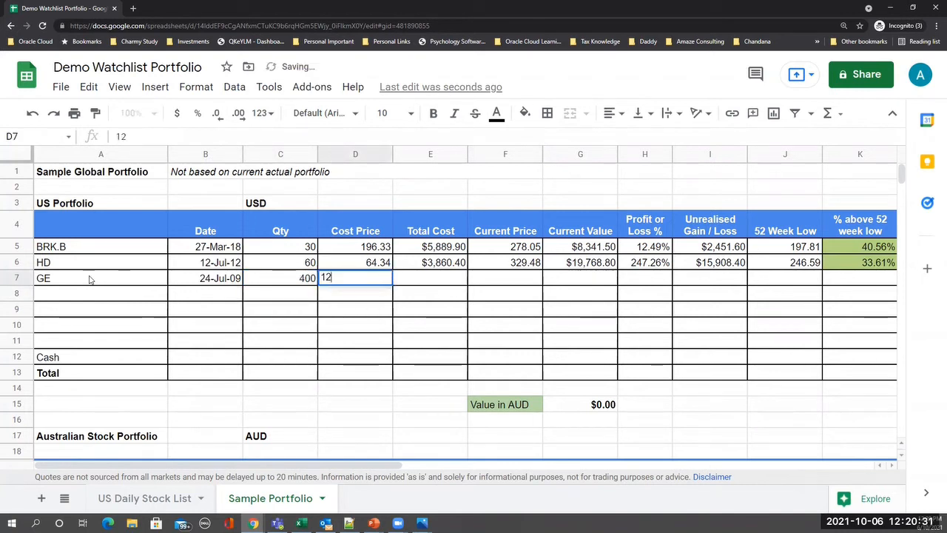
{"action": "key", "text": "Tab"}
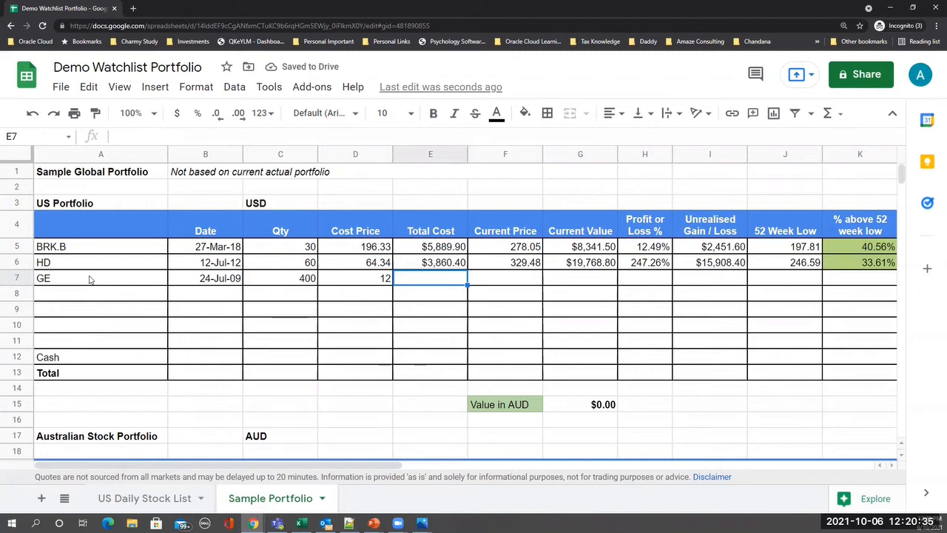
- Copy HD's metric formulas E6:P6 into the GE row, giving a current price of 104.9
{"action": "key", "text": "Up"}
{"action": "key", "text": "shift+Right"}
{"action": "key", "text": "shift+Right"}
{"action": "key", "text": "shift+Right"}
{"action": "key", "text": "shift+Right"}
{"action": "key", "text": "shift+Right"}
{"action": "key", "text": "shift+Right"}
{"action": "key", "text": "shift+Right"}
{"action": "key", "text": "shift+Right"}
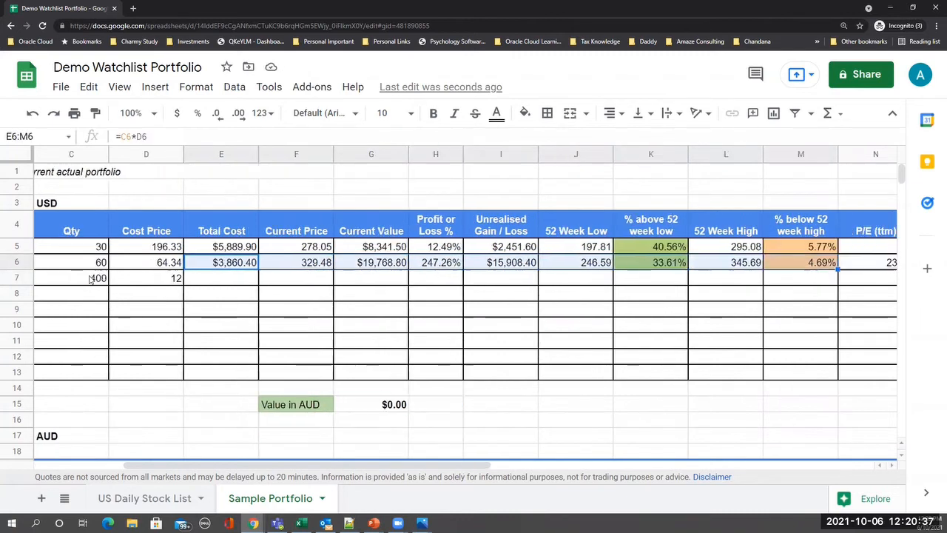
{"action": "key", "text": "shift+Right"}
{"action": "key", "text": "shift+Right"}
{"action": "key", "text": "shift+Right"}
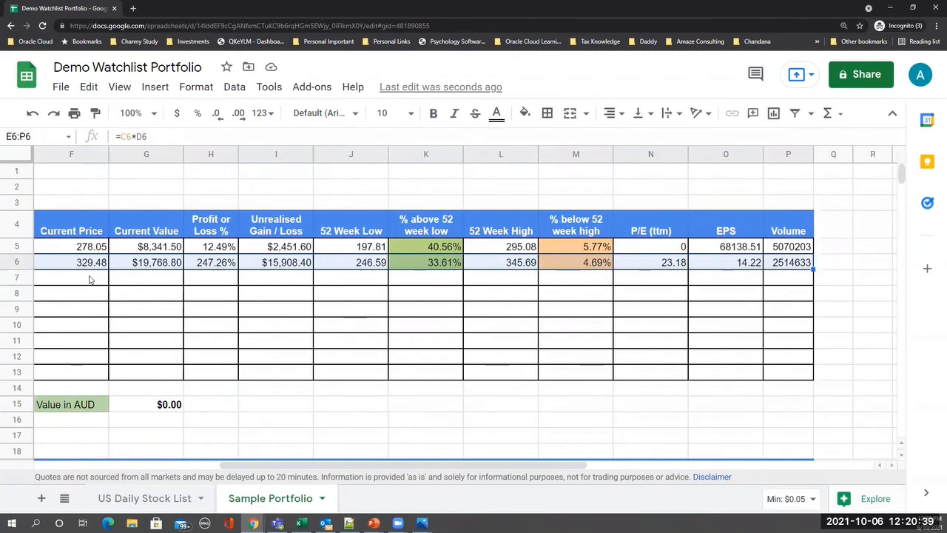
{"action": "key", "text": "ctrl+c"}
{"action": "key", "text": "Down"}
{"action": "key", "text": "ctrl+v"}
{"action": "key", "text": "Down"}
{"action": "key", "text": "Down"}
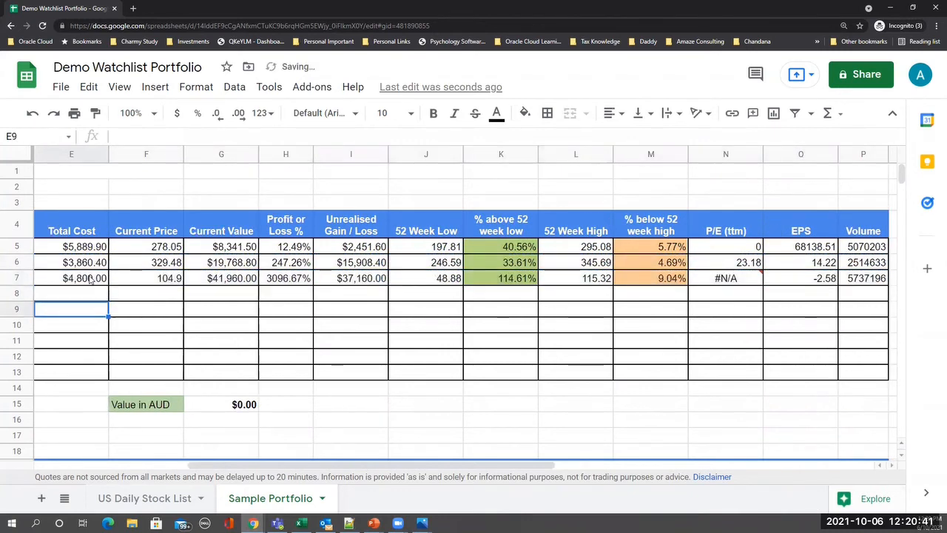
{"action": "key", "text": "Down"}
{"action": "key", "text": "Down"}
{"action": "key", "text": "Down"}
{"action": "key", "text": "Down"}
{"action": "key", "text": "Down"}
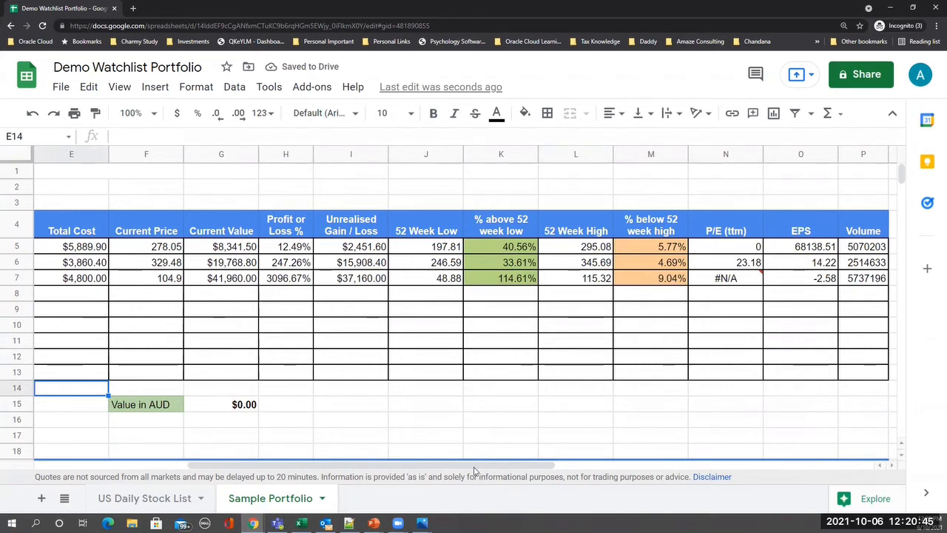
{"action": "left_click_drag", "start_coordinate": [478, 465], "coordinate": [322, 465]}
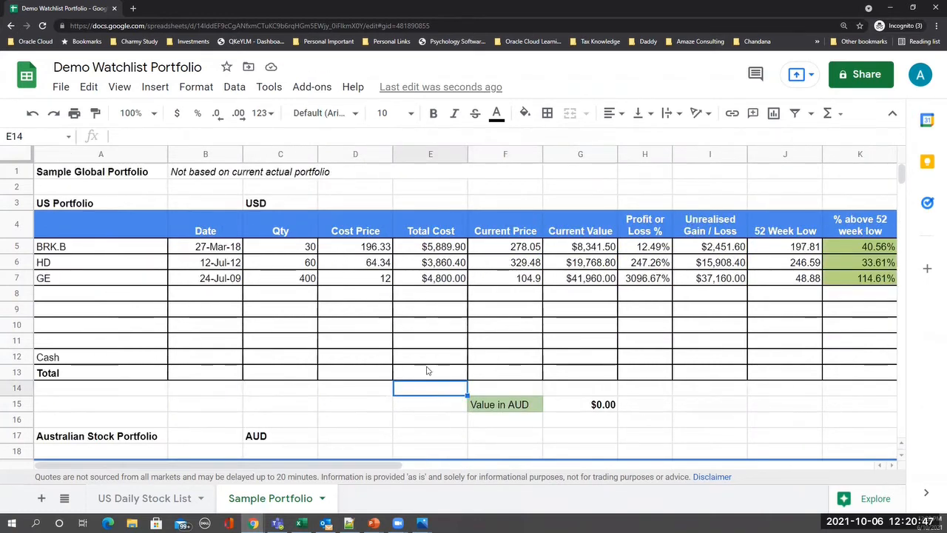
- Put =SUM(E5:E12) in E13 via the Functions menu, totalling Total Cost at $14,550.30
{"action": "key", "text": "Up"}
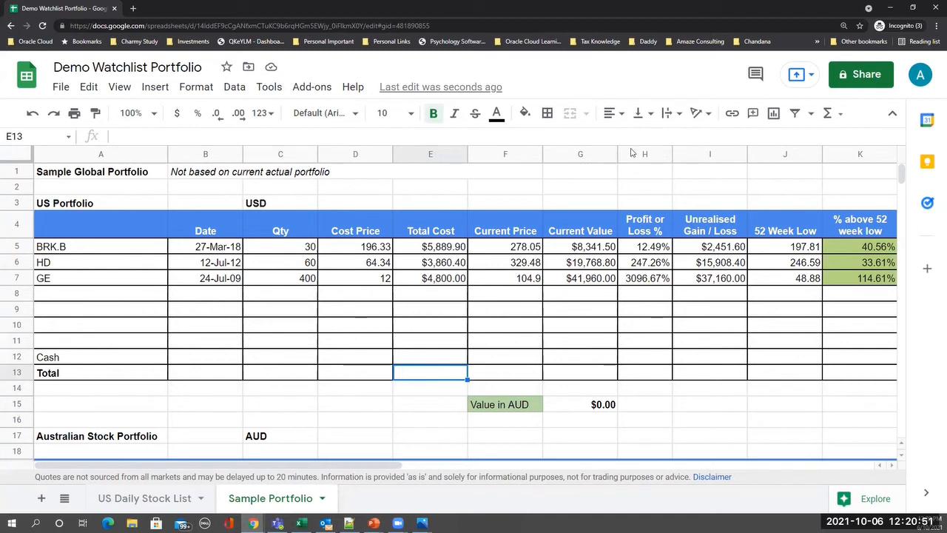
{"action": "left_click", "coordinate": [829, 114]}
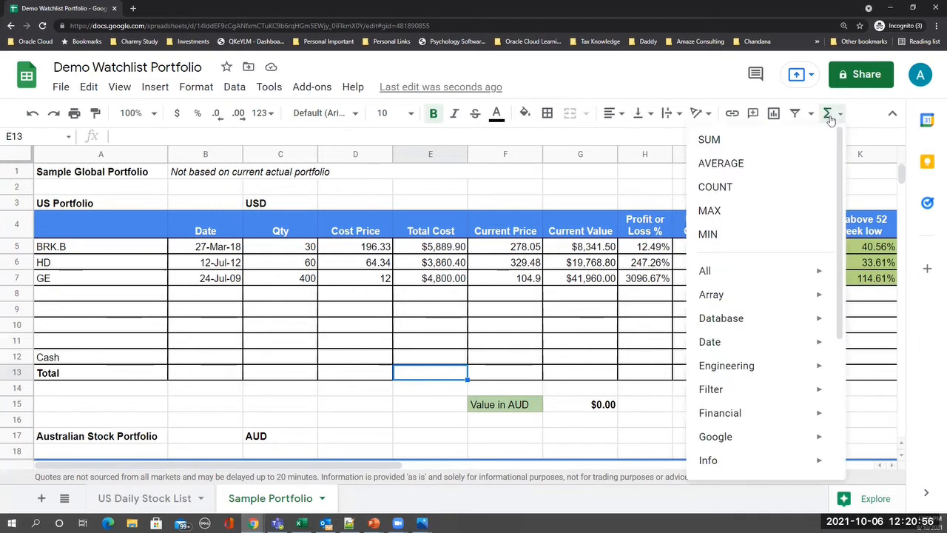
{"action": "left_click", "coordinate": [731, 139]}
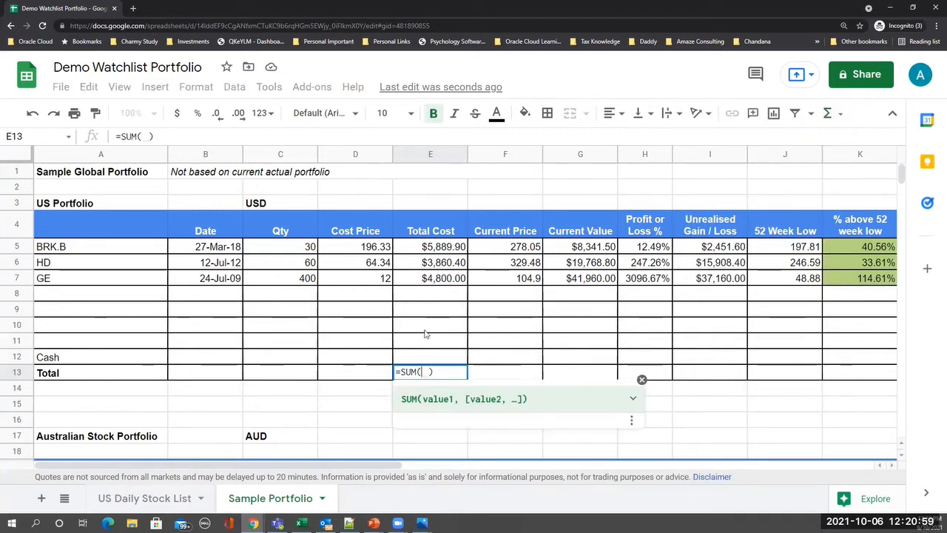
{"action": "left_click_drag", "start_coordinate": [429, 249], "coordinate": [437, 352]}
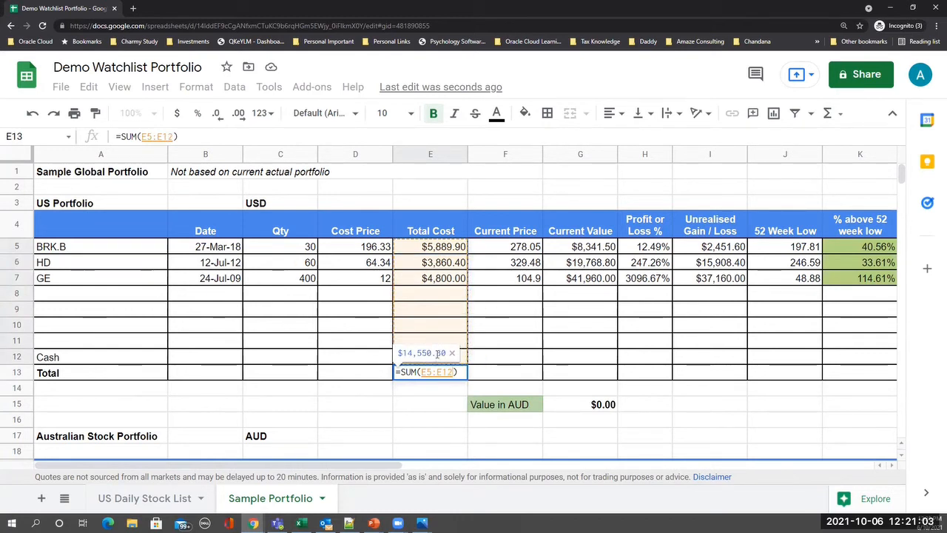
{"action": "key", "text": "Return"}
{"action": "key", "text": "Up"}
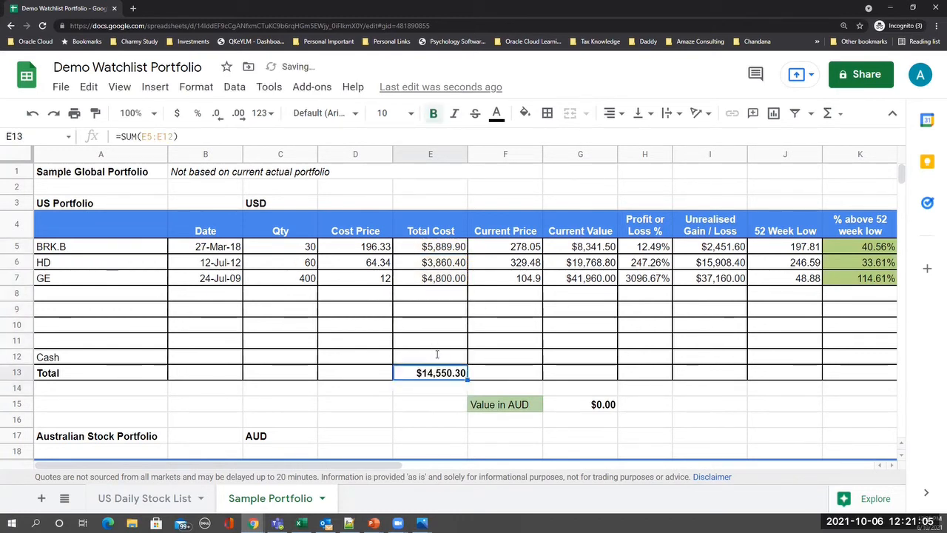
{"action": "key", "text": "Up"}
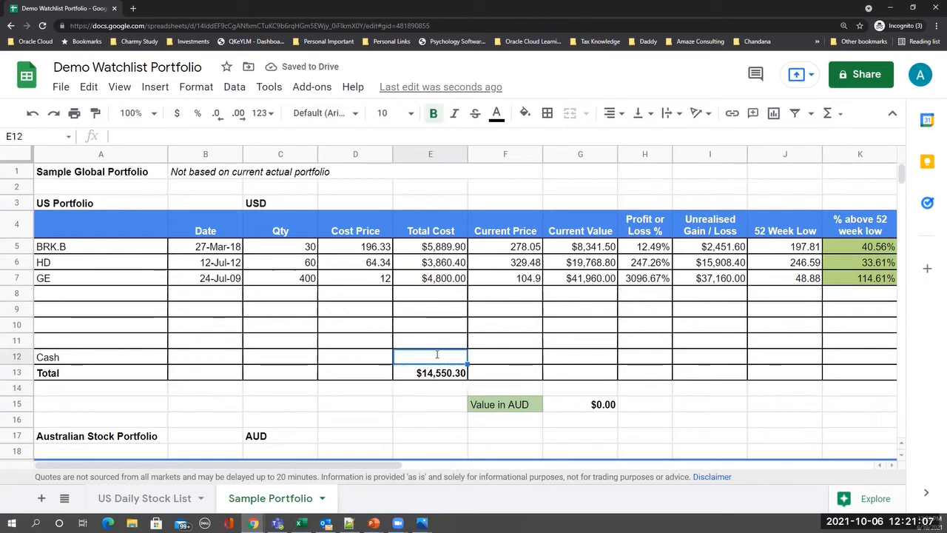
{"action": "key", "text": "Left"}
{"action": "key", "text": "Left"}
{"action": "key", "text": "Left"}
{"action": "key", "text": "Left"}
{"action": "key", "text": "Right"}
{"action": "key", "text": "Right"}
{"action": "key", "text": "Right"}
{"action": "key", "text": "Right"}
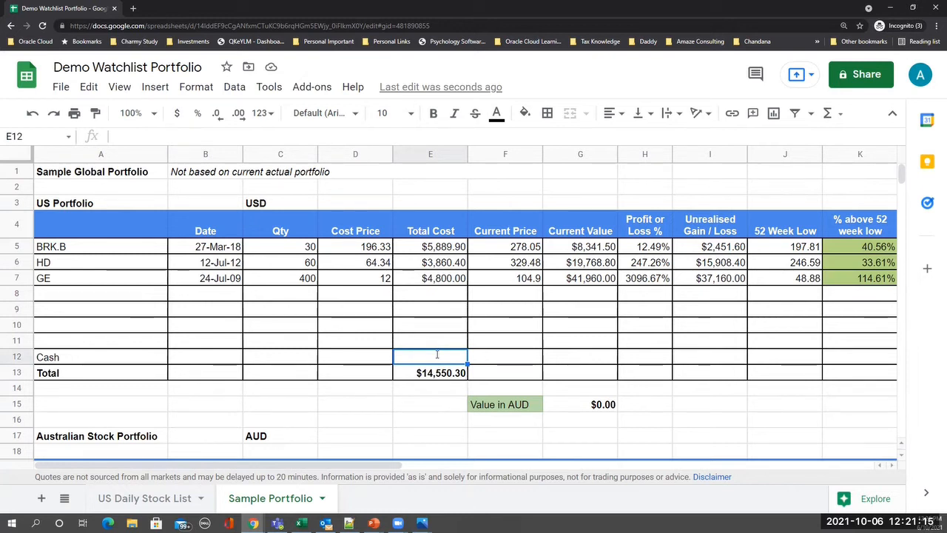
{"action": "key", "text": "Right"}
{"action": "key", "text": "Right"}
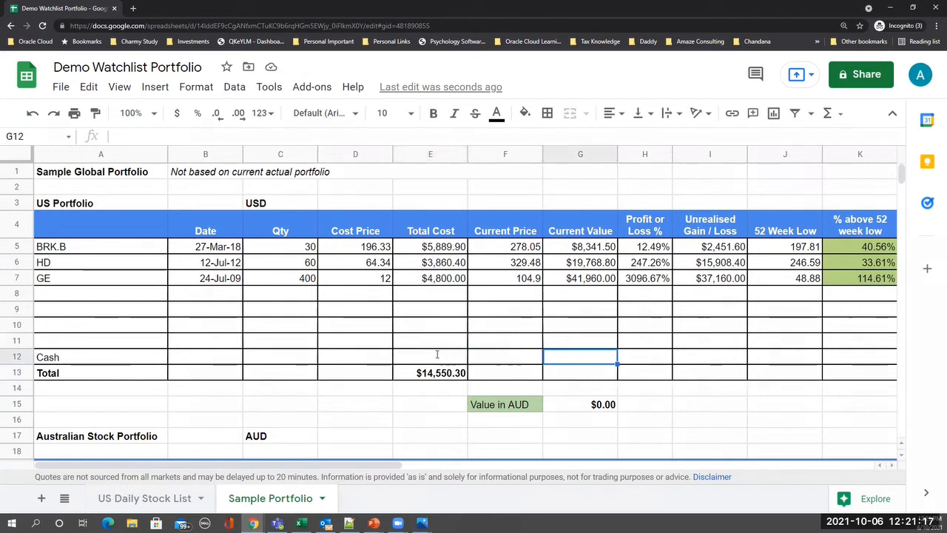
{"action": "key", "text": "Left"}
{"action": "key", "text": "Left"}
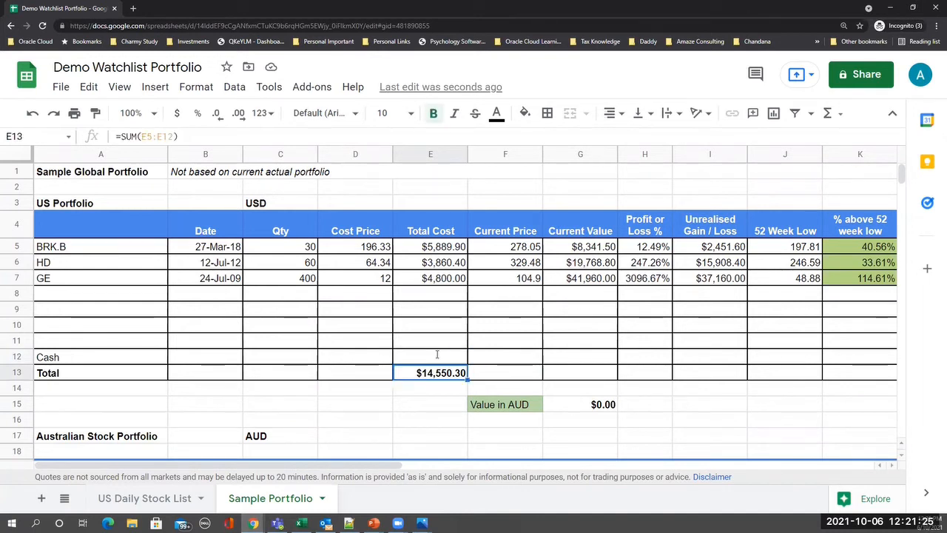
{"action": "key", "text": "Right"}
{"action": "key", "text": "Right"}
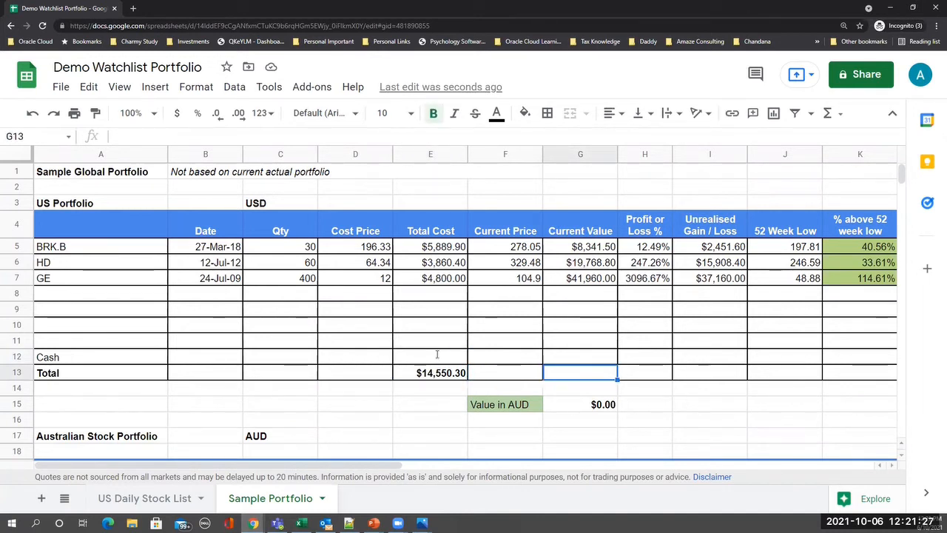
- Copy the Total Cost sum into the Current Value ($70,070.30) and Unrealised Gain / Loss ($55,520.00) totals
{"action": "key", "text": "Left"}
{"action": "key", "text": "Left"}
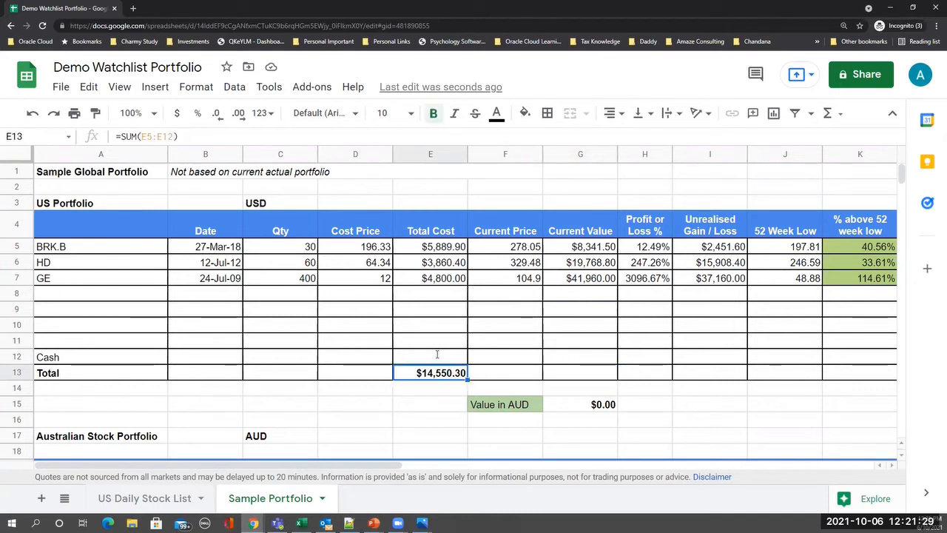
{"action": "key", "text": "ctrl+c"}
{"action": "key", "text": "Right"}
{"action": "key", "text": "Right"}
{"action": "key", "text": "ctrl+v"}
{"action": "key", "text": "Right"}
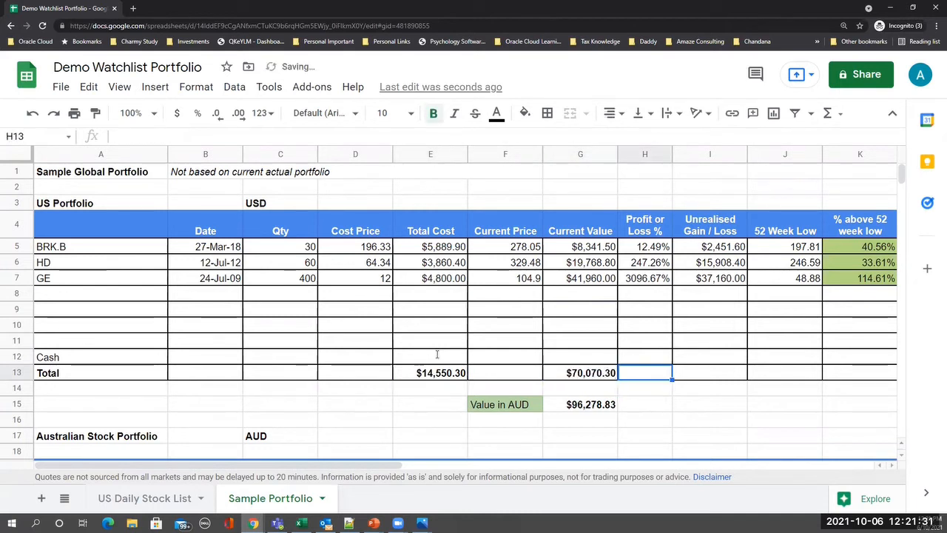
{"action": "key", "text": "Right"}
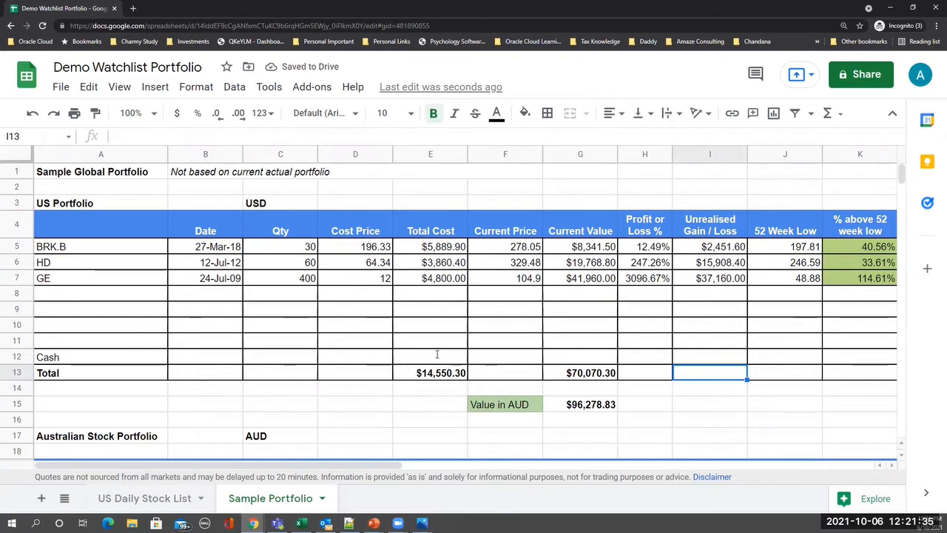
{"action": "key", "text": "ctrl+v"}
{"action": "key", "text": "Right"}
{"action": "key", "text": "Right"}
{"action": "key", "text": "Right"}
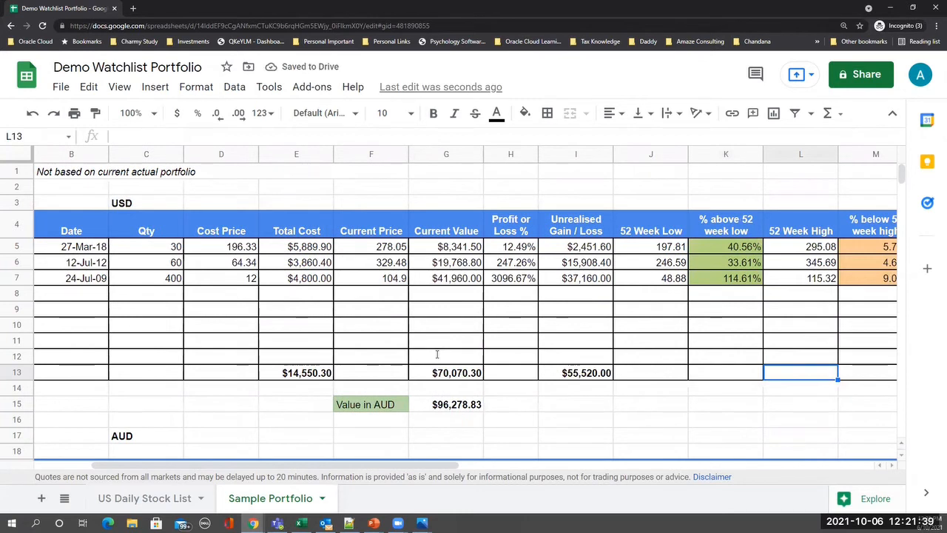
{"action": "key", "text": "Left"}
{"action": "key", "text": "Left"}
{"action": "key", "text": "Left"}
{"action": "key", "text": "Left"}
{"action": "key", "text": "Right"}
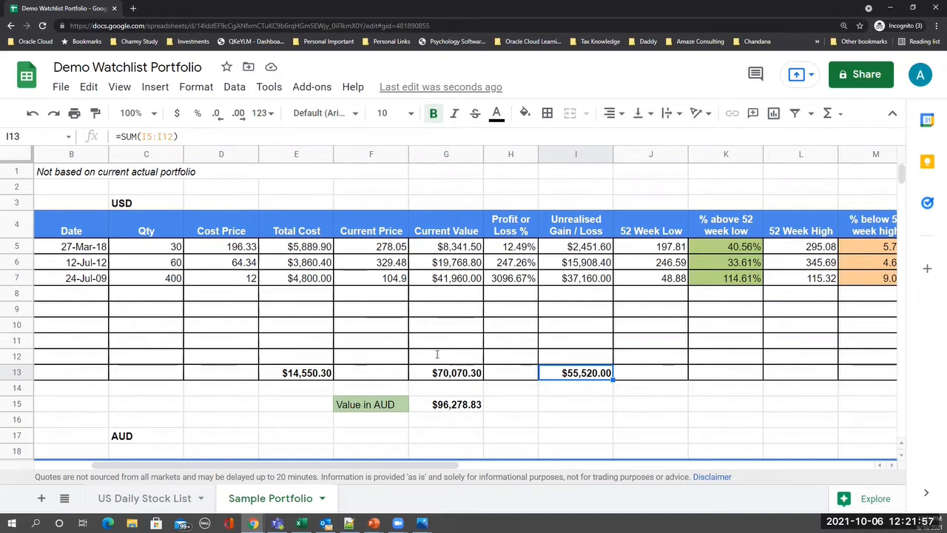
- Check the Value in AUD conversion formula, now reading $96,278.83
{"action": "key", "text": "Left"}
{"action": "key", "text": "Left"}
{"action": "key", "text": "Left"}
{"action": "key", "text": "Left"}
{"action": "key", "text": "Left"}
{"action": "key", "text": "Left"}
{"action": "key", "text": "Left"}
{"action": "key", "text": "Left"}
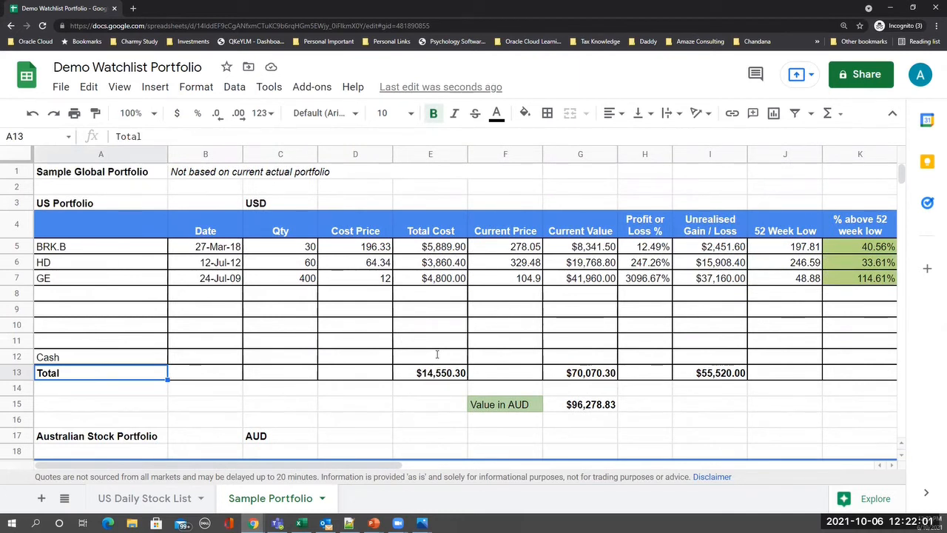
{"action": "key", "text": "Down"}
{"action": "key", "text": "Down"}
{"action": "key", "text": "Right"}
{"action": "key", "text": "Right"}
{"action": "key", "text": "Right"}
{"action": "key", "text": "Right"}
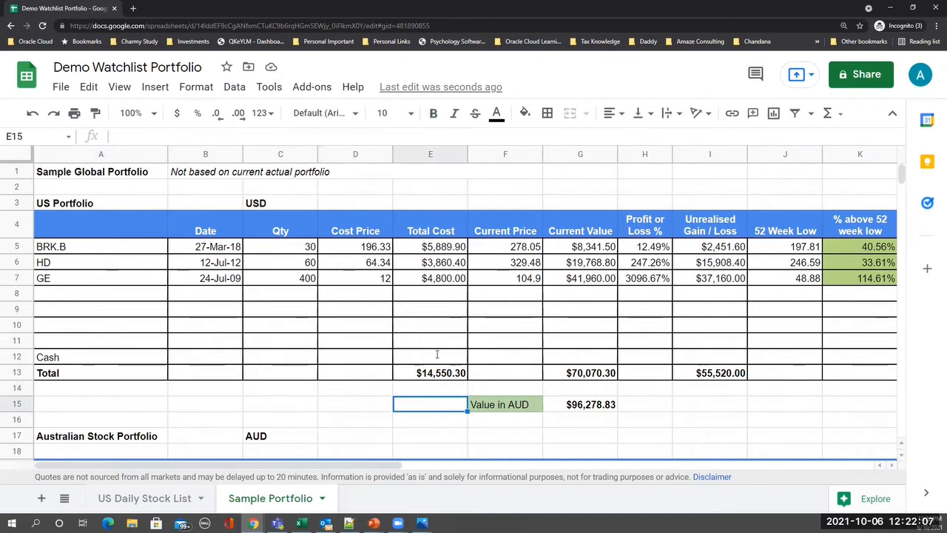
{"action": "key", "text": "Right"}
{"action": "key", "text": "Right"}
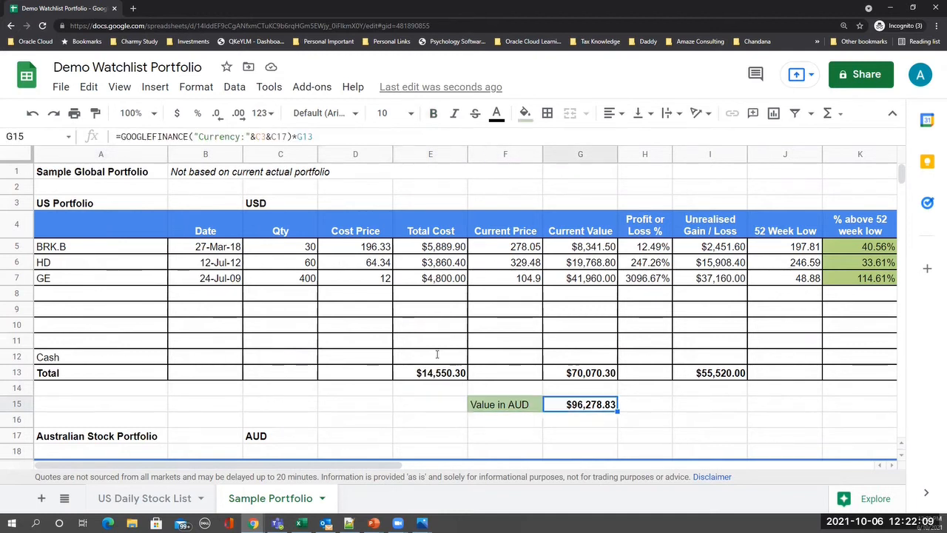
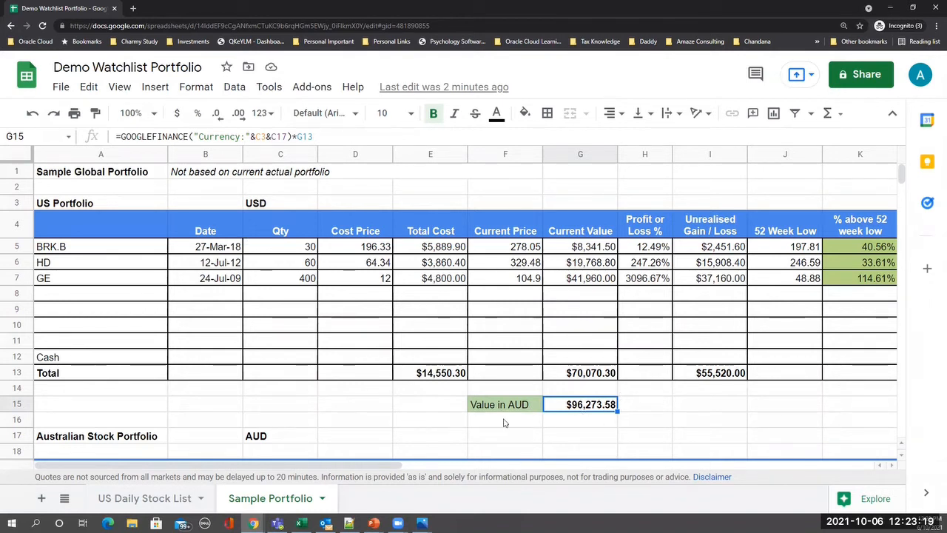
- Scroll down to the empty Australian Stock Portfolio table, select A20, and switch to Google Finance
{"action": "left_click", "coordinate": [411, 421]}
{"action": "scroll", "coordinate": [427, 426], "scroll_direction": "down", "scroll_amount": 3}
{"action": "scroll", "coordinate": [431, 428], "scroll_direction": "down", "scroll_amount": 2}
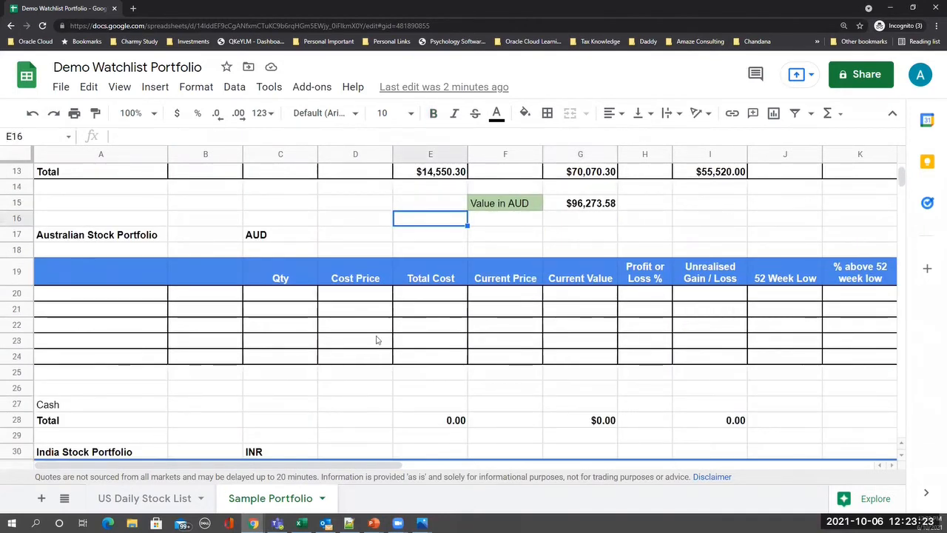
{"action": "left_click", "coordinate": [109, 297]}
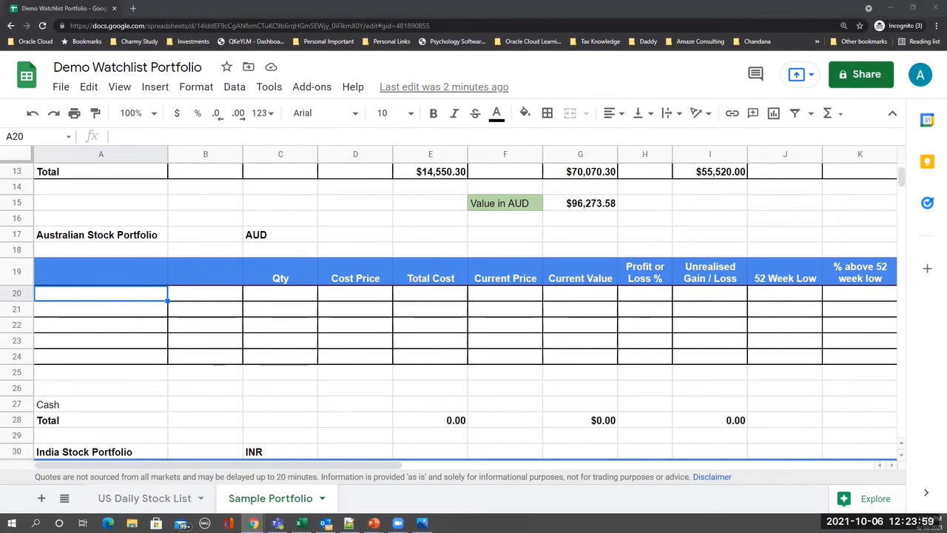
{"action": "key", "text": "alt+Tab"}
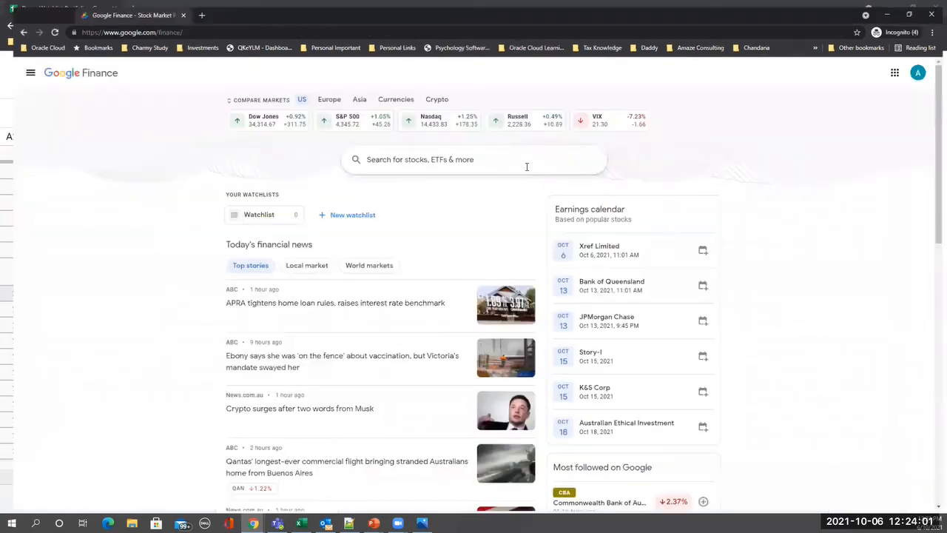
- Search Google Finance for 'cba' and open the Commonwealth Bank of Australia (CBA:ASX) quote at $103.01
{"action": "left_click", "coordinate": [453, 155]}
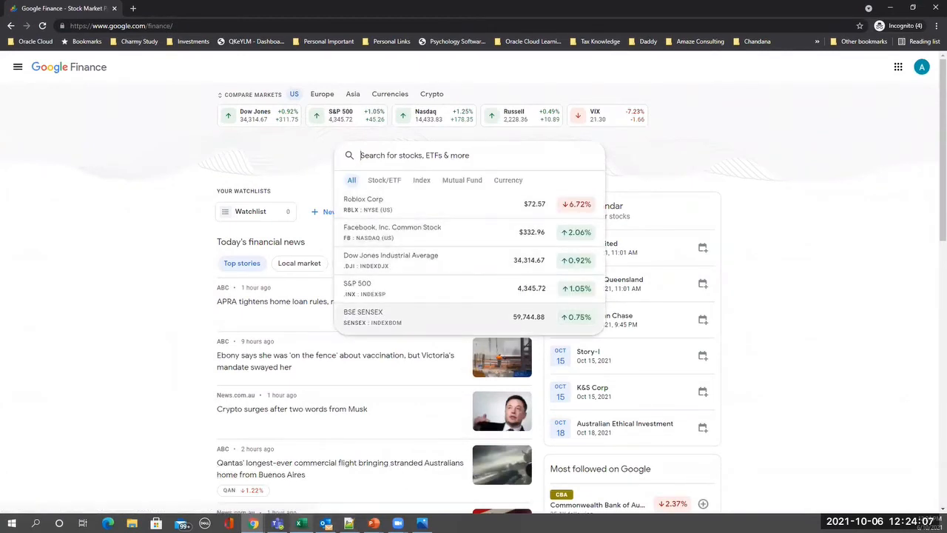
{"action": "mouse_move", "coordinate": [253, 523]}
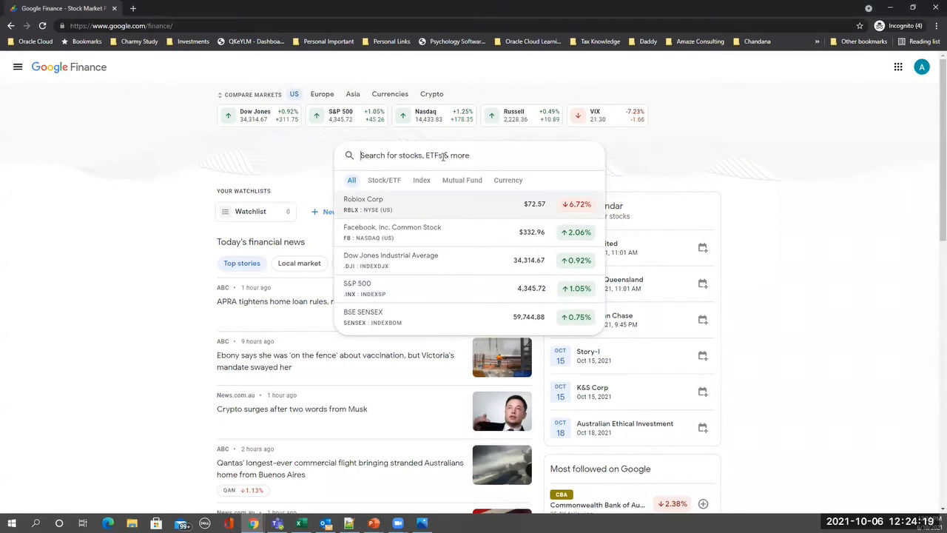
{"action": "type", "text": "cba"}
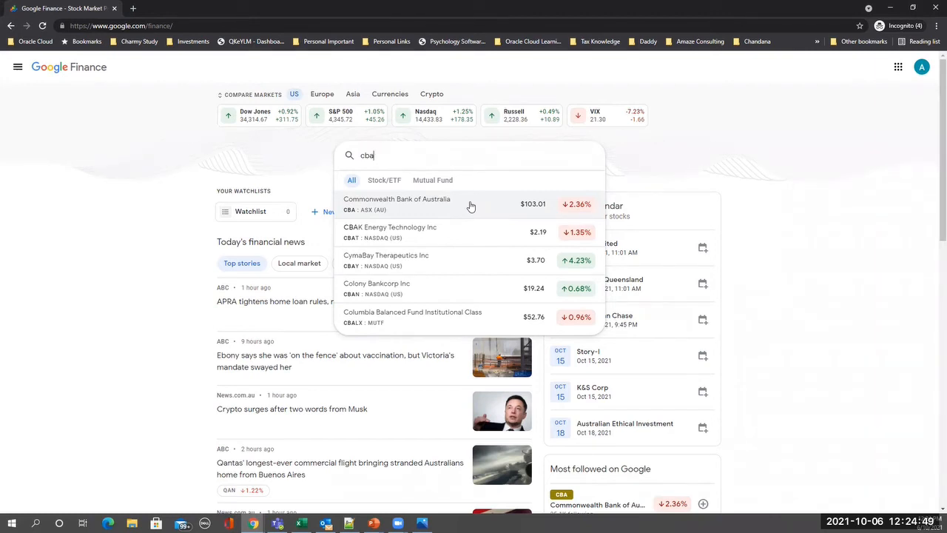
{"action": "left_click", "coordinate": [401, 211]}
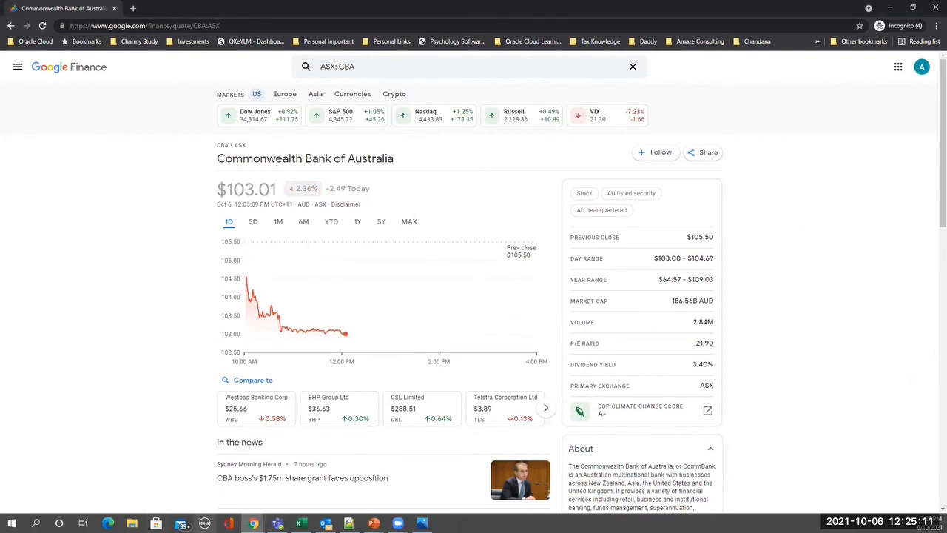
{"action": "left_click", "coordinate": [253, 523]}
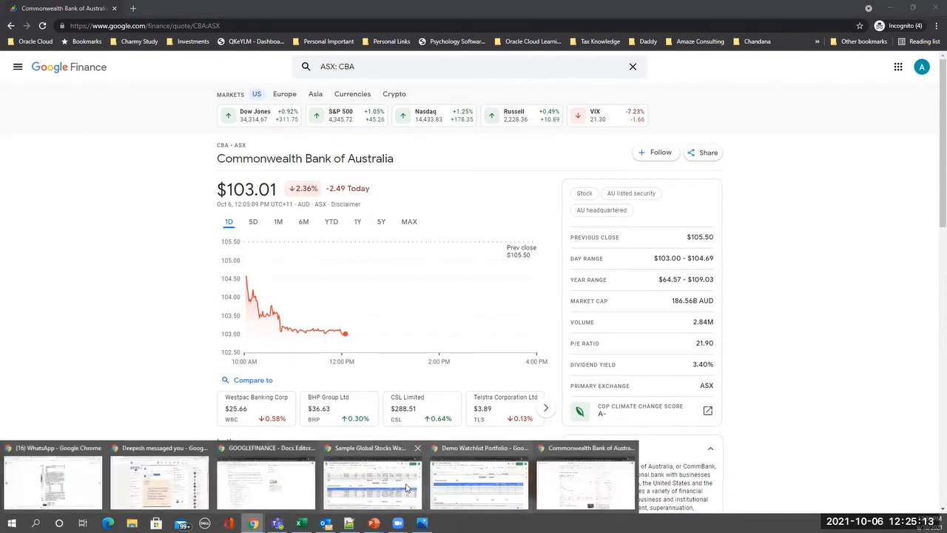
- Back in the spreadsheet, enter the ticker ASX:CBA in A20
{"action": "left_click", "coordinate": [490, 482]}
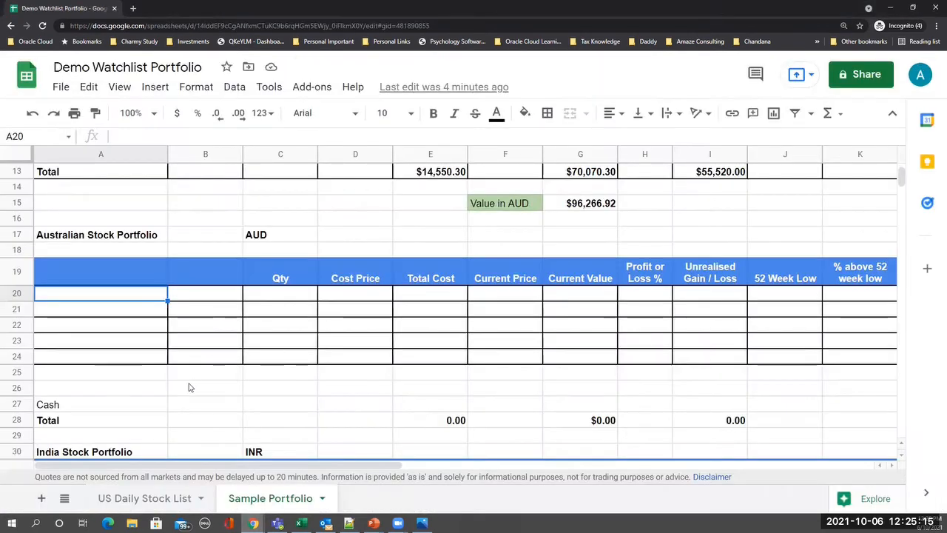
{"action": "type", "text": "ASX"}
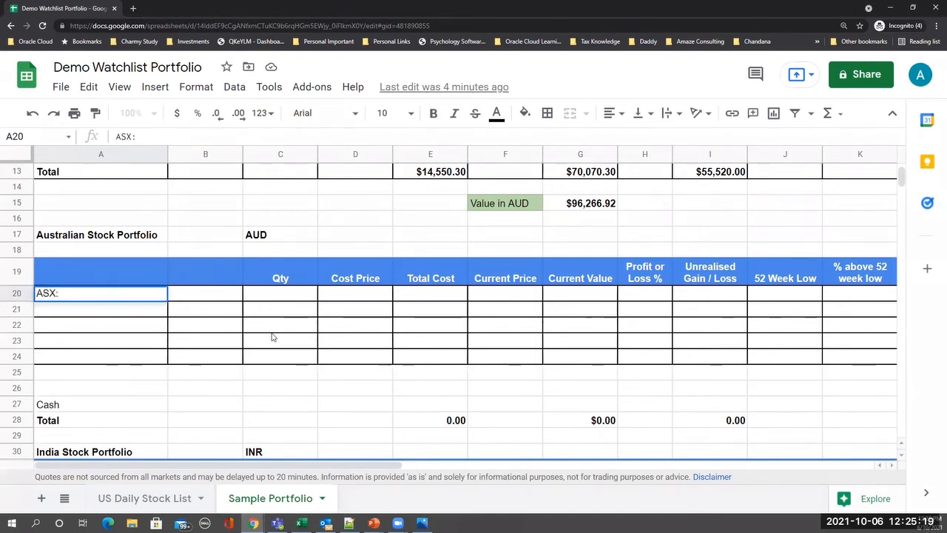
{"action": "type", "text": ":CBA"}
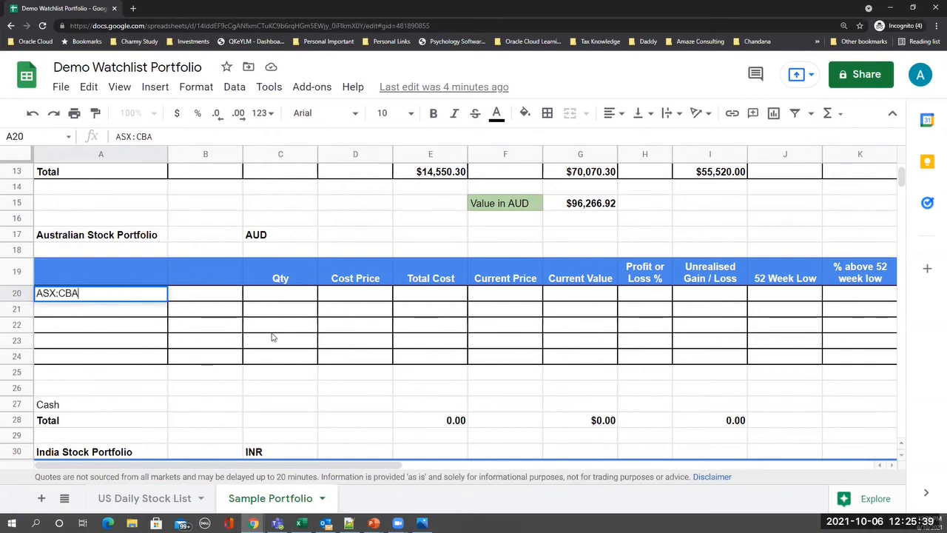
{"action": "key", "text": "Return"}
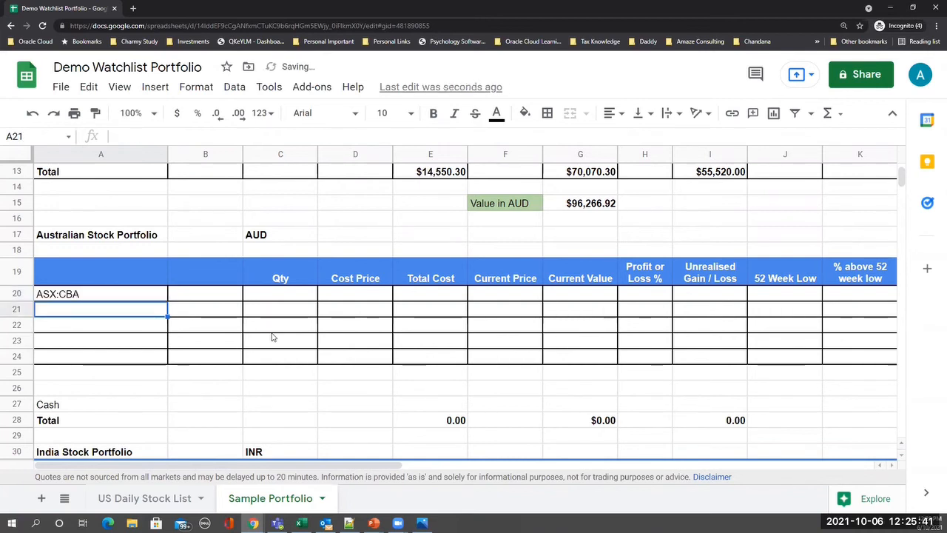
{"action": "key", "text": "Up"}
{"action": "key", "text": "Right"}
{"action": "key", "text": "Right"}
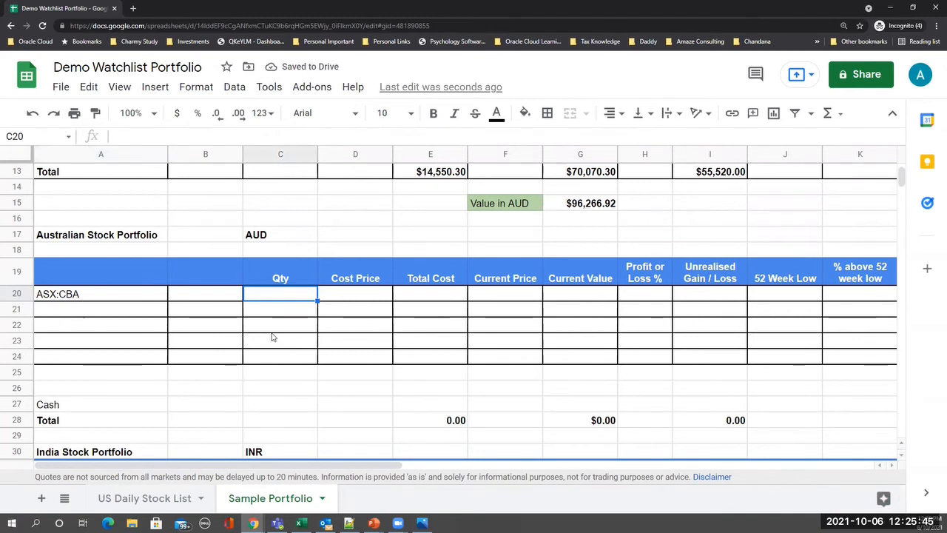
{"action": "key", "text": "Left"}
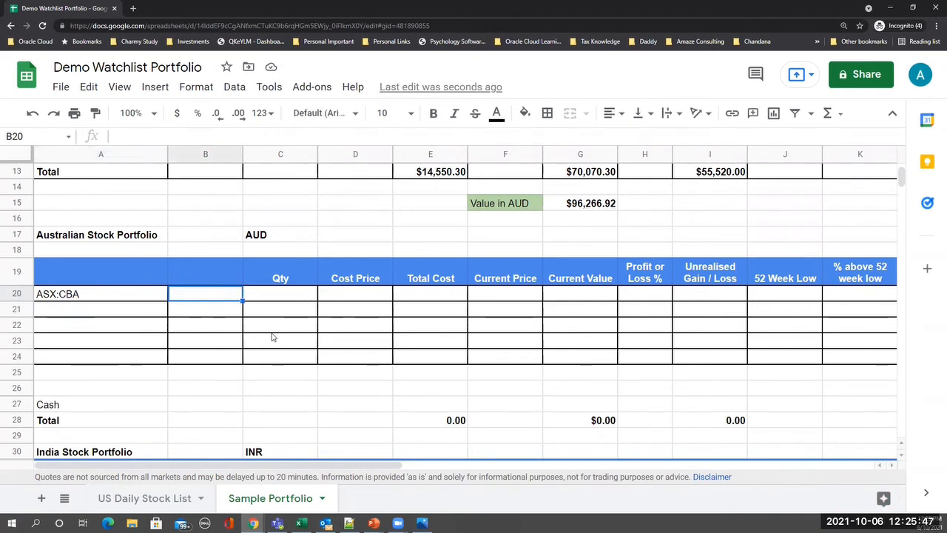
- Enter purchase date 11-Dec-19, quantity 100 and cost price 68, then begin a formula in E20
{"action": "type", "text": "11-Dec-19"}
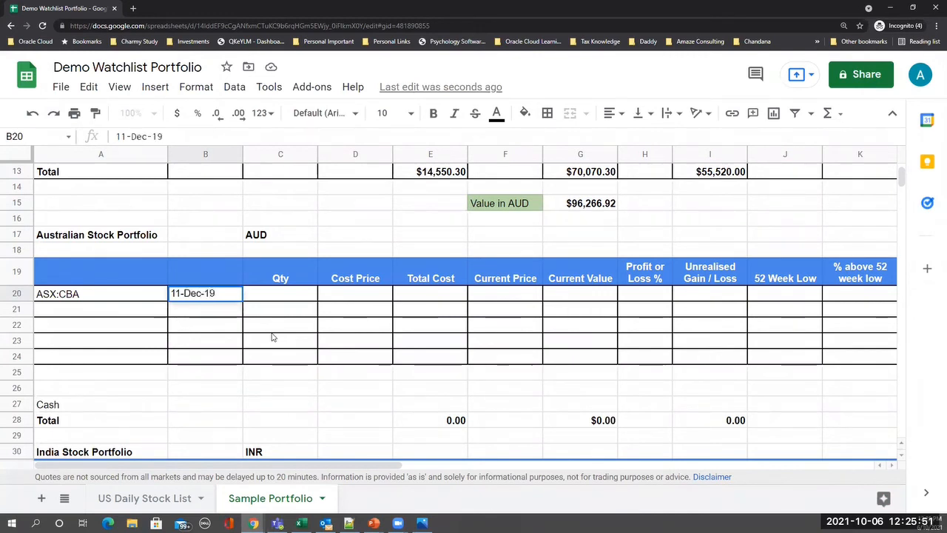
{"action": "key", "text": "Tab"}
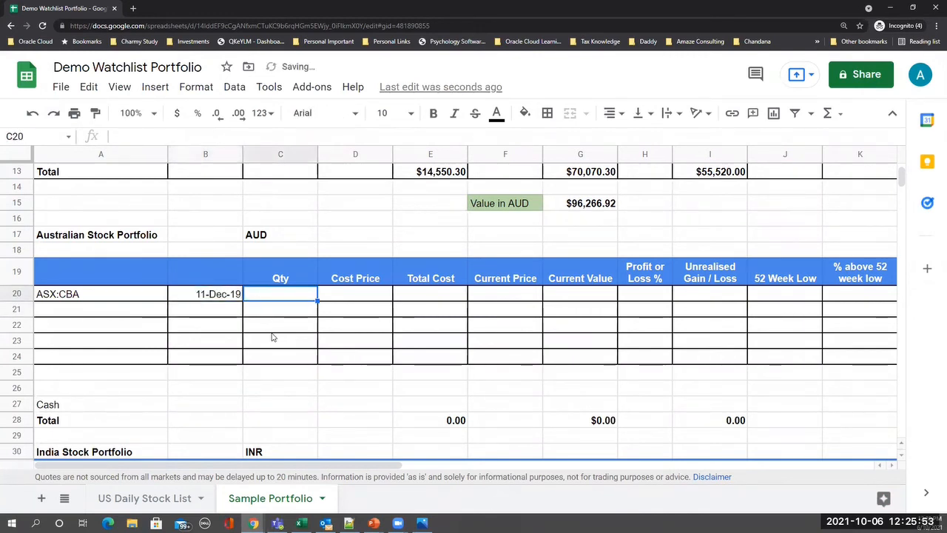
{"action": "type", "text": "100"}
{"action": "key", "text": "Return"}
{"action": "key", "text": "Up"}
{"action": "key", "text": "Right"}
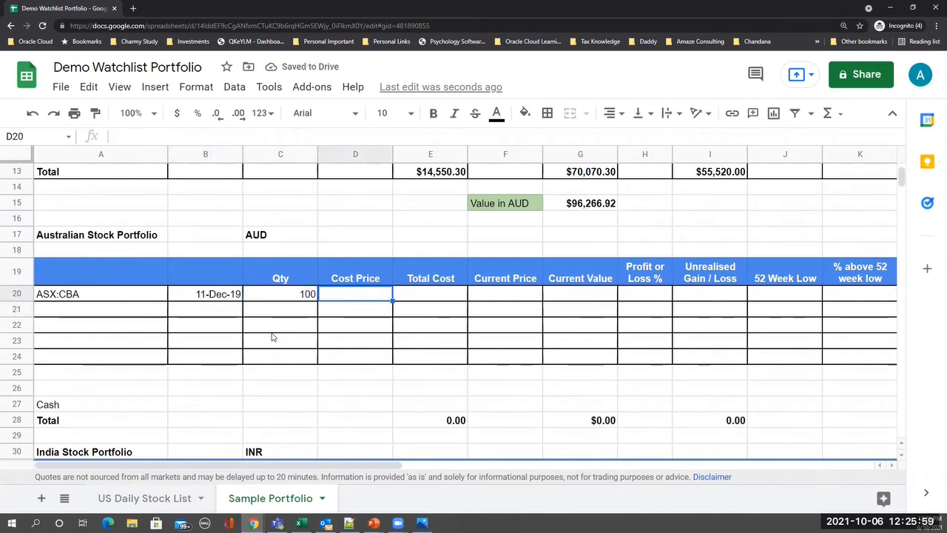
{"action": "type", "text": "68"}
{"action": "key", "text": "Return"}
{"action": "key", "text": "Up"}
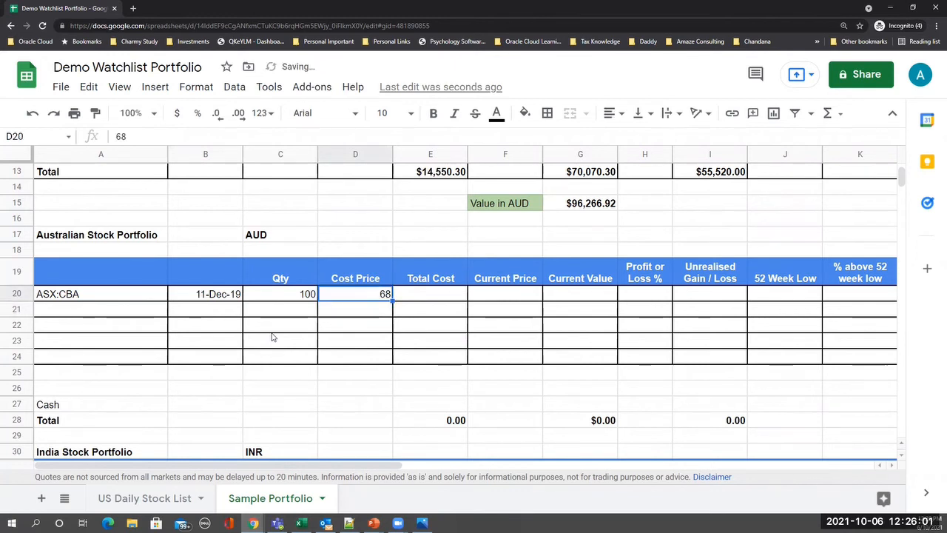
{"action": "key", "text": "Right"}
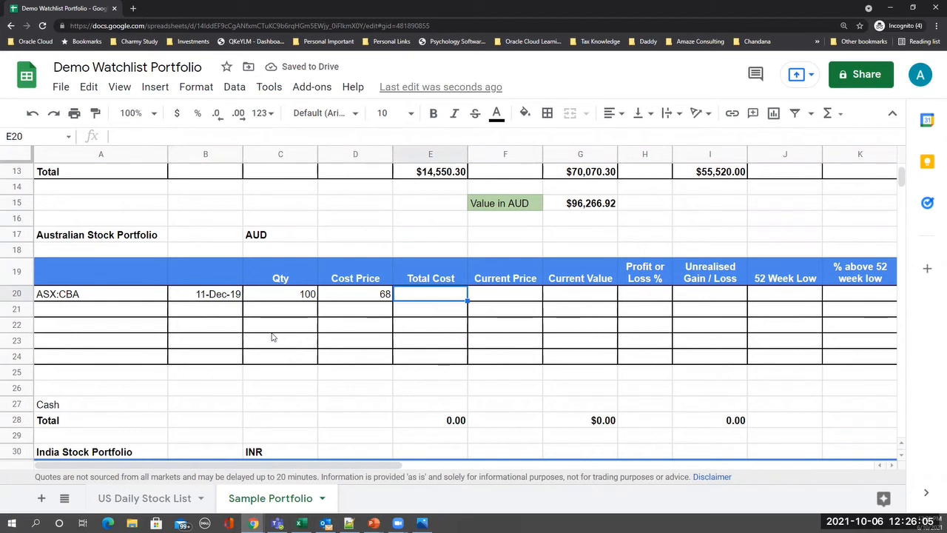
{"action": "type", "text": "="}
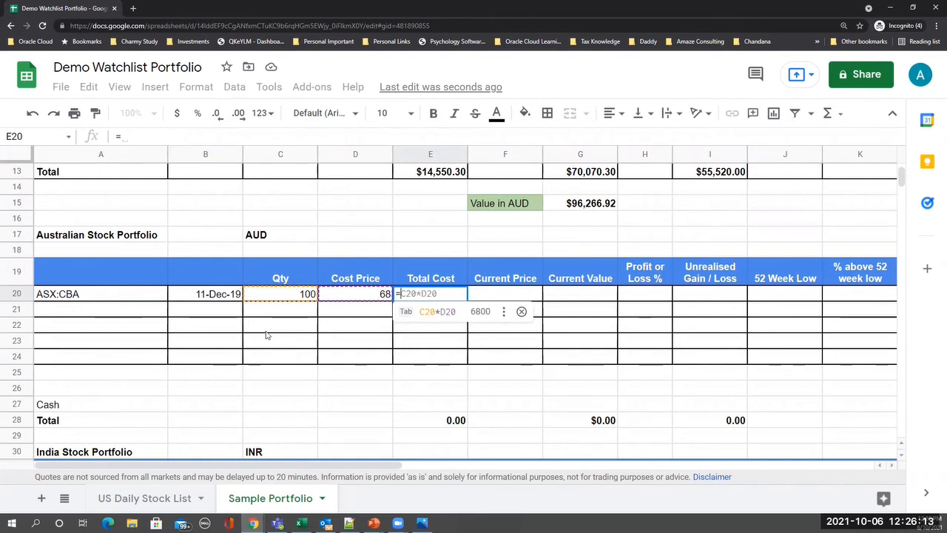
- Accept the quantity-times-cost formula in E20 and paste the US live-price formula into F20
{"action": "key", "text": "Tab"}
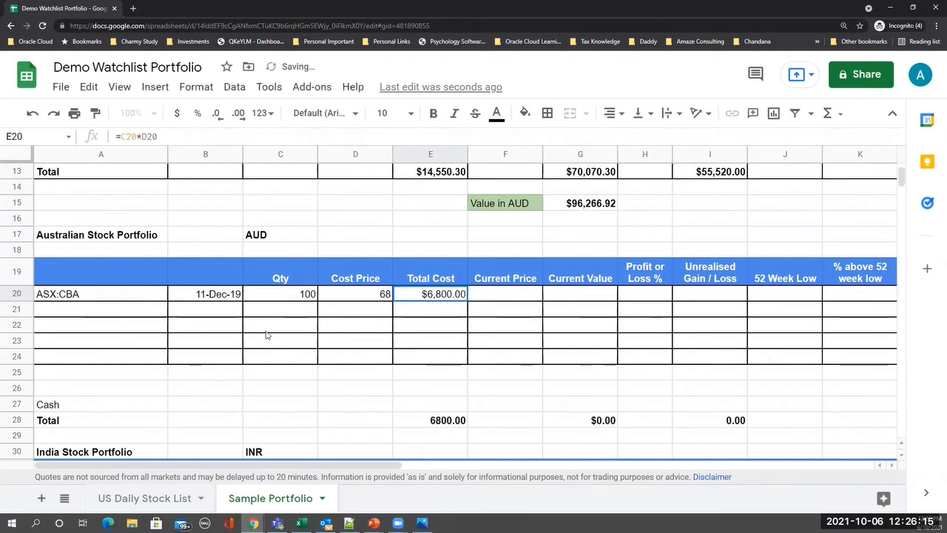
{"action": "left_click", "coordinate": [515, 299]}
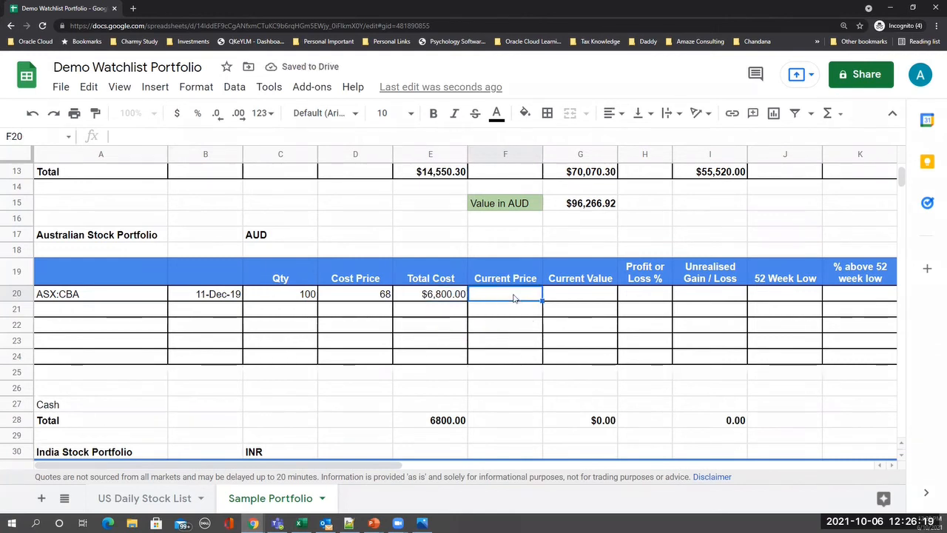
{"action": "scroll", "coordinate": [514, 298], "scroll_direction": "up", "scroll_amount": 5}
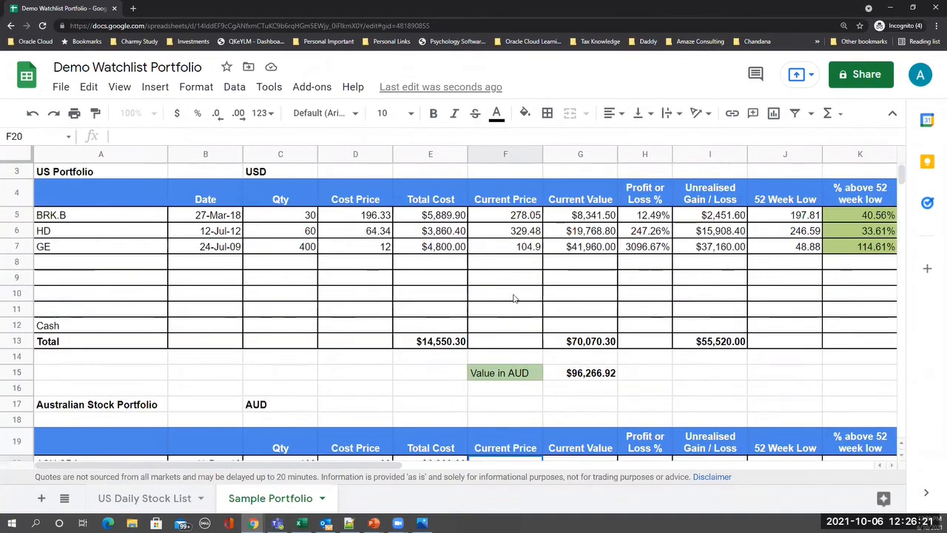
{"action": "left_click", "coordinate": [508, 219]}
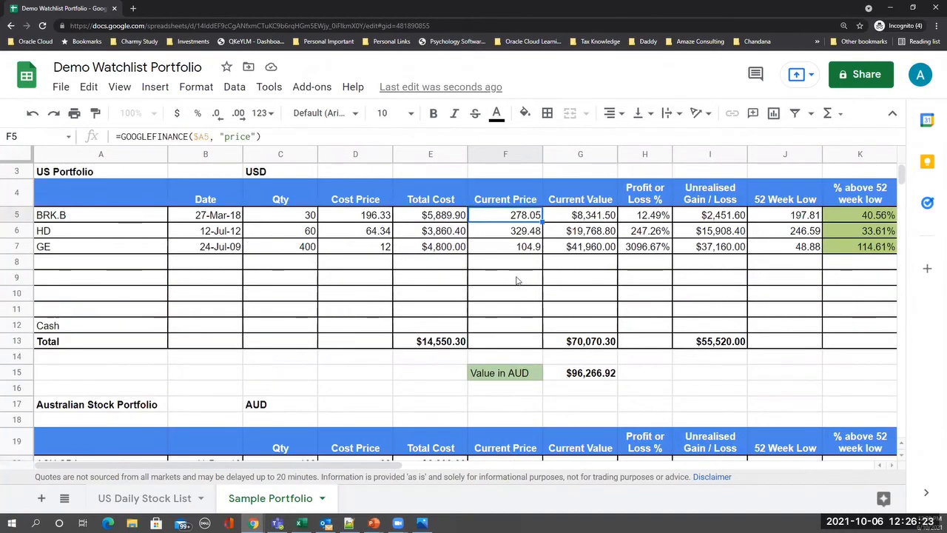
{"action": "scroll", "coordinate": [500, 337], "scroll_direction": "down", "scroll_amount": 3}
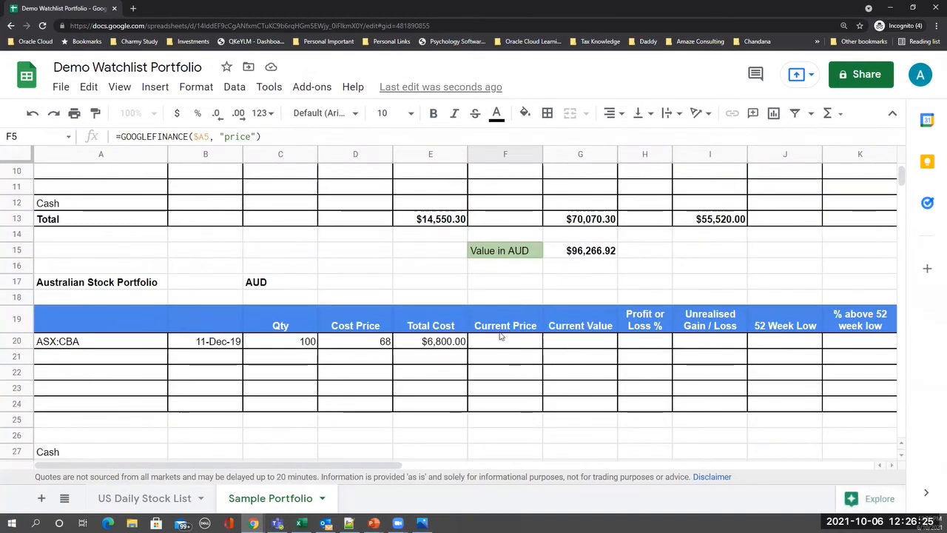
{"action": "left_click", "coordinate": [510, 341]}
{"action": "type", "text": "=GOOGLEFINANCE($A20, \"price\")"}
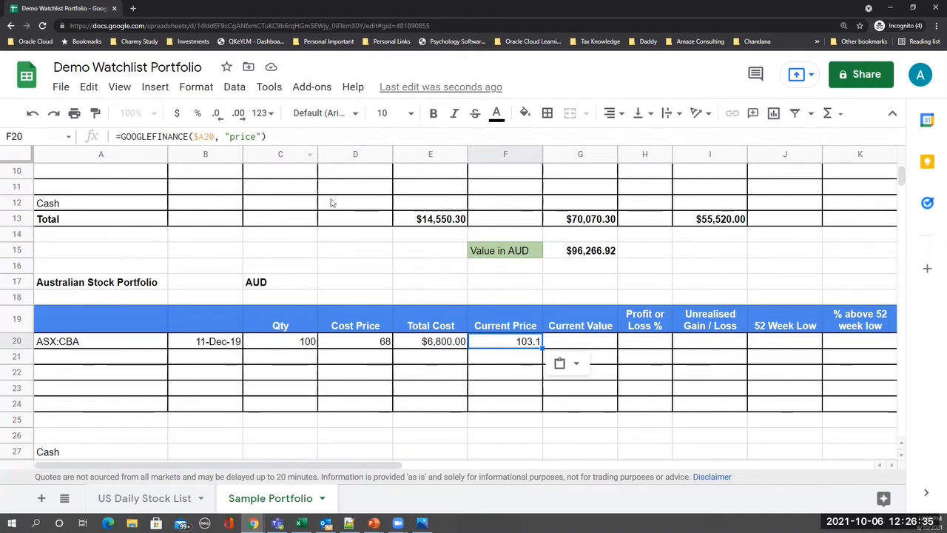
- Copy the BRK.B row's value, gain and 52-week formulas into the ASX:CBA row from G20
{"action": "left_click", "coordinate": [571, 342]}
{"action": "scroll", "coordinate": [590, 255], "scroll_direction": "up", "scroll_amount": 3}
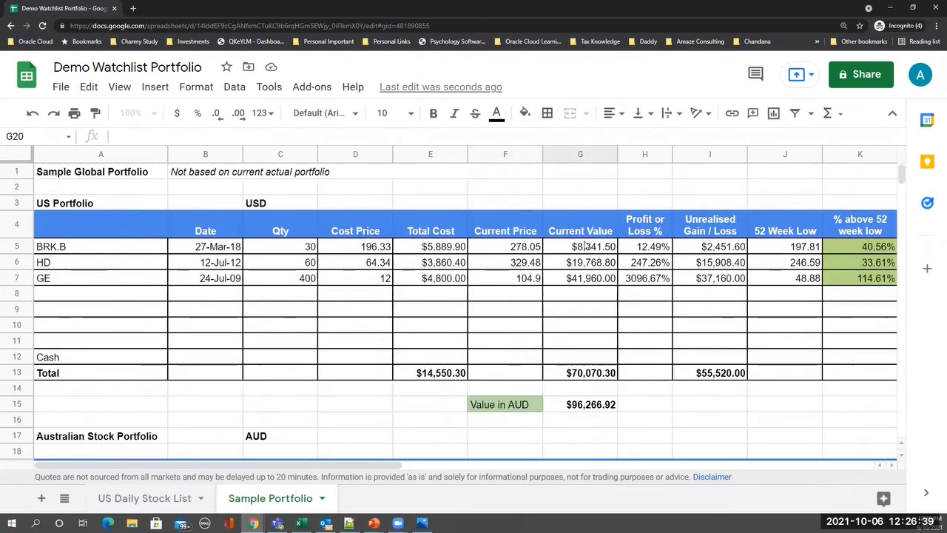
{"action": "left_click", "coordinate": [586, 248]}
{"action": "key", "text": "shift+Right"}
{"action": "key", "text": "shift+Right"}
{"action": "key", "text": "shift+Right"}
{"action": "key", "text": "shift+Right"}
{"action": "key", "text": "shift+Right"}
{"action": "key", "text": "shift+Right"}
{"action": "key", "text": "shift+Right"}
{"action": "key", "text": "shift+Right"}
{"action": "key", "text": "shift+Right"}
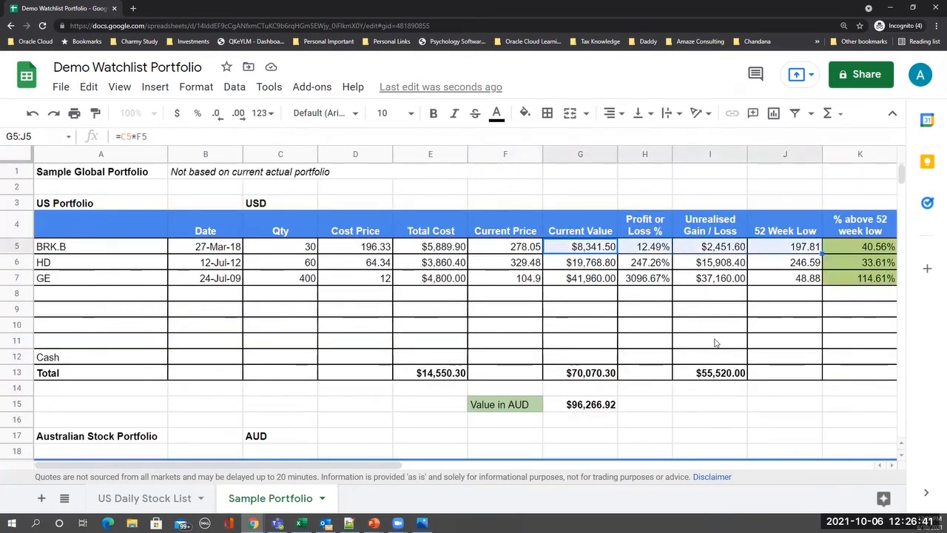
{"action": "key", "text": "shift+Right"}
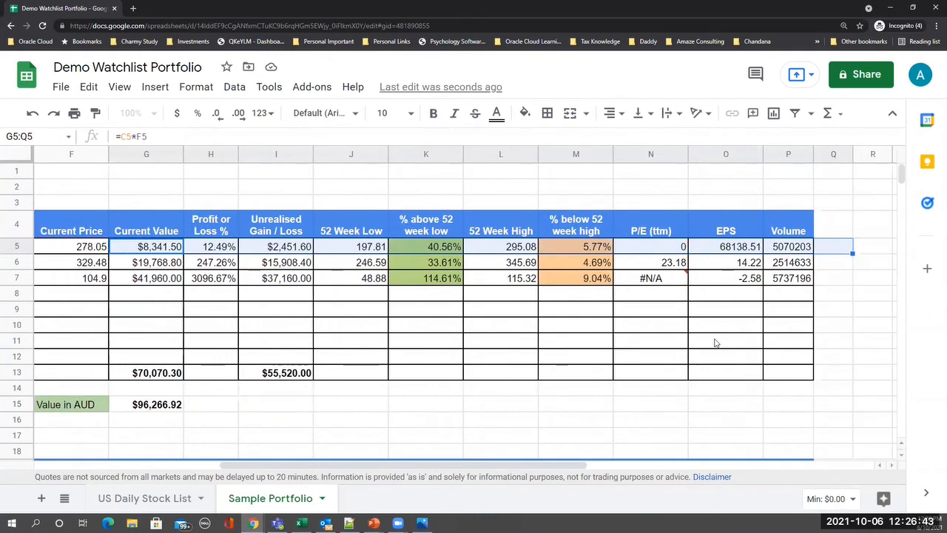
{"action": "key", "text": "shift+Left"}
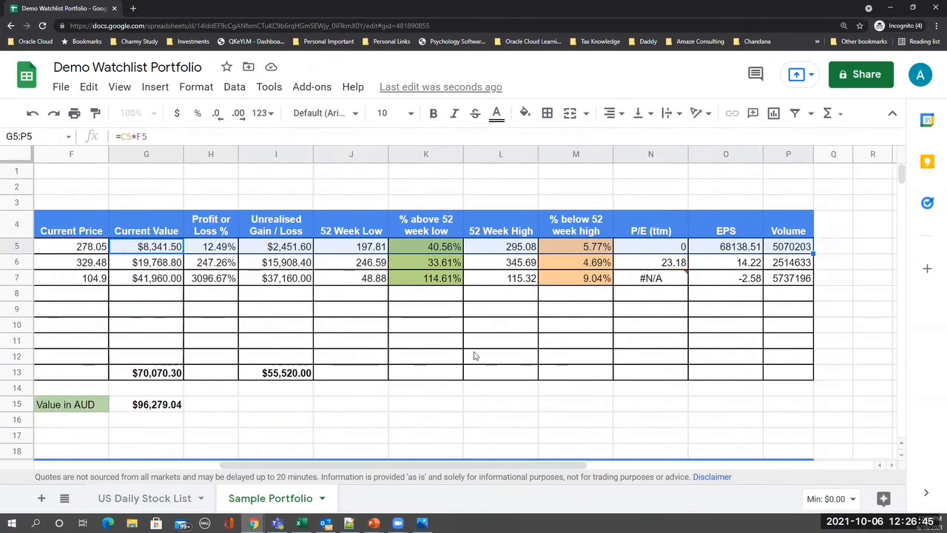
{"action": "scroll", "coordinate": [474, 355], "scroll_direction": "down", "scroll_amount": 1}
{"action": "left_click_drag", "start_coordinate": [354, 475], "coordinate": [194, 469]}
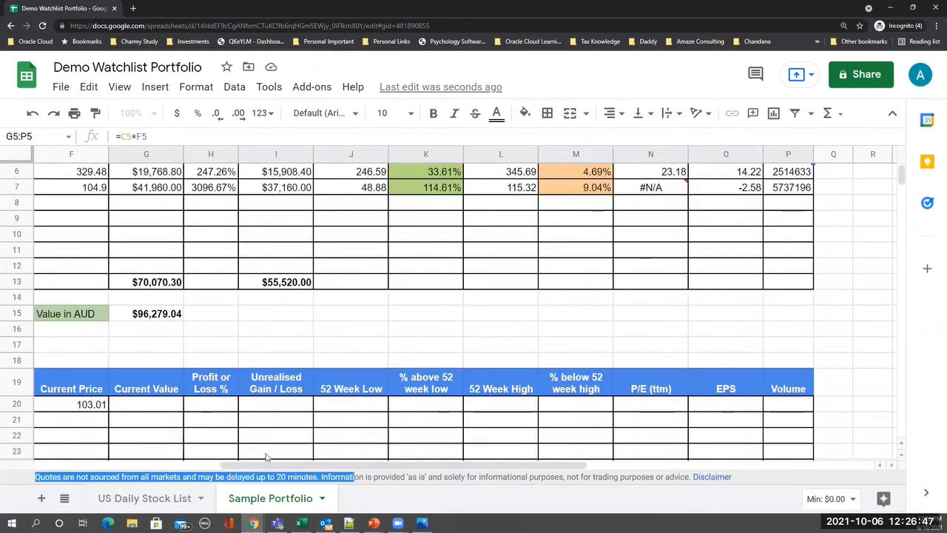
{"action": "left_click_drag", "start_coordinate": [539, 465], "coordinate": [434, 433]}
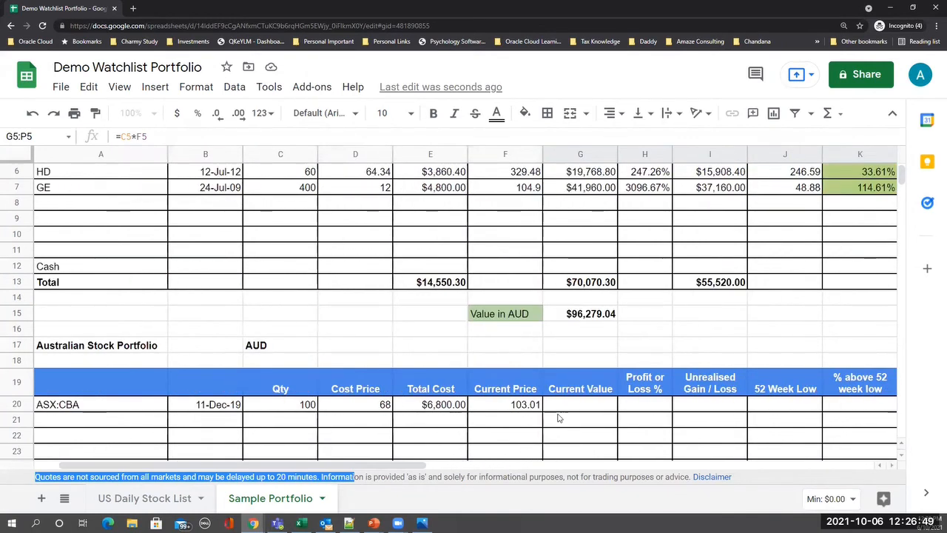
{"action": "left_click", "coordinate": [565, 409]}
{"action": "key", "text": "ctrl+v"}
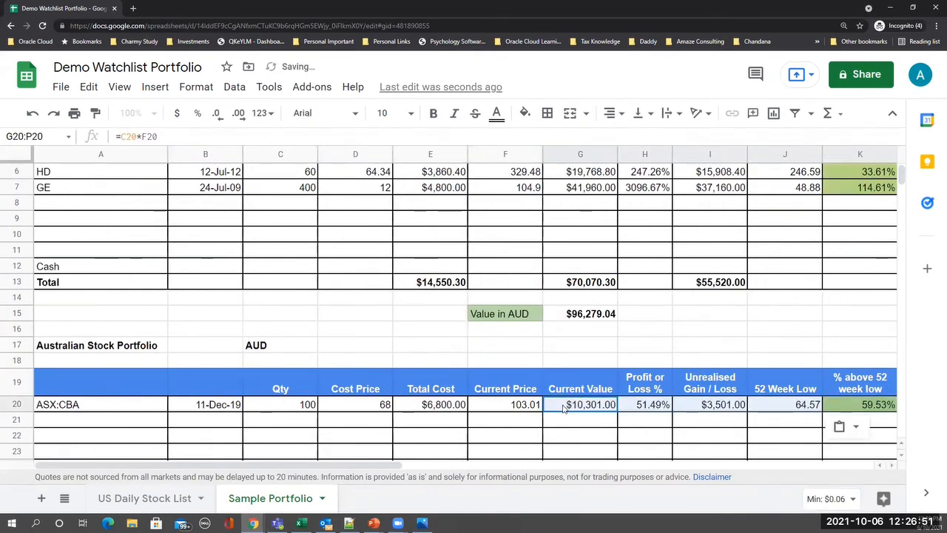
{"action": "left_click", "coordinate": [491, 425]}
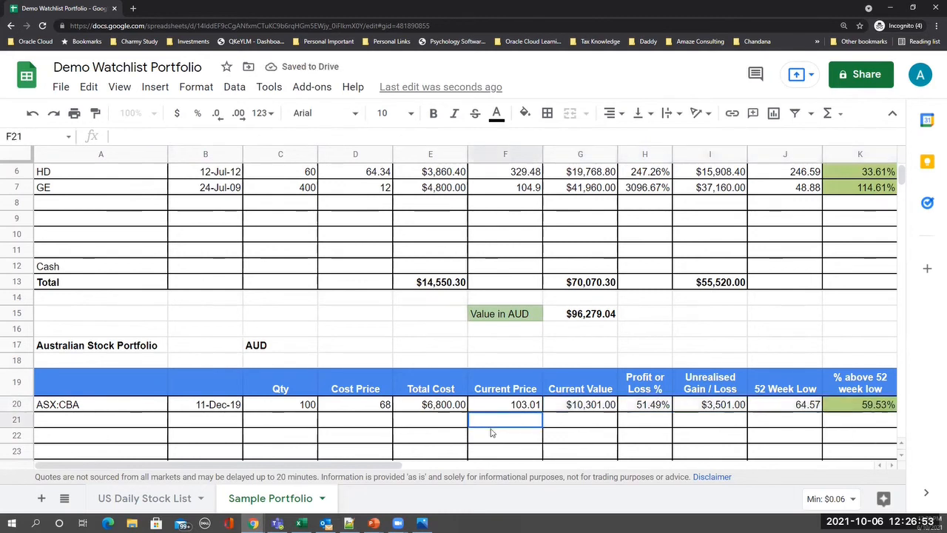
- Enter ticker ASX:MQG in A21 with purchase date 10-Jan-2010
{"action": "left_click", "coordinate": [105, 424]}
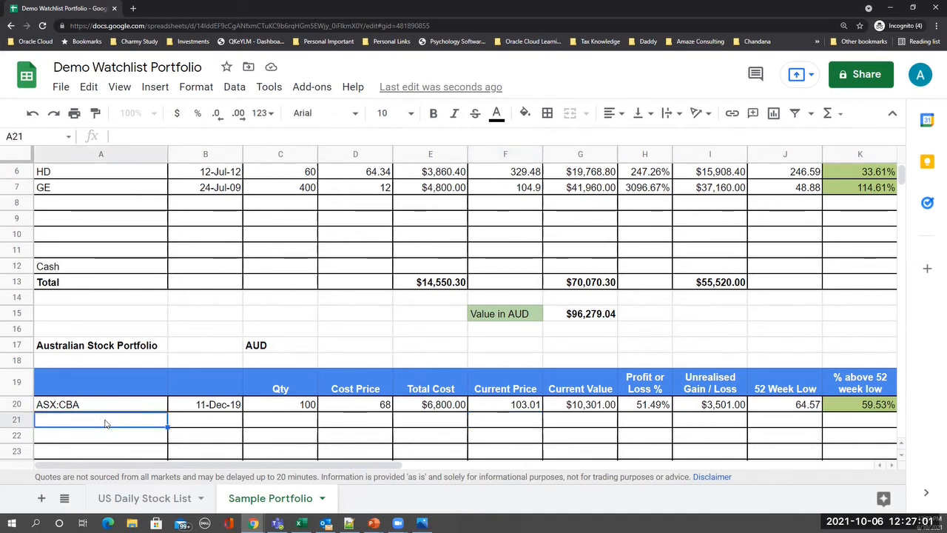
{"action": "type", "text": "ASX"}
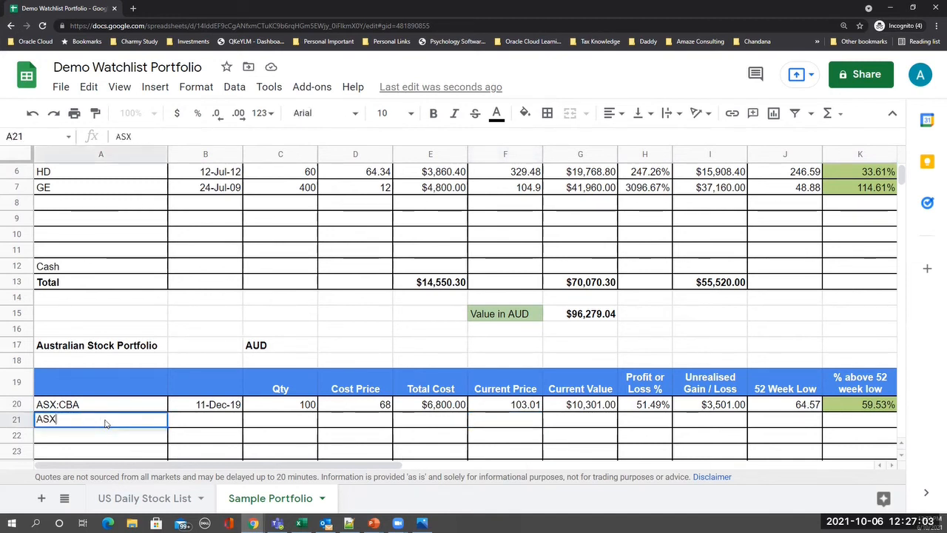
{"action": "type", "text": ":"}
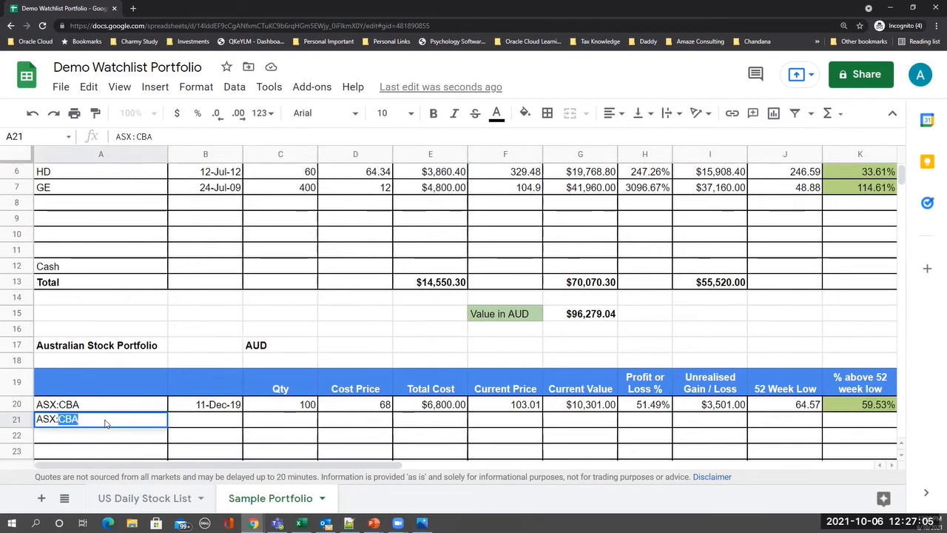
{"action": "type", "text": "MQG"}
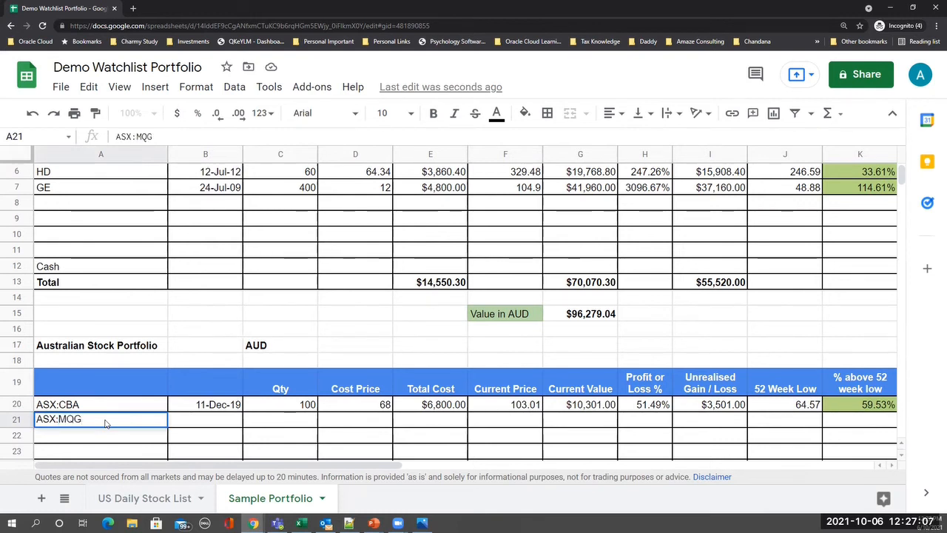
{"action": "key", "text": "Return"}
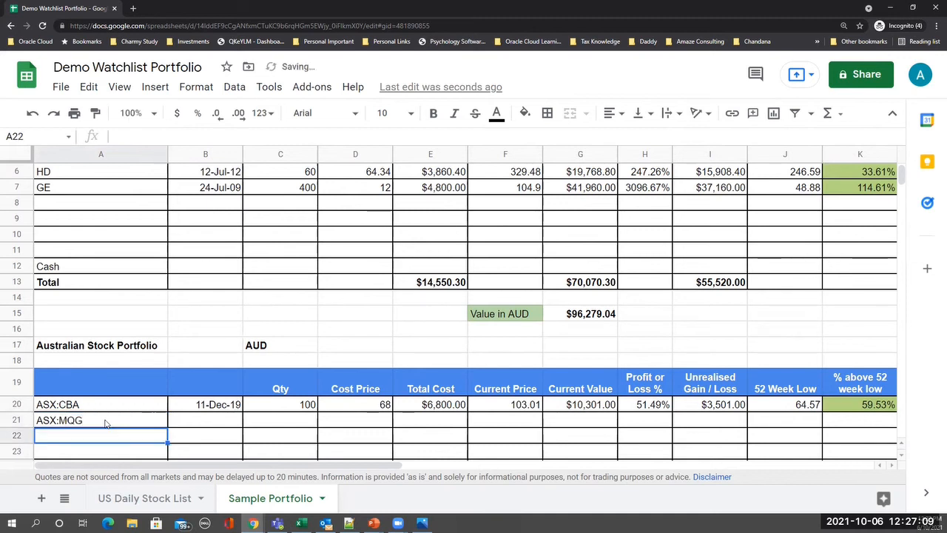
{"action": "key", "text": "Up"}
{"action": "key", "text": "Right"}
{"action": "key", "text": "Right"}
{"action": "key", "text": "Left"}
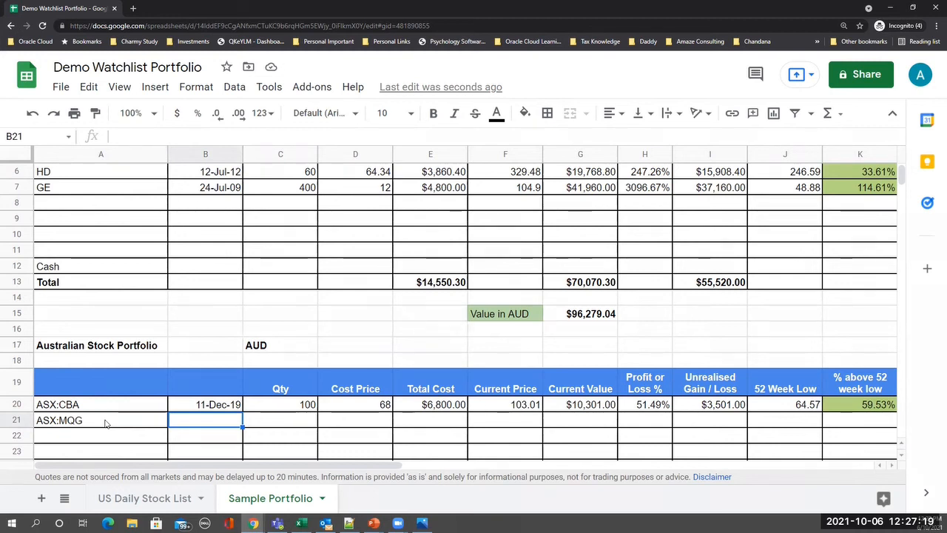
{"action": "type", "text": "10-"}
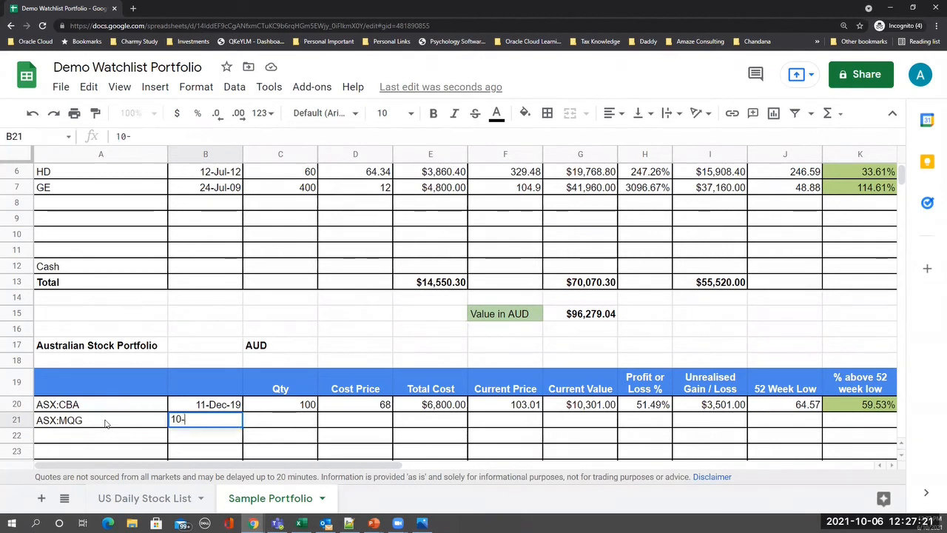
{"action": "type", "text": "Ja"}
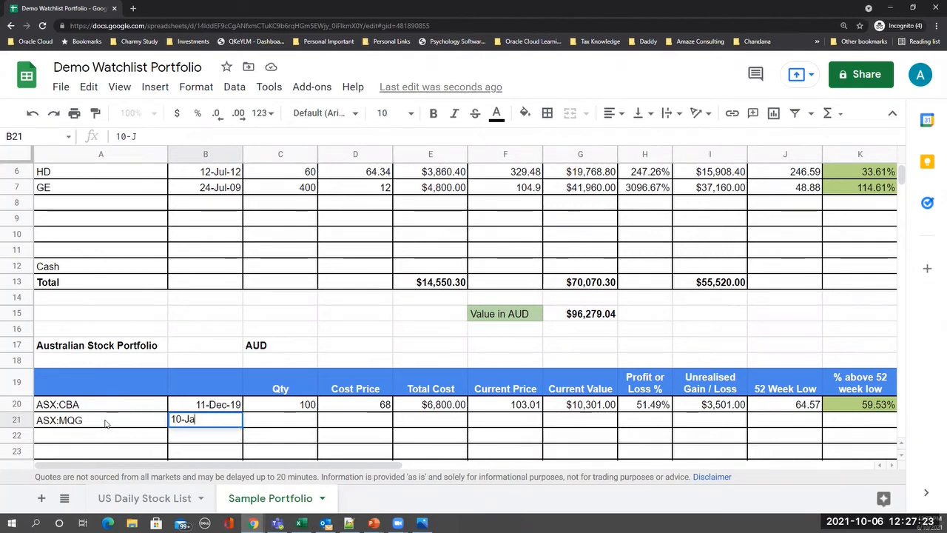
{"action": "type", "text": "n-2010"}
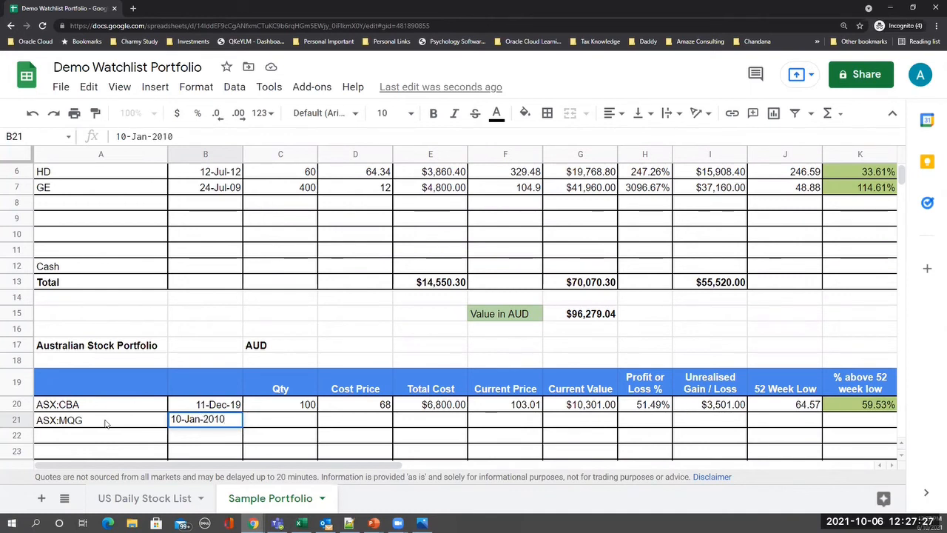
{"action": "key", "text": "Return"}
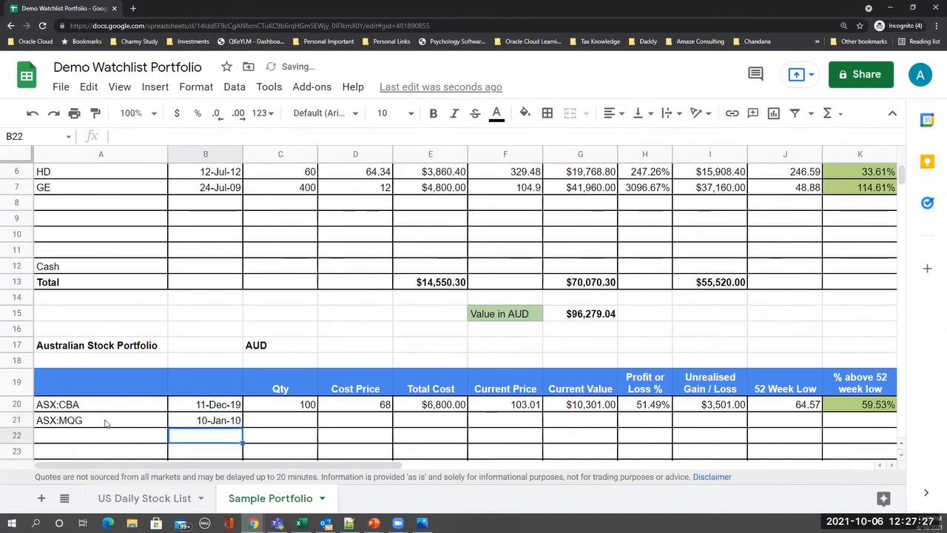
- Enter quantity 50 and cost price 25 for ASX:MQG, then start selecting row 20's formulas
{"action": "key", "text": "Up"}
{"action": "key", "text": "Right"}
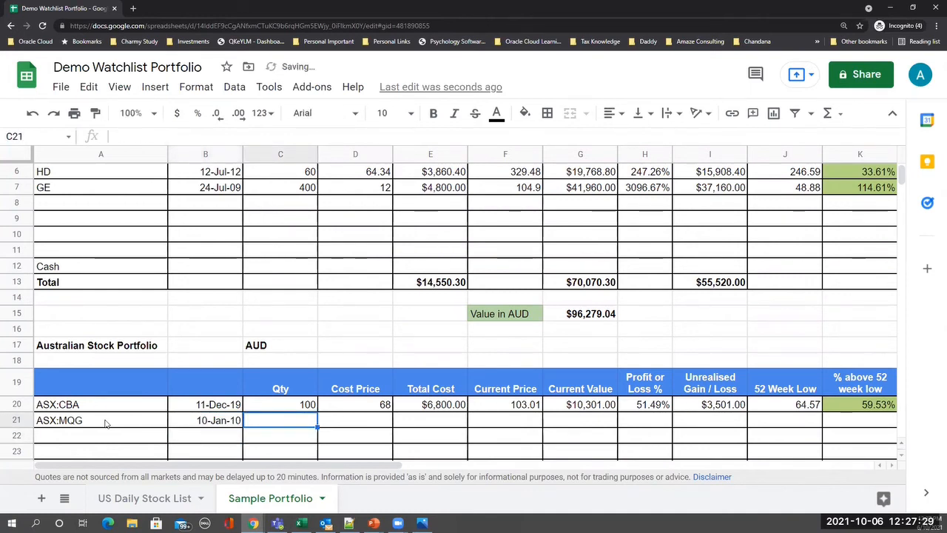
{"action": "type", "text": "50"}
{"action": "key", "text": "Return"}
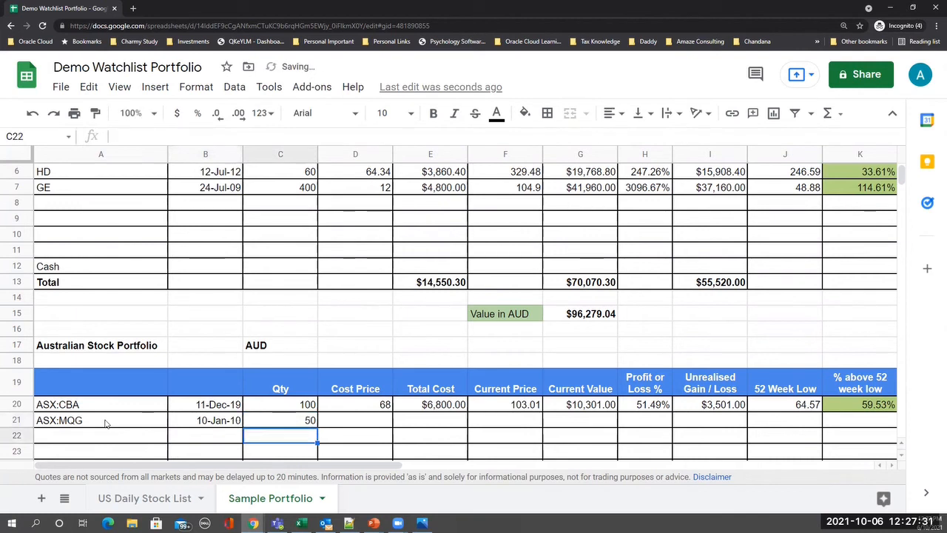
{"action": "key", "text": "Up"}
{"action": "key", "text": "Right"}
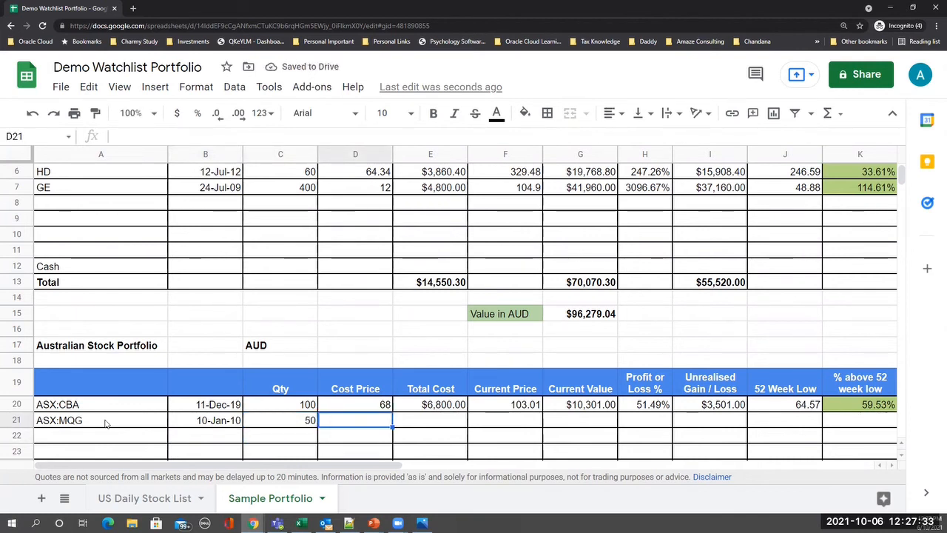
{"action": "type", "text": "25"}
{"action": "key", "text": "Tab"}
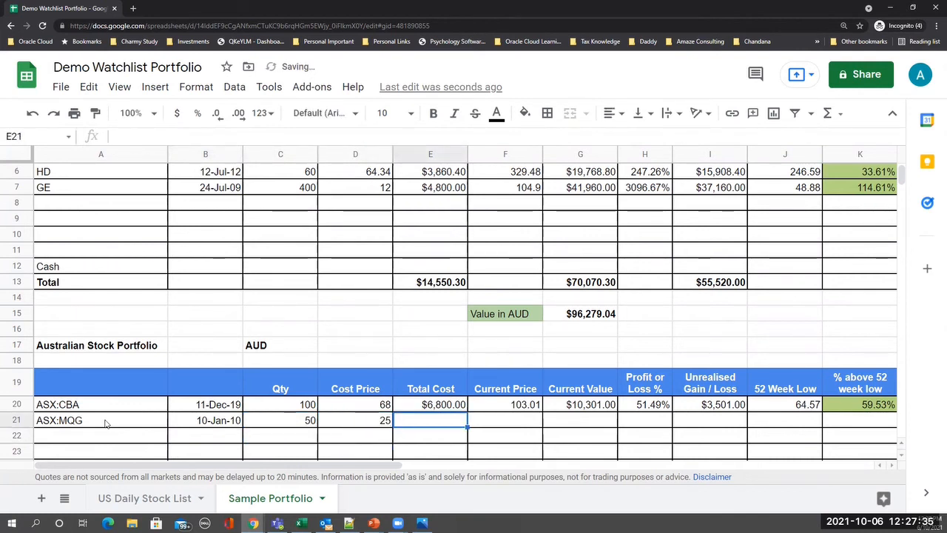
{"action": "key", "text": "Up"}
{"action": "key", "text": "shift+Right"}
{"action": "key", "text": "shift+Right"}
{"action": "key", "text": "shift+Right"}
{"action": "key", "text": "shift+Right"}
{"action": "key", "text": "shift+Right"}
{"action": "key", "text": "shift+Right"}
{"action": "key", "text": "shift+Right"}
{"action": "key", "text": "shift+Right"}
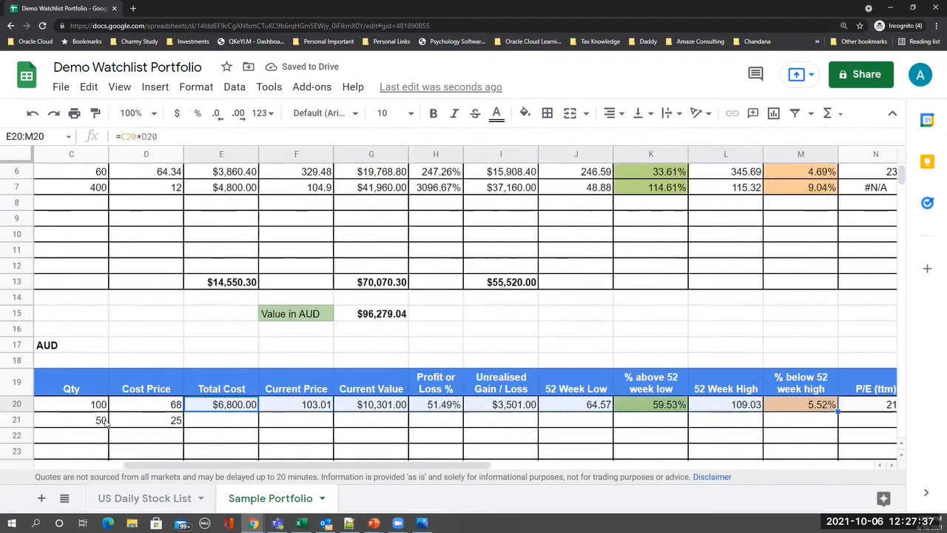
- Copy the E20:P20 formulas into row 21, giving ASX:MQG $9,013.50 value and 310.54% profit
{"action": "key", "text": "shift+Right"}
{"action": "key", "text": "shift+Right"}
{"action": "key", "text": "shift+Right"}
{"action": "key", "text": "ctrl+c"}
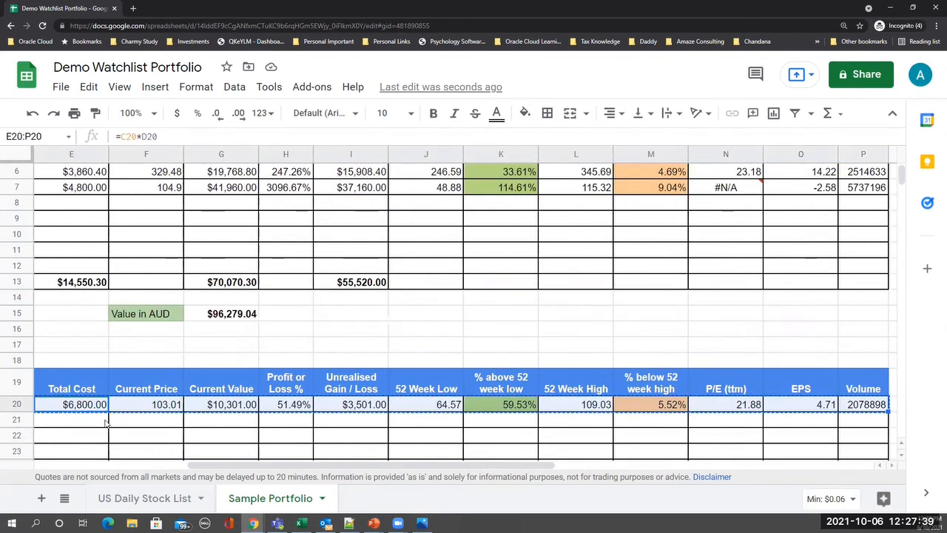
{"action": "left_click", "coordinate": [105, 421]}
{"action": "key", "text": "ctrl+v"}
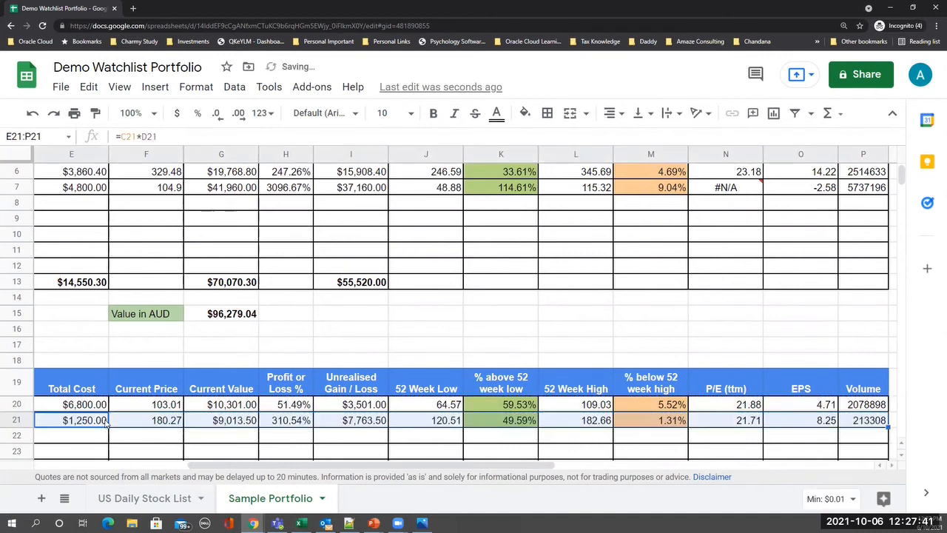
{"action": "key", "text": "Tab"}
{"action": "key", "text": "Left"}
{"action": "key", "text": "Left"}
{"action": "key", "text": "Left"}
{"action": "key", "text": "Left"}
{"action": "key", "text": "Left"}
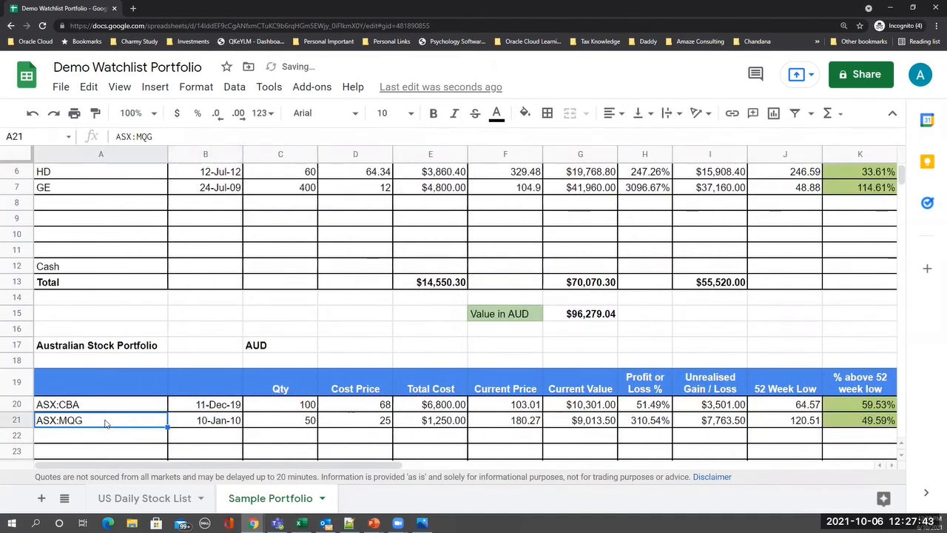
{"action": "key", "text": "Right"}
{"action": "key", "text": "Right"}
{"action": "key", "text": "Right"}
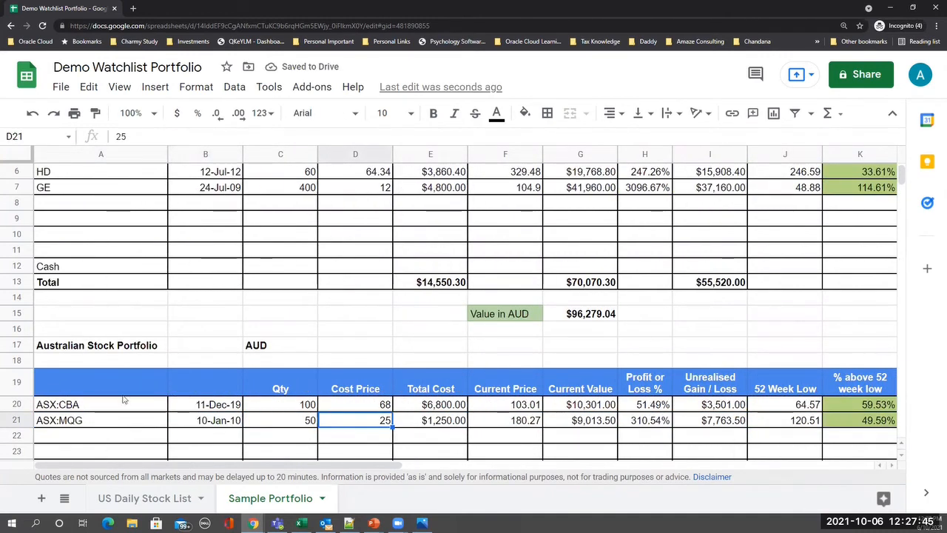
- Check the Australian Total row sums: 8050.00 cost, $19,314.50 value, 11264.50 gain
{"action": "scroll", "coordinate": [672, 437], "scroll_direction": "down", "scroll_amount": 2}
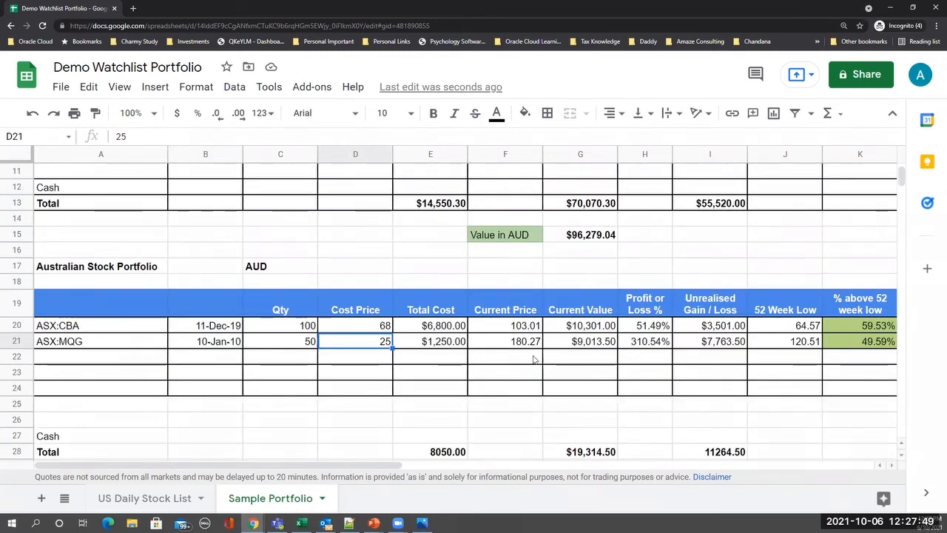
{"action": "left_click_drag", "start_coordinate": [432, 207], "coordinate": [666, 205]}
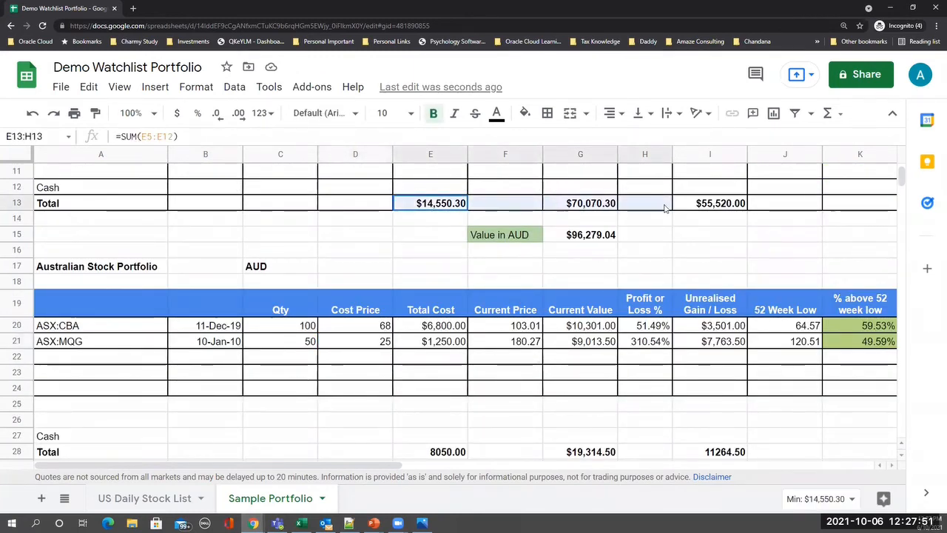
{"action": "left_click", "coordinate": [445, 387]}
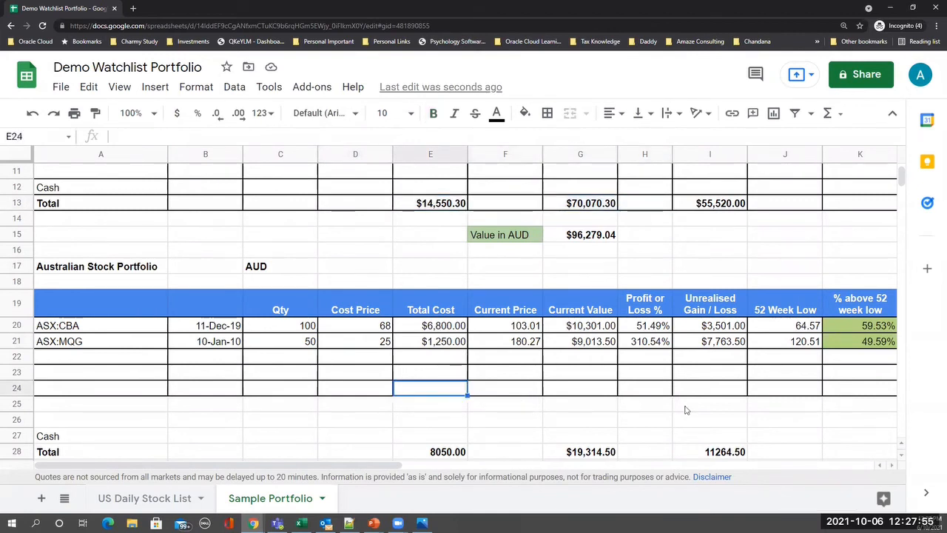
{"action": "key", "text": "Left"}
{"action": "key", "text": "Left"}
{"action": "key", "text": "Left"}
{"action": "key", "text": "Left"}
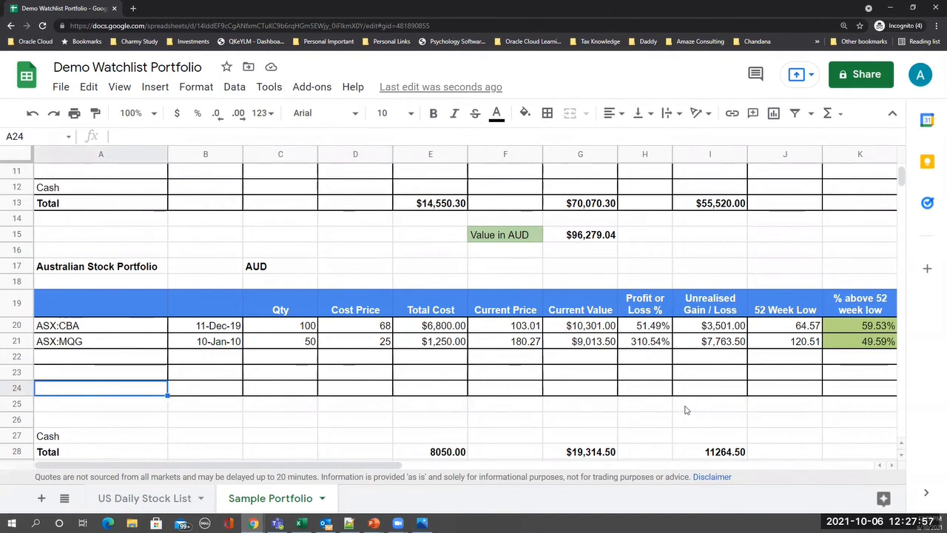
{"action": "key", "text": "Down"}
{"action": "key", "text": "Down"}
{"action": "key", "text": "Down"}
{"action": "key", "text": "Down"}
{"action": "key", "text": "Down"}
{"action": "key", "text": "Down"}
{"action": "key", "text": "Up"}
{"action": "key", "text": "Up"}
{"action": "key", "text": "Right"}
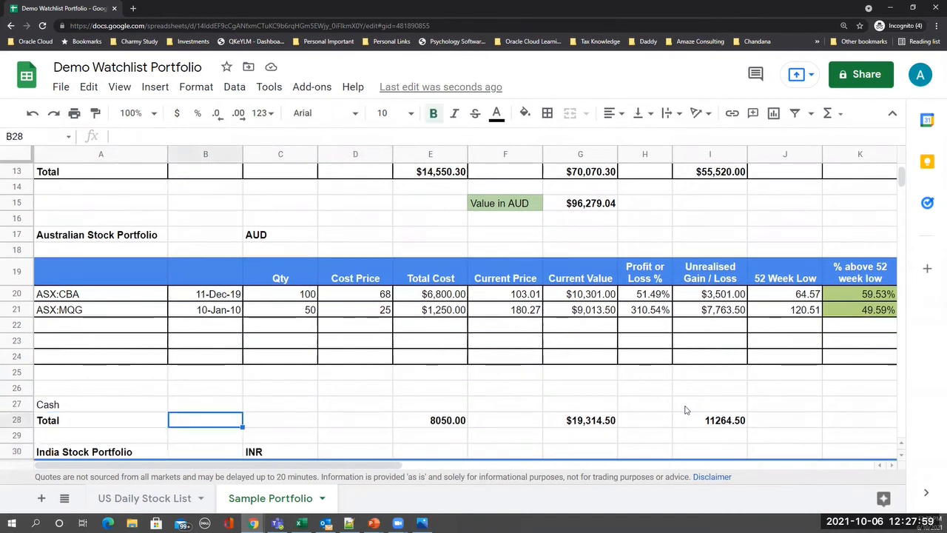
{"action": "key", "text": "Right"}
{"action": "key", "text": "Right"}
{"action": "key", "text": "Right"}
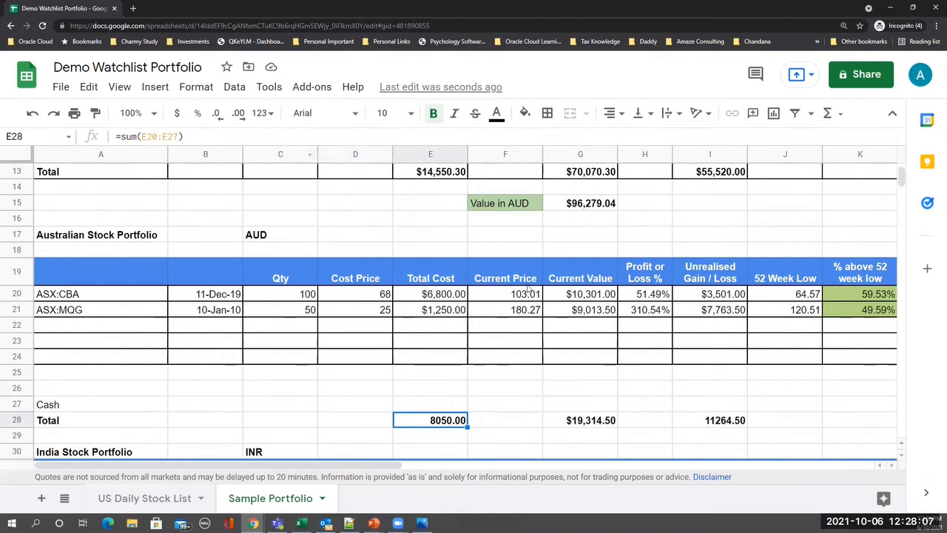
- Scroll to the India Stock Portfolio, select A32, and bring back the Google Finance window
{"action": "scroll", "coordinate": [690, 406], "scroll_direction": "down", "scroll_amount": 2}
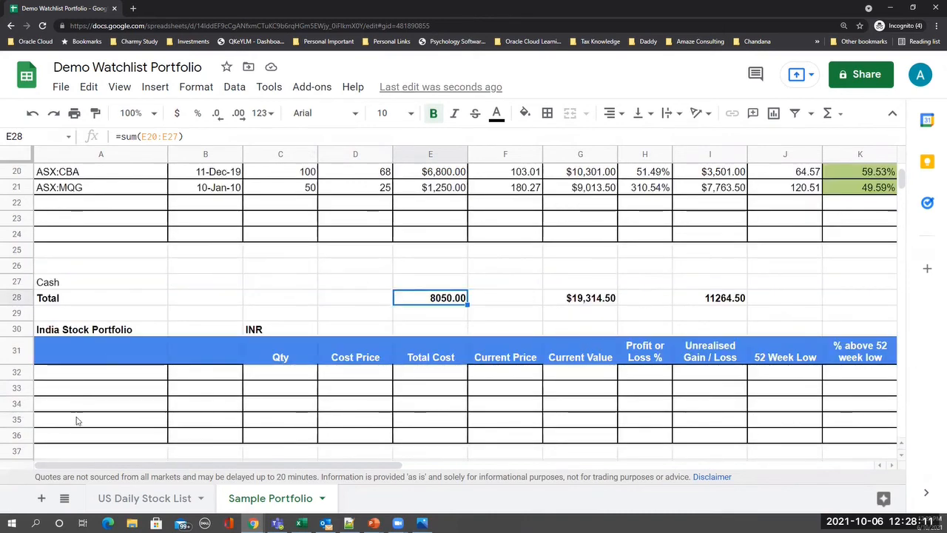
{"action": "left_click", "coordinate": [84, 380]}
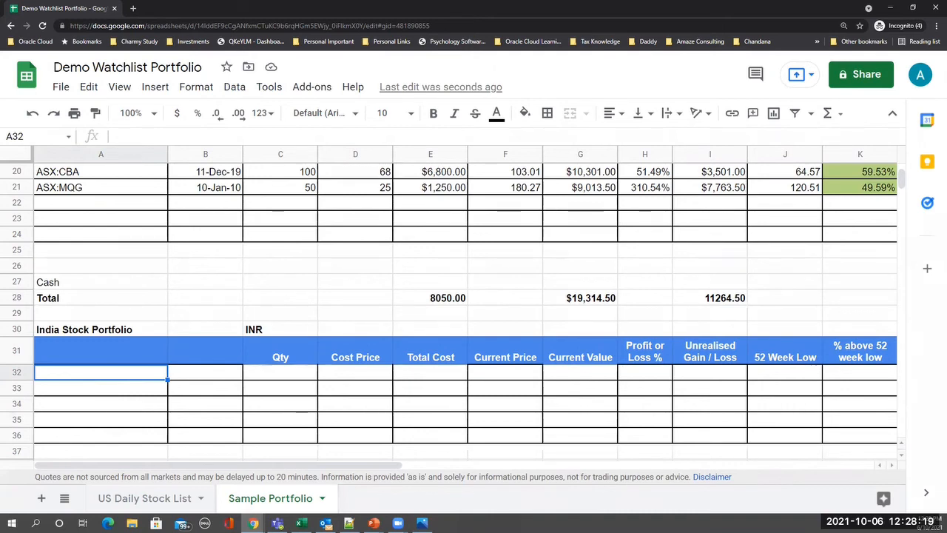
{"action": "mouse_move", "coordinate": [253, 523]}
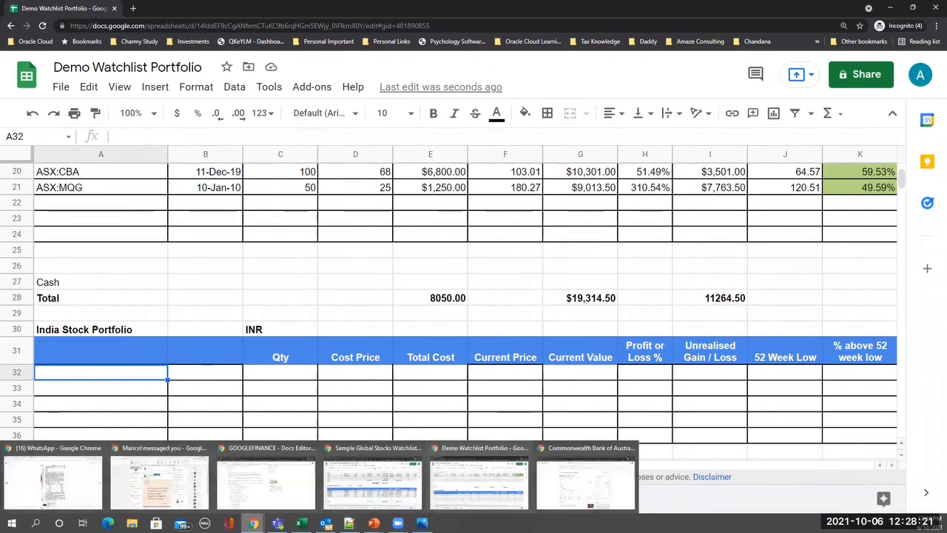
{"action": "left_click", "coordinate": [598, 471]}
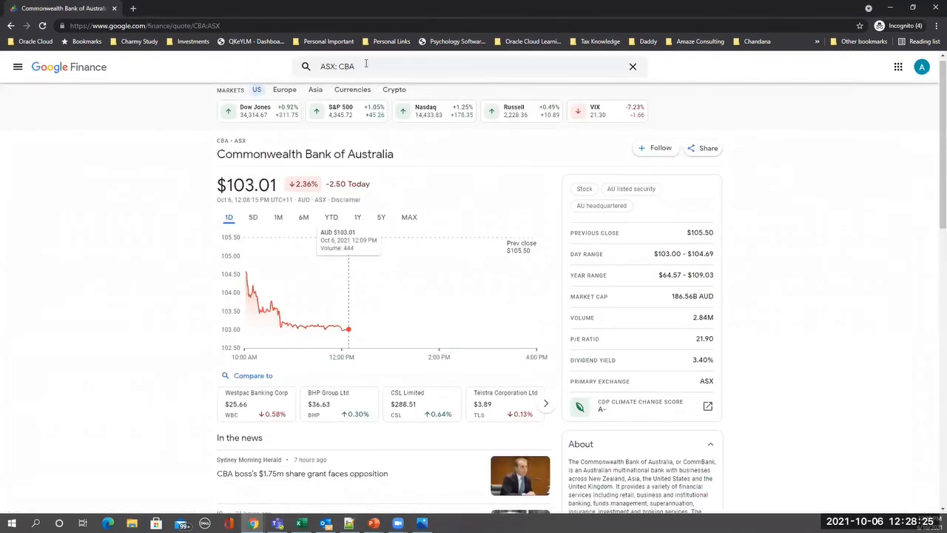
- Search 'rel' to open the Reliance Industries quote (₹2,610.25) and copy its NSE: RELIANCE ticker
{"action": "left_click", "coordinate": [366, 65]}
{"action": "type", "text": "reliance"}
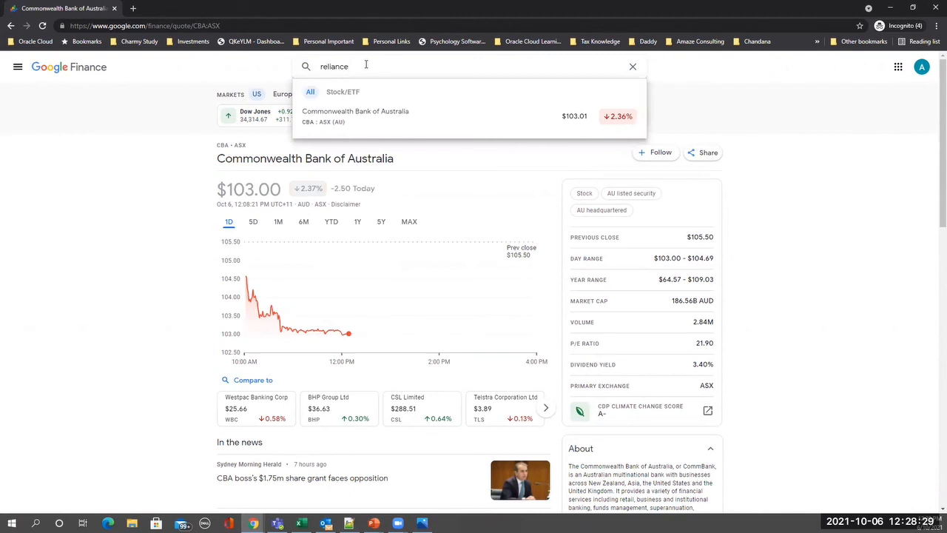
{"action": "key", "text": "Return"}
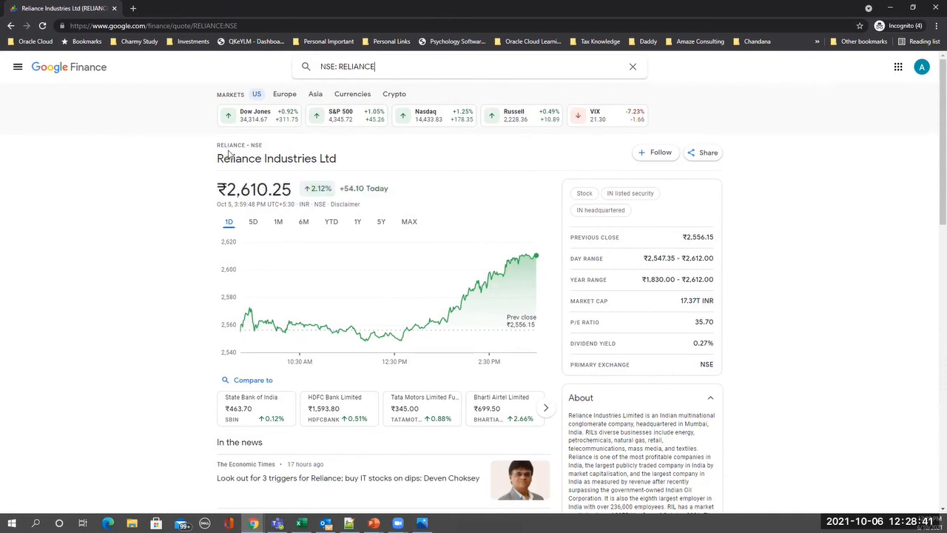
{"action": "left_click", "coordinate": [382, 68]}
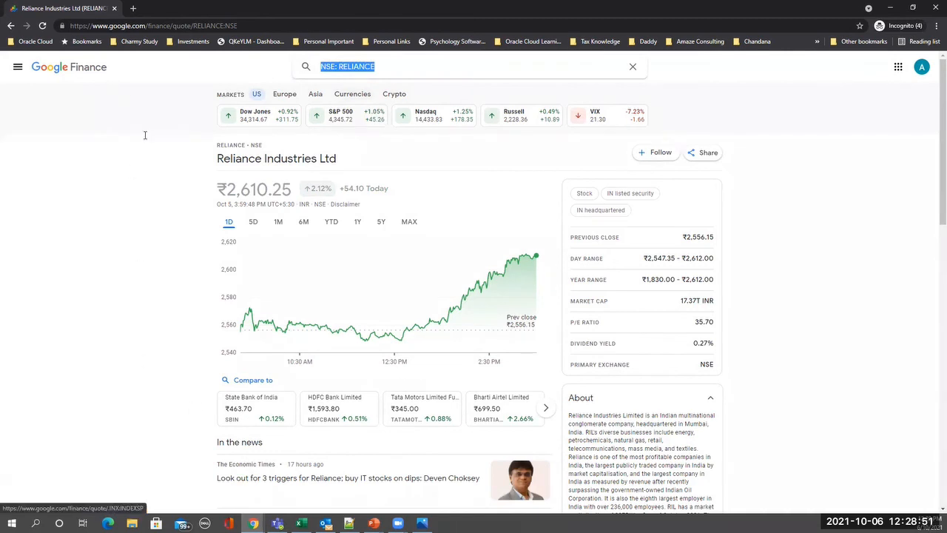
{"action": "key", "text": "alt+Tab"}
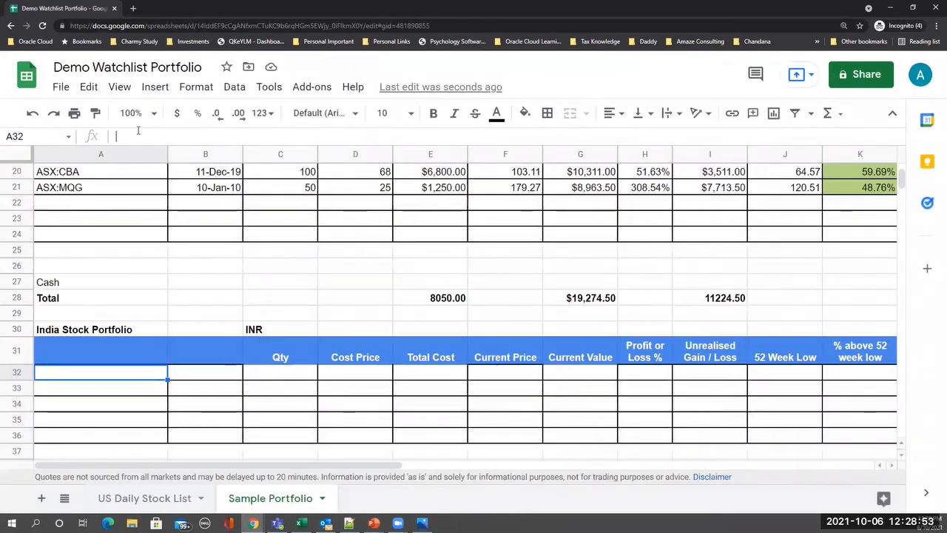
- Paste the ticker as NSE:RELIANCE in A32 and enter purchase date 15-Feb-20
{"action": "key", "text": "ctrl+v"}
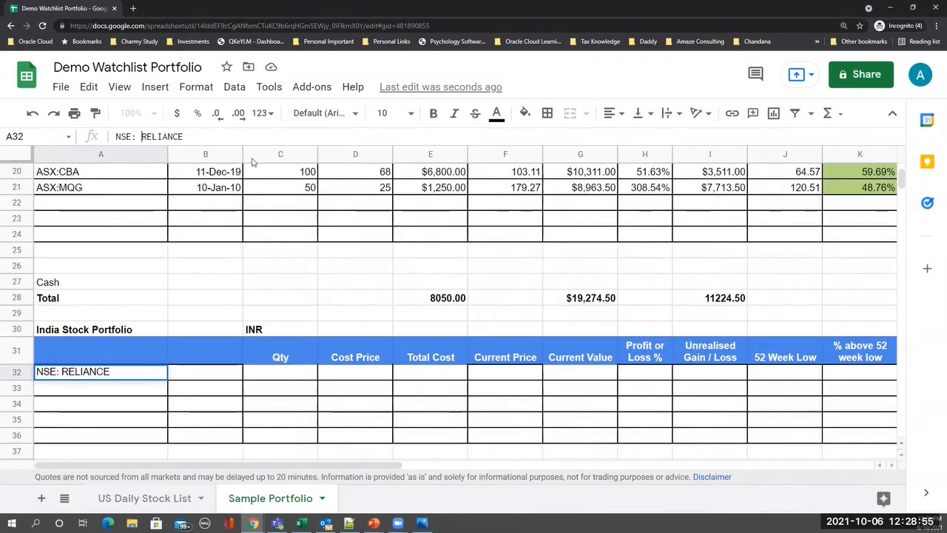
{"action": "key", "text": "BackSpace"}
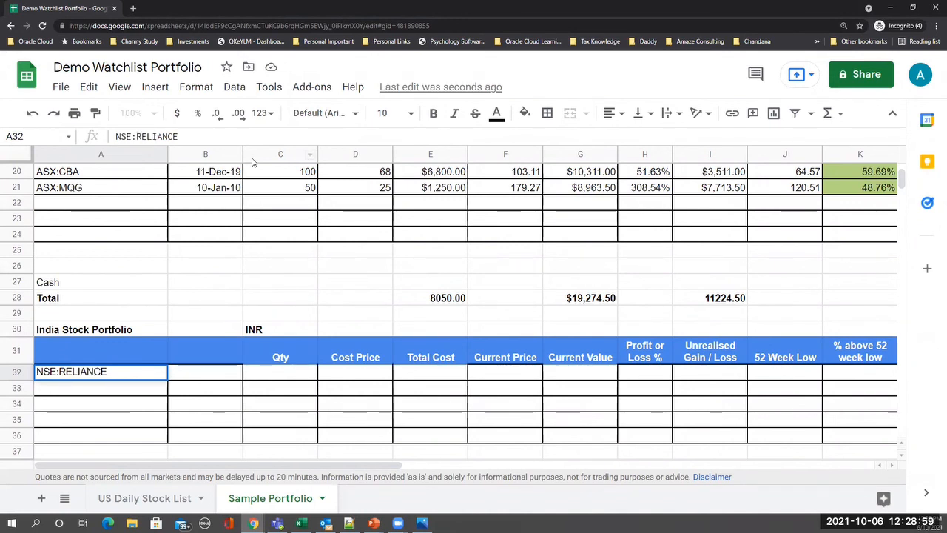
{"action": "key", "text": "Return"}
{"action": "key", "text": "Up"}
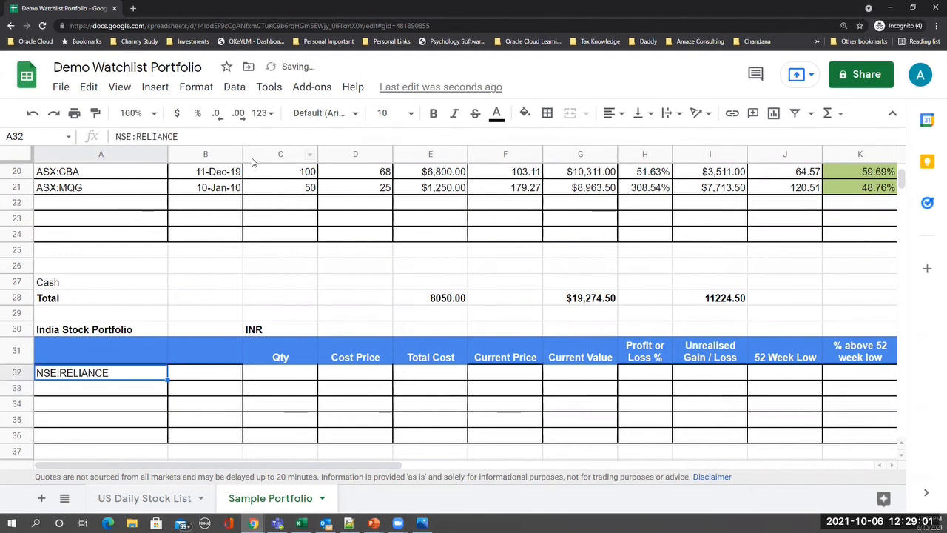
{"action": "key", "text": "Right"}
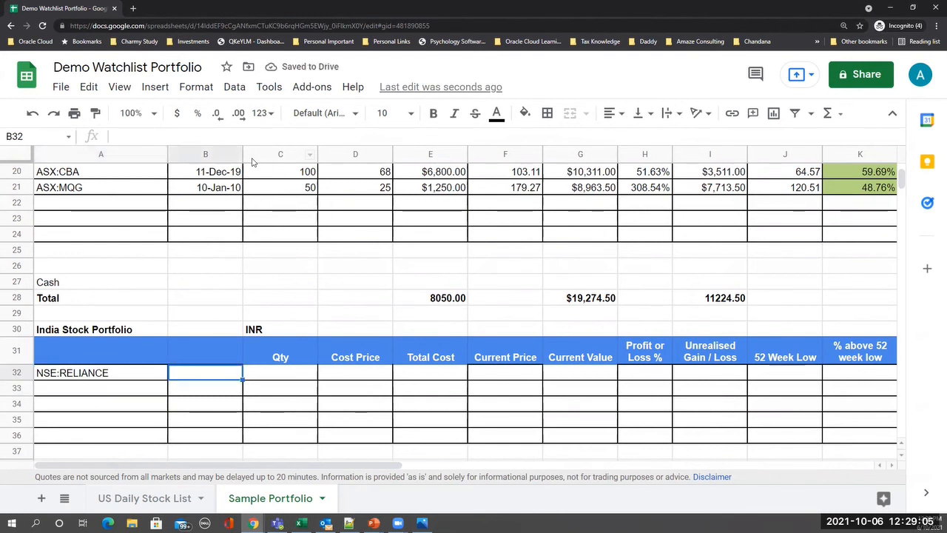
{"action": "type", "text": "15-"}
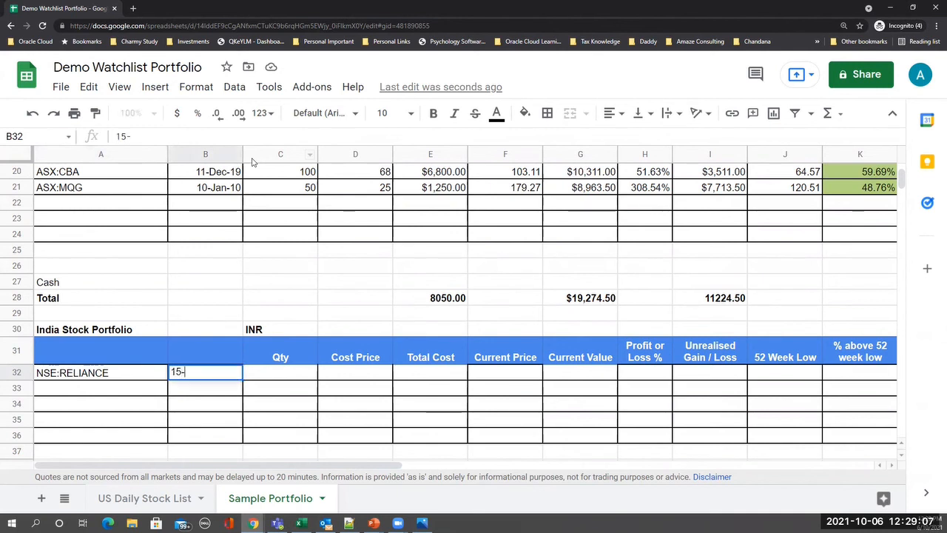
{"action": "type", "text": "Feb-20"}
{"action": "key", "text": "Tab"}
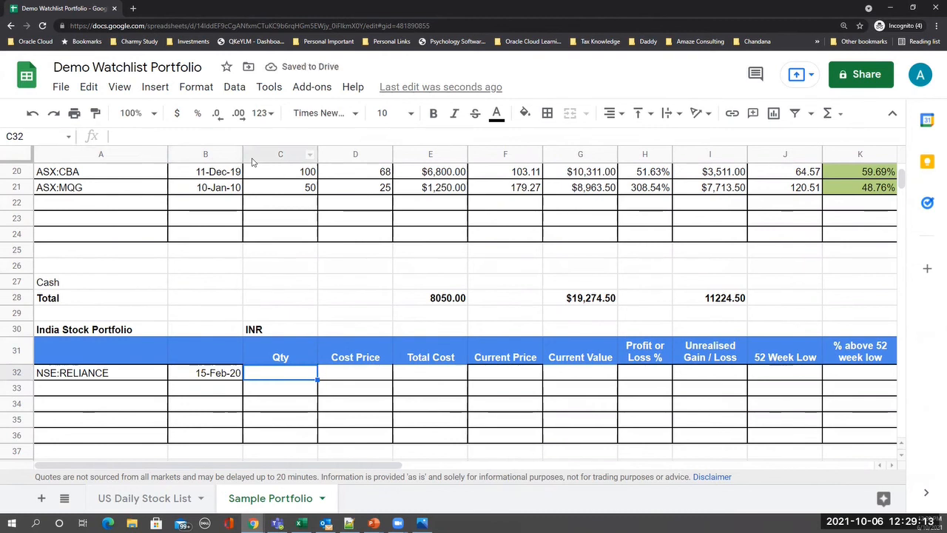
- Enter quantity 500 and cost price 1500 for NSE:RELIANCE
{"action": "type", "text": "500"}
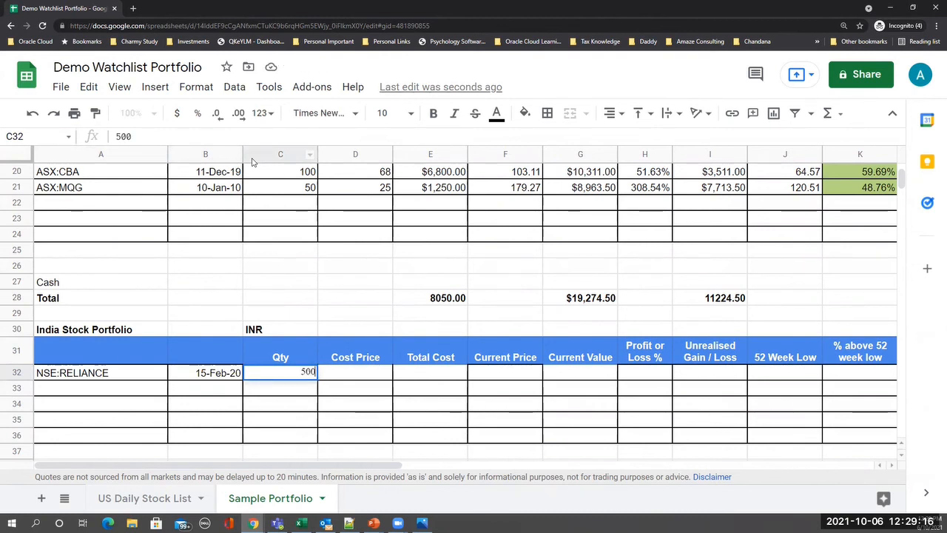
{"action": "key", "text": "Return"}
{"action": "key", "text": "Up"}
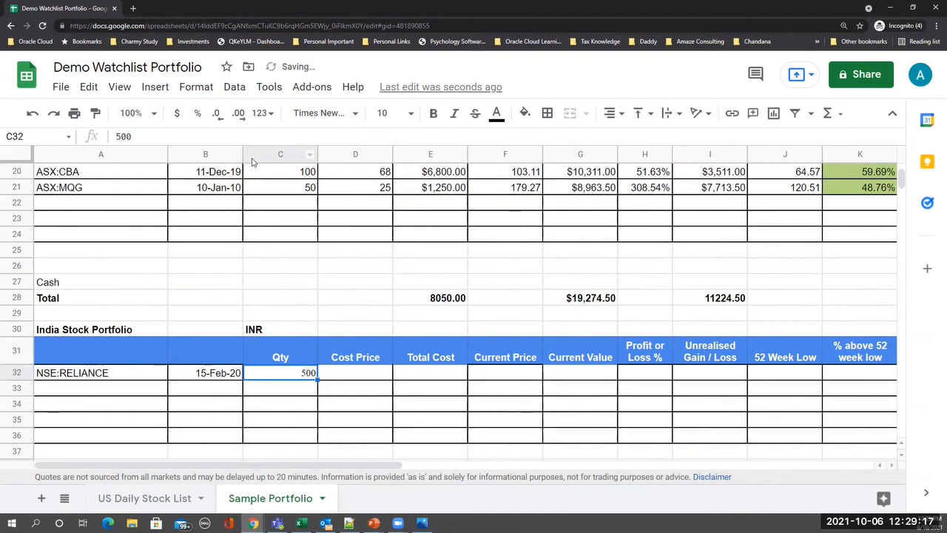
{"action": "key", "text": "Right"}
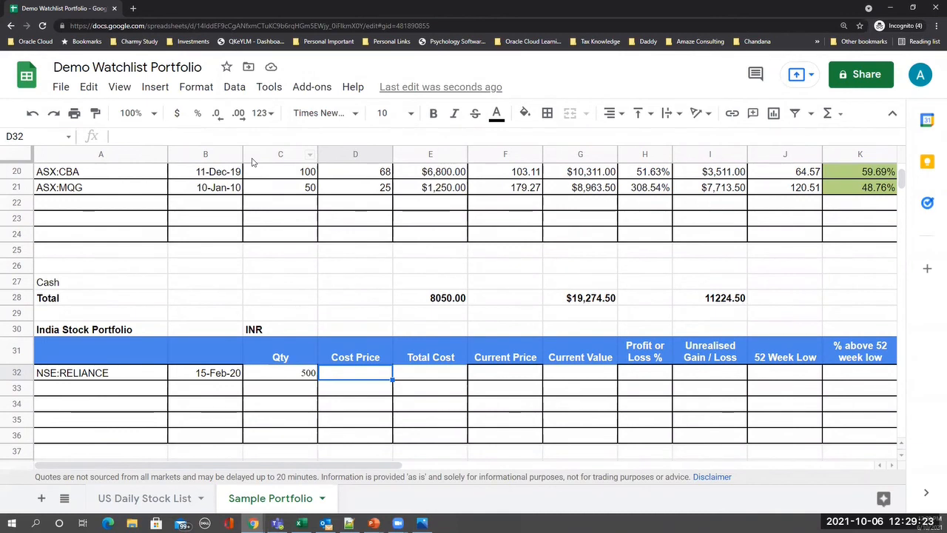
{"action": "type", "text": "1500"}
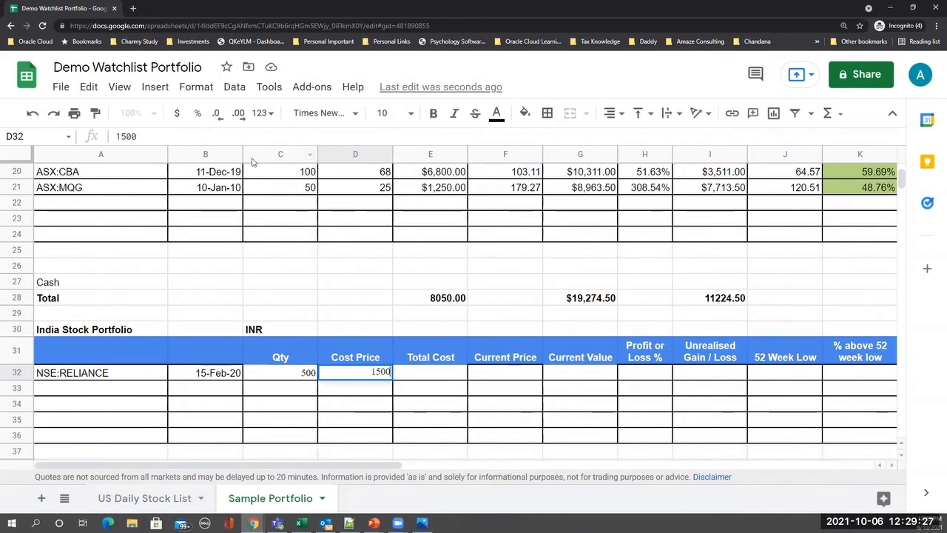
{"action": "key", "text": "Return"}
{"action": "key", "text": "Up"}
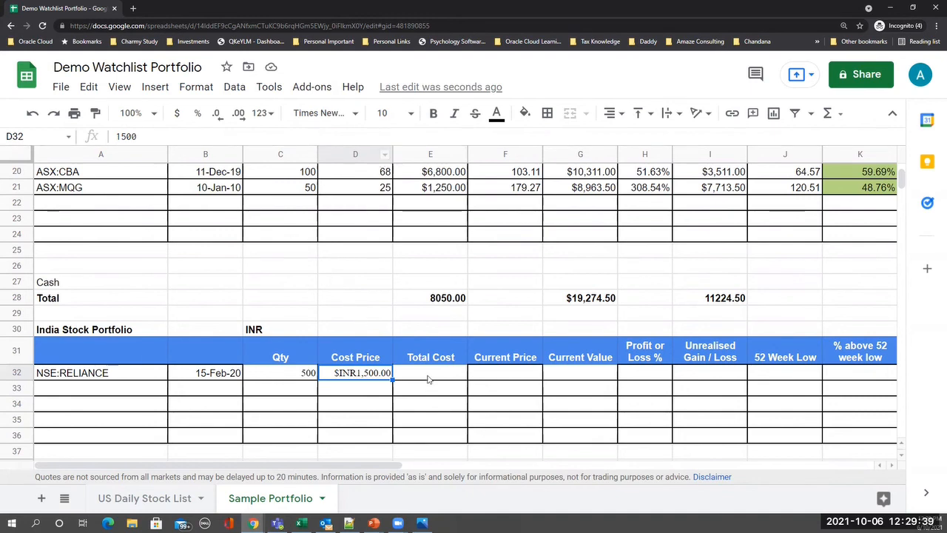
- Paste the E21:P21 formulas into E32, giving RELIANCE $1,305,125.00 value and 370.08% profit
{"action": "left_click", "coordinate": [436, 190]}
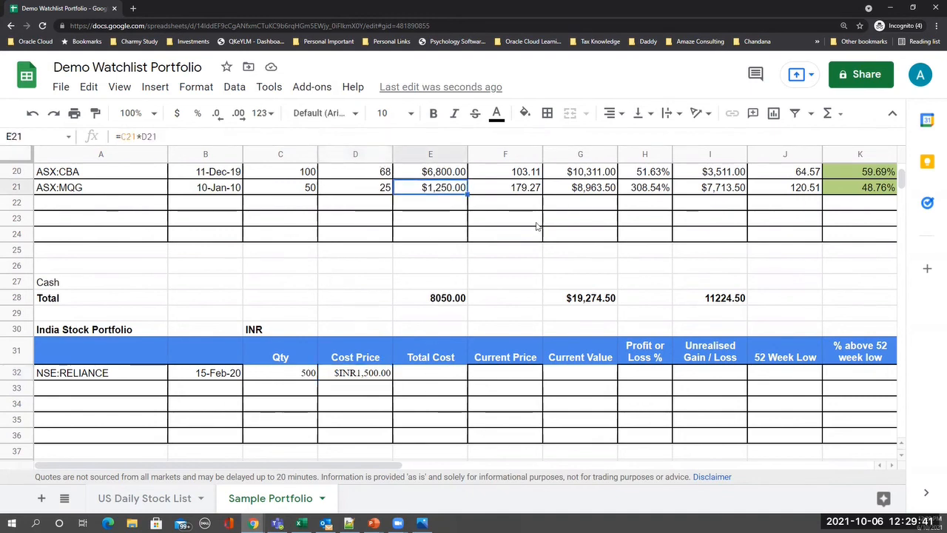
{"action": "key", "text": "shift+Right"}
{"action": "key", "text": "shift+Right"}
{"action": "key", "text": "shift+Right"}
{"action": "key", "text": "shift+Right"}
{"action": "key", "text": "shift+Right"}
{"action": "key", "text": "shift+Right"}
{"action": "key", "text": "shift+Right"}
{"action": "key", "text": "shift+Right"}
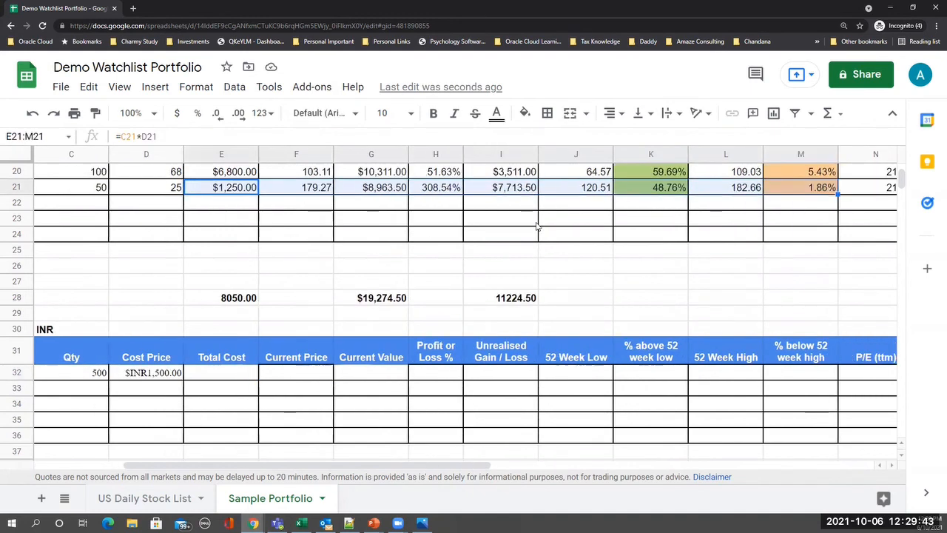
{"action": "key", "text": "shift+Right"}
{"action": "key", "text": "shift+Right"}
{"action": "key", "text": "shift+Right"}
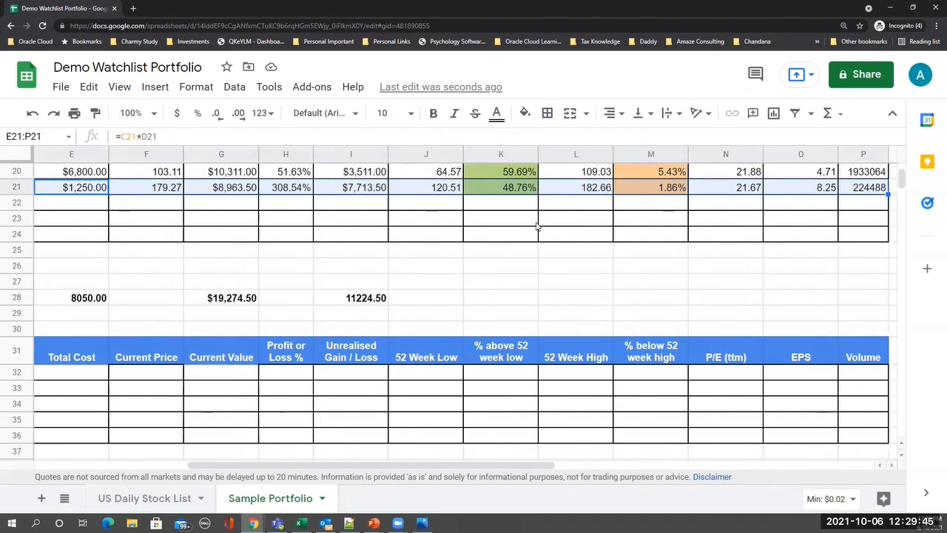
{"action": "scroll", "coordinate": [530, 288], "scroll_direction": "right", "scroll_amount": 2}
{"action": "key", "text": "ctrl+c"}
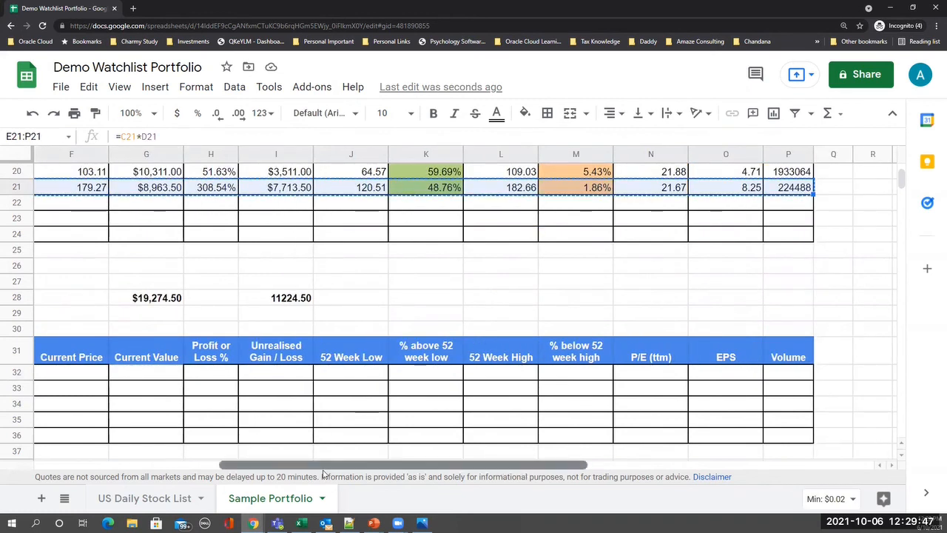
{"action": "left_click_drag", "start_coordinate": [323, 471], "coordinate": [129, 469]}
{"action": "left_click", "coordinate": [442, 374]}
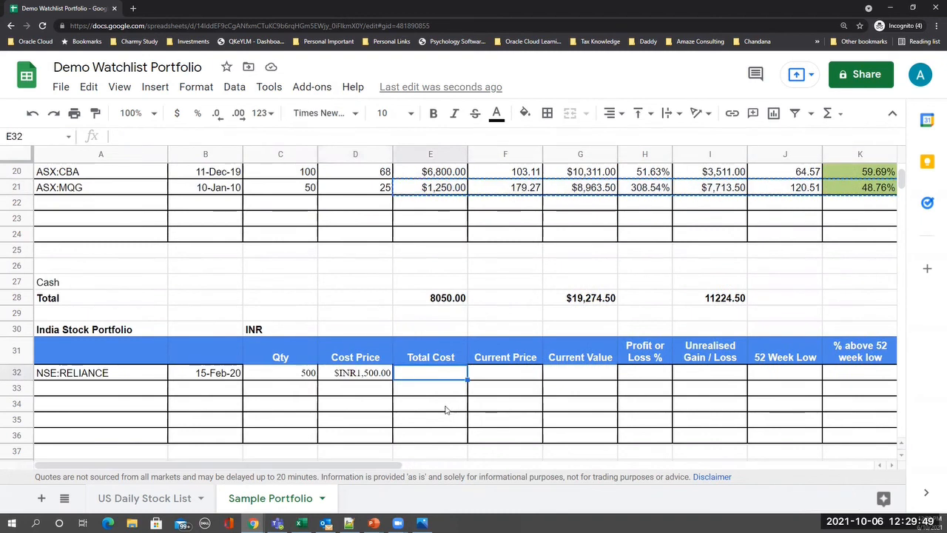
{"action": "key", "text": "ctrl+v"}
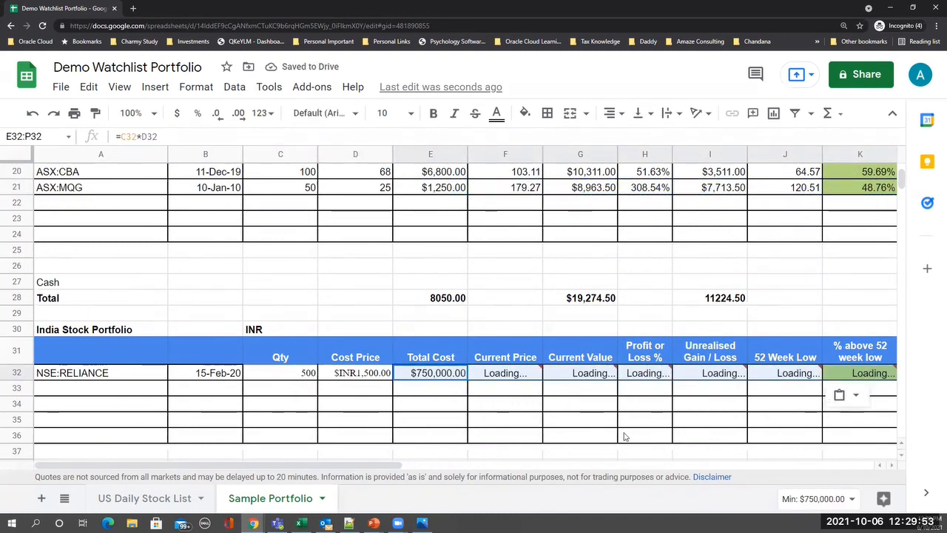
{"action": "scroll", "coordinate": [612, 423], "scroll_direction": "down", "scroll_amount": 1}
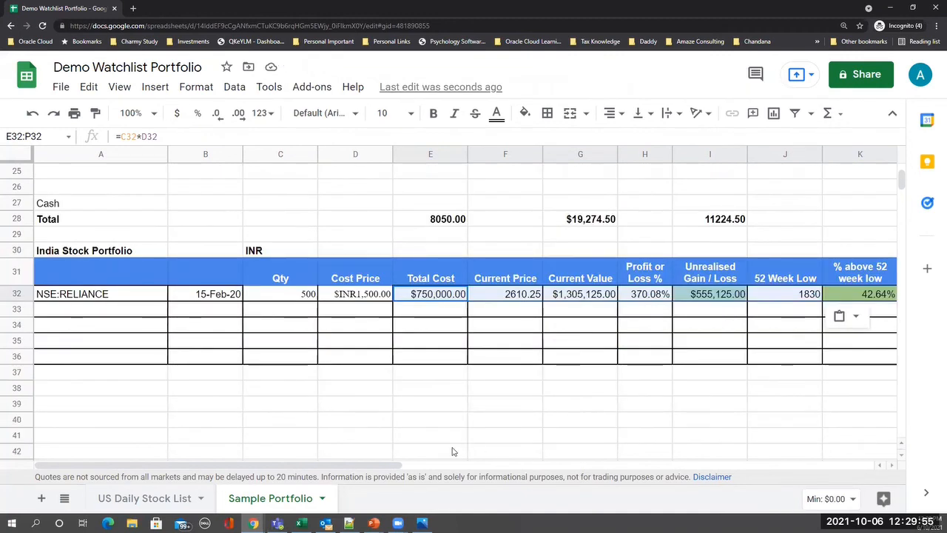
{"action": "scroll", "coordinate": [470, 444], "scroll_direction": "down", "scroll_amount": 1}
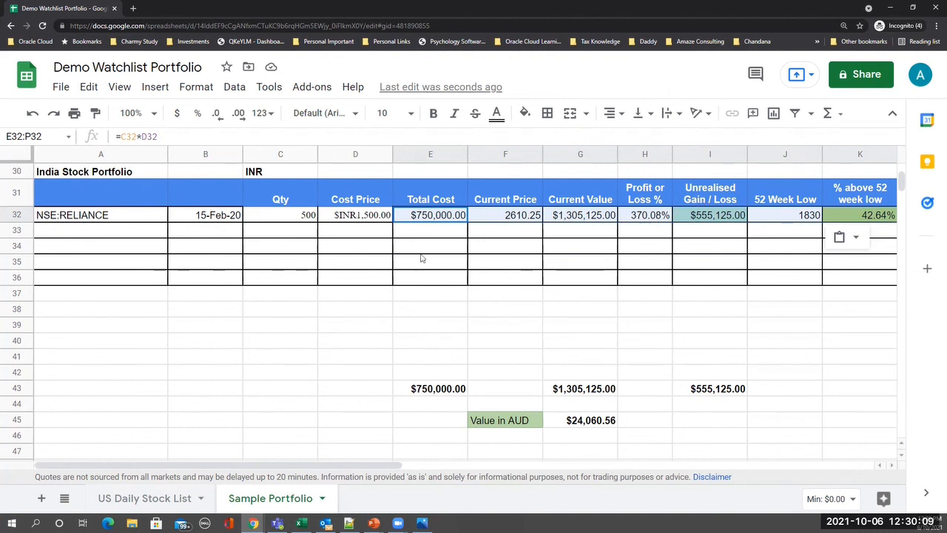
- Copy the INR currency format from Cost Price D32 onto the RELIANCE Total Cost cell
{"action": "left_click", "coordinate": [358, 216]}
{"action": "key", "text": "ctrl+c"}
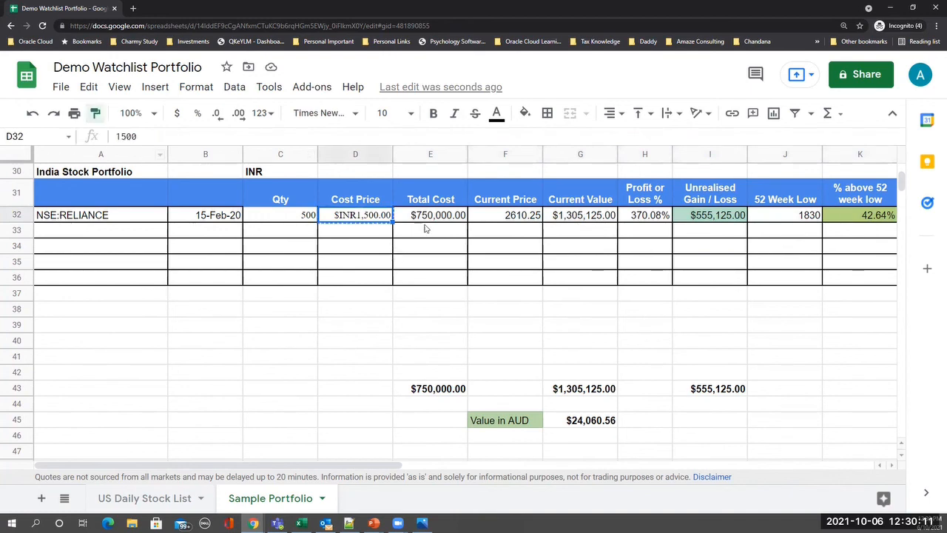
{"action": "left_click_drag", "start_coordinate": [431, 216], "coordinate": [703, 223]}
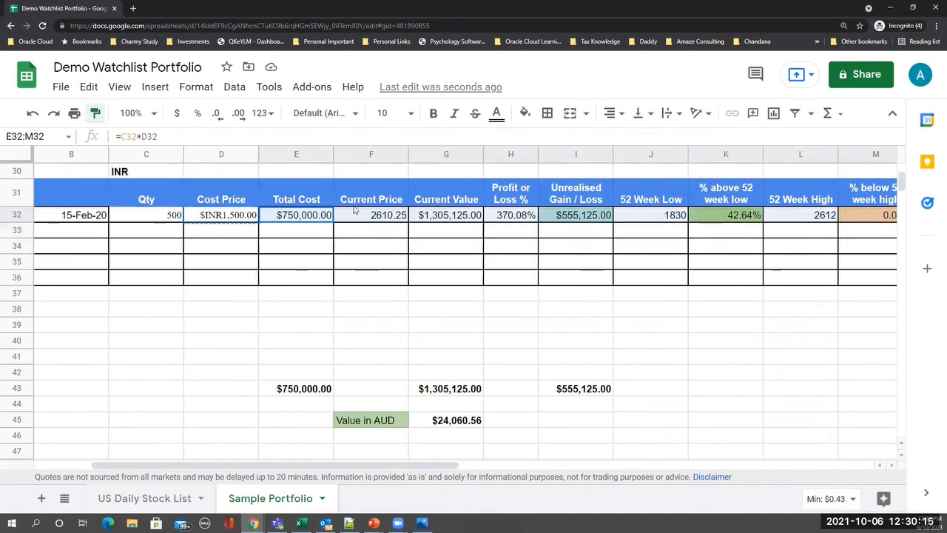
{"action": "left_click_drag", "start_coordinate": [354, 211], "coordinate": [62, 216]}
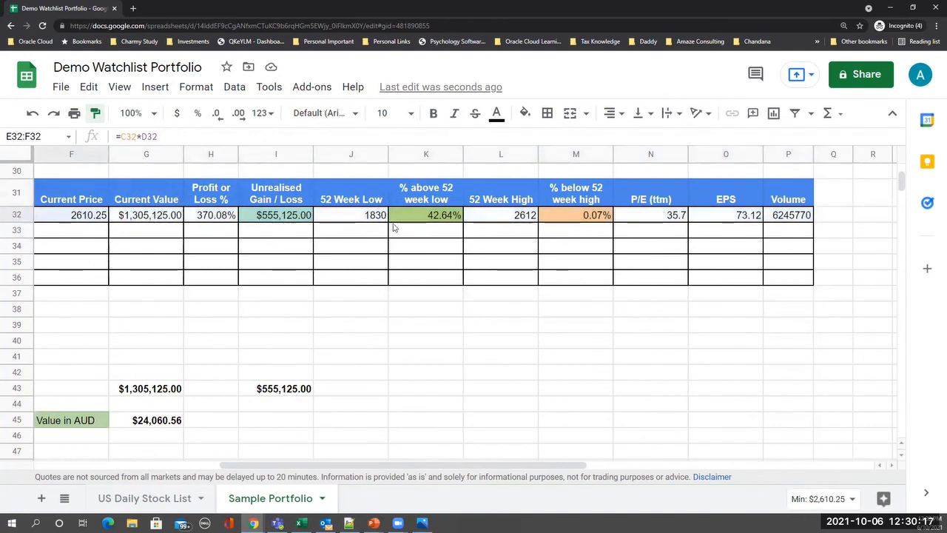
{"action": "key", "text": "shift+Left"}
{"action": "scroll", "coordinate": [402, 218], "scroll_direction": "left", "scroll_amount": 4}
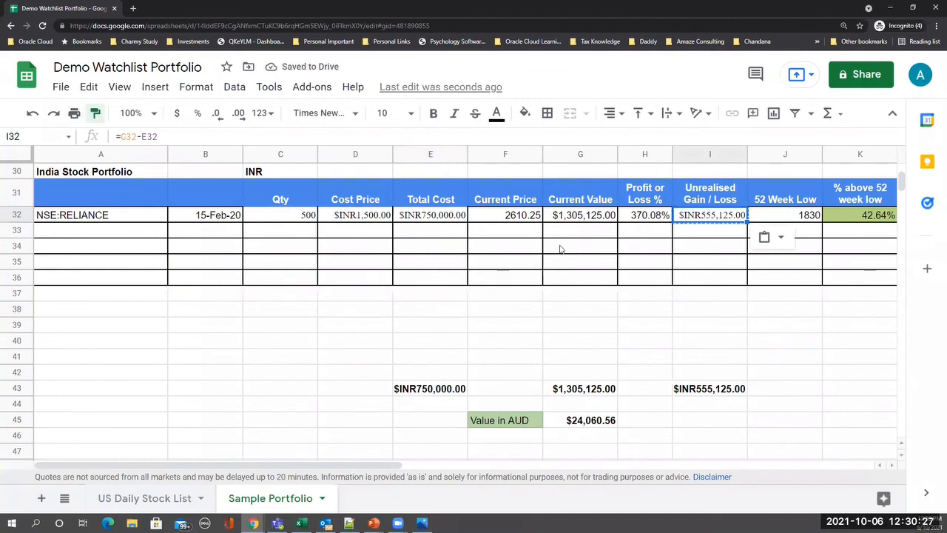
- Apply the same INR format to Current Value, Unrealised Gain and their totals
{"action": "left_click", "coordinate": [569, 219]}
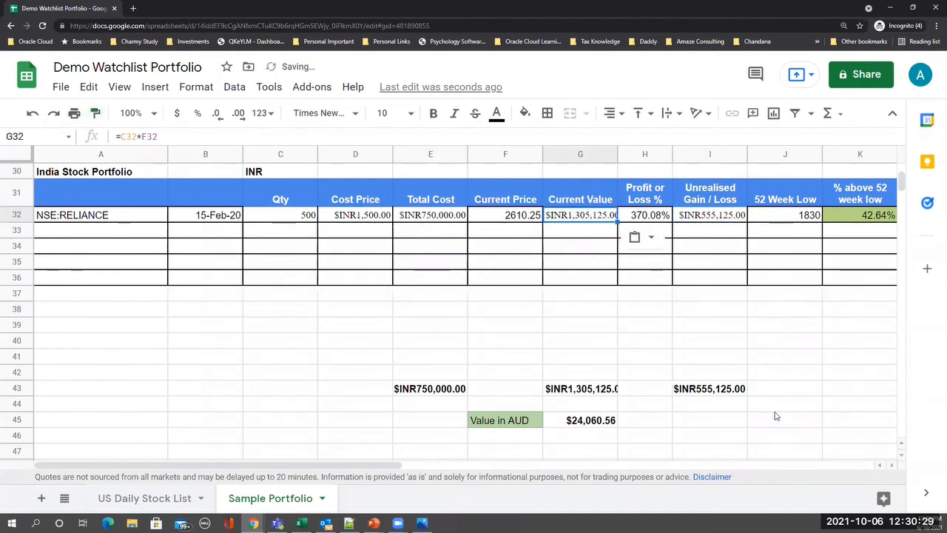
{"action": "left_click", "coordinate": [95, 113]}
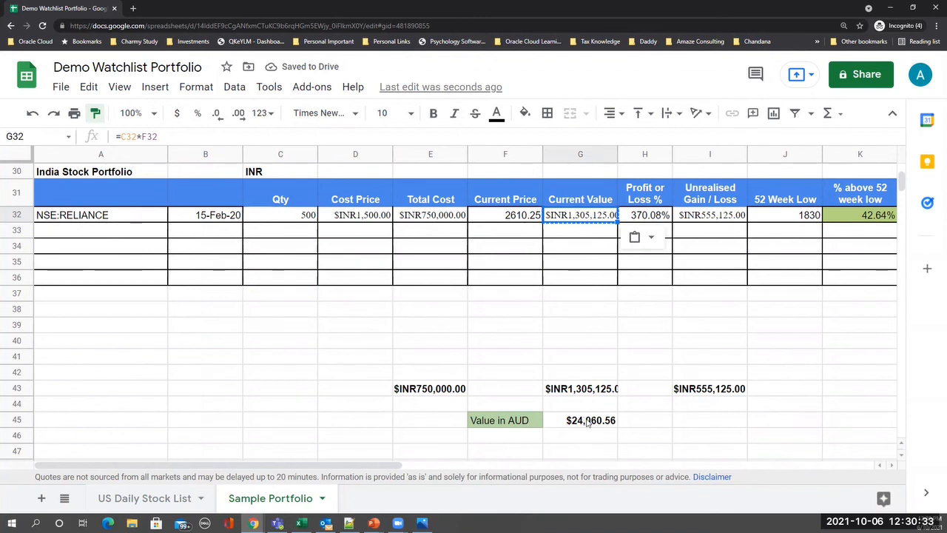
{"action": "left_click_drag", "start_coordinate": [354, 464], "coordinate": [416, 464]}
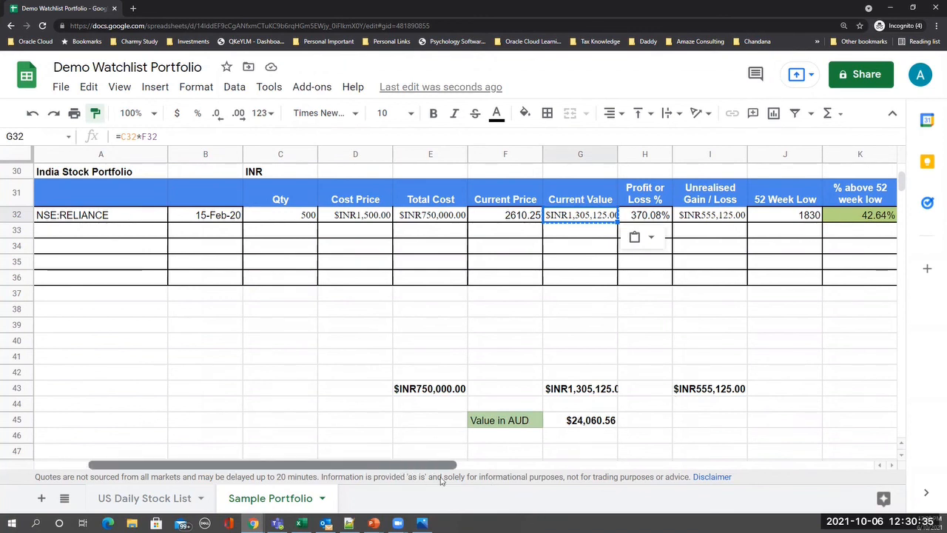
{"action": "scroll", "coordinate": [737, 363], "scroll_direction": "right", "scroll_amount": 5}
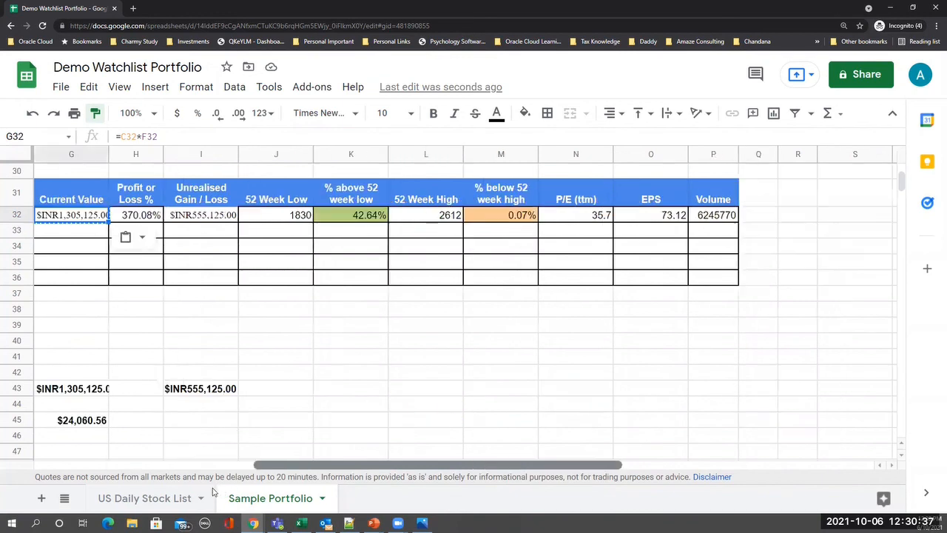
{"action": "scroll", "coordinate": [736, 363], "scroll_direction": "left", "scroll_amount": 7}
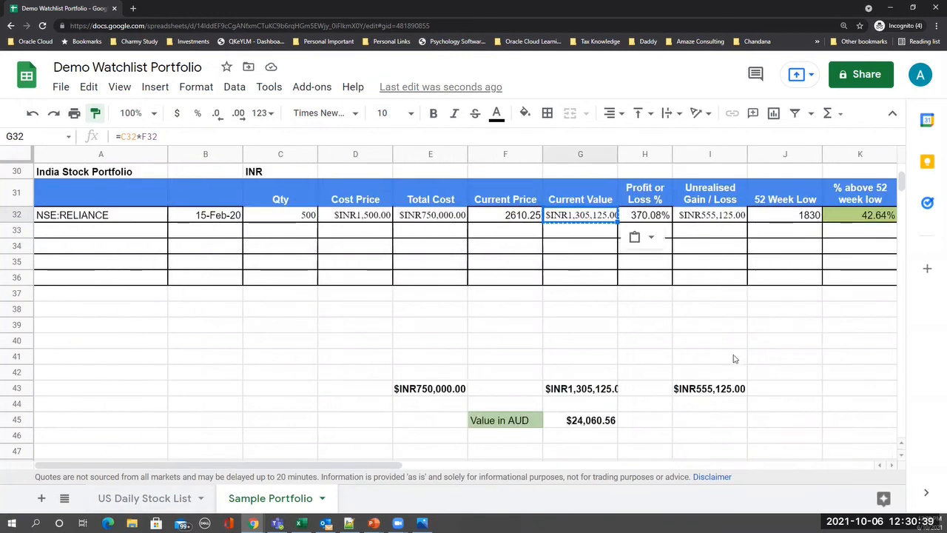
{"action": "left_click", "coordinate": [574, 311]}
{"action": "key", "text": "ctrl+v"}
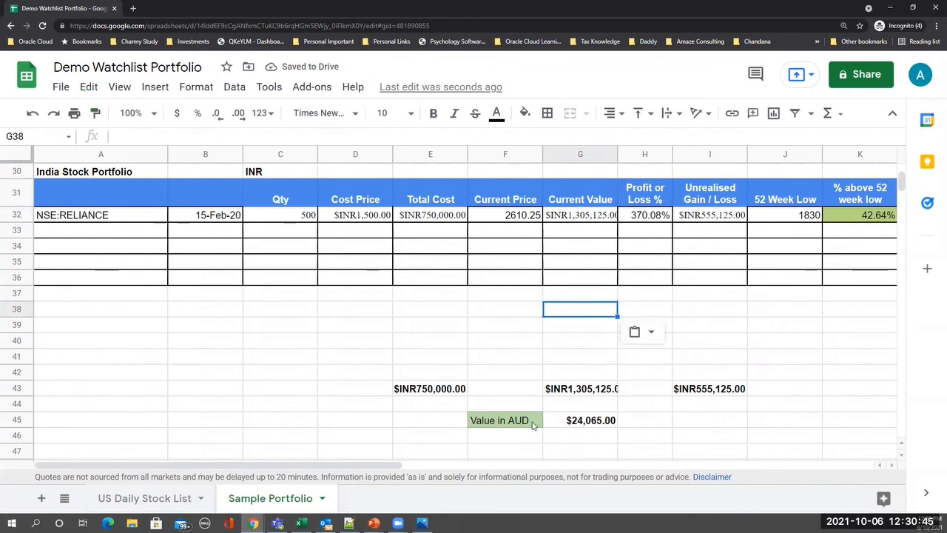
{"action": "left_click", "coordinate": [563, 421]}
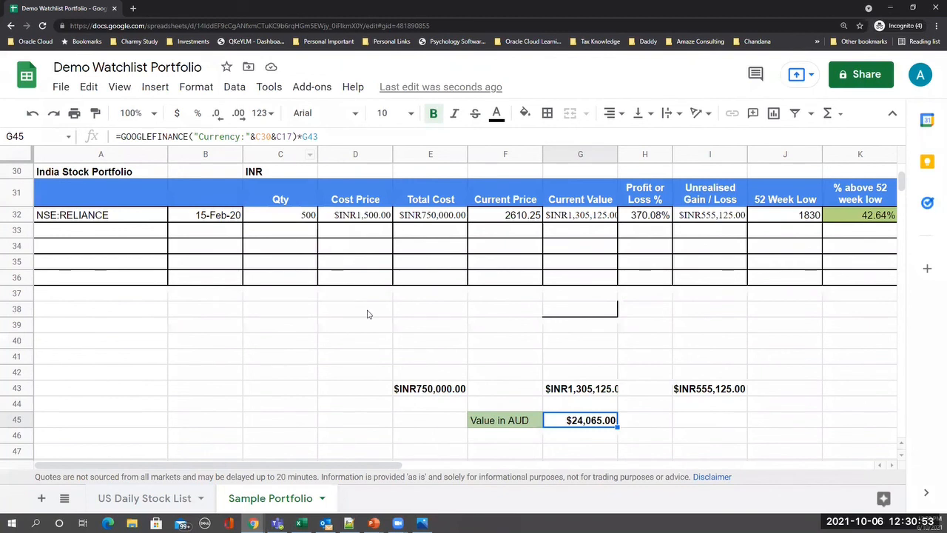
{"action": "scroll", "coordinate": [268, 253], "scroll_direction": "up", "scroll_amount": 1}
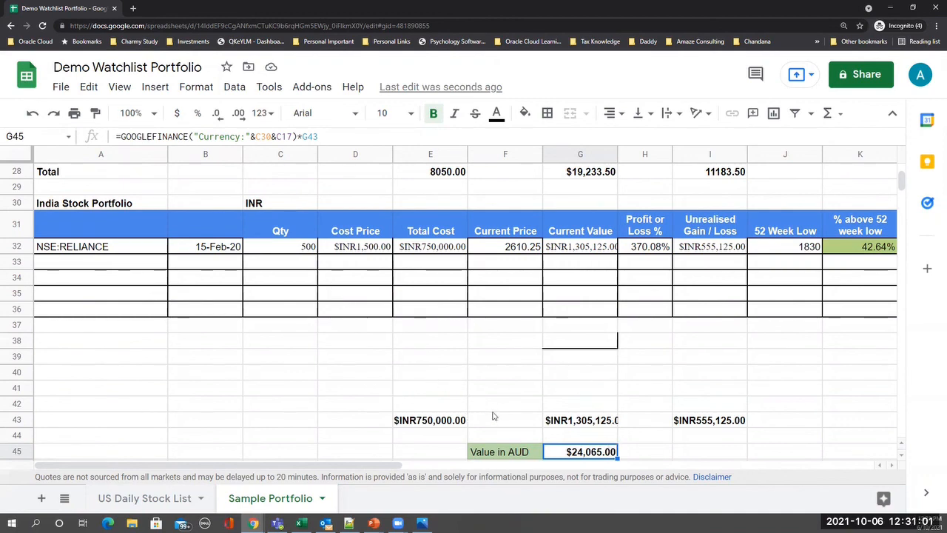
{"action": "scroll", "coordinate": [512, 437], "scroll_direction": "up", "scroll_amount": 3}
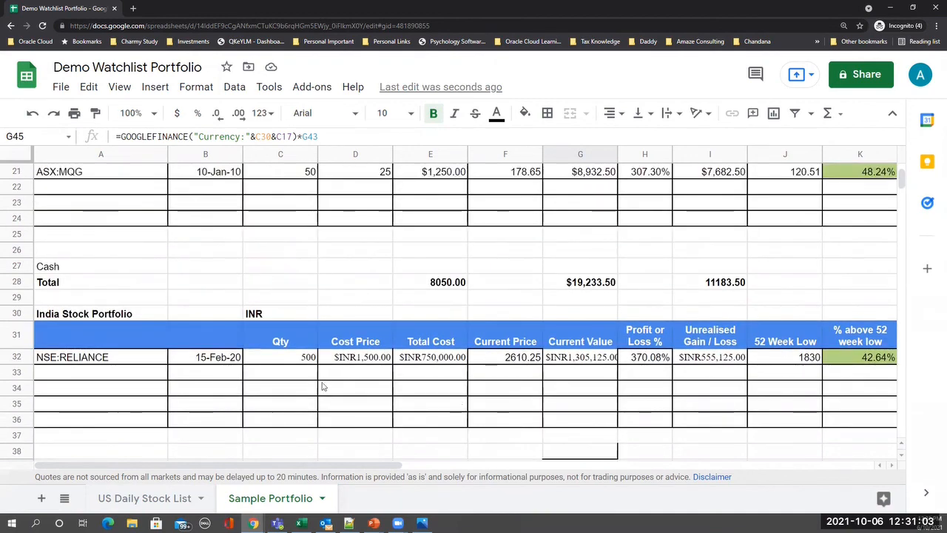
{"action": "scroll", "coordinate": [322, 386], "scroll_direction": "up", "scroll_amount": 3}
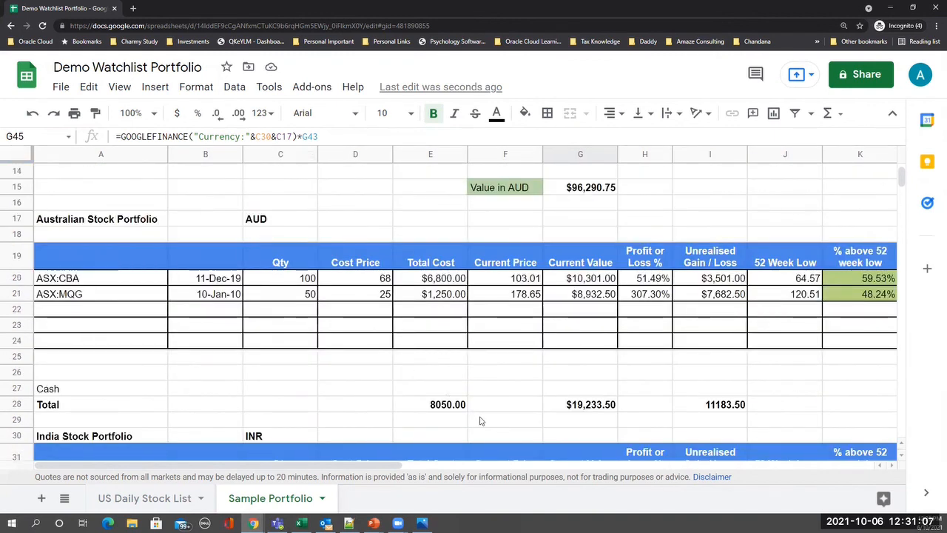
{"action": "scroll", "coordinate": [480, 420], "scroll_direction": "down", "scroll_amount": 7}
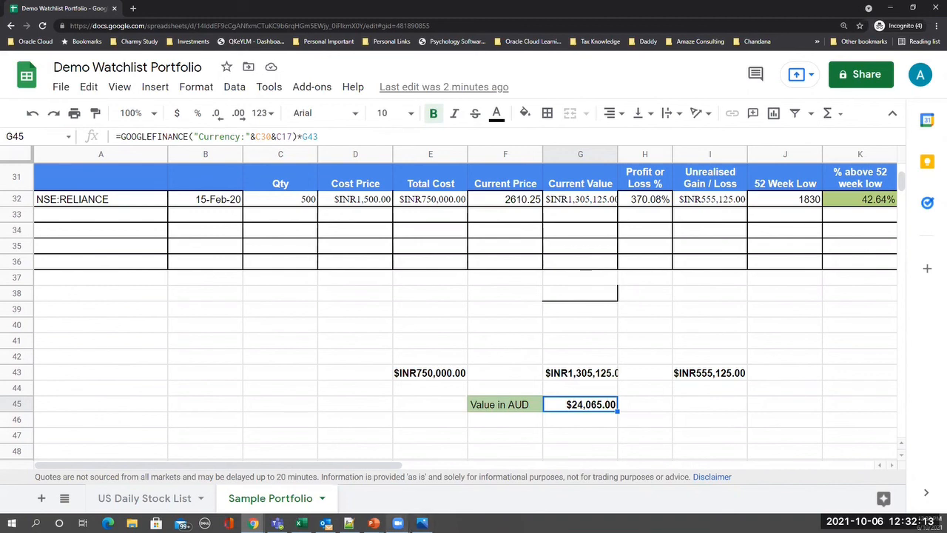
- Switch to the FinAdviser Google Sheet Portfolio presentation on its slide 4 'THANK YOU!' slide
{"action": "left_click", "coordinate": [374, 523]}
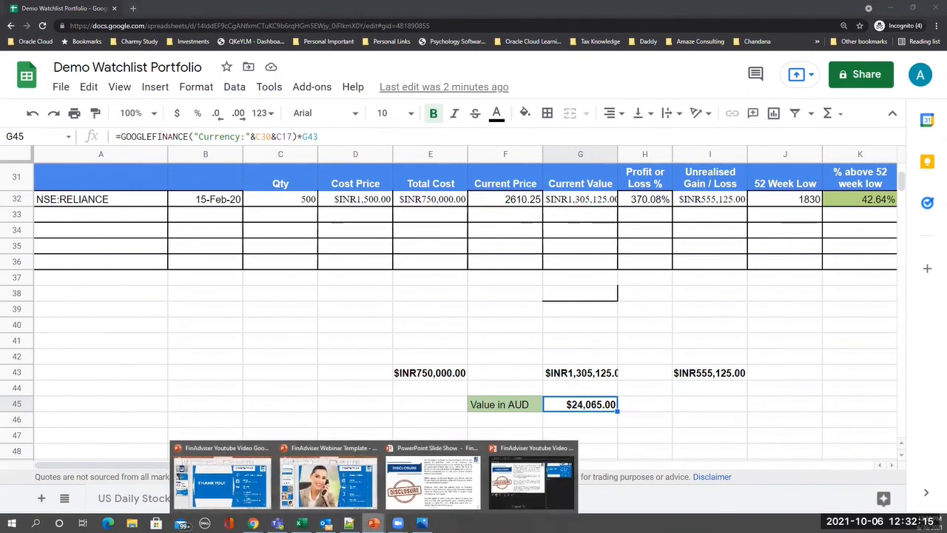
{"action": "left_click", "coordinate": [236, 485]}
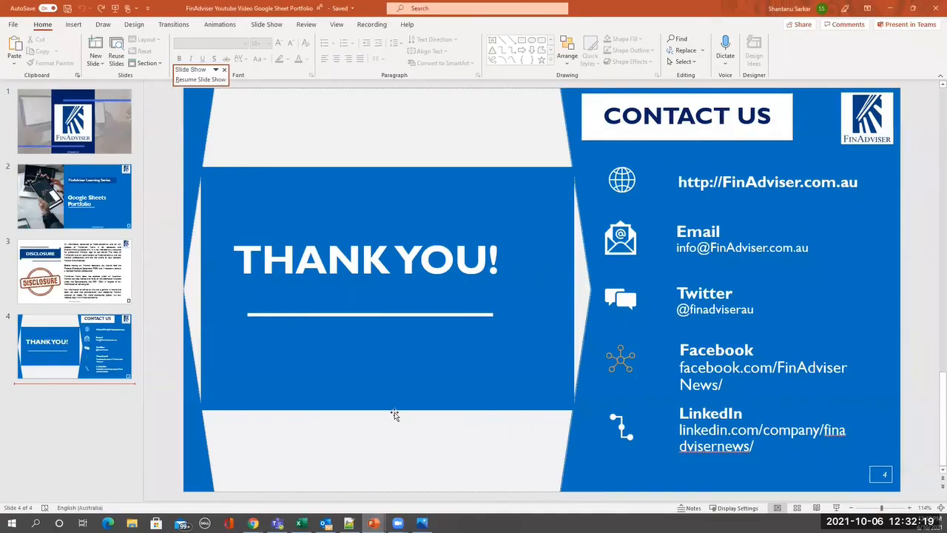